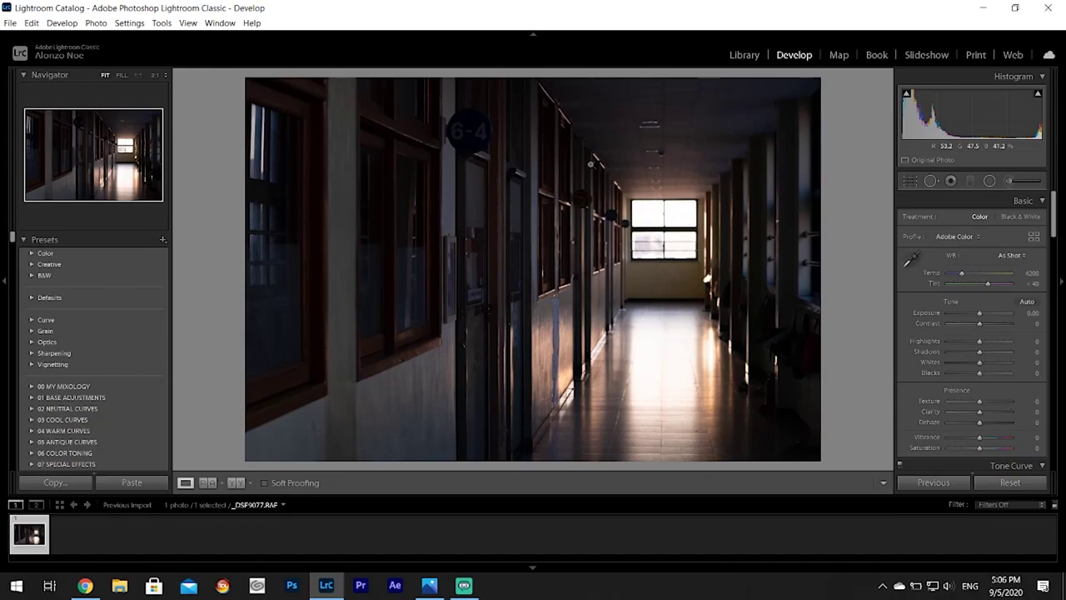
- Lower the hallway photo's highlights to -100 and compare the detail in the far window up close
click(647, 214)
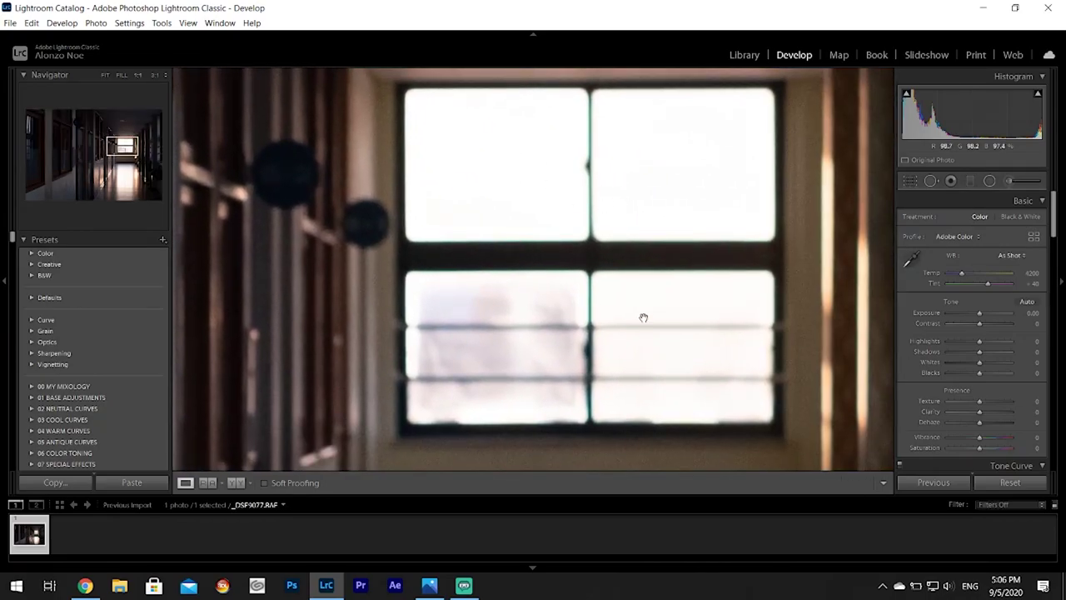
click(643, 318)
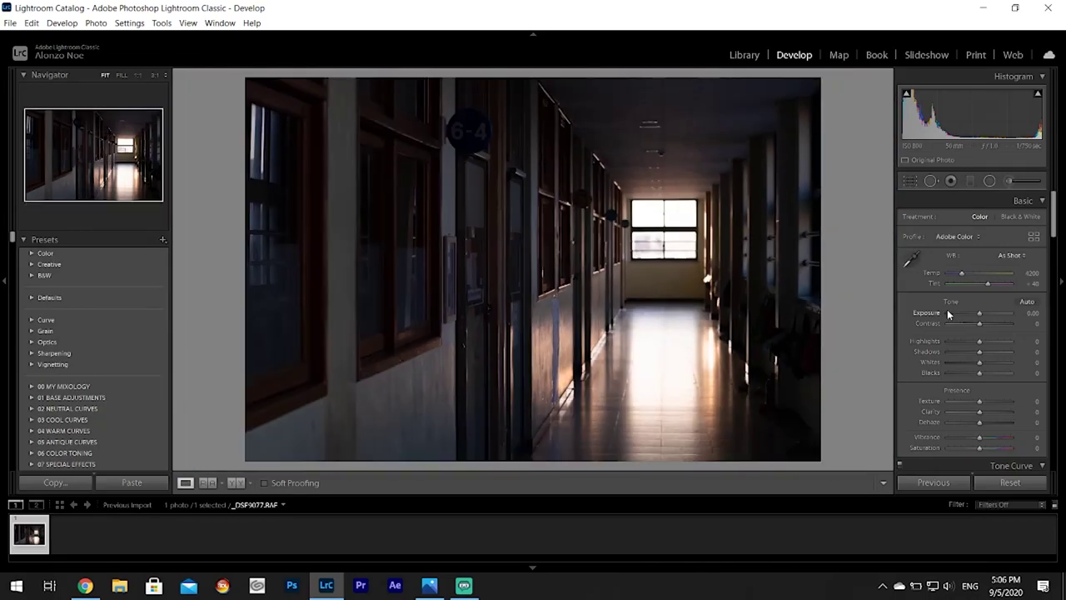
click(946, 342)
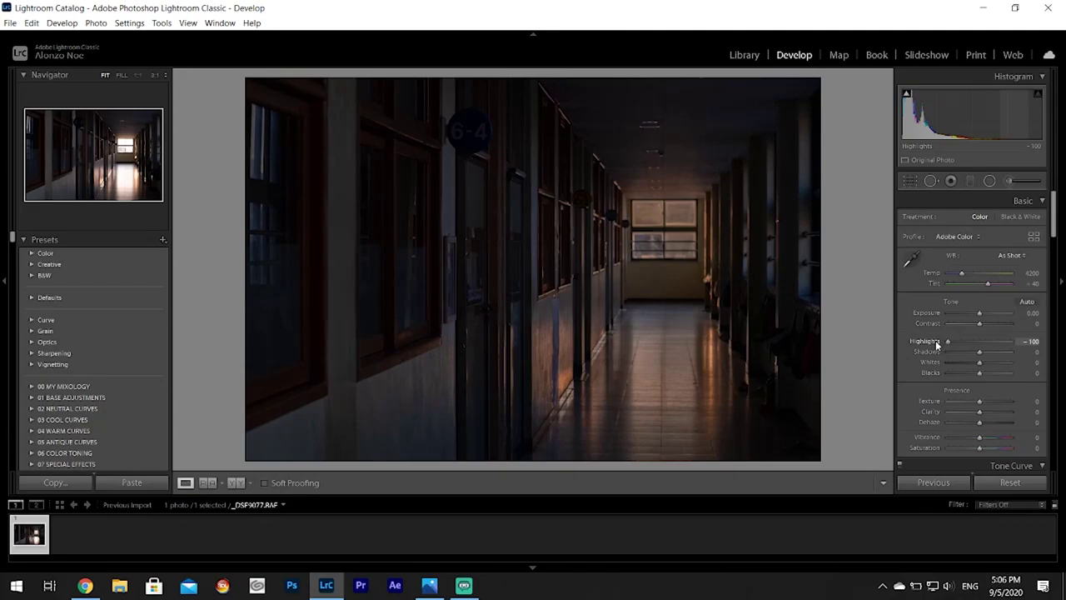
click(650, 215)
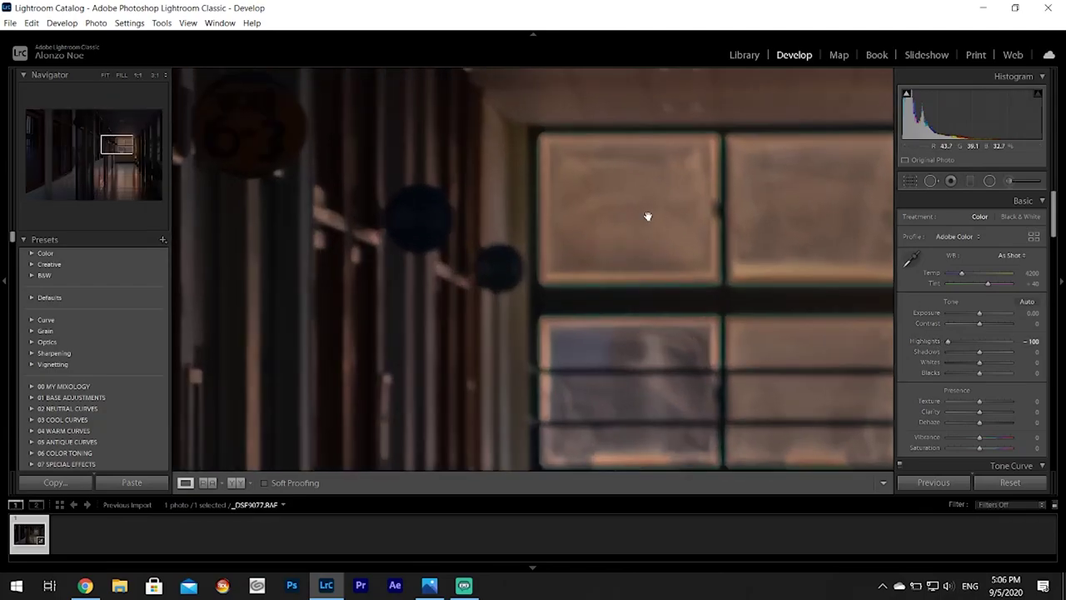
drag(680, 348, 608, 202)
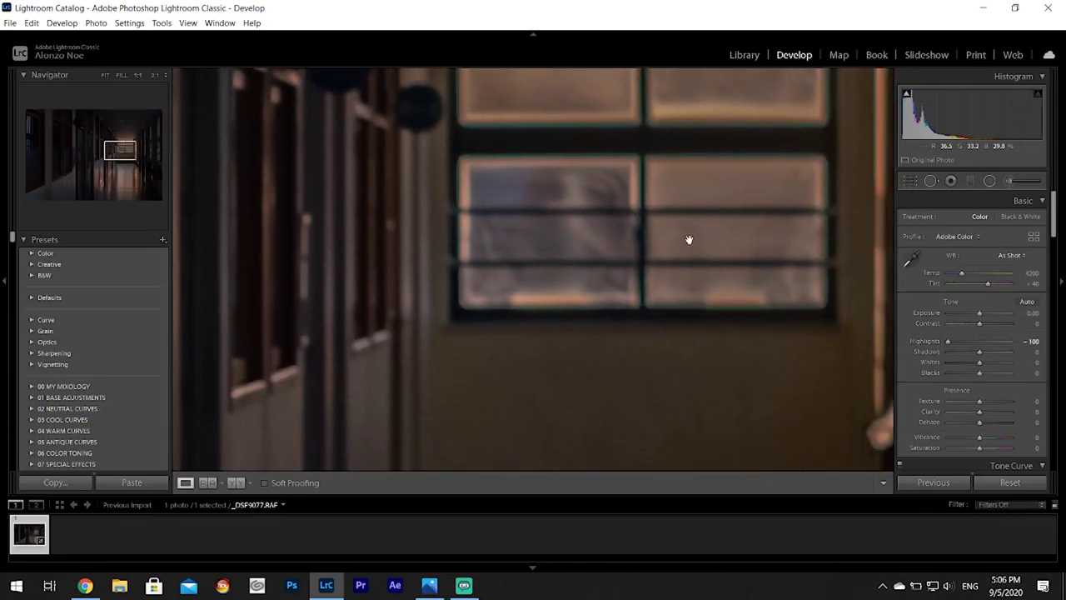
click(689, 240)
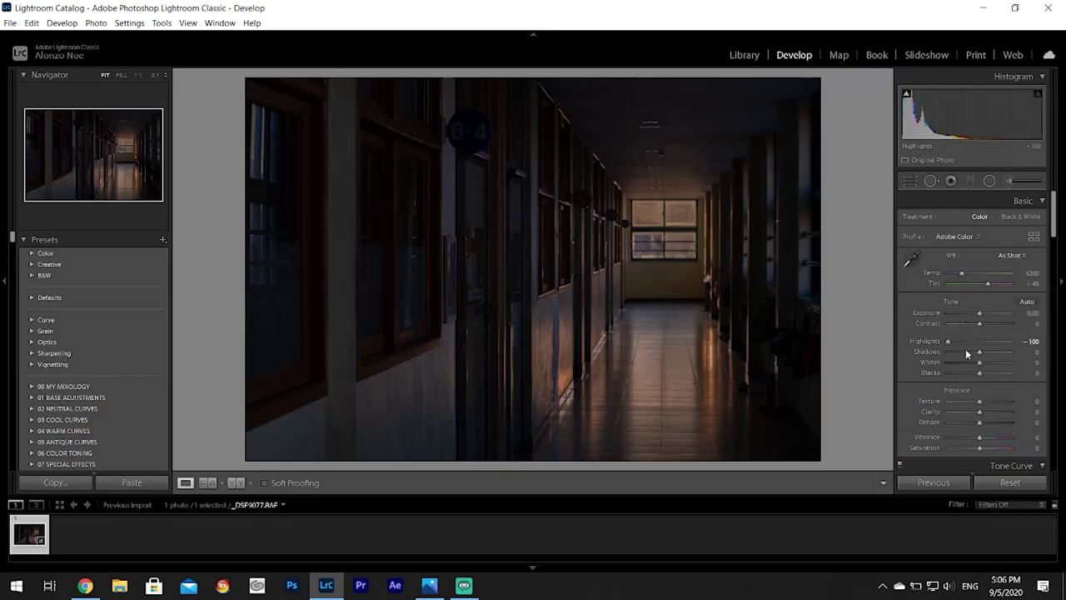
- Raise the shadows to +100 and the whites to +65, checking for highlight clipping
drag(980, 353, 1051, 360)
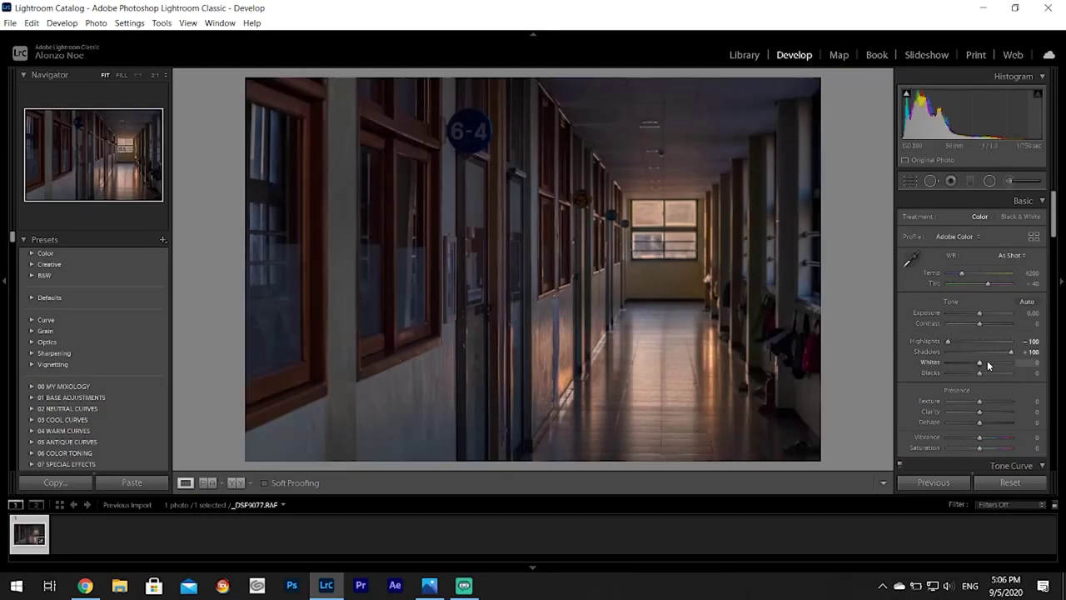
drag(983, 361, 1001, 365)
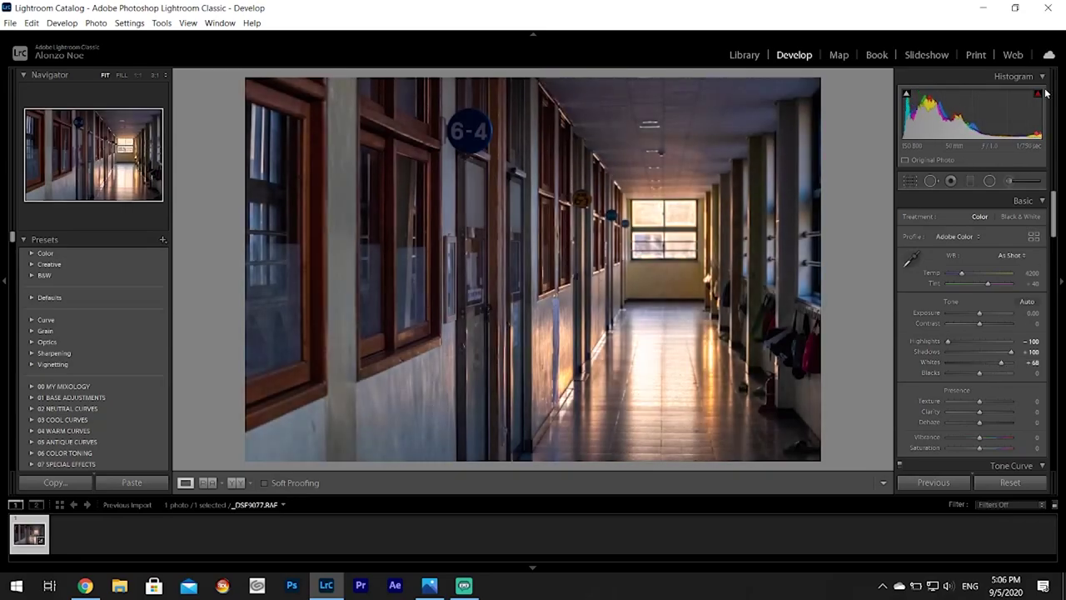
click(1037, 97)
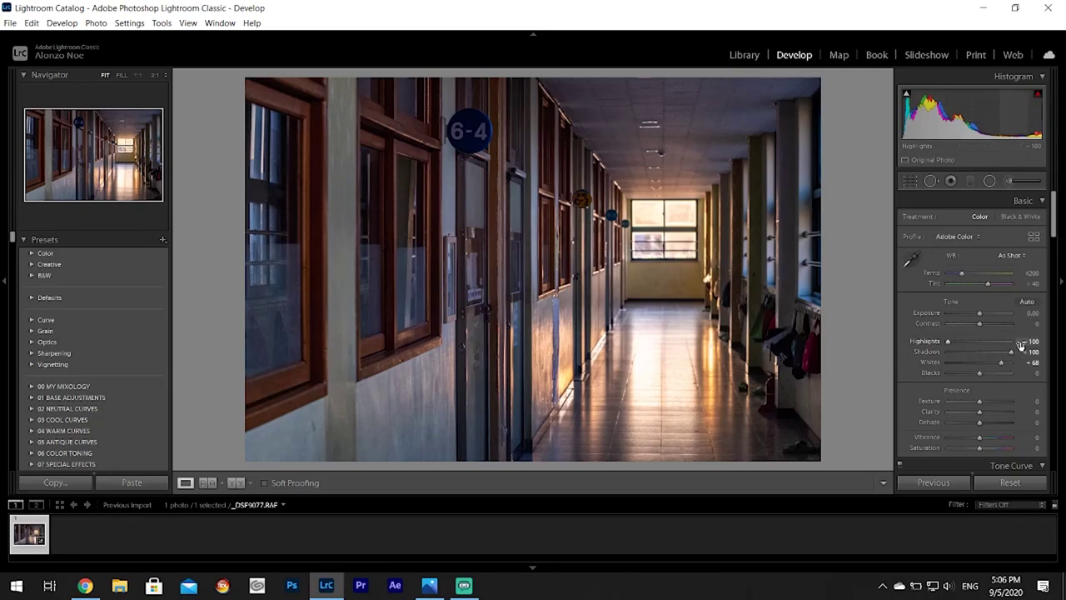
drag(1004, 366, 1002, 367)
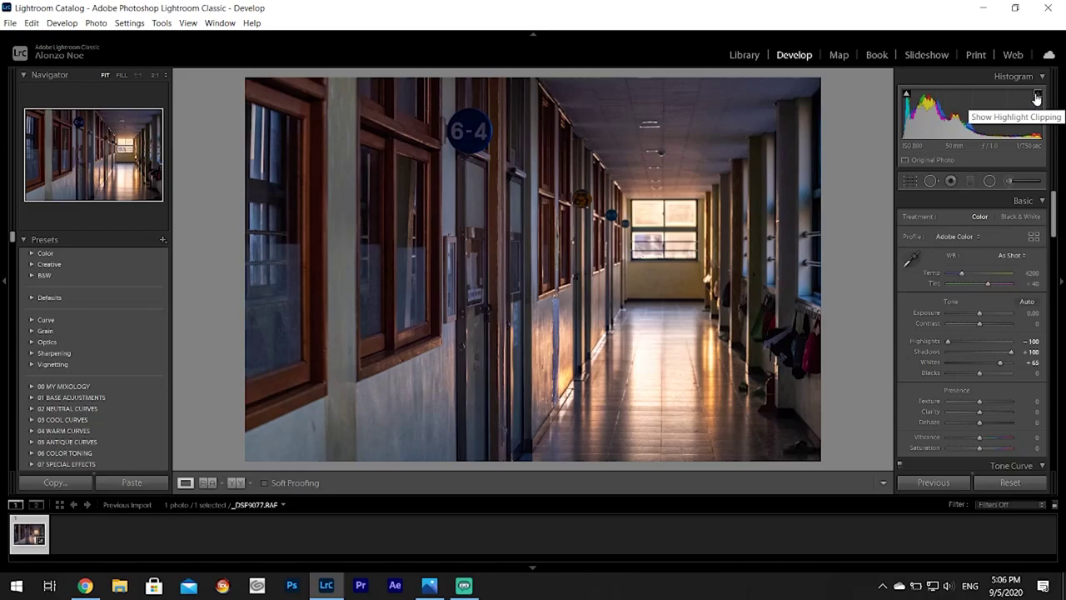
drag(1002, 364, 1001, 368)
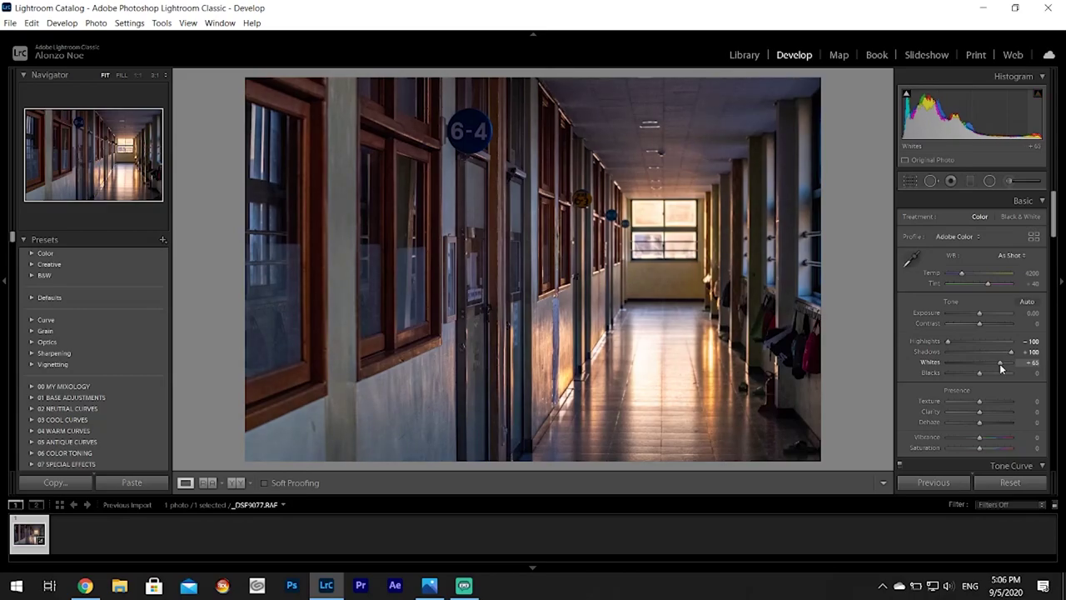
- Set the whites to +67 and the blacks to +35
mouse_move(1000, 368)
mouse_down()
mouse_move(941, 377)
mouse_move(1012, 374)
mouse_up()
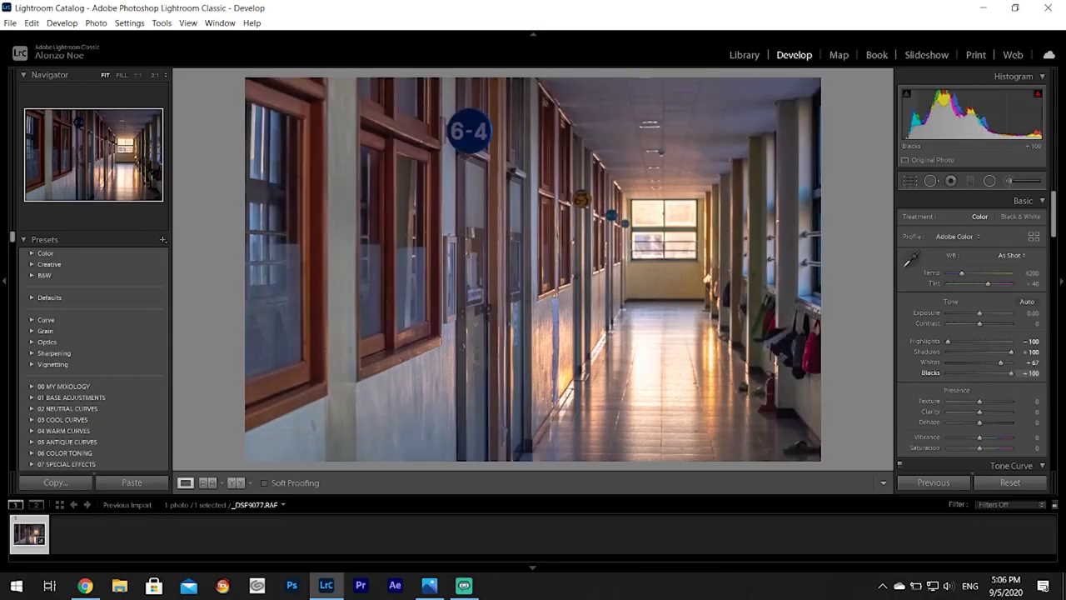
double_click(926, 372)
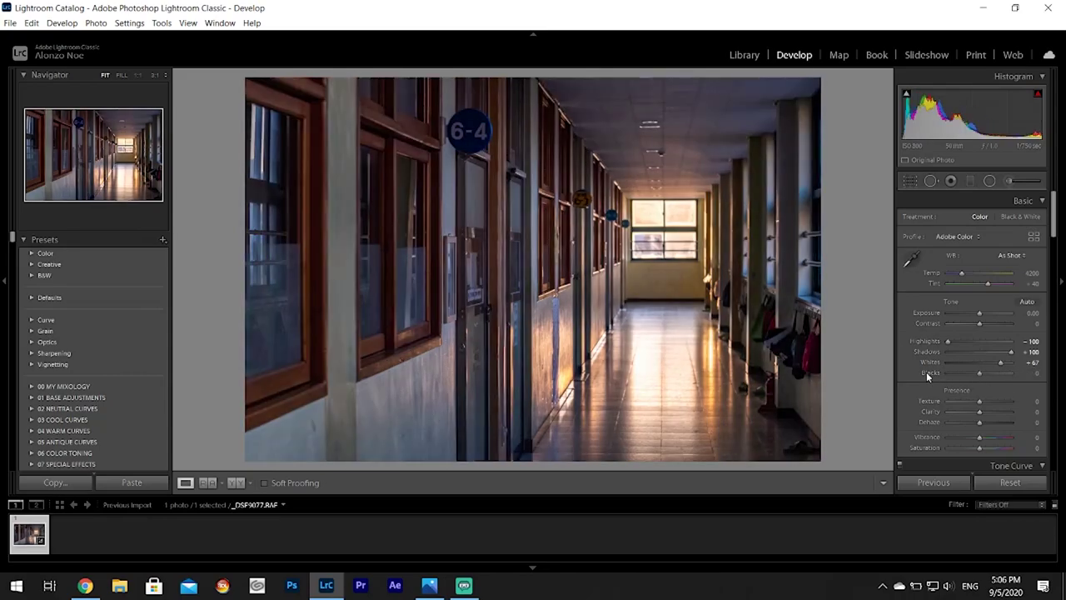
drag(983, 369, 991, 369)
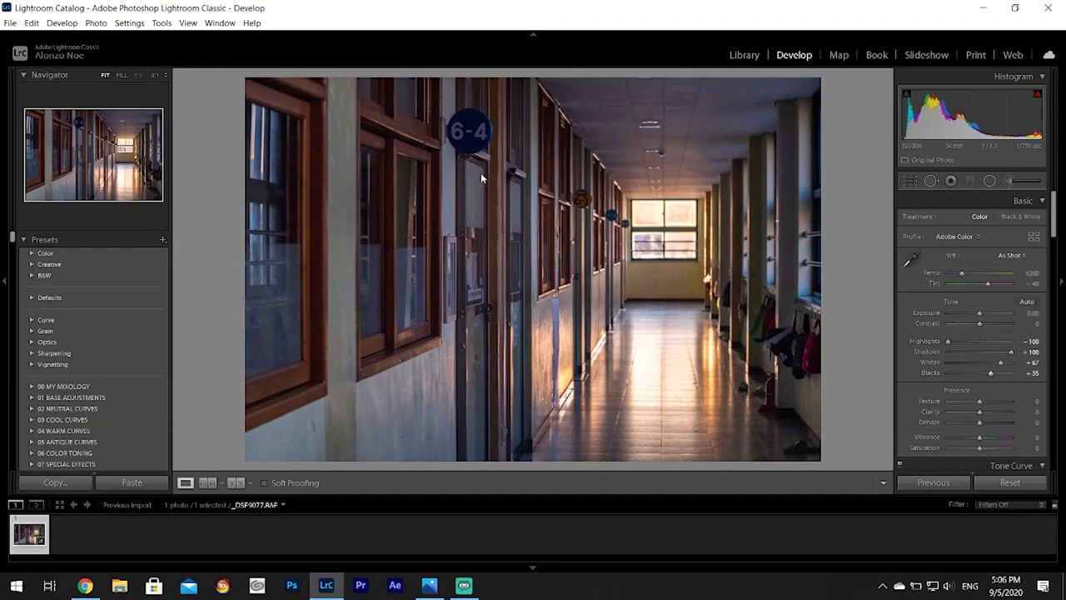
- Examine the noise around the 6-4 sign, the door frames and the hallway windows up close
click(473, 157)
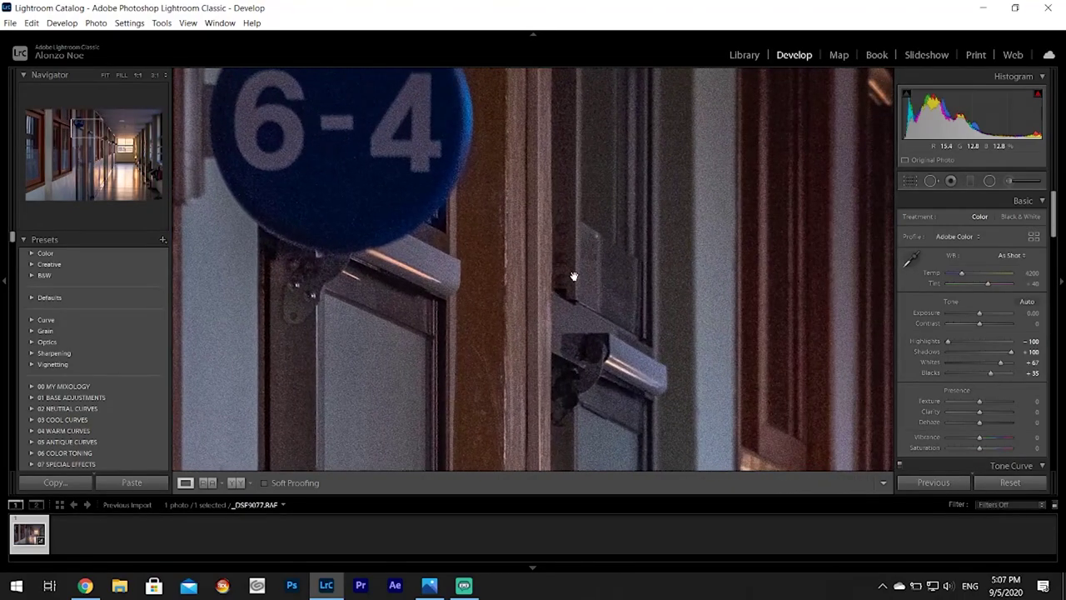
click(574, 276)
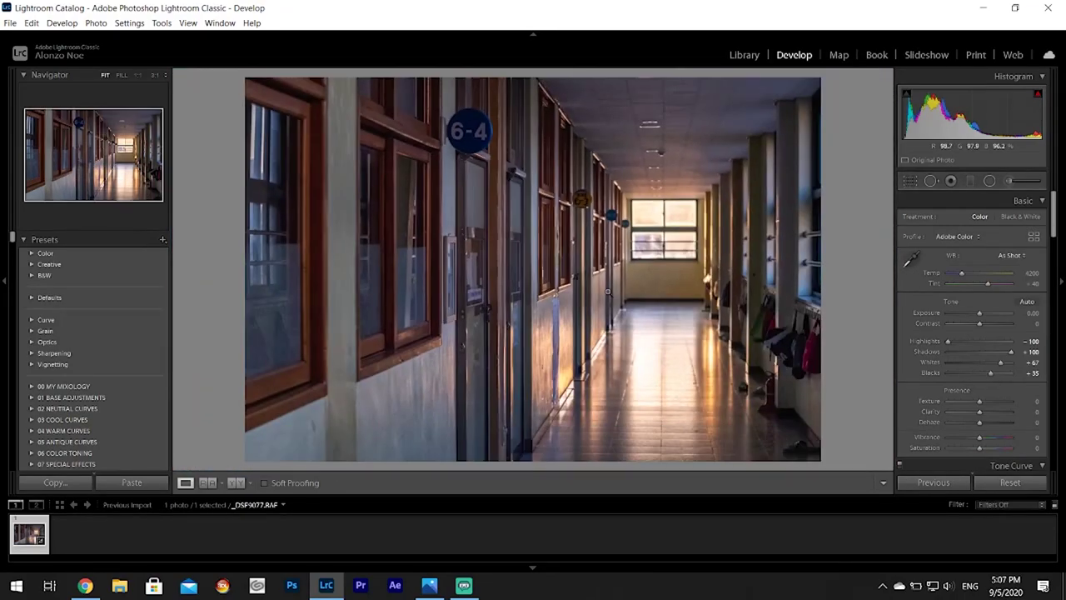
click(628, 288)
click(628, 288)
click(614, 231)
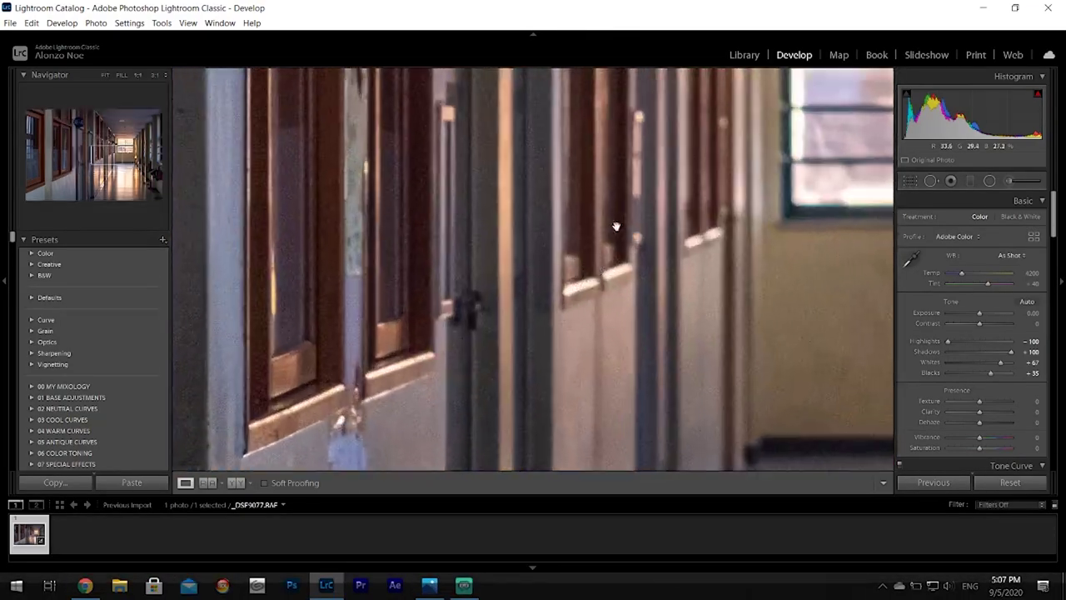
drag(614, 231, 566, 400)
click(580, 256)
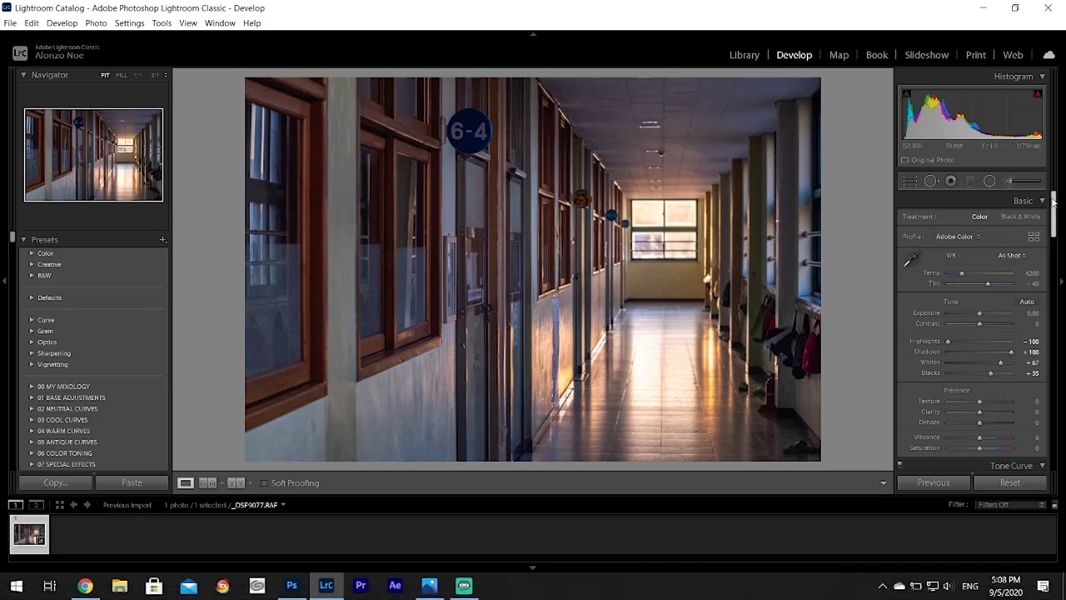
- Try luminance noise reduction at 100 and inspect the doors and walls up close
drag(1055, 204, 1063, 287)
scroll(958, 290, down, 5)
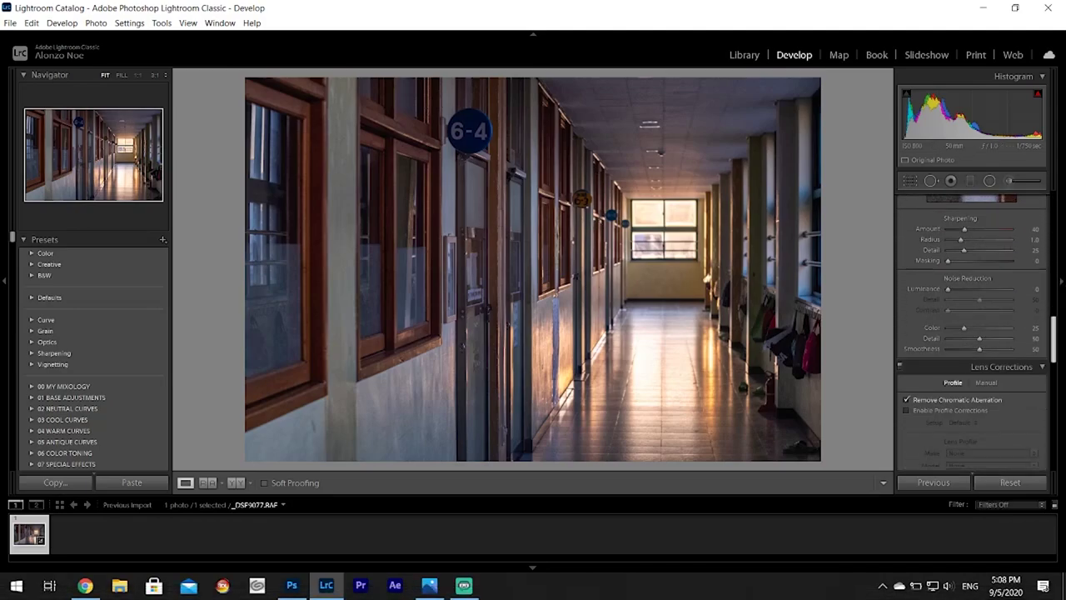
drag(950, 289, 1024, 298)
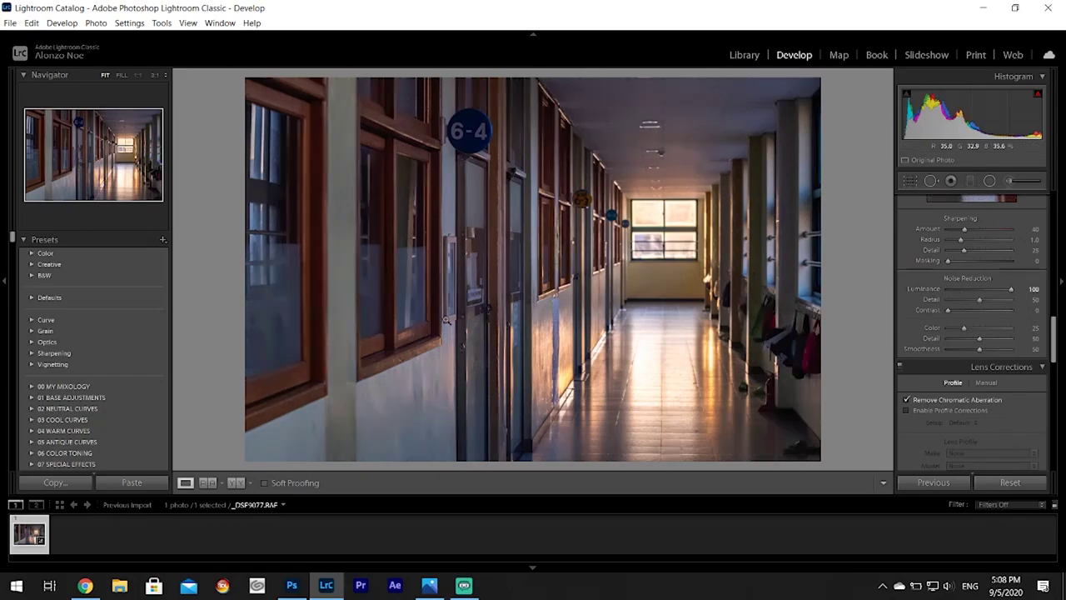
click(447, 362)
drag(469, 321, 386, 239)
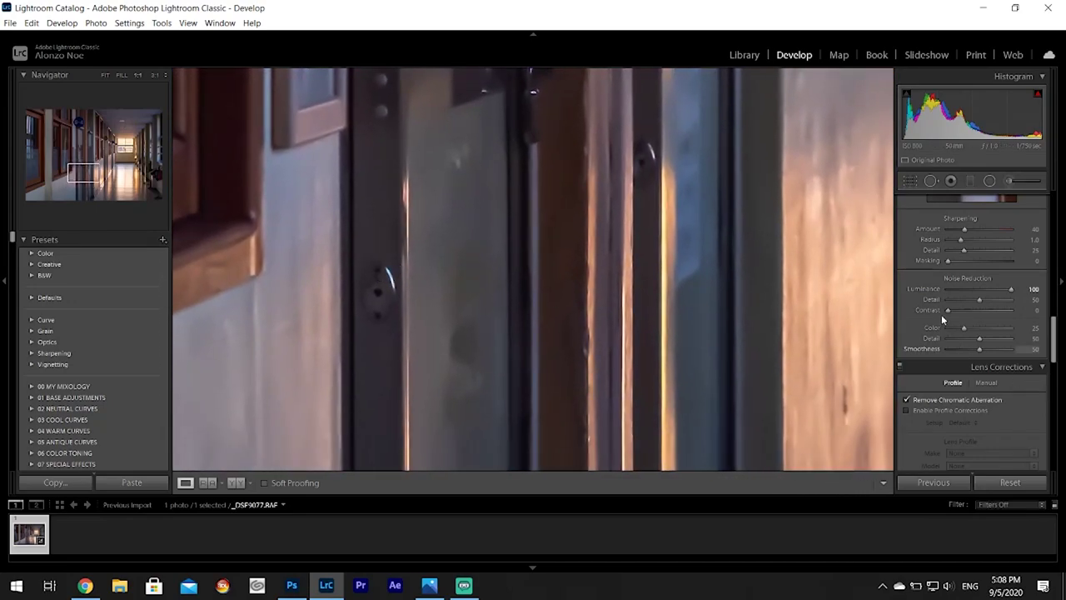
- Compare the door detail with luminance noise reduction reset to 0 and raised again to 100
double_click(923, 289)
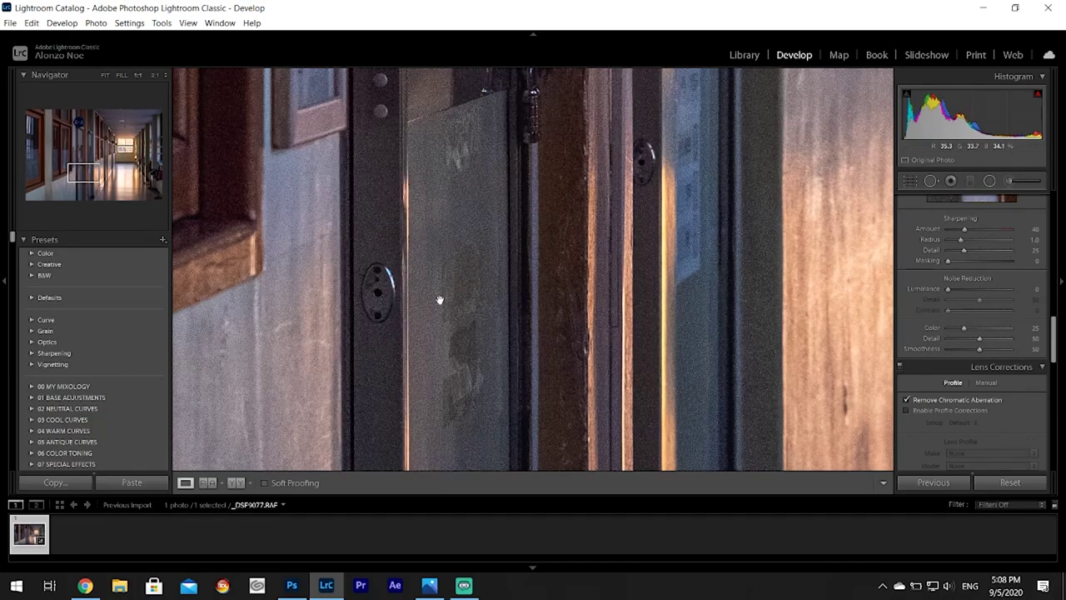
drag(963, 286, 1037, 288)
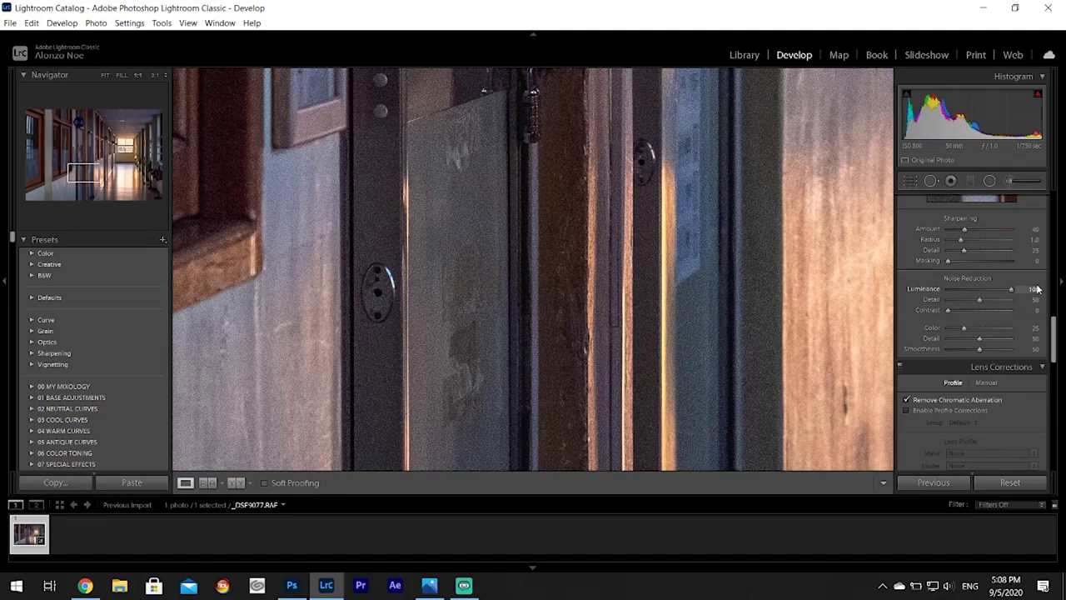
click(602, 265)
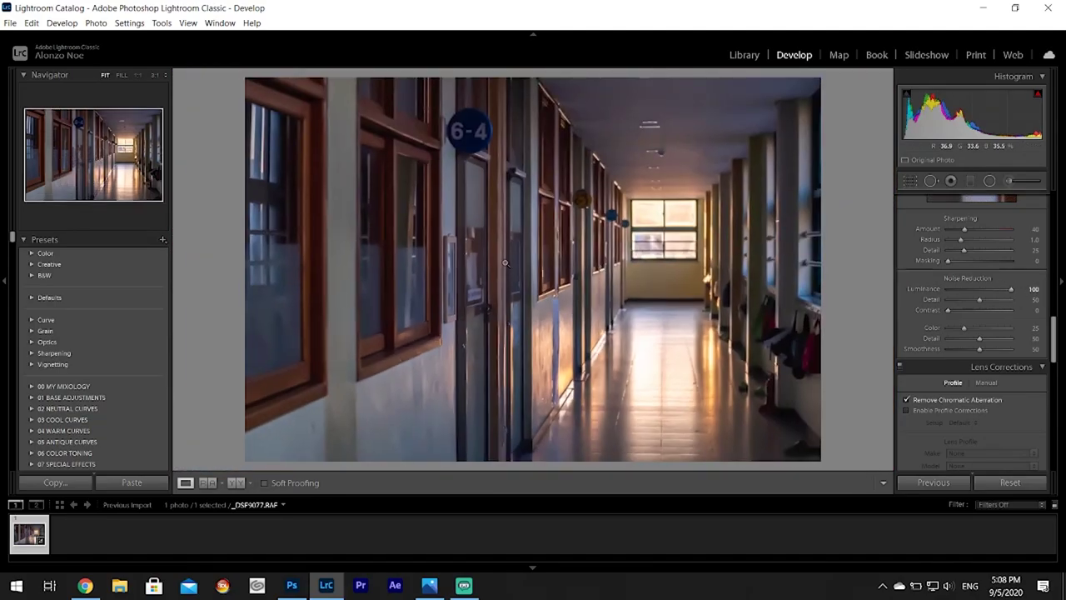
- Examine the far window and the hallway floor up close for smoothing from the noise reduction
mouse_move(397, 202)
mouse_down()
mouse_move(386, 203)
mouse_move(416, 194)
mouse_up()
click(703, 232)
drag(735, 242, 657, 317)
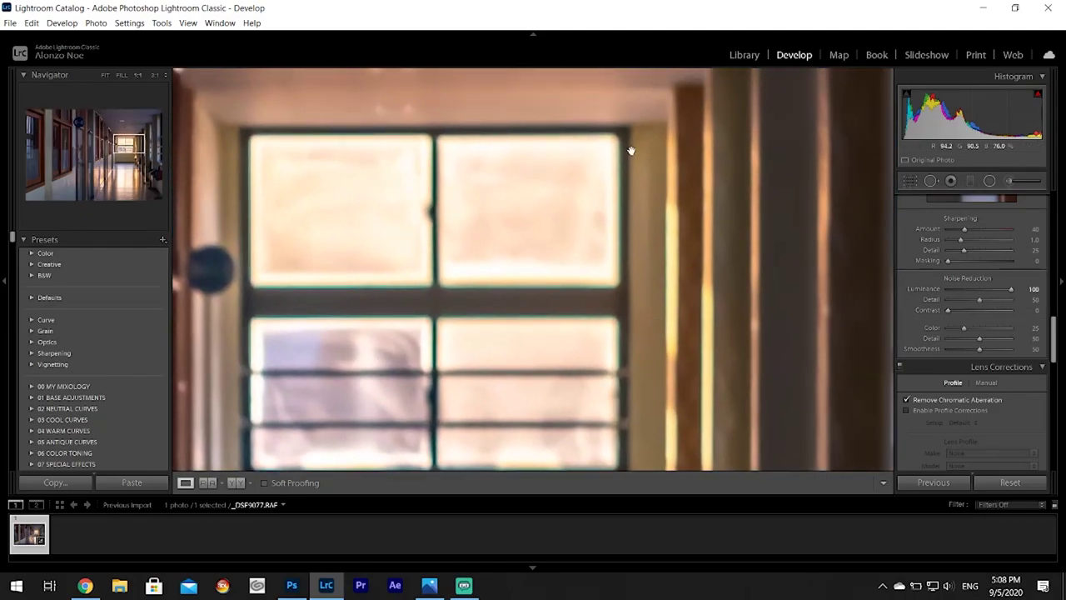
drag(657, 358, 616, 241)
click(616, 241)
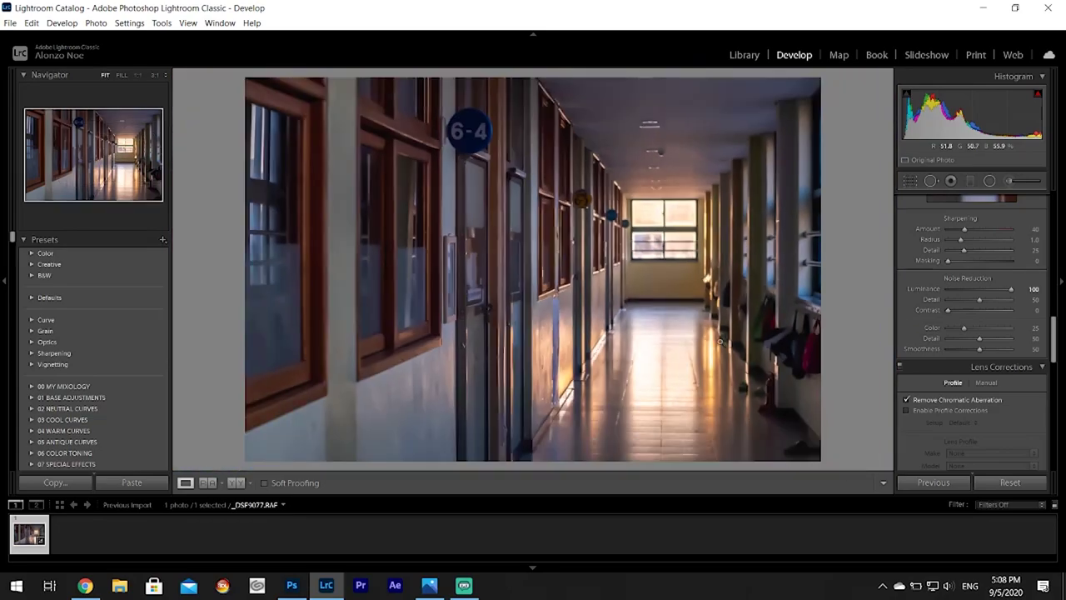
click(673, 374)
drag(673, 374, 736, 256)
click(737, 256)
- Toggle luminance noise reduction between 0 and 100 and inspect its effect on the ceiling
click(949, 289)
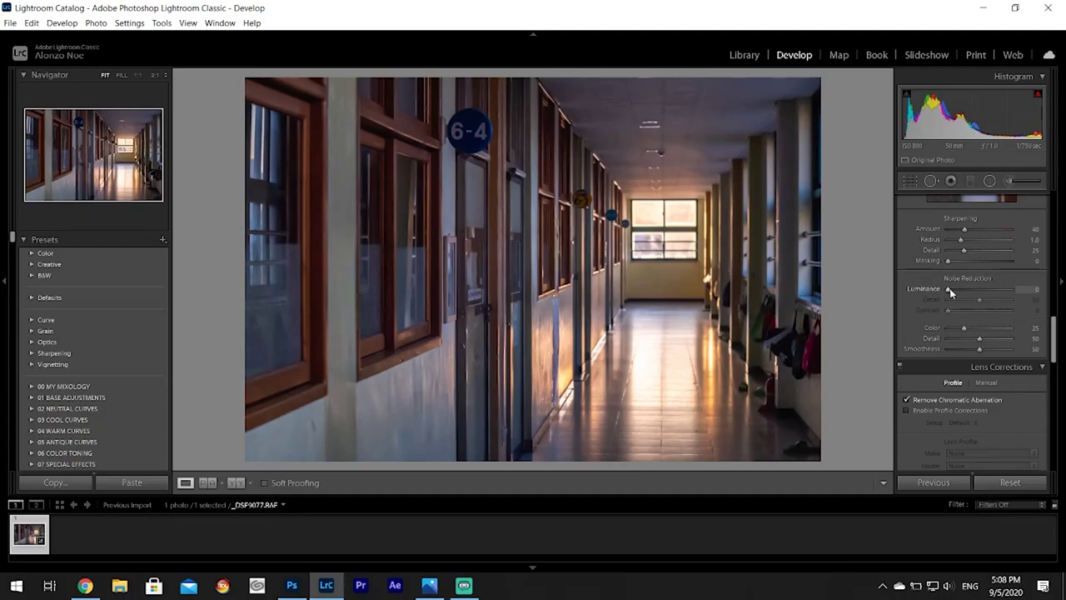
drag(950, 291, 1037, 304)
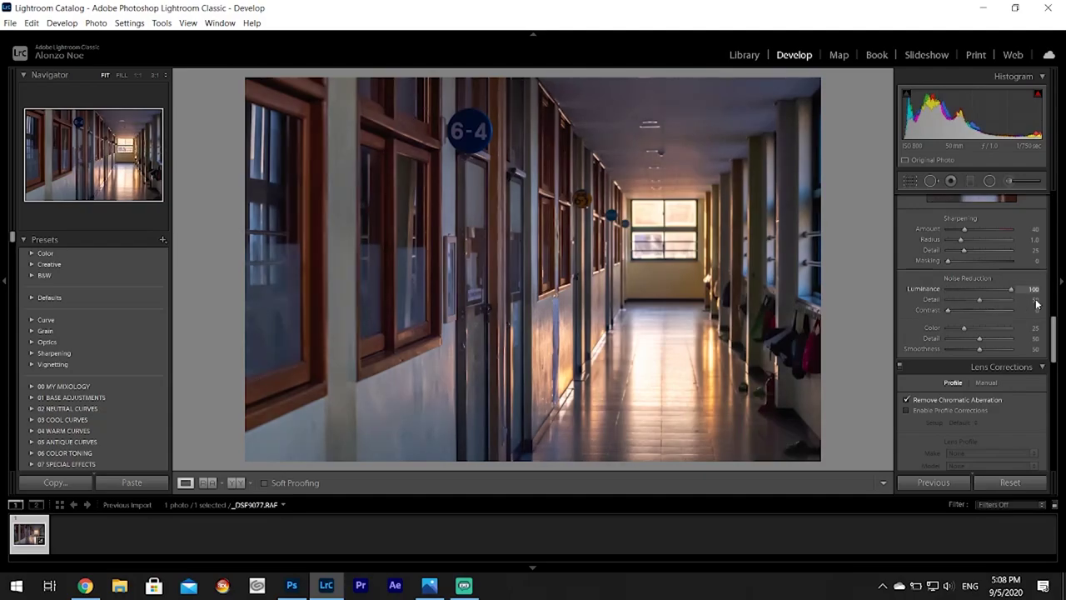
drag(691, 143, 631, 190)
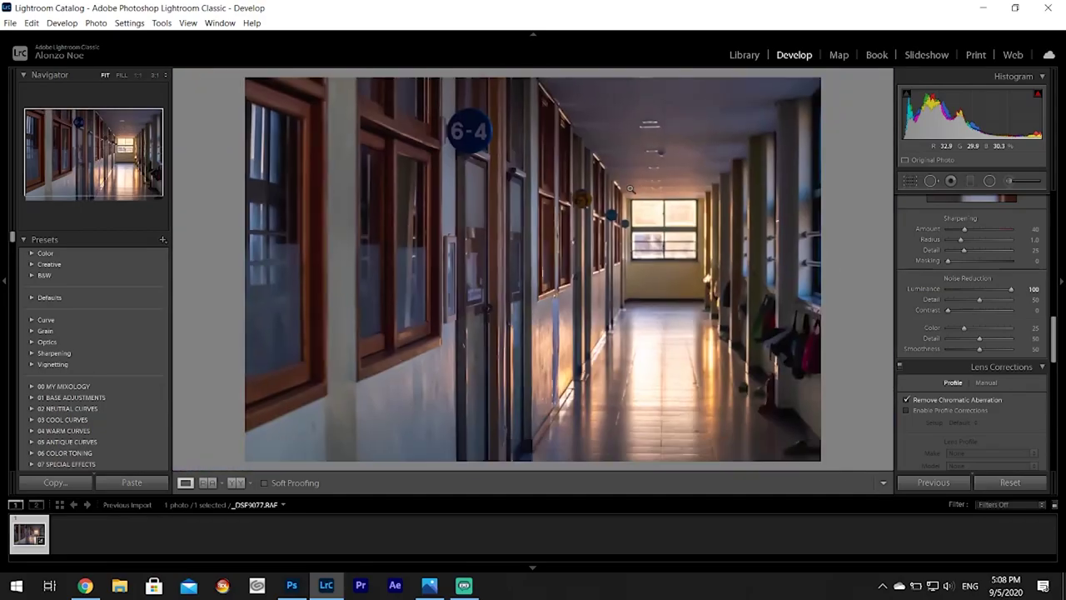
click(671, 153)
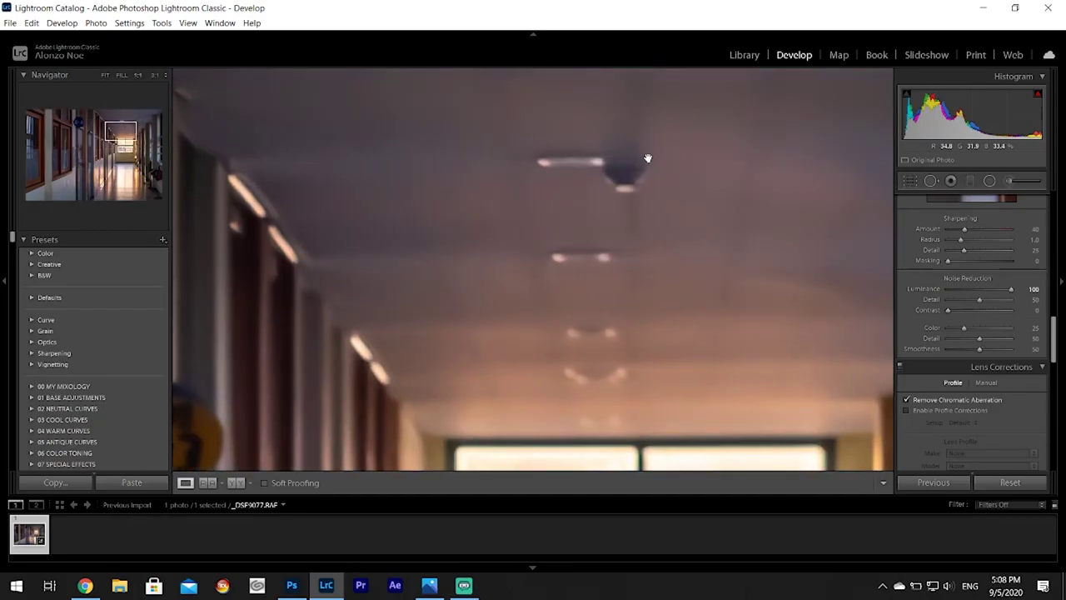
click(659, 171)
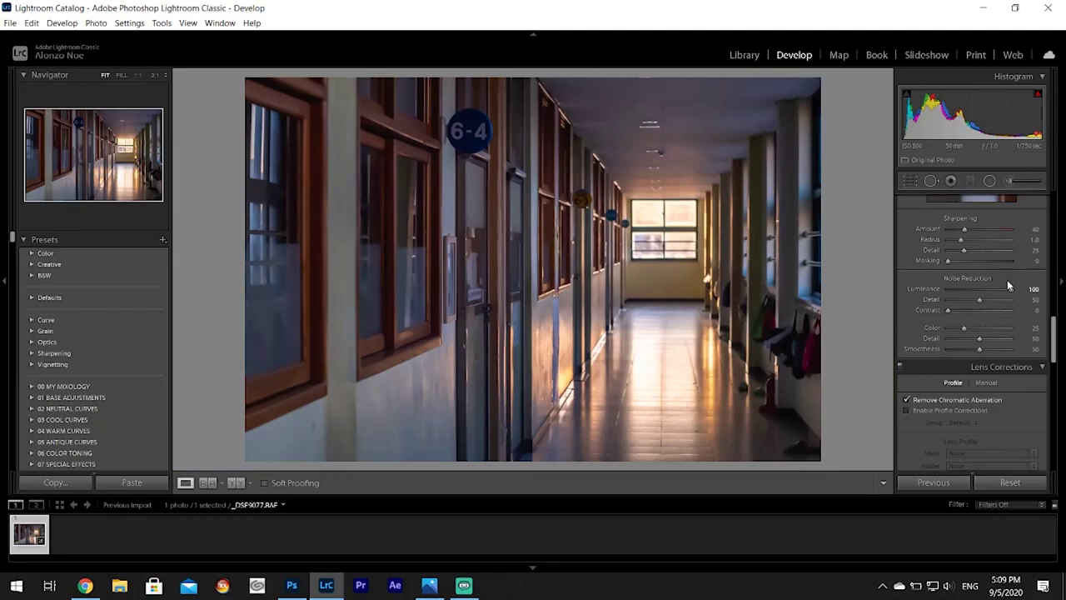
- Recheck the ceiling lights up close and reset luminance noise reduction to 0
drag(1008, 283, 987, 293)
click(679, 156)
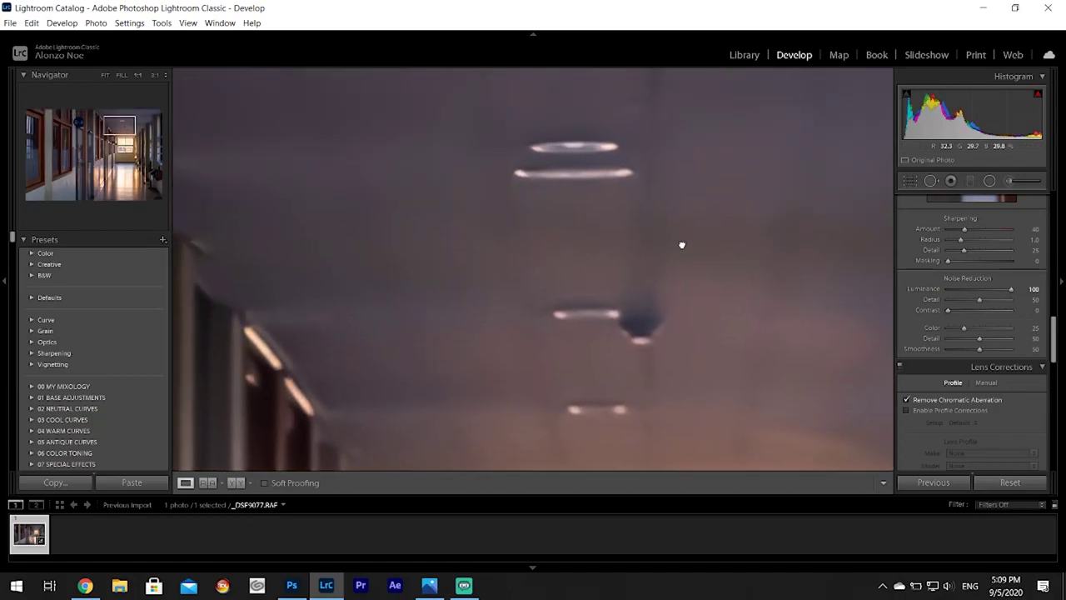
click(663, 222)
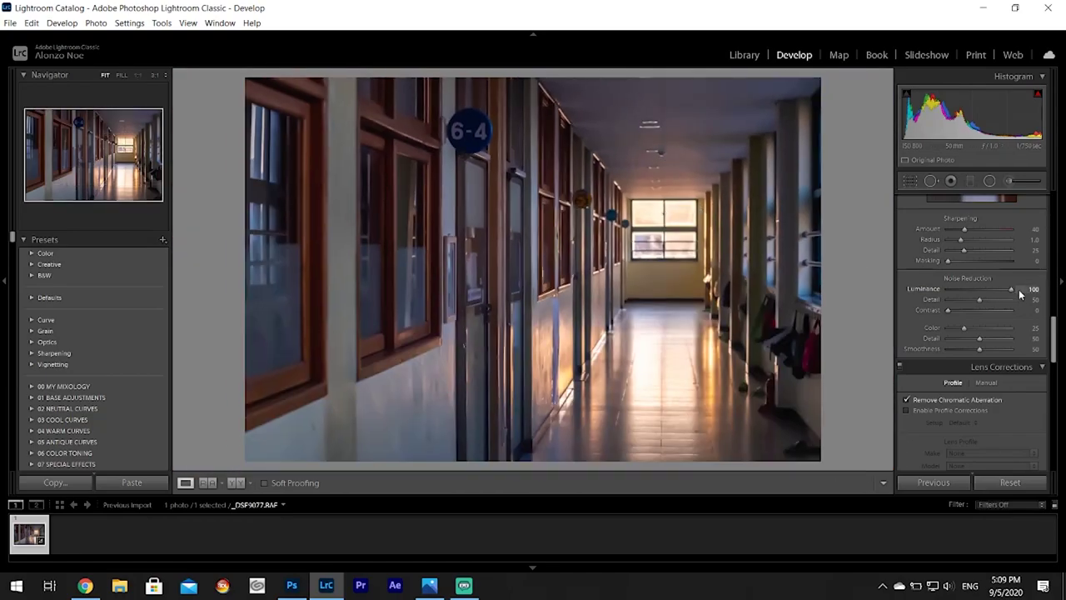
double_click(935, 290)
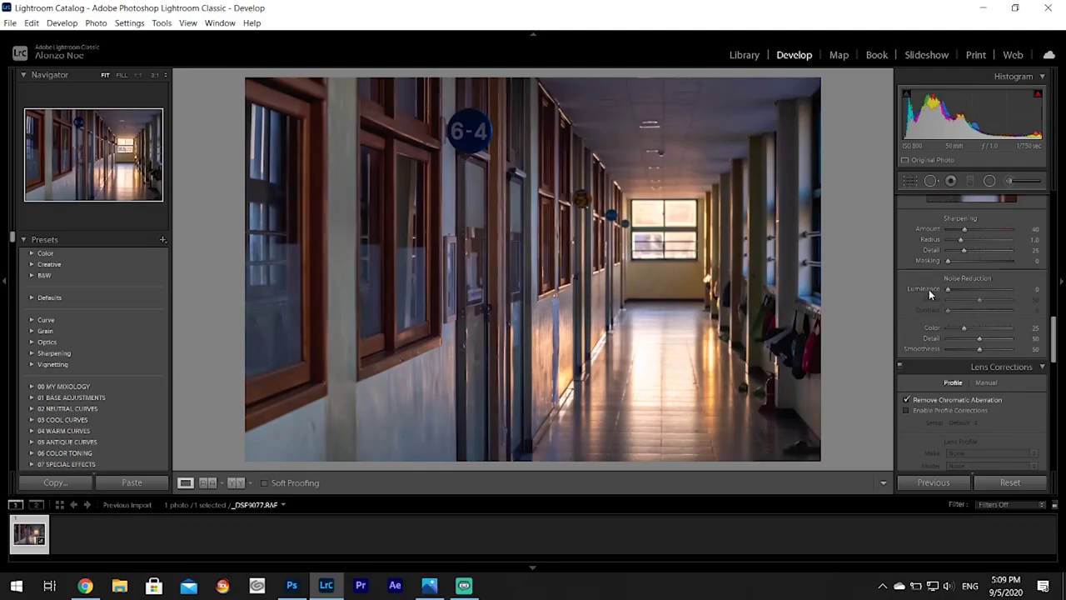
- Export the photo without noise reduction to the Desktop as a JPG under a unique name, with the watermark turned off
click(10, 22)
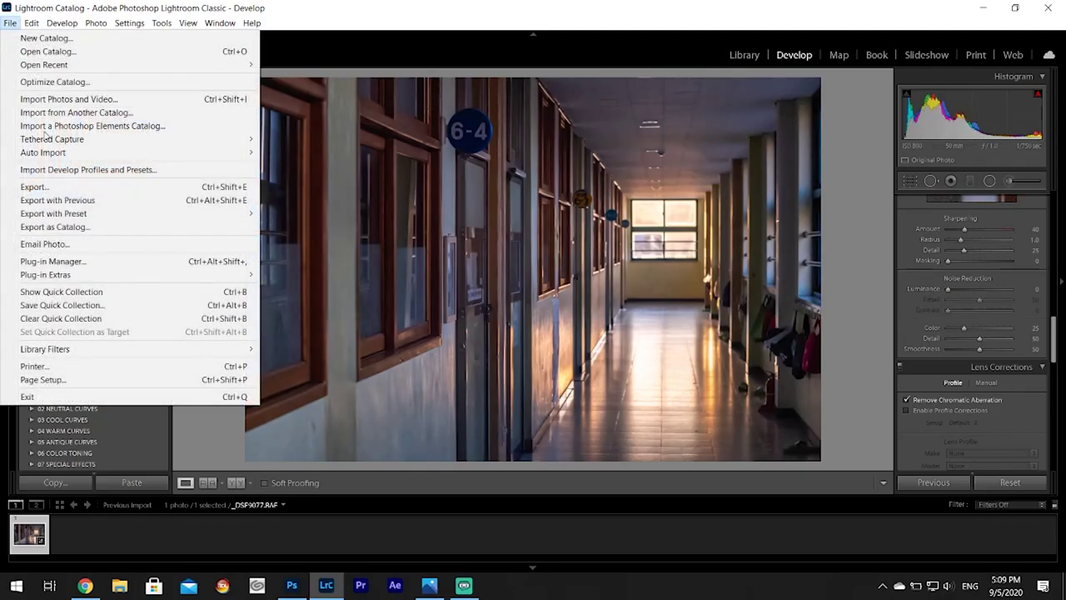
click(50, 190)
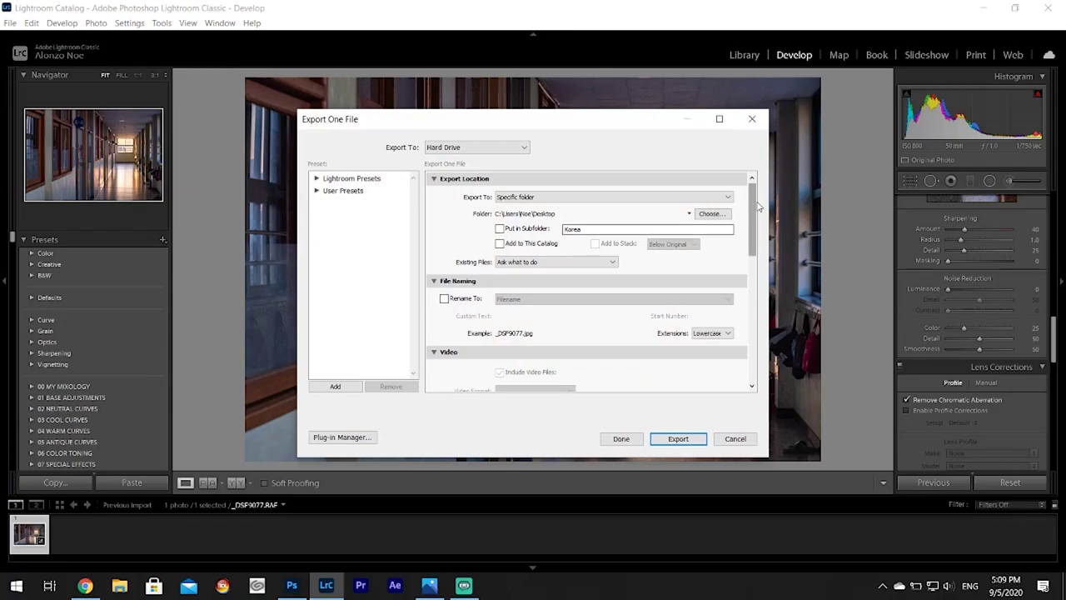
drag(752, 221, 774, 350)
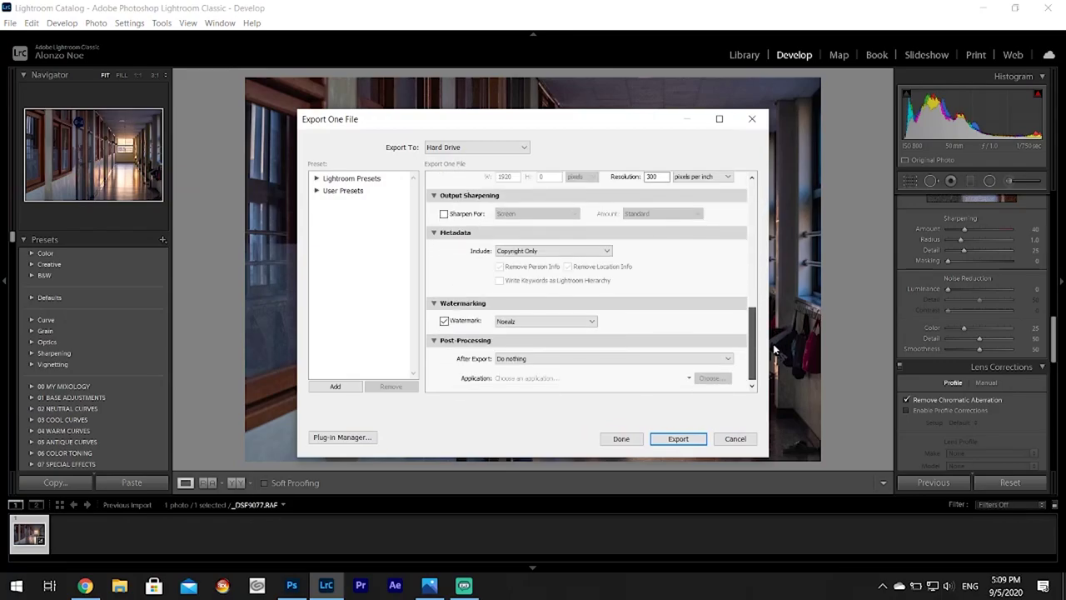
click(471, 323)
drag(758, 319, 758, 197)
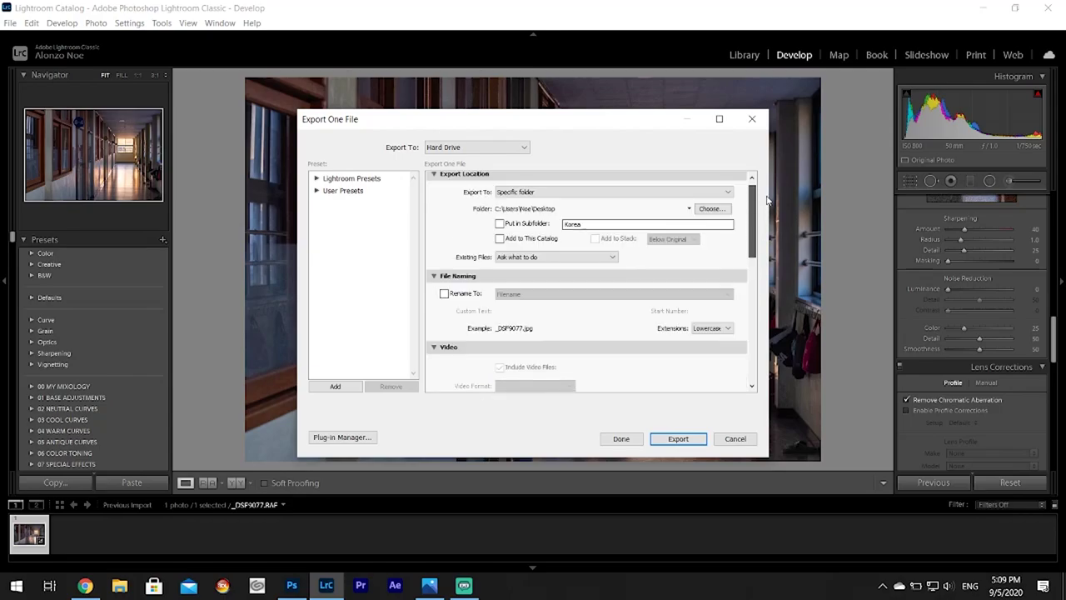
click(683, 437)
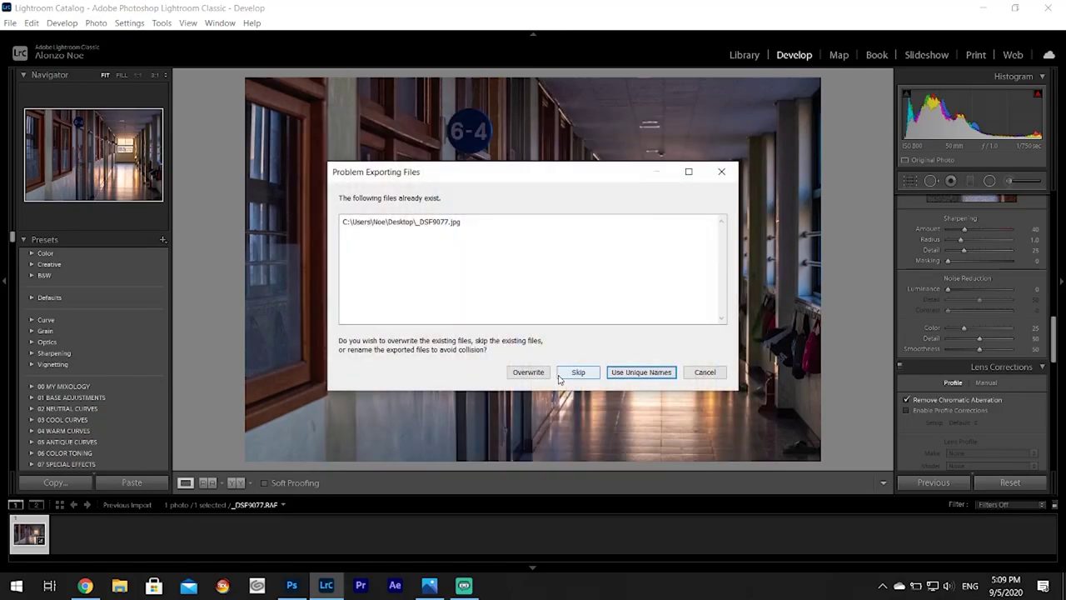
click(642, 373)
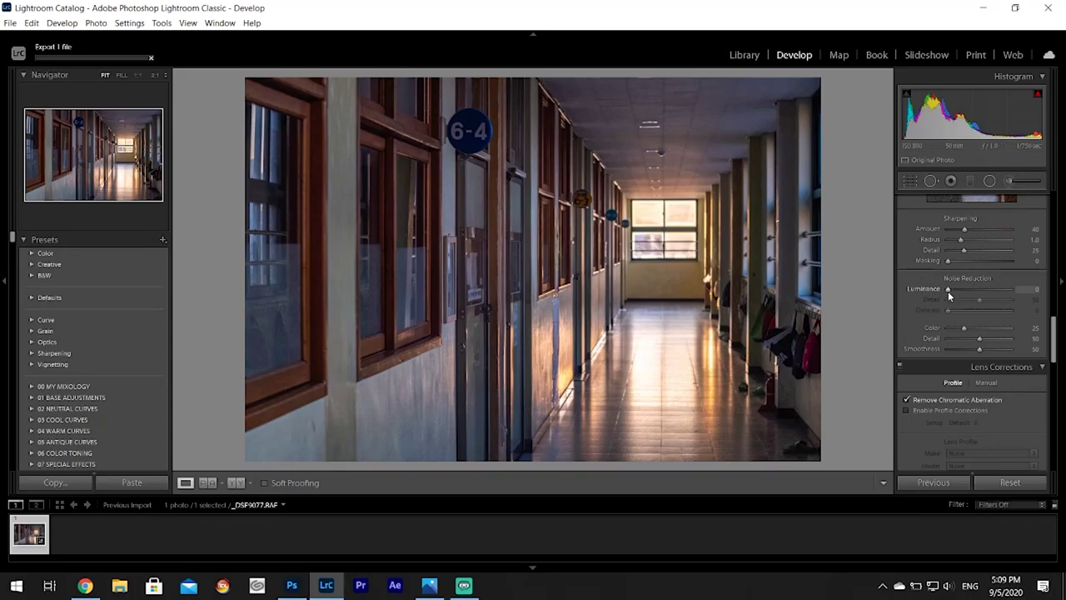
- Raise luminance noise reduction to 100 and open the photo for editing in Adobe Photoshop 2020
drag(947, 289, 1011, 289)
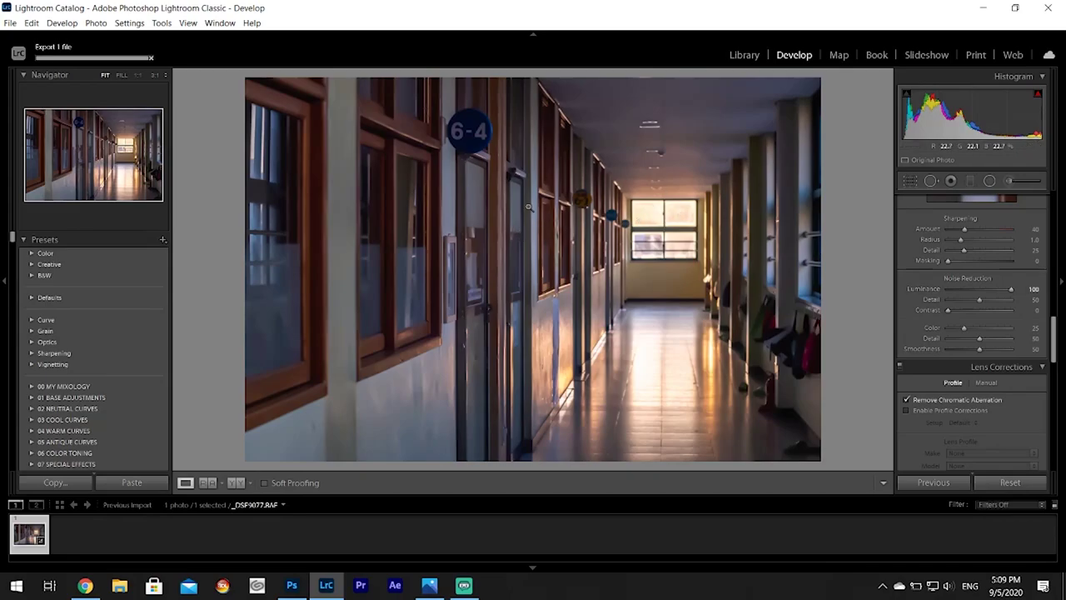
right_click(581, 191)
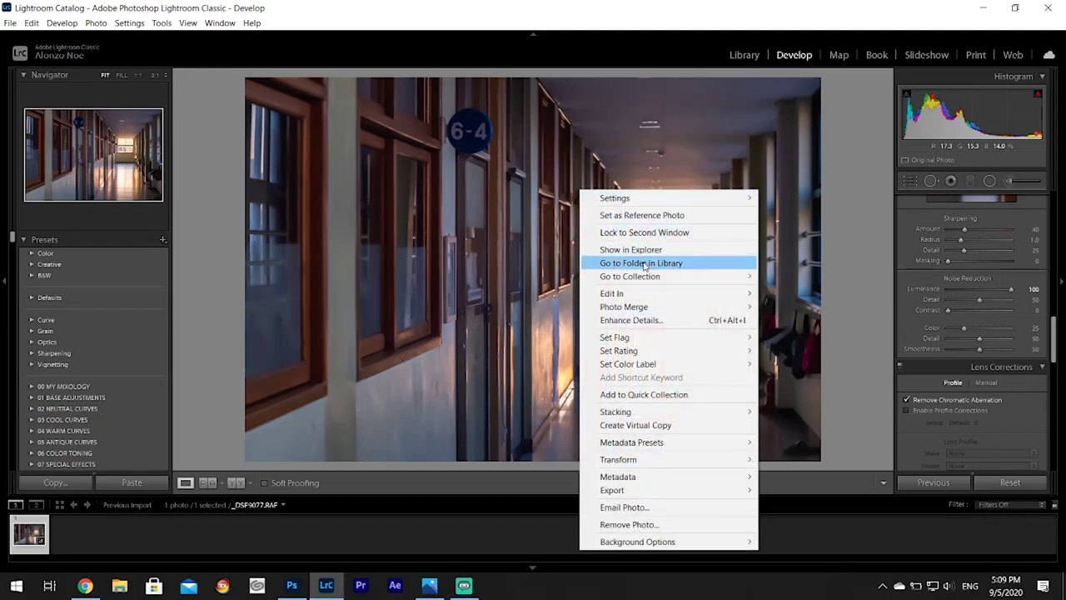
mouse_move(648, 296)
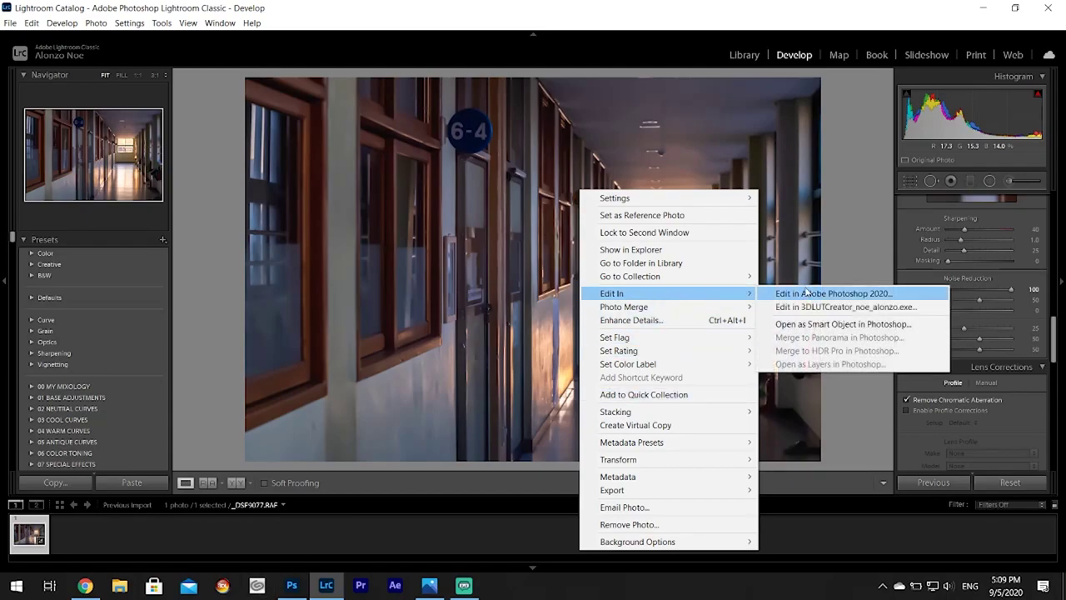
click(825, 295)
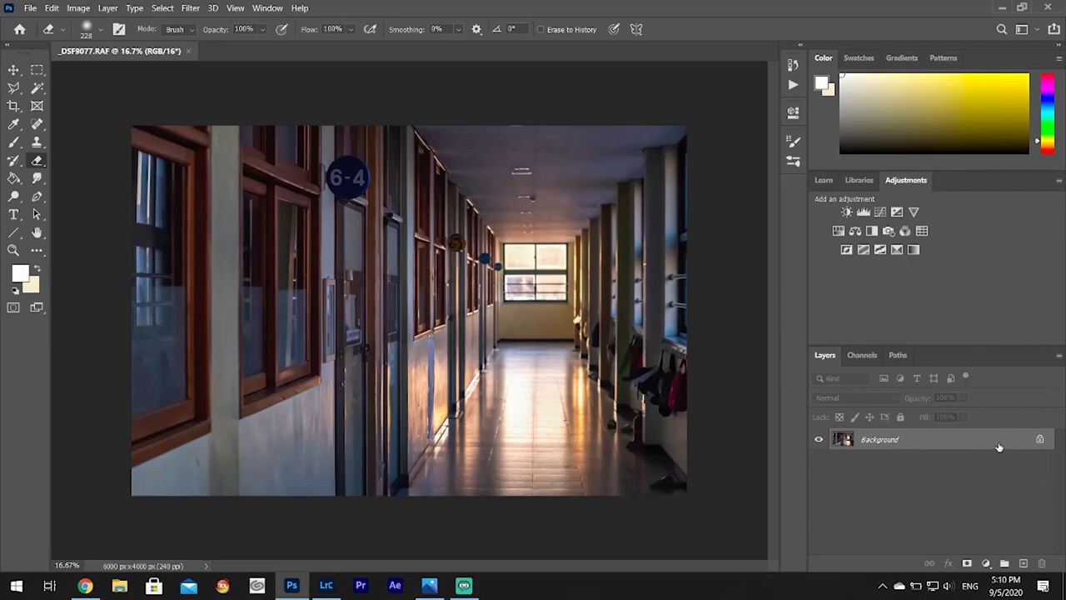
- Duplicate the Background layer and rename the copy Adjustments
drag(998, 448, 1023, 563)
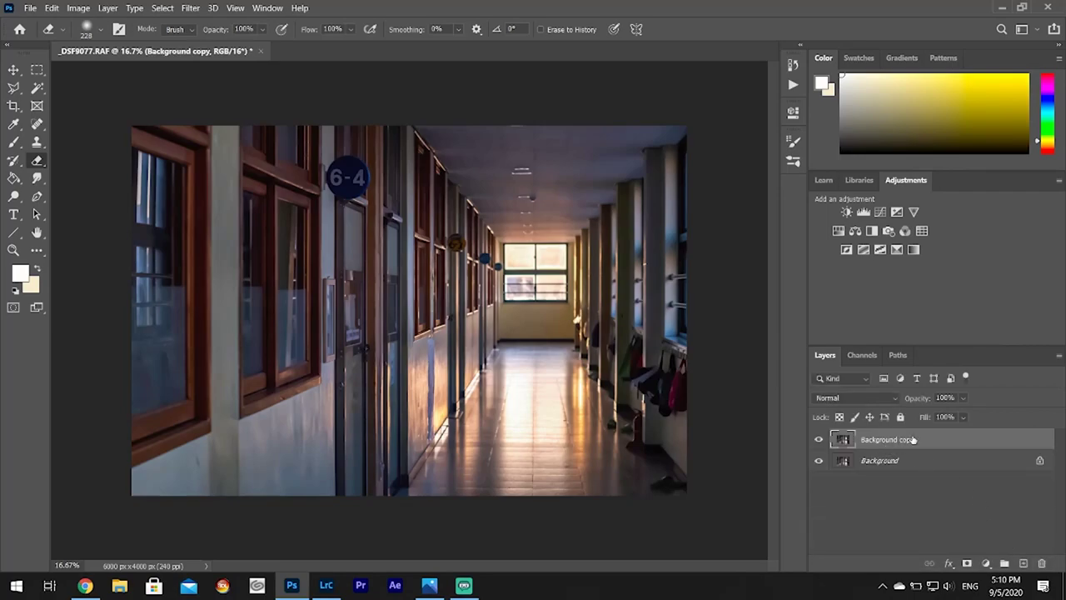
double_click(912, 441)
text(Adjustments)
key(Return)
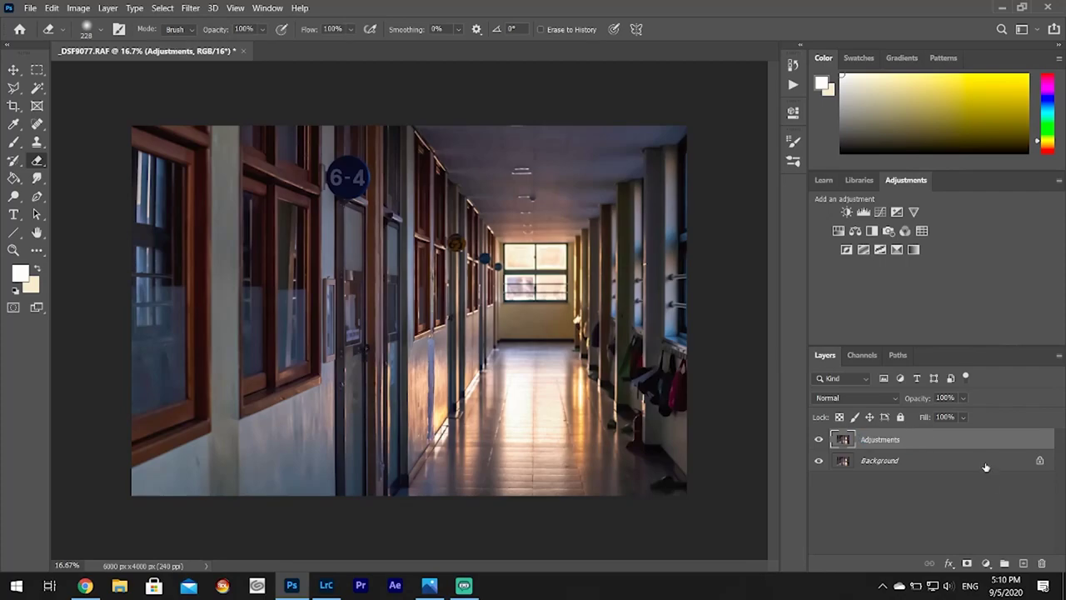
- Add a Curves adjustment layer and lift the blue channel's black point, anchoring the curve at the quarter tones and midtones
click(986, 563)
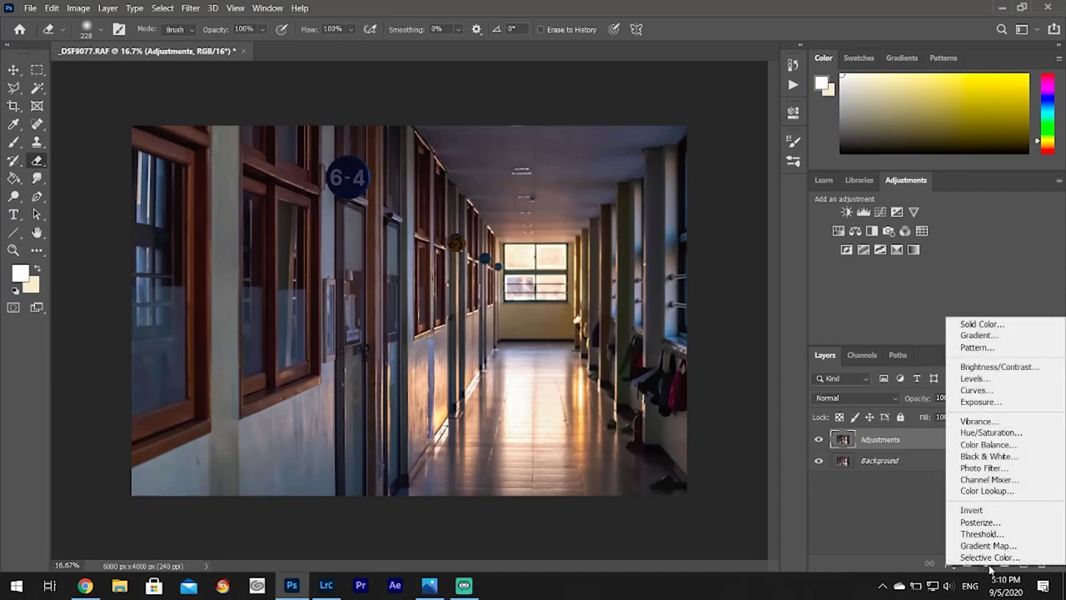
click(1000, 390)
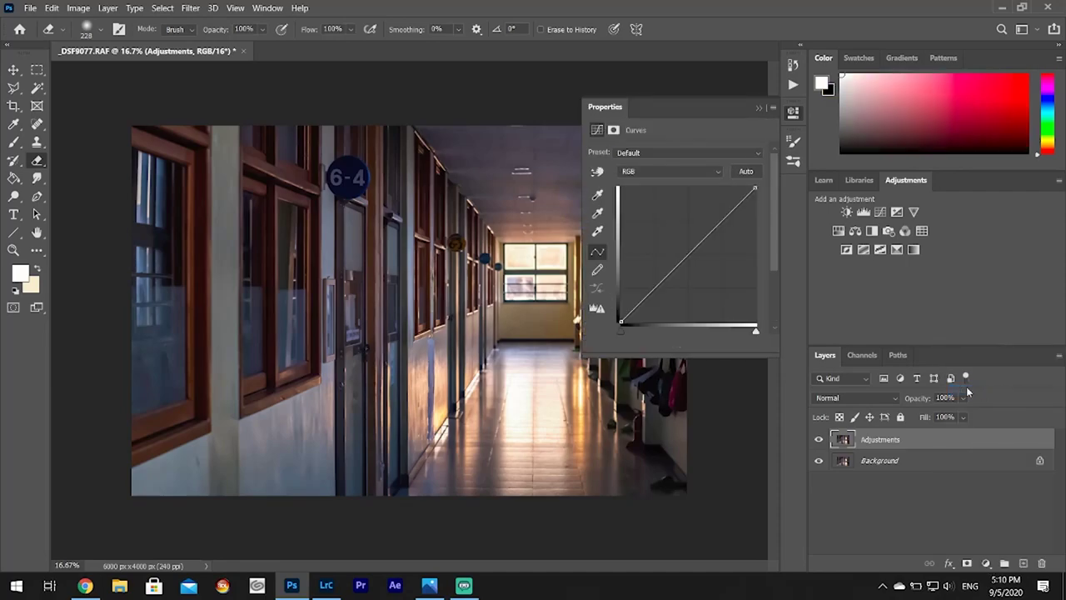
click(716, 175)
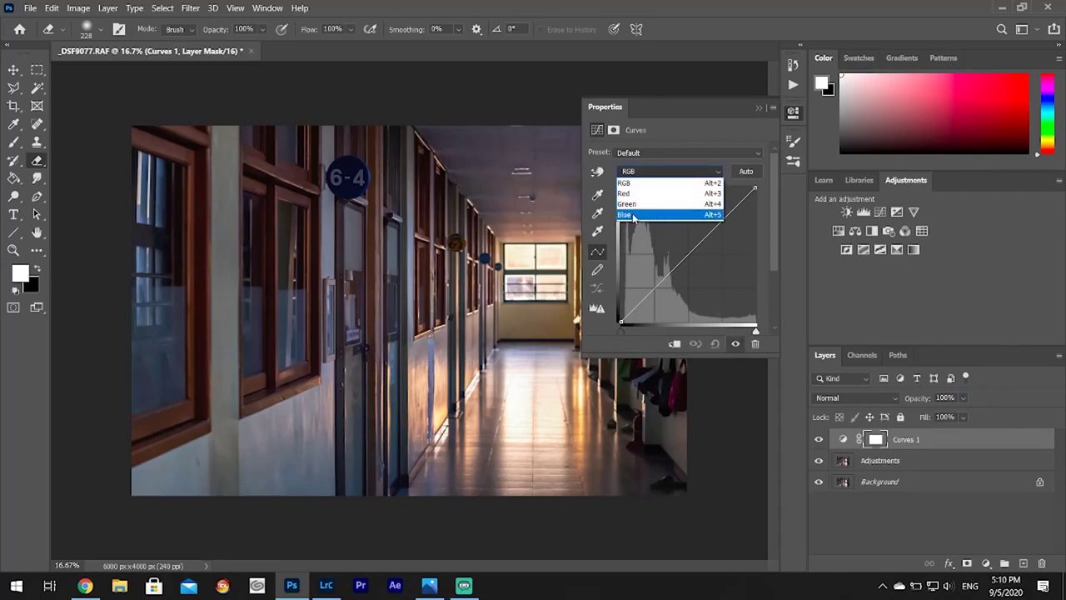
click(632, 215)
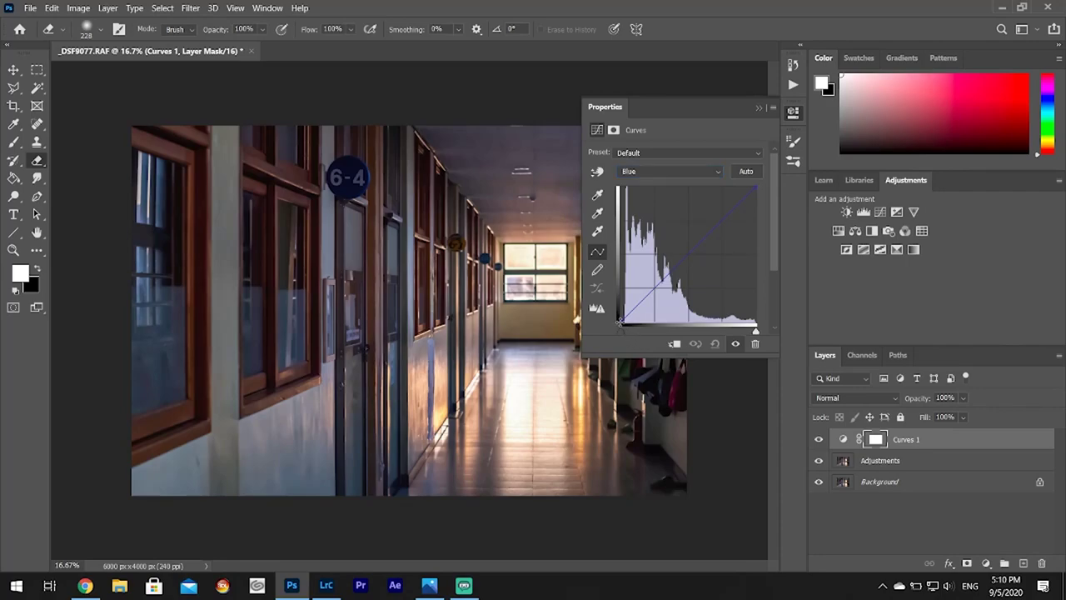
drag(620, 321, 653, 289)
click(688, 254)
drag(654, 289, 654, 288)
- Lift the green channel's black point in the Curves layer, keeping the quarter tones and midtones anchored on the diagonal
click(708, 171)
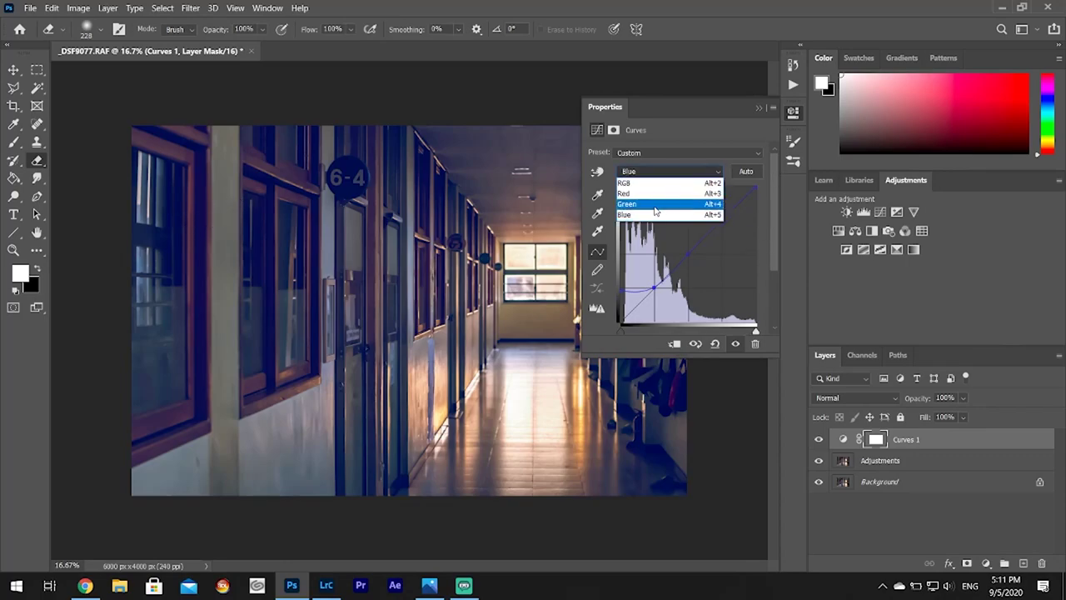
click(658, 200)
drag(621, 323, 655, 288)
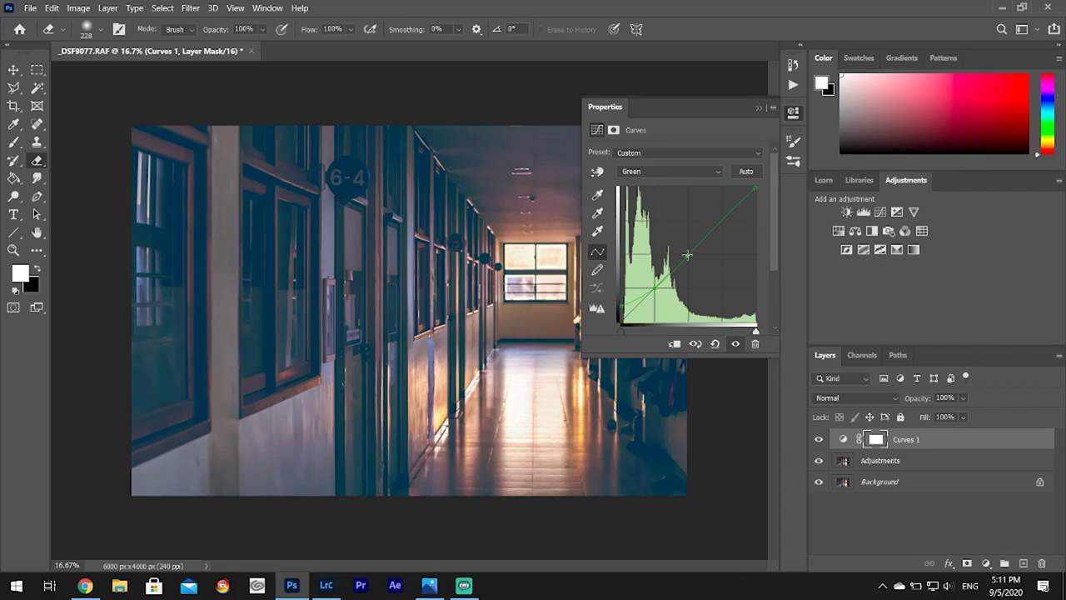
- Pull the red channel's white point slightly inward in the Curves layer and collapse its settings
click(714, 170)
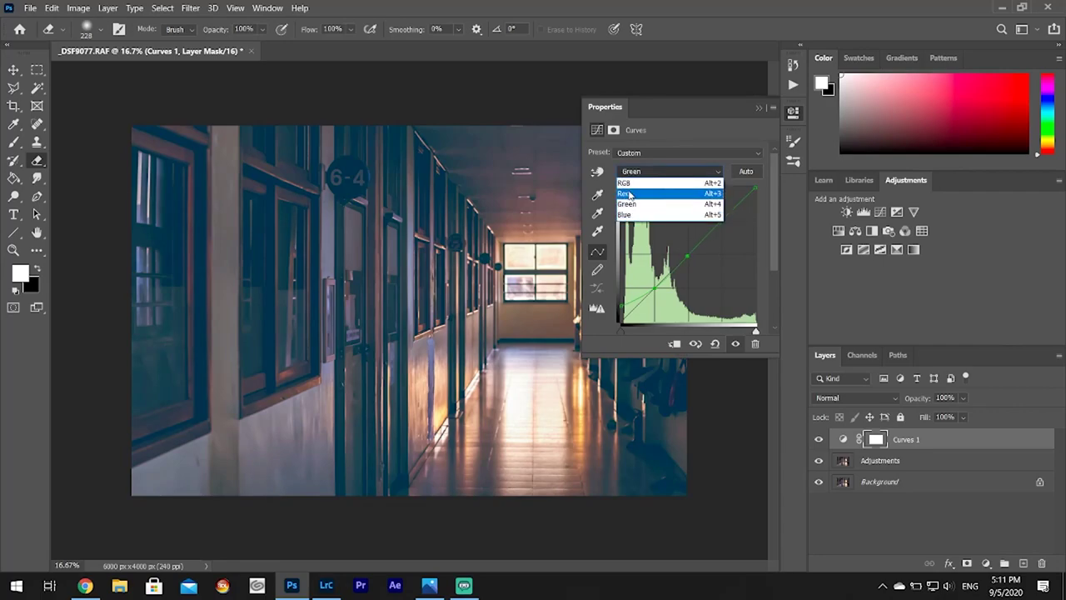
click(691, 187)
drag(754, 188, 750, 186)
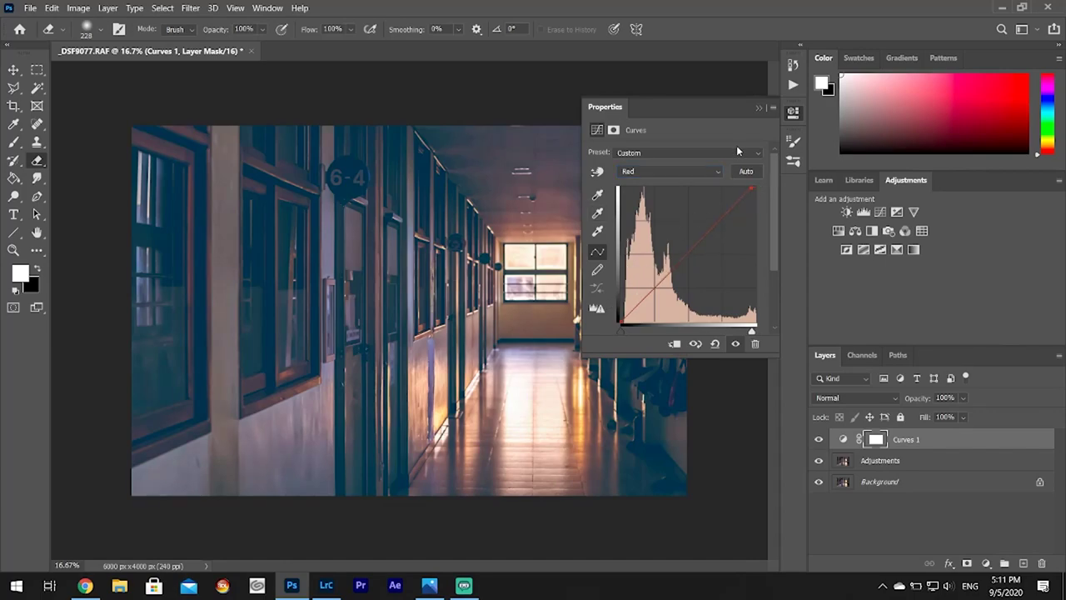
click(760, 107)
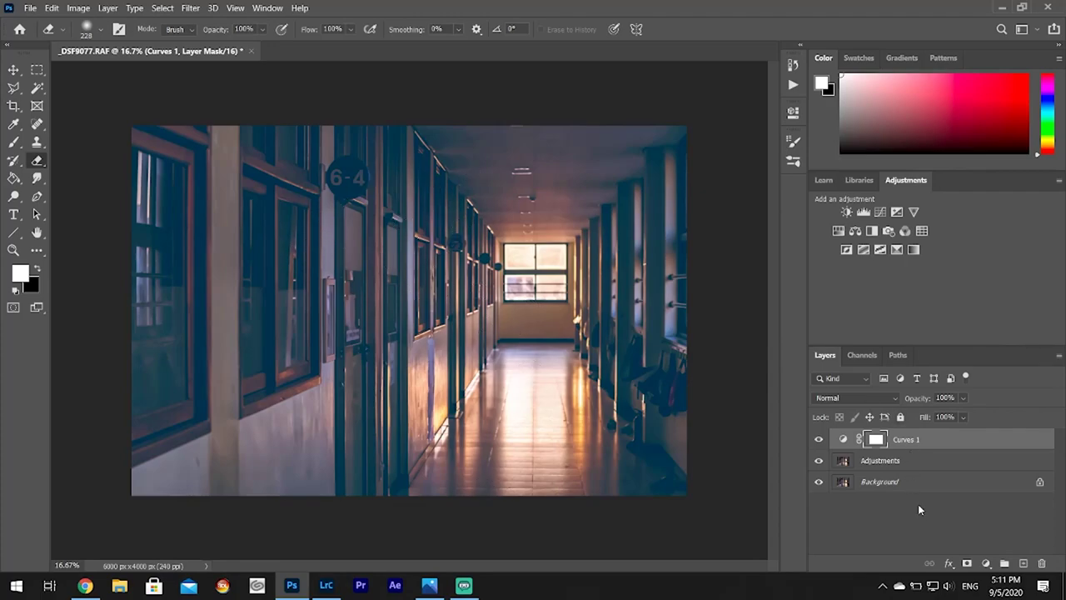
- Add a Levels adjustment layer beneath the Curves layer and raise its midtones to about 1.25
click(988, 564)
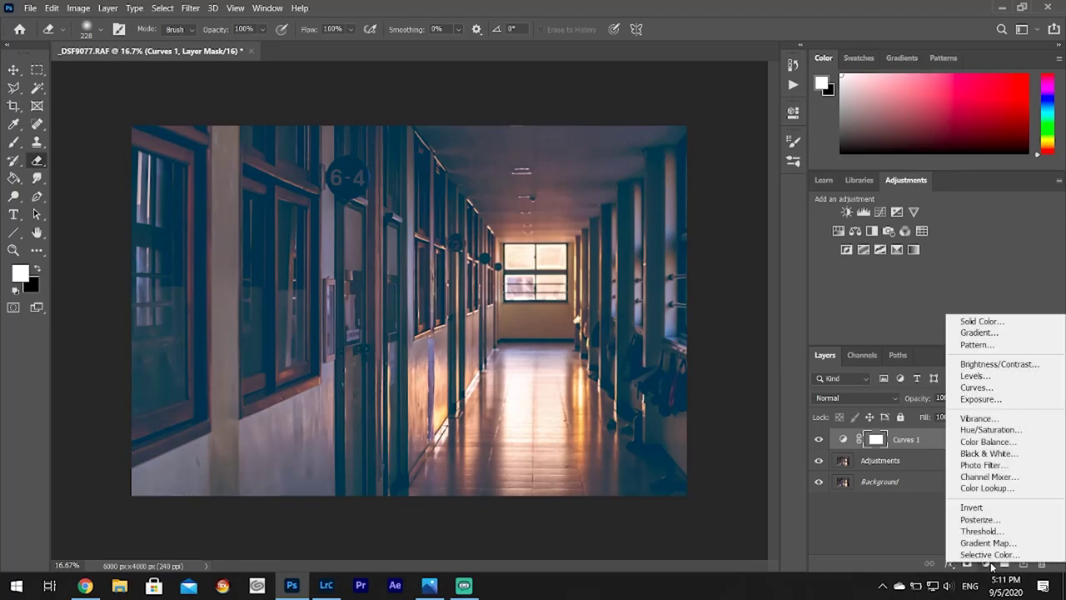
click(997, 377)
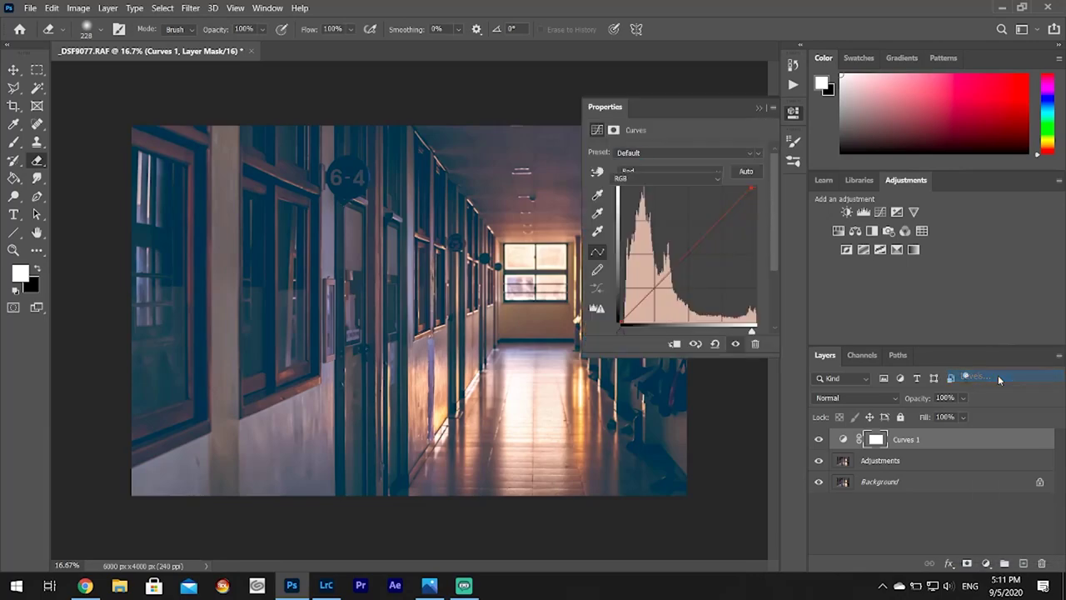
mouse_move(683, 256)
mouse_down()
mouse_move(610, 254)
mouse_move(684, 257)
mouse_up()
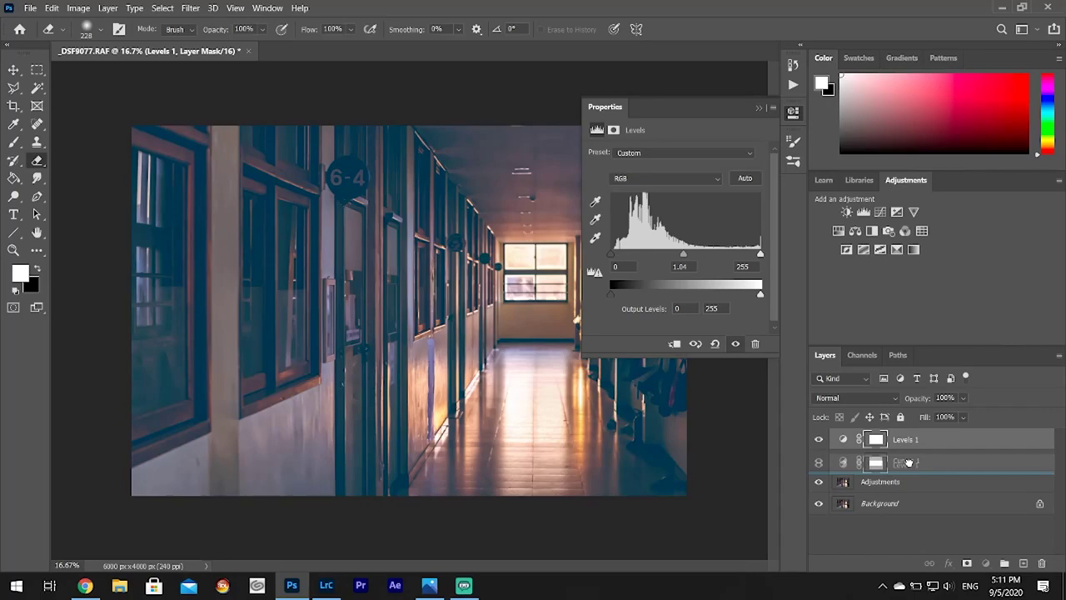
key(ctrl+bracketleft)
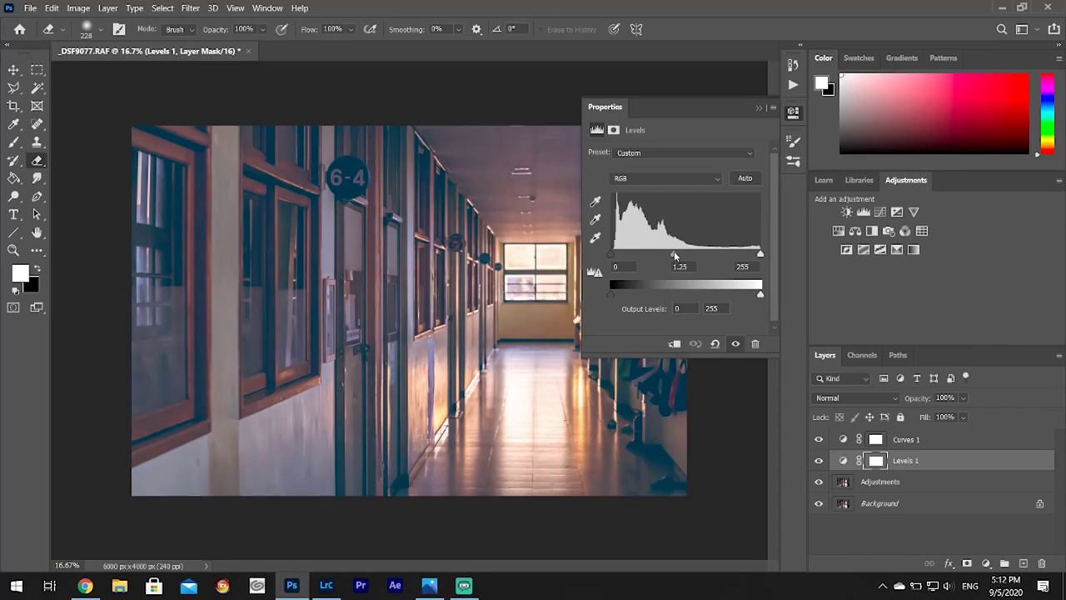
click(904, 439)
click(758, 108)
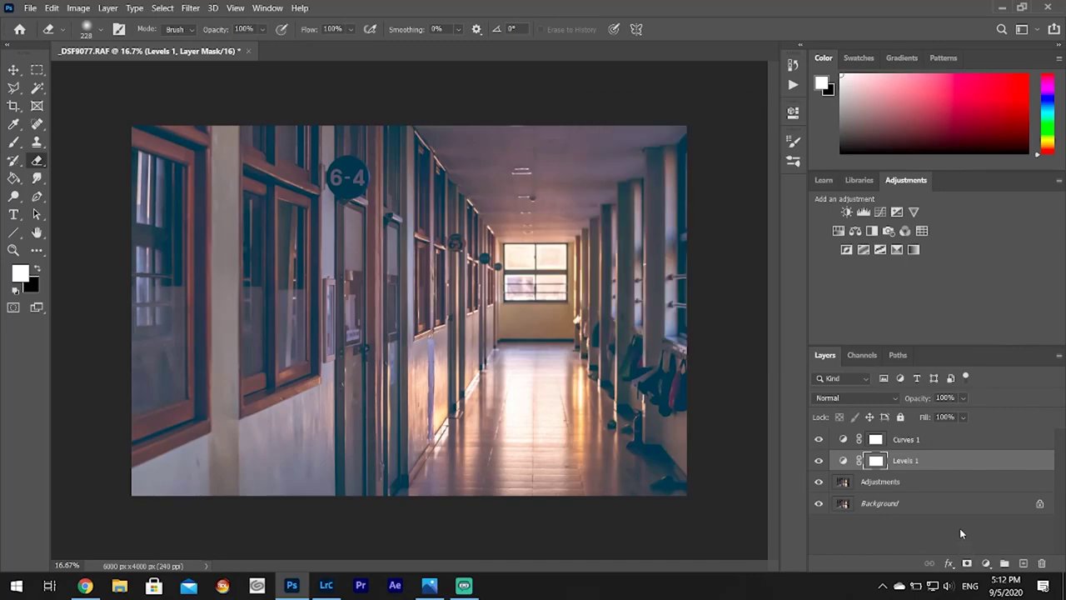
- Add a Vibrance adjustment layer above the Curves layer with vibrance +17 and saturation +7
click(959, 528)
click(987, 564)
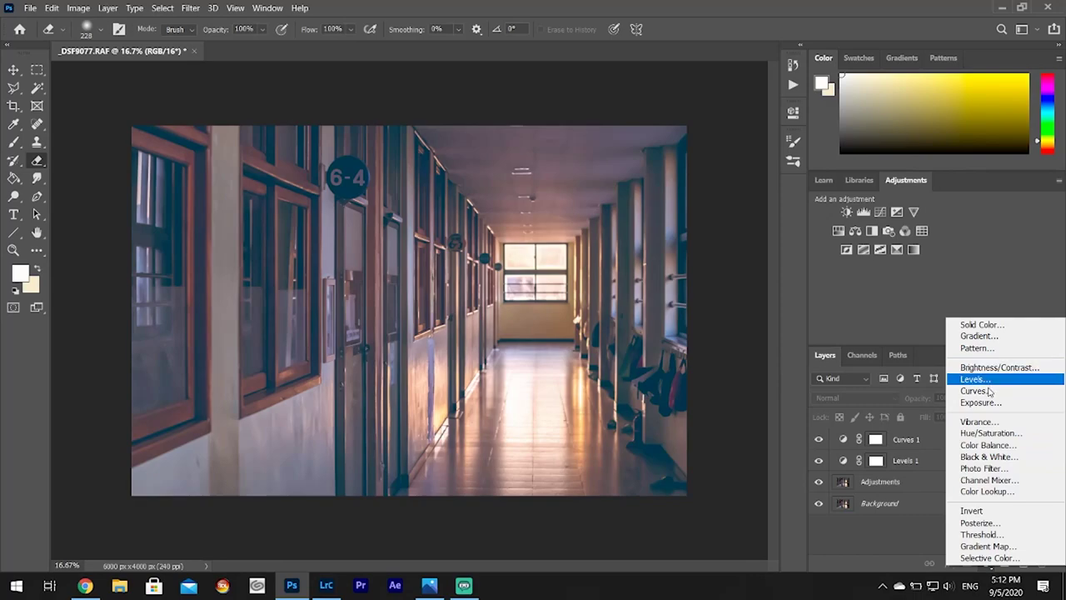
click(987, 422)
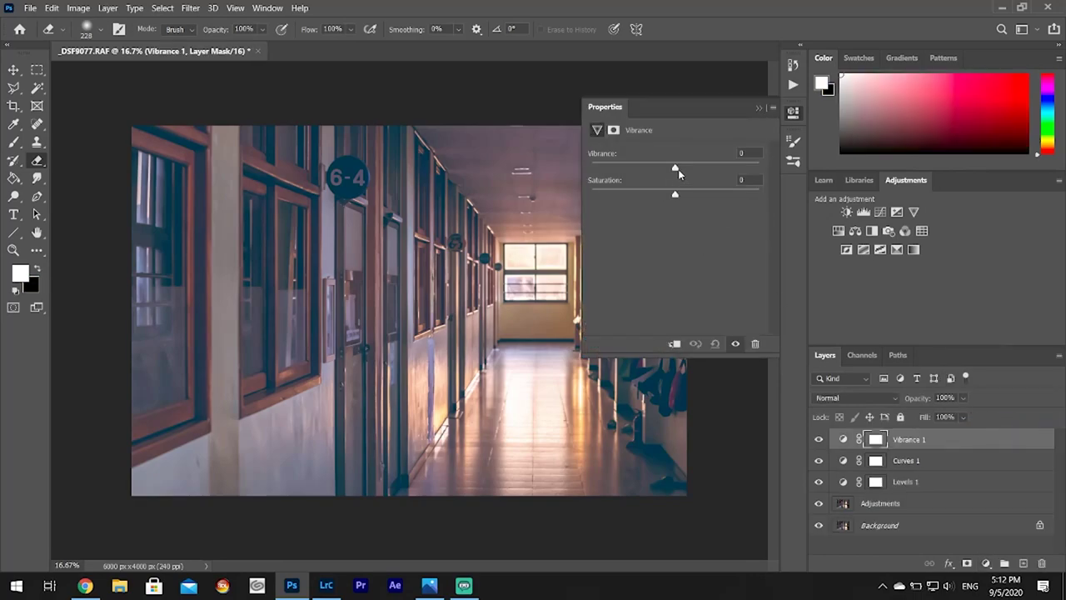
drag(686, 170, 681, 197)
- Compare the edit with the finished hallway image in the Photos app and return to Photoshop
click(429, 585)
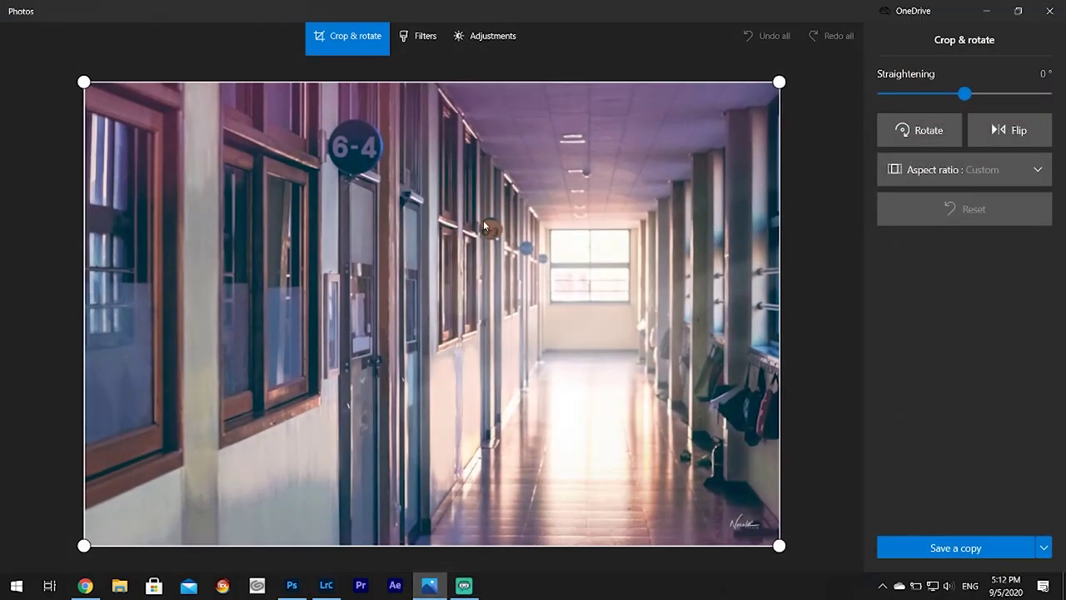
click(986, 11)
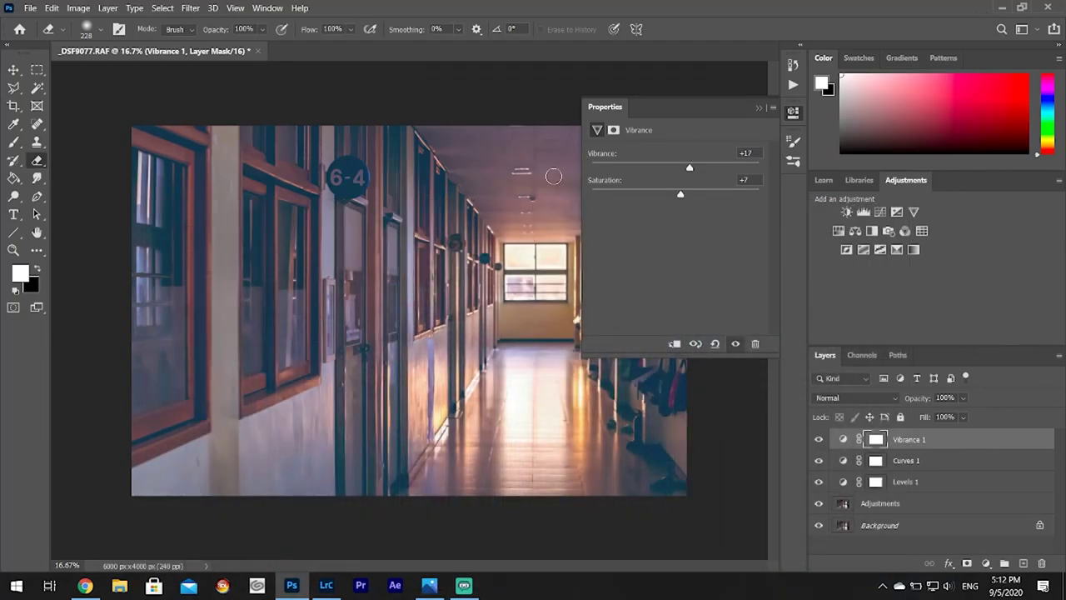
click(788, 116)
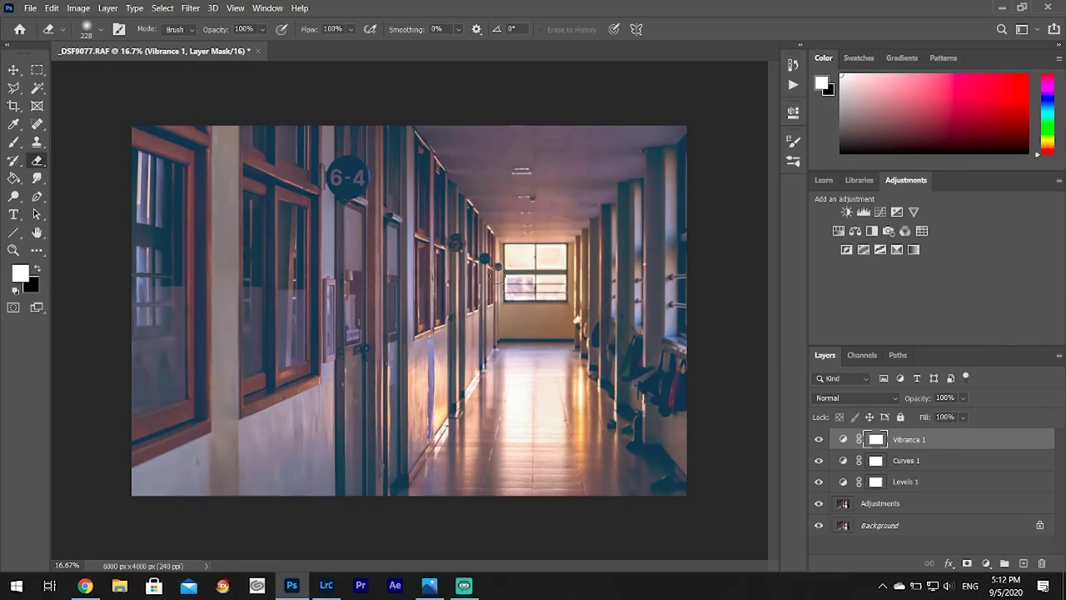
click(424, 586)
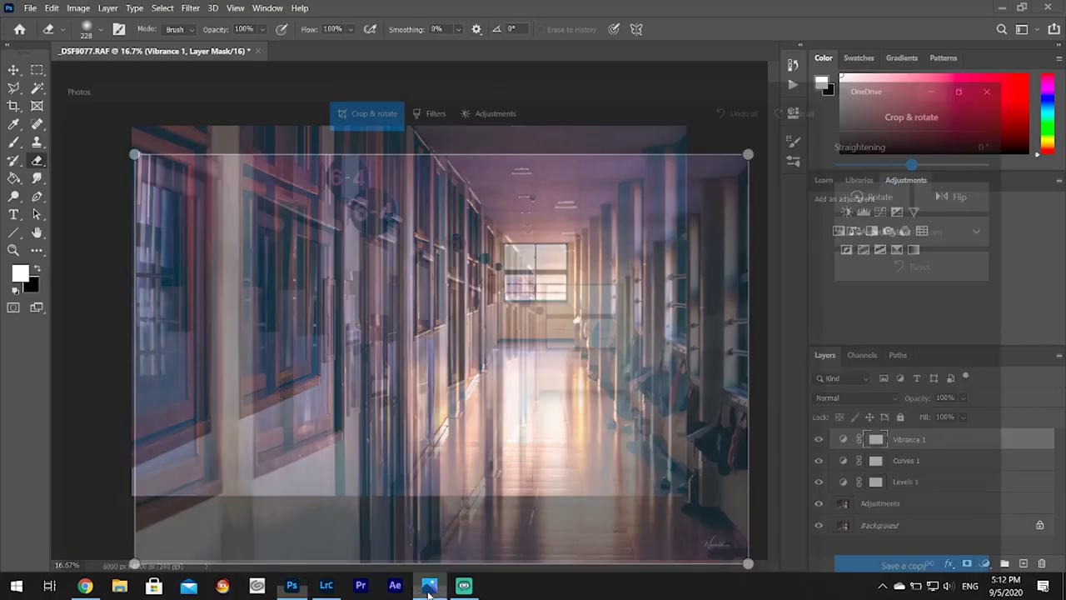
click(418, 590)
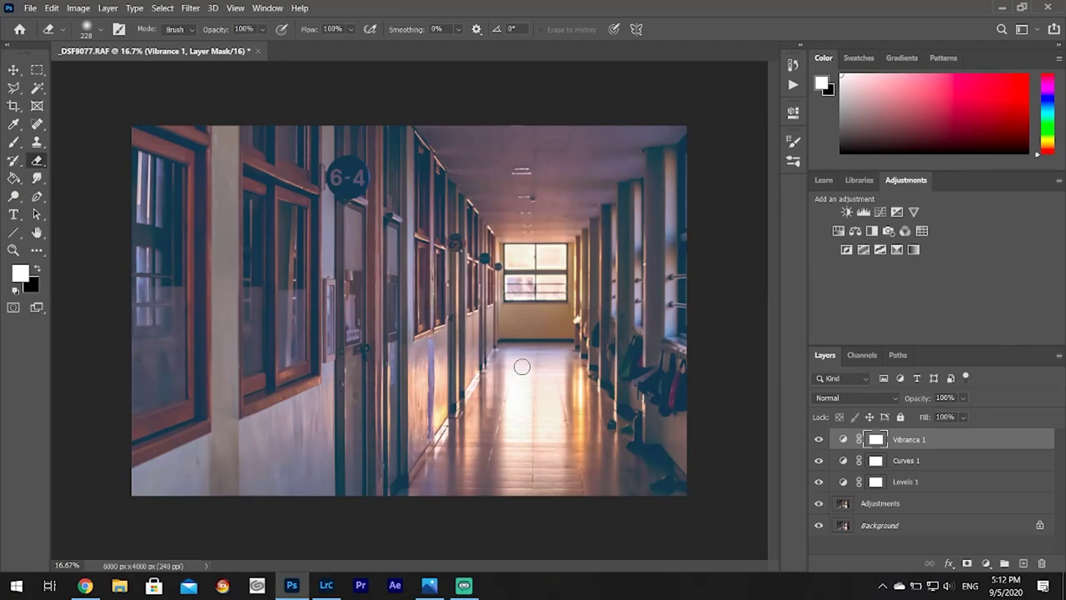
- Duplicate the Adjustments layer and name the copy Painting
click(957, 511)
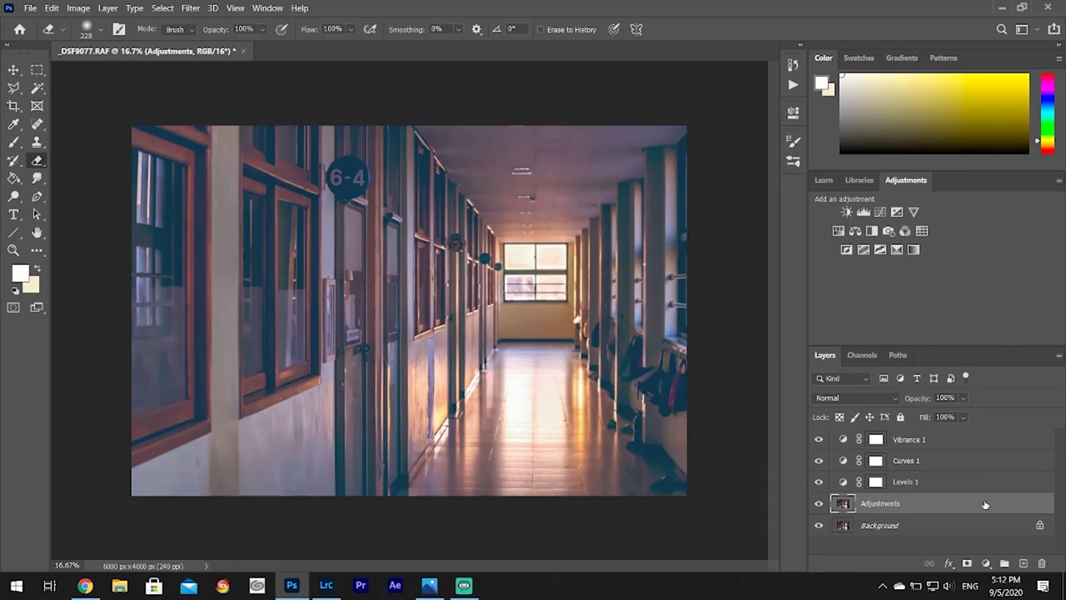
click(30, 7)
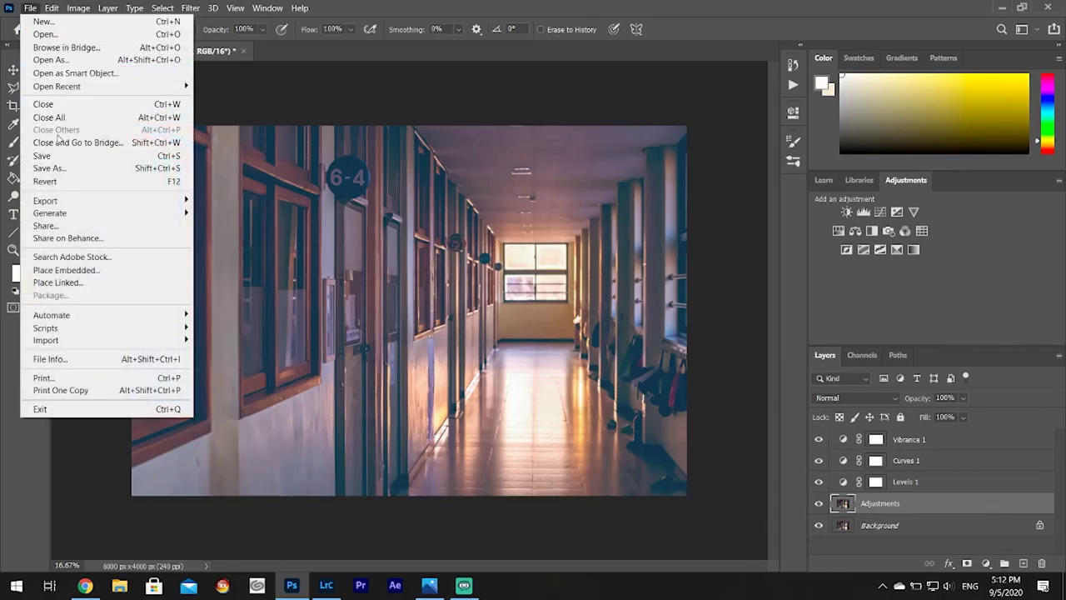
click(565, 5)
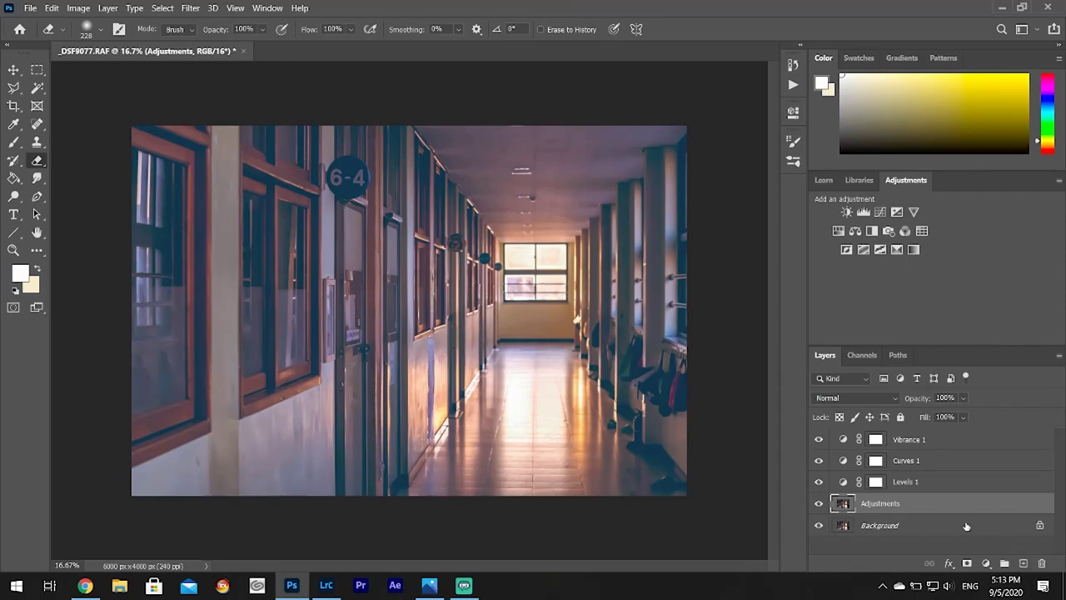
drag(925, 505, 1023, 563)
double_click(891, 504)
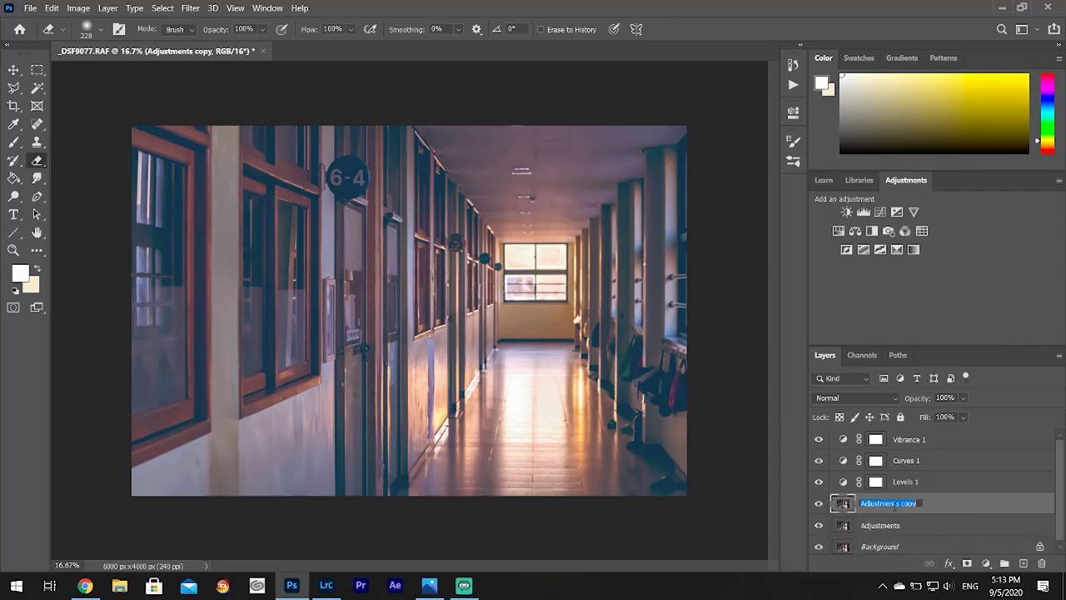
text(Painting)
key(Return)
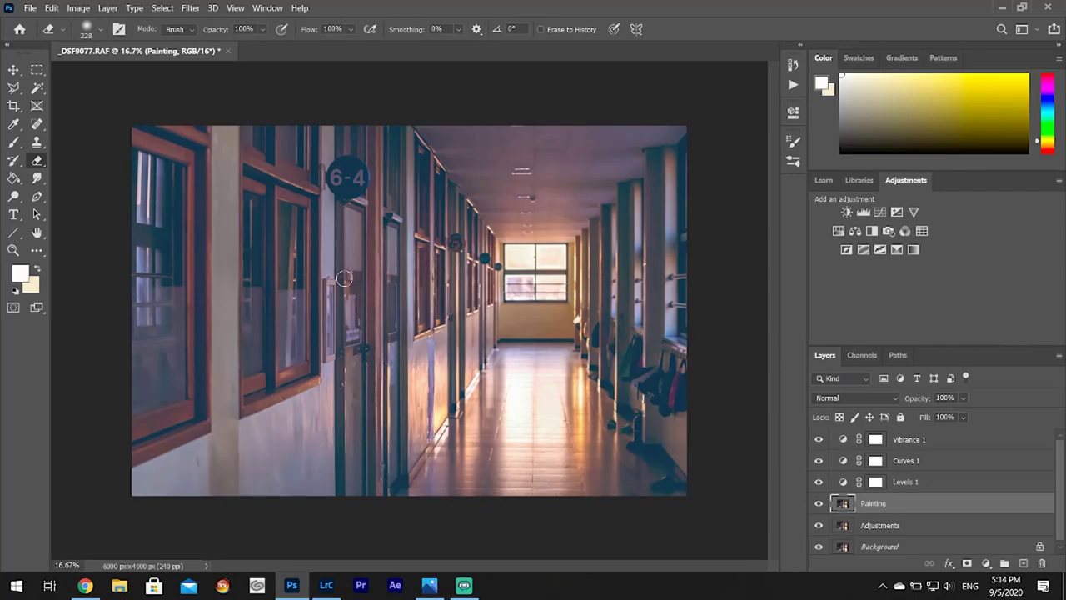
- Set up a Soft Round brush at 177 px with 0% hardness, 50% flow and 70% opacity
click(14, 143)
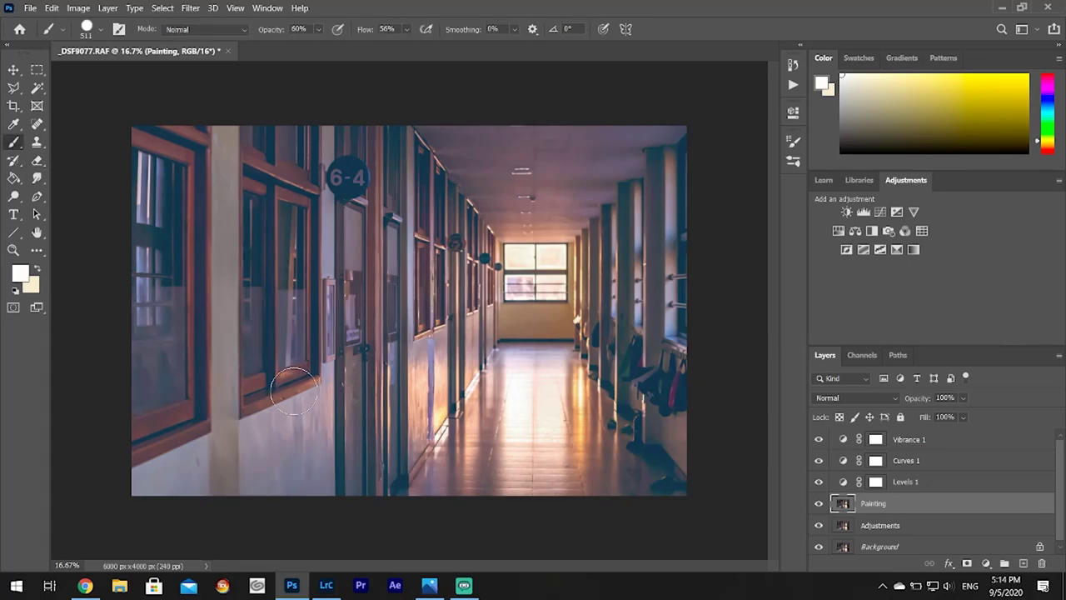
click(101, 31)
mouse_move(139, 76)
mouse_down()
mouse_move(119, 75)
mouse_move(129, 74)
mouse_up()
click(26, 133)
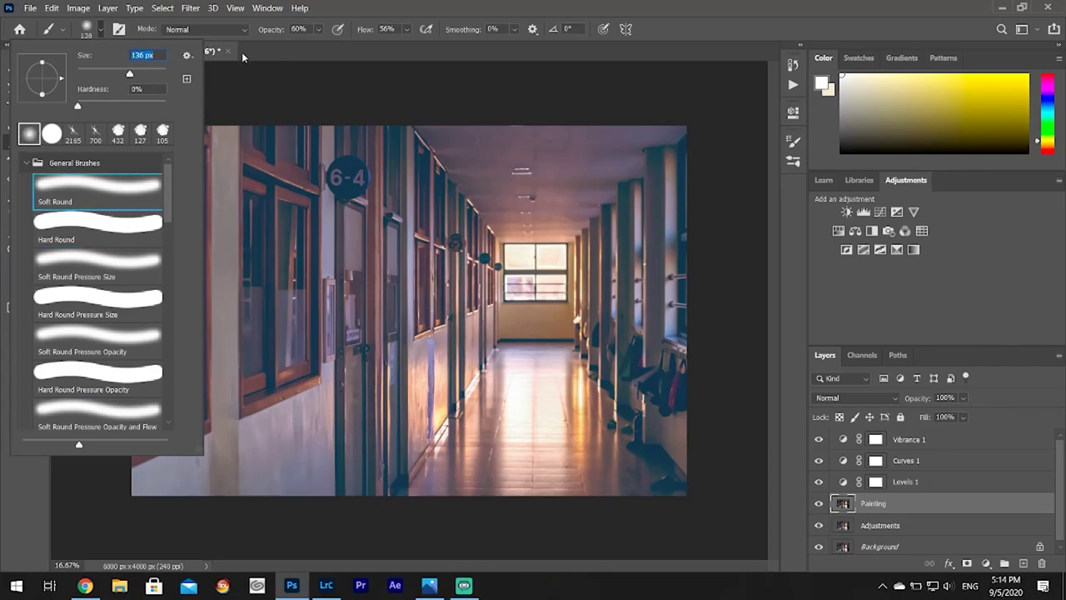
key(Return)
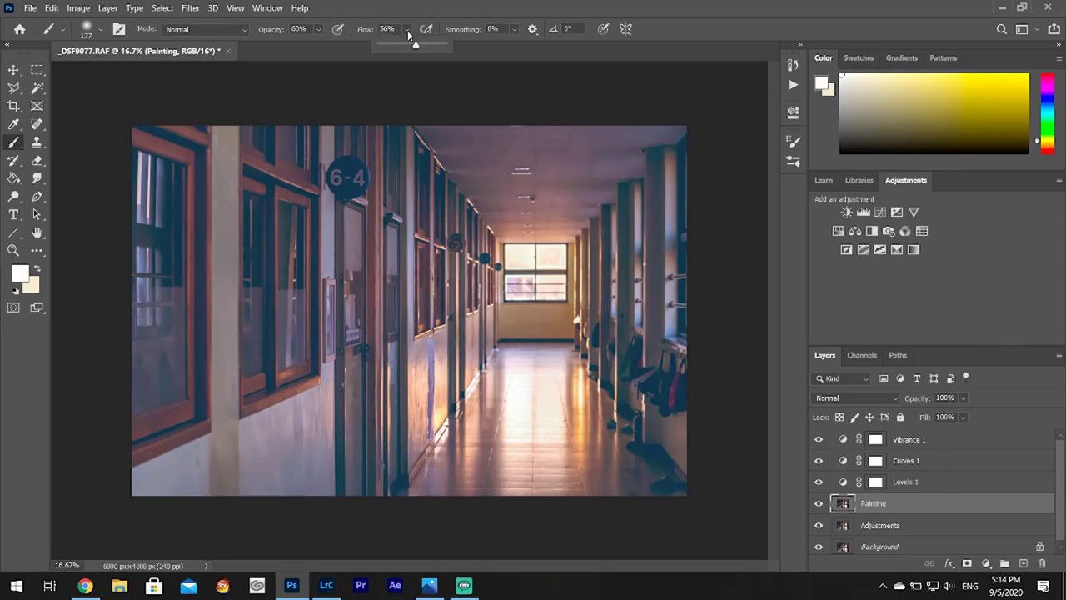
click(365, 30)
text(50)
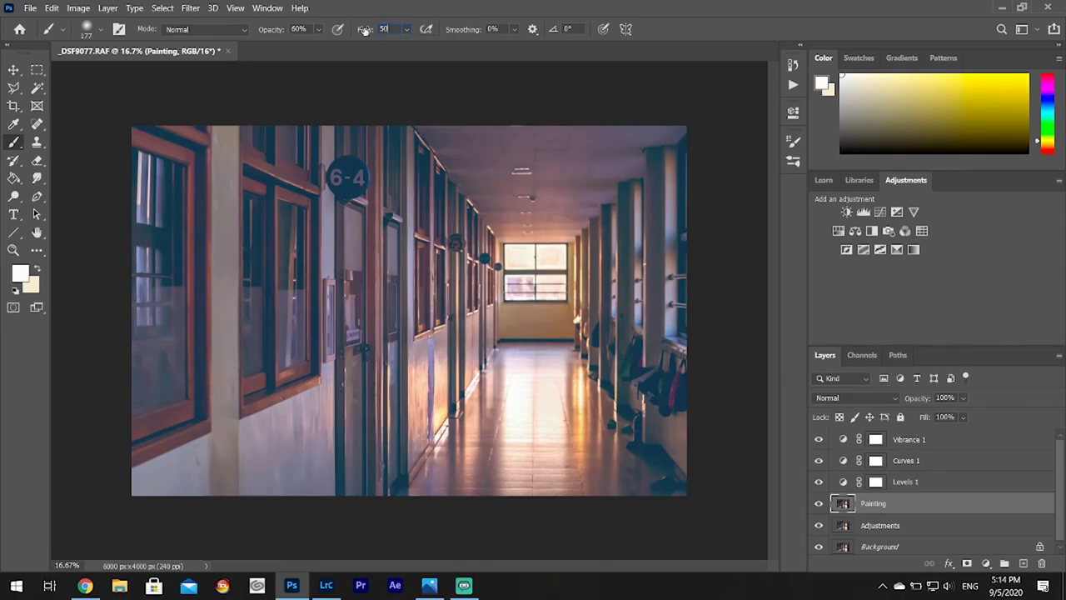
key(shift+Tab)
text(70)
- Paint over the blotchy bottom part of the wall beneath the left windows, using colors sampled from the nearby wall
alt+click(190, 480)
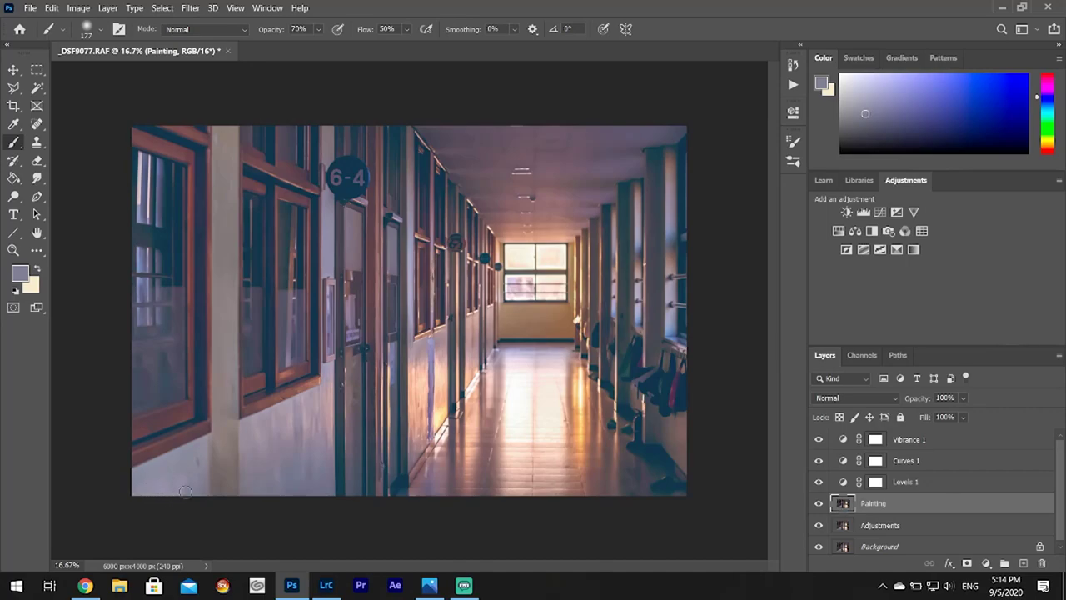
mouse_move(190, 460)
mouse_down()
mouse_move(201, 504)
mouse_move(203, 471)
mouse_move(267, 488)
mouse_up()
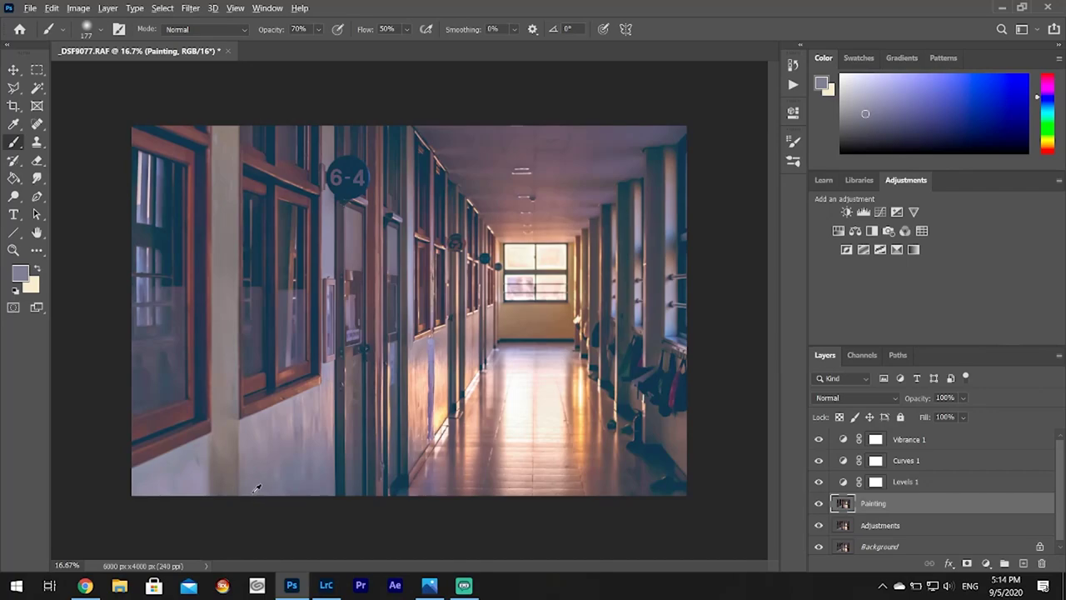
alt+click(253, 491)
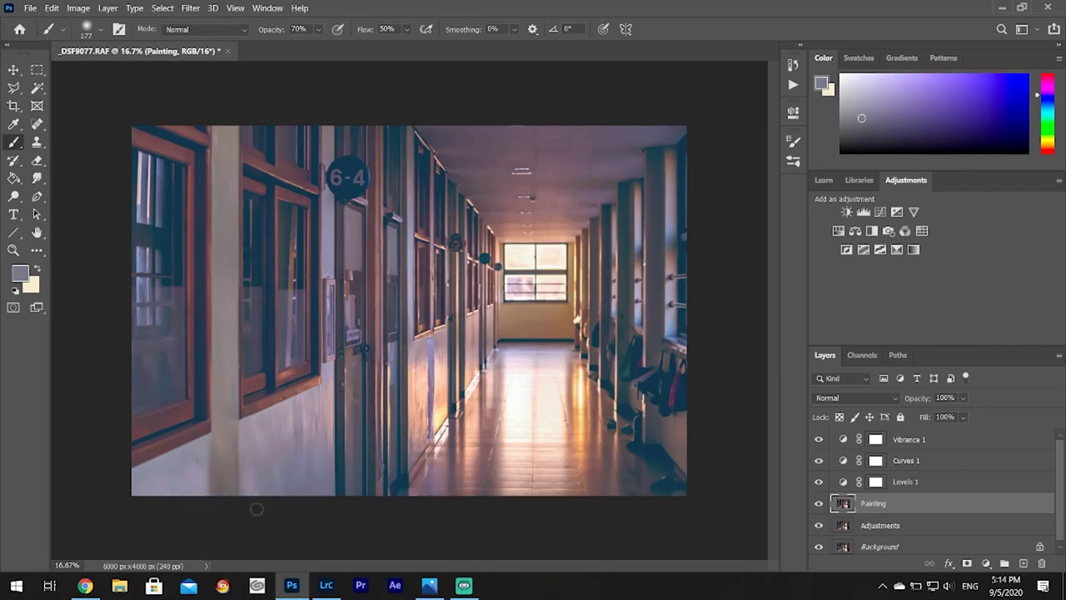
mouse_move(264, 467)
mouse_down()
mouse_move(266, 496)
mouse_move(318, 481)
mouse_move(310, 470)
mouse_move(321, 492)
mouse_move(327, 459)
mouse_up()
alt+click(282, 485)
alt+click(317, 482)
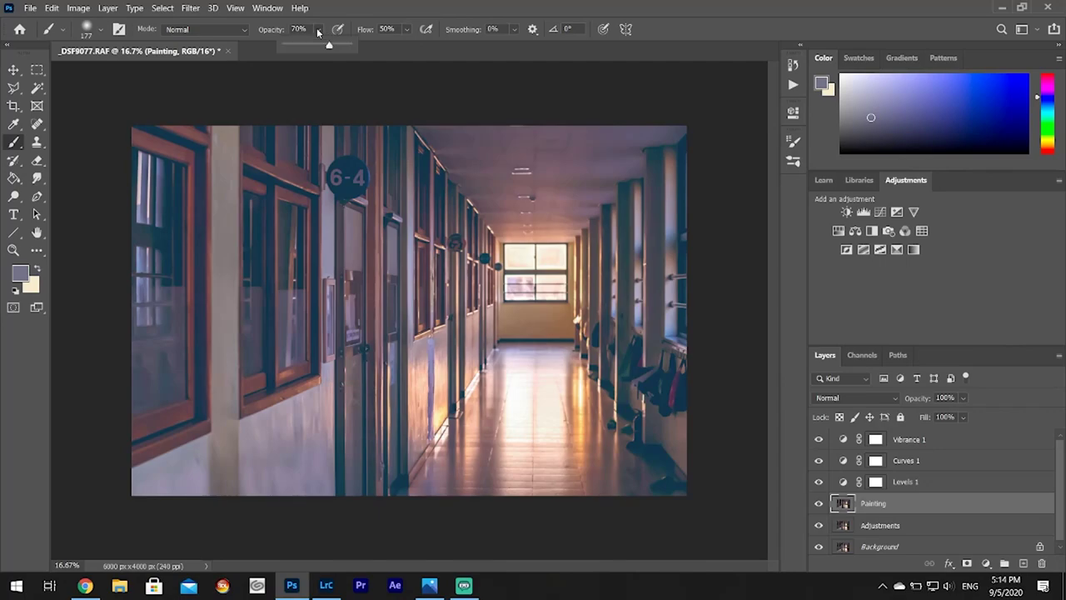
- Lower the brush opacity to 50% and paint the wall just under the second window with colors sampled there
click(283, 27)
text(85)
key(Return)
alt+click(253, 443)
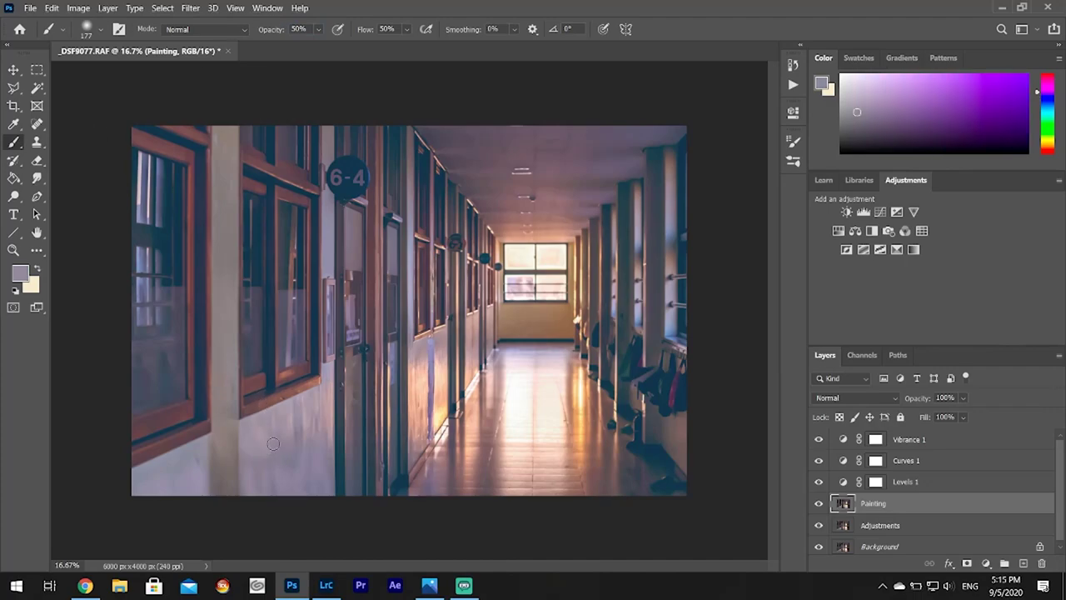
alt+click(308, 430)
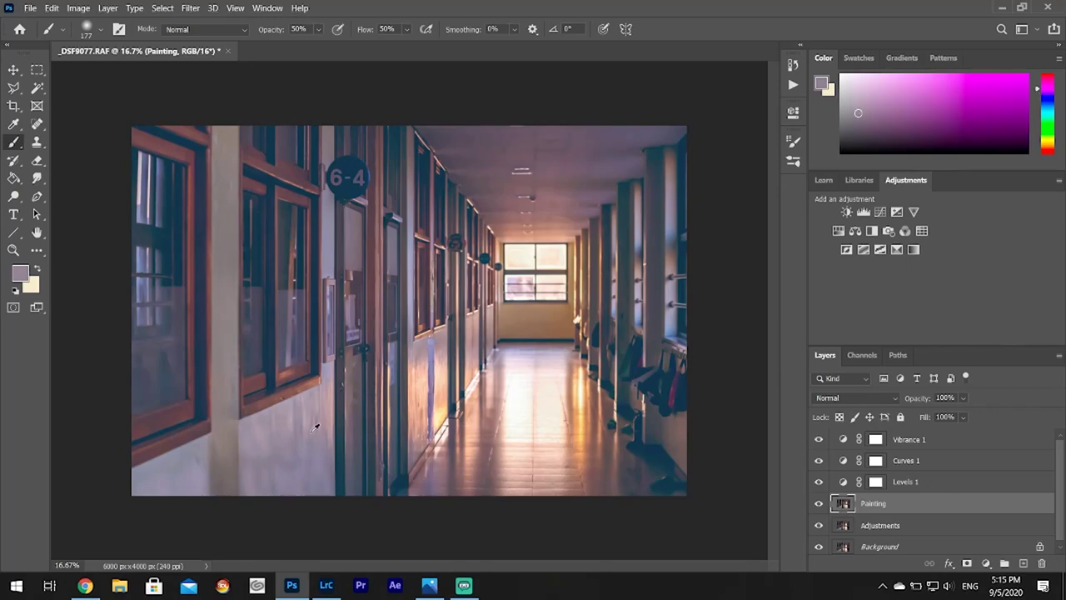
alt+click(327, 425)
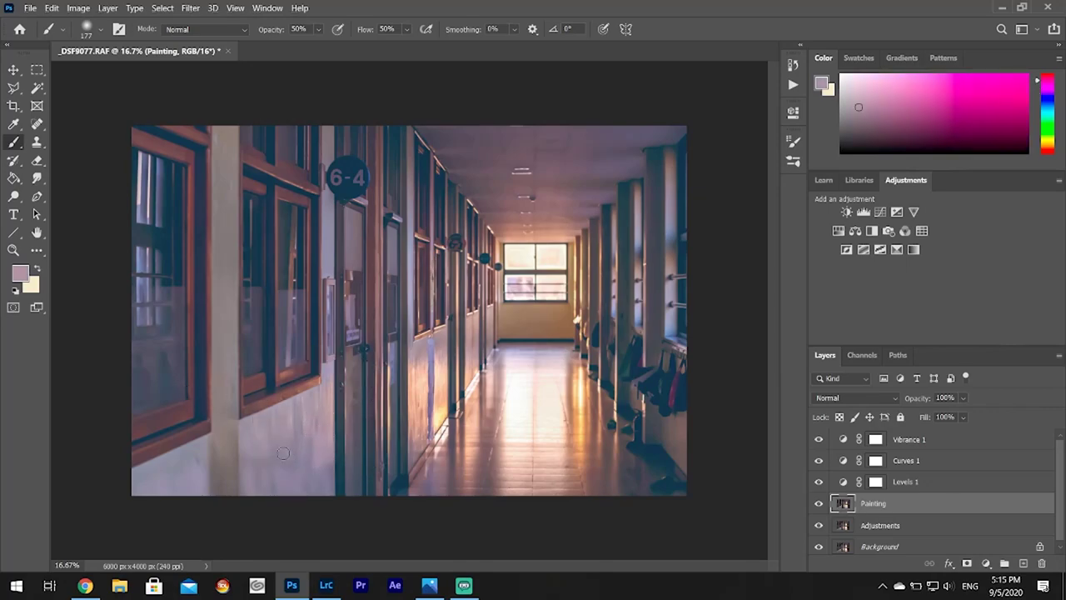
- Smudge the painted wall below the windows at 21% strength with a soft round brush, enlarging it to 171 px and finally 369 px
click(37, 179)
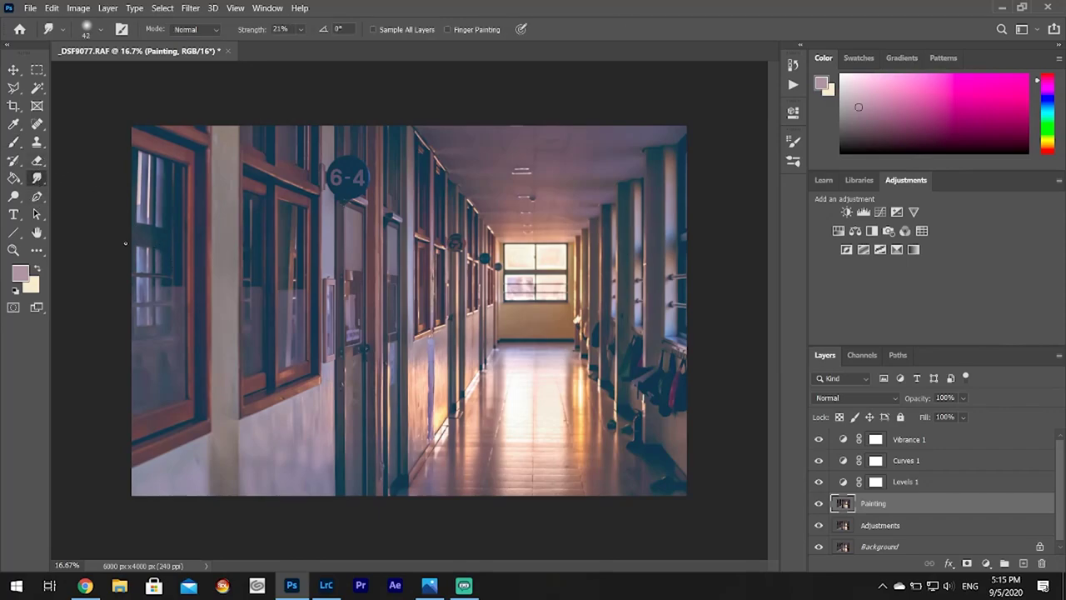
click(102, 29)
drag(113, 75, 120, 74)
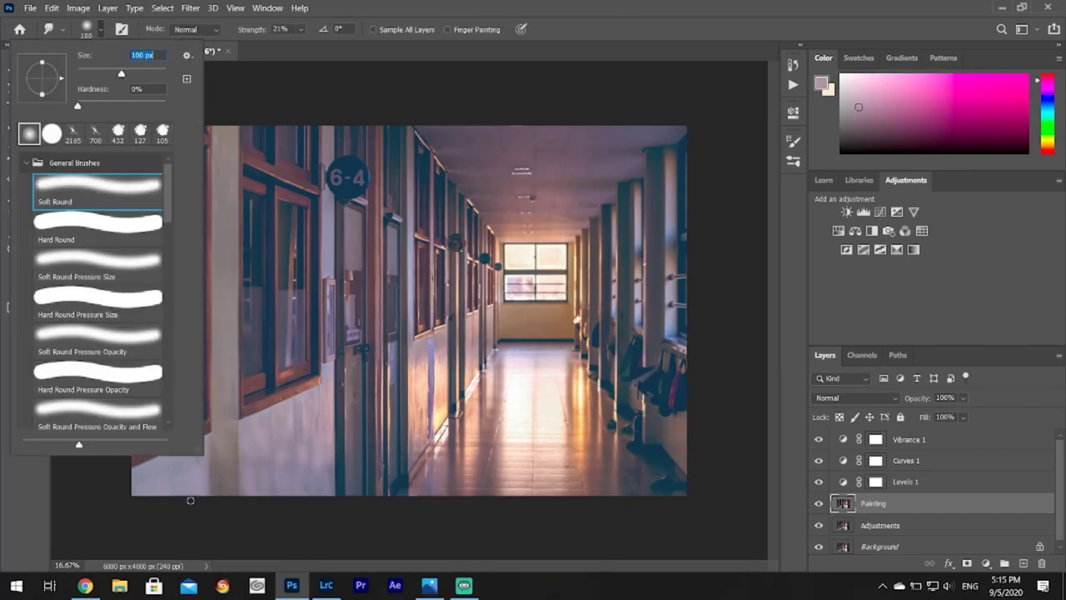
click(133, 481)
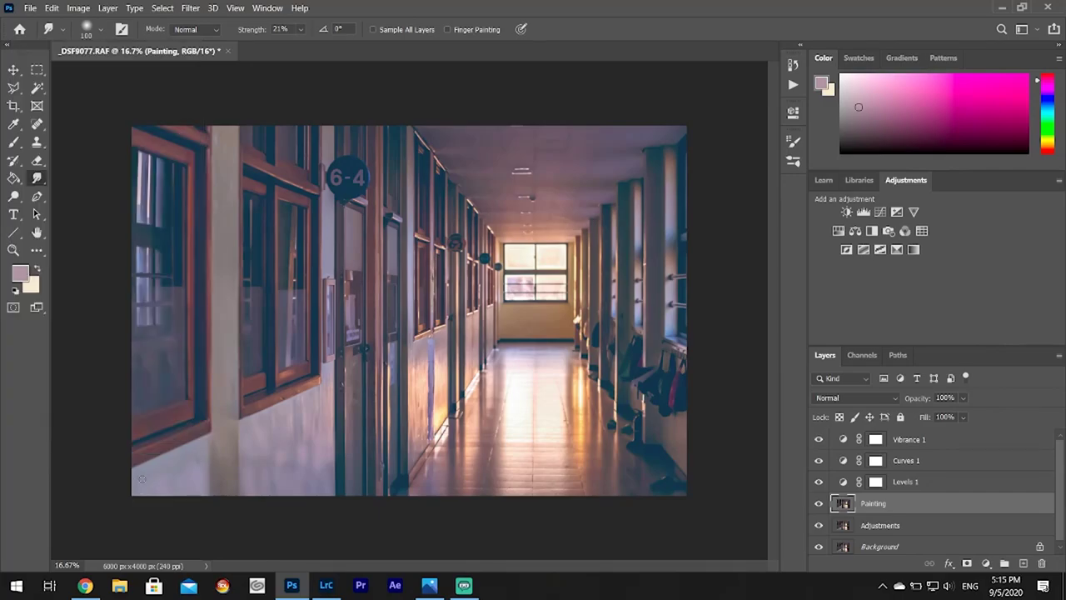
click(97, 29)
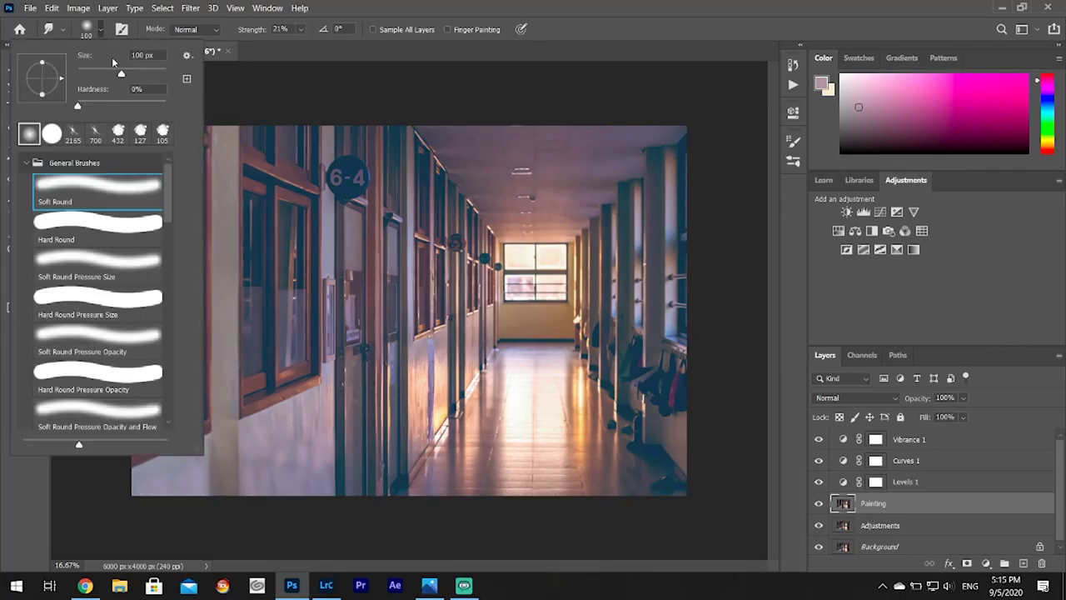
click(146, 483)
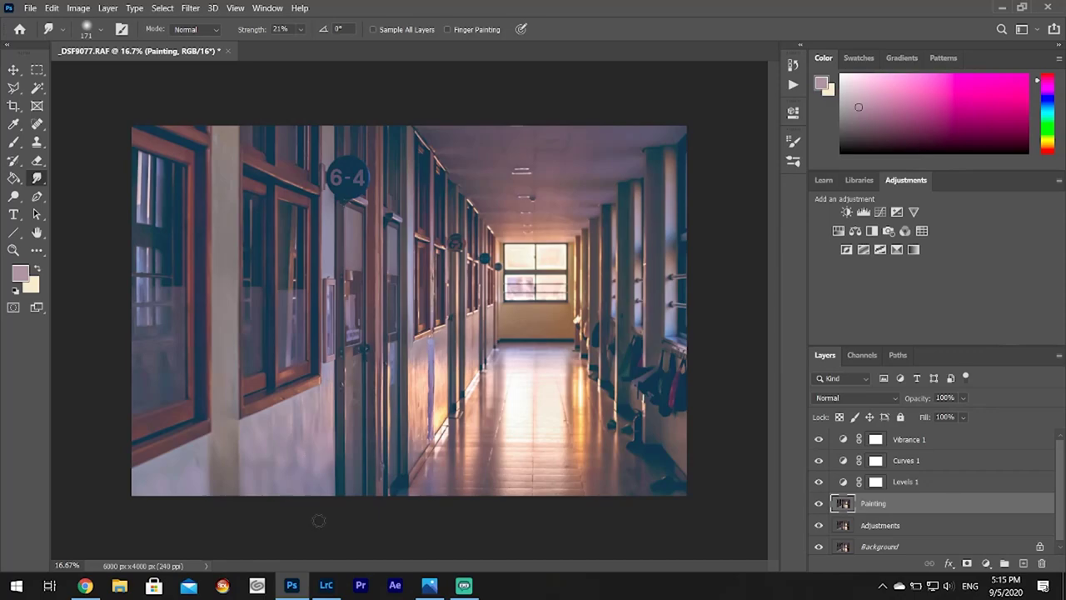
right_click(295, 510)
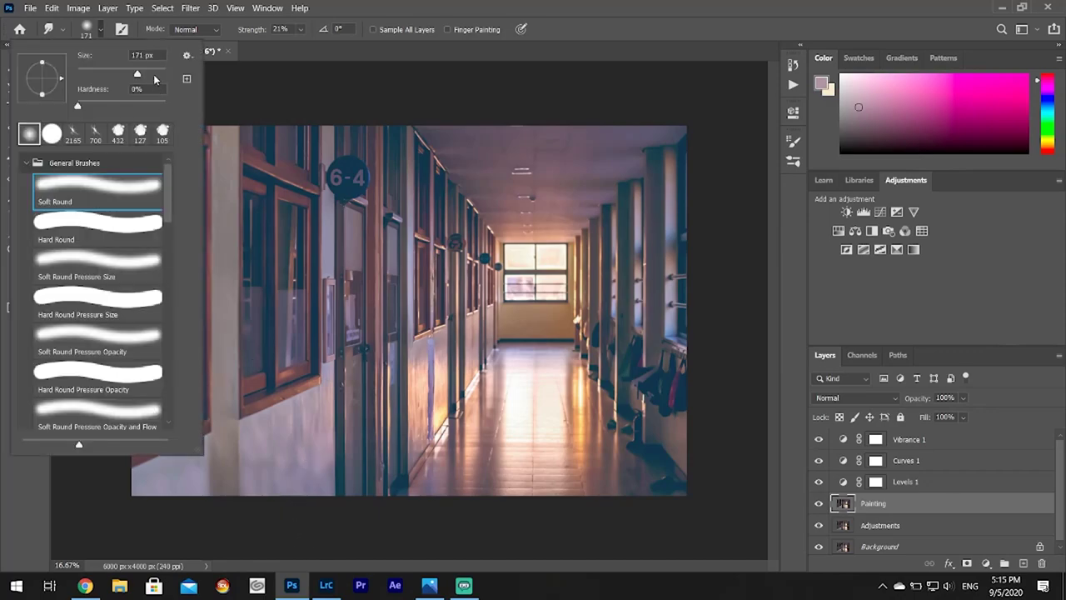
drag(137, 74, 151, 73)
key(Return)
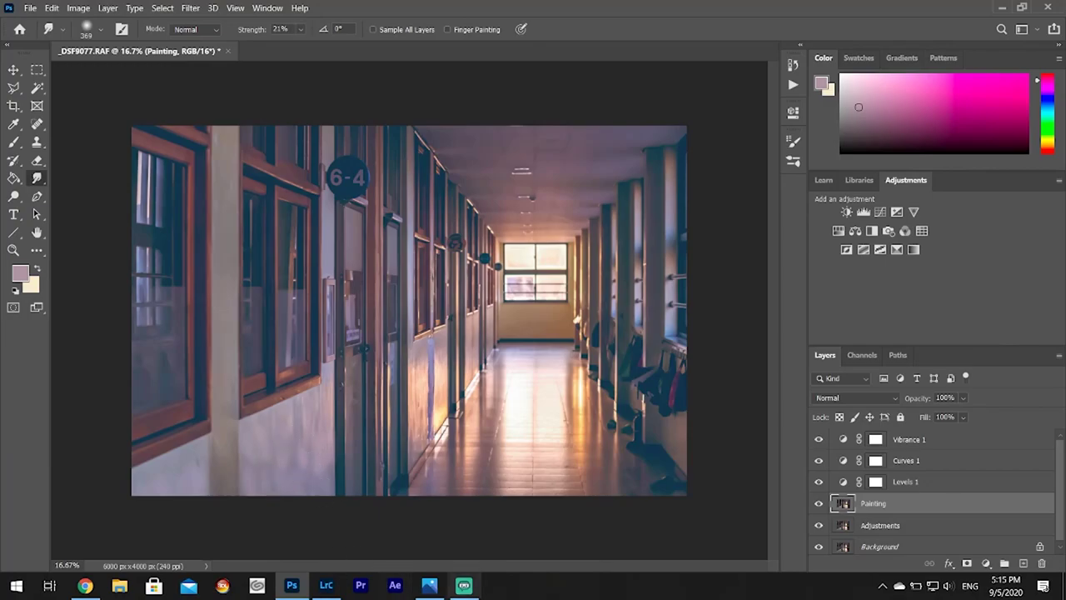
- View the finished hallway image in the Photos app as a painting reference and return to Photoshop
click(429, 585)
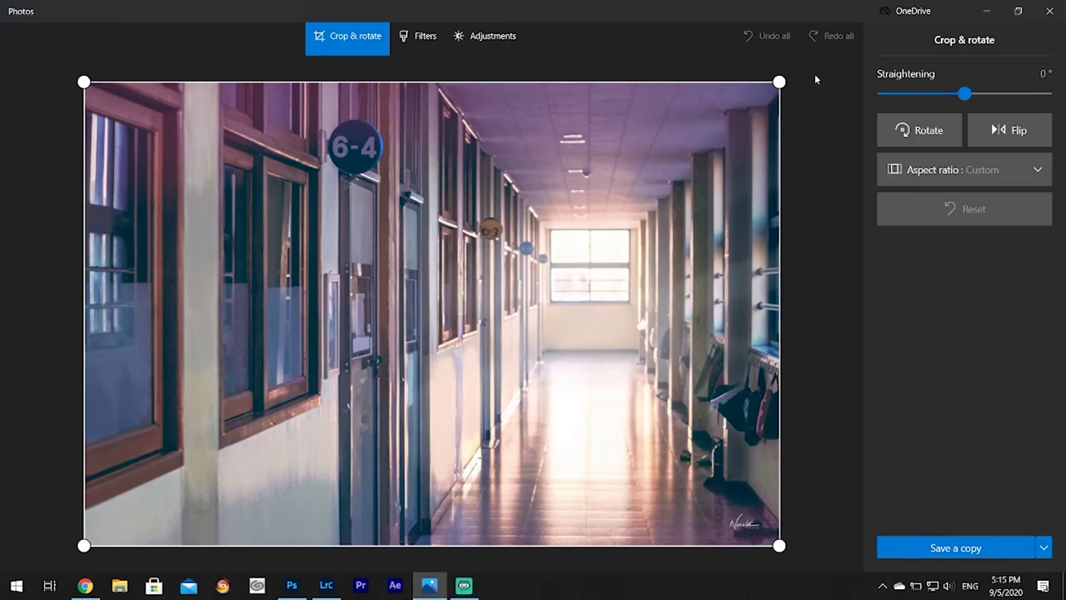
click(990, 8)
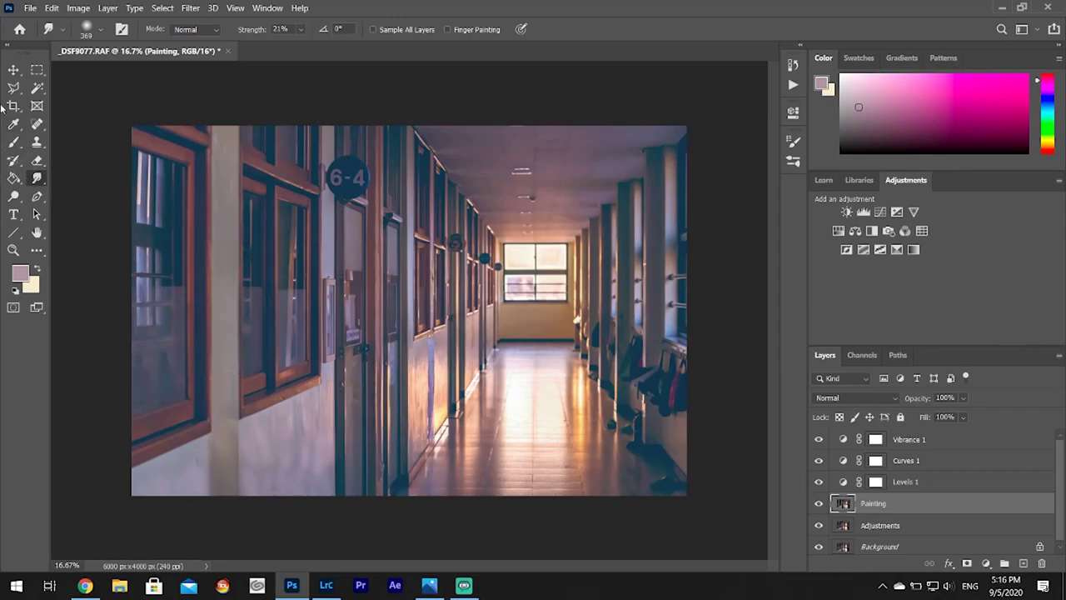
- Paint the pillar between the two left windows smooth with the 177 px brush, resampling its colors along its height
click(15, 143)
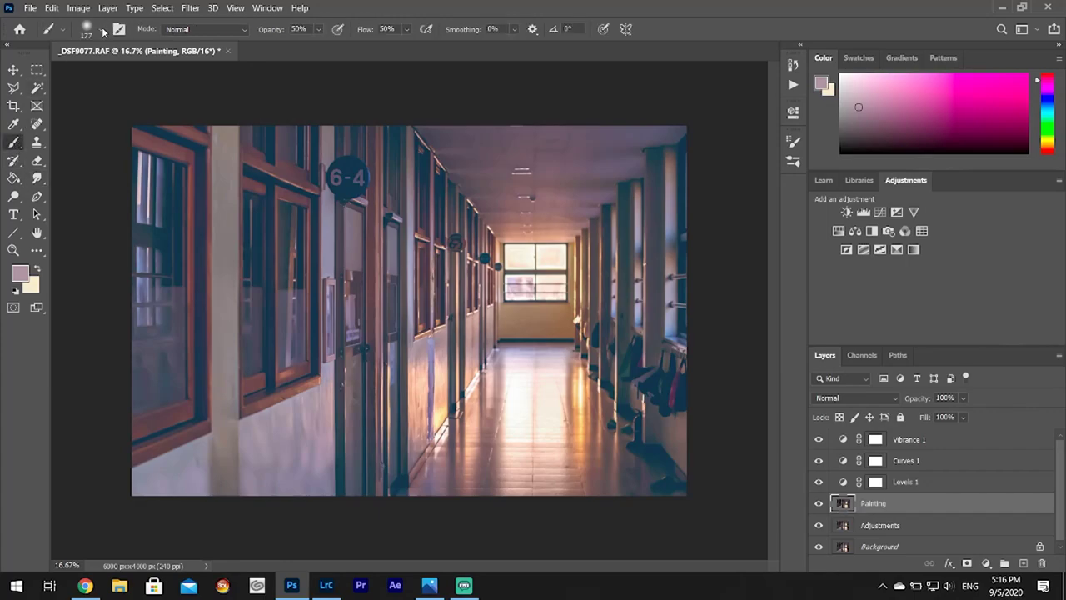
alt+click(229, 336)
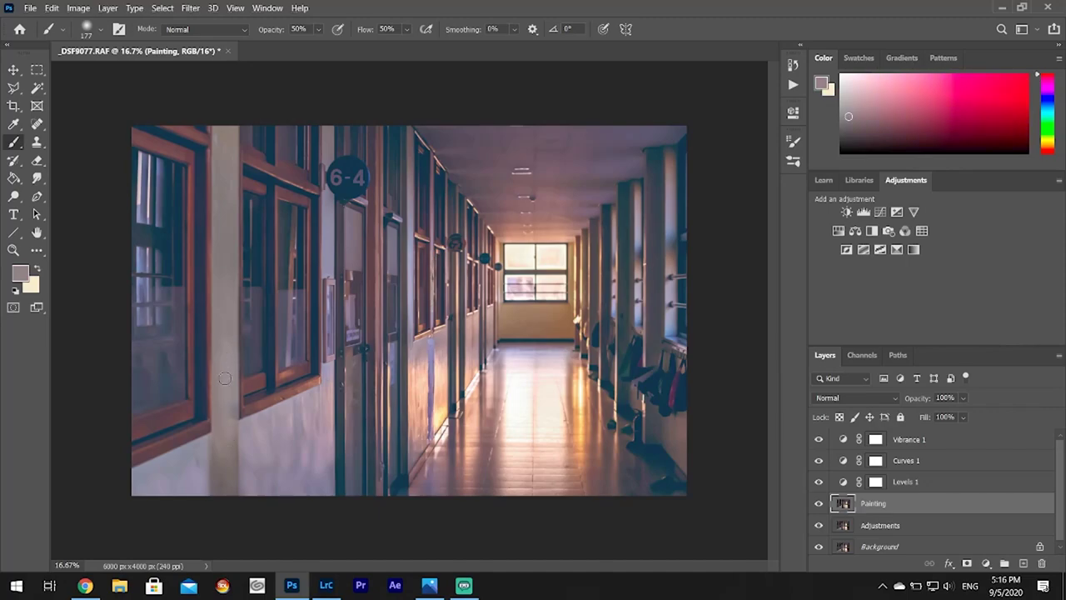
alt+click(221, 433)
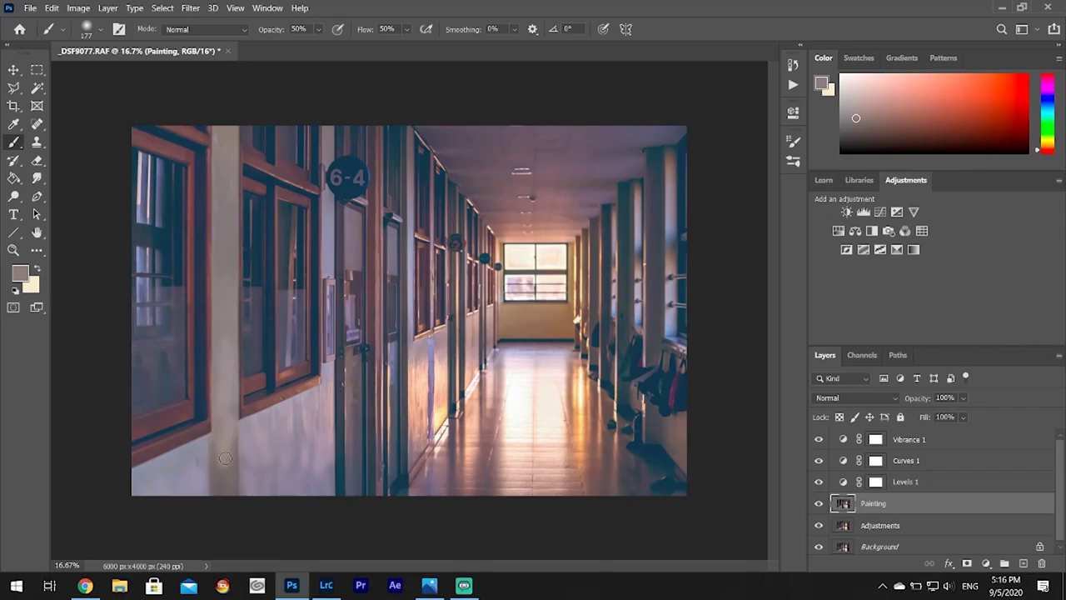
alt+click(229, 475)
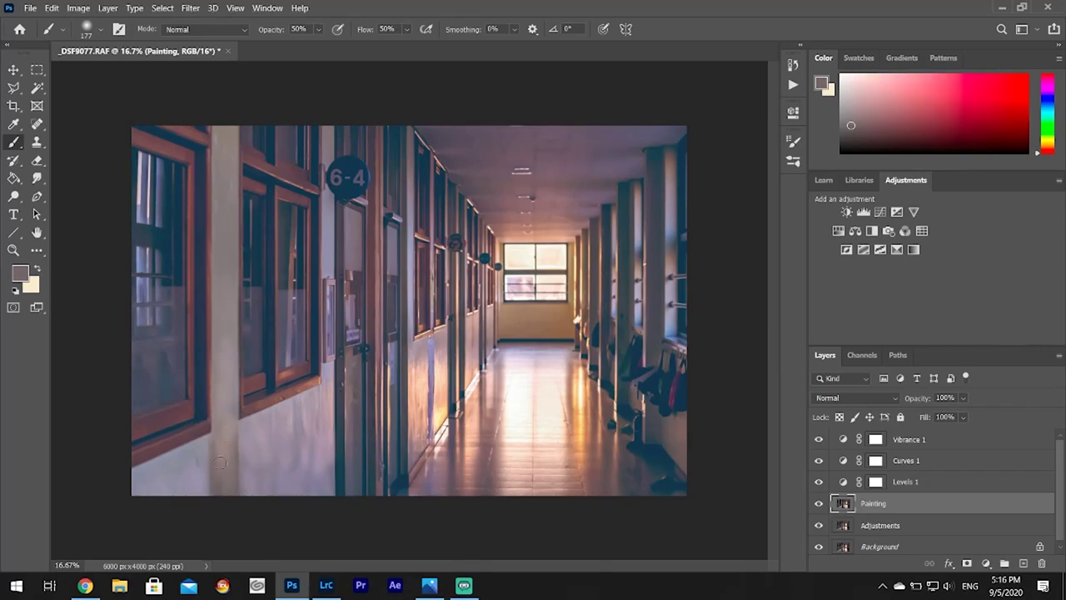
alt+click(223, 323)
alt+click(232, 275)
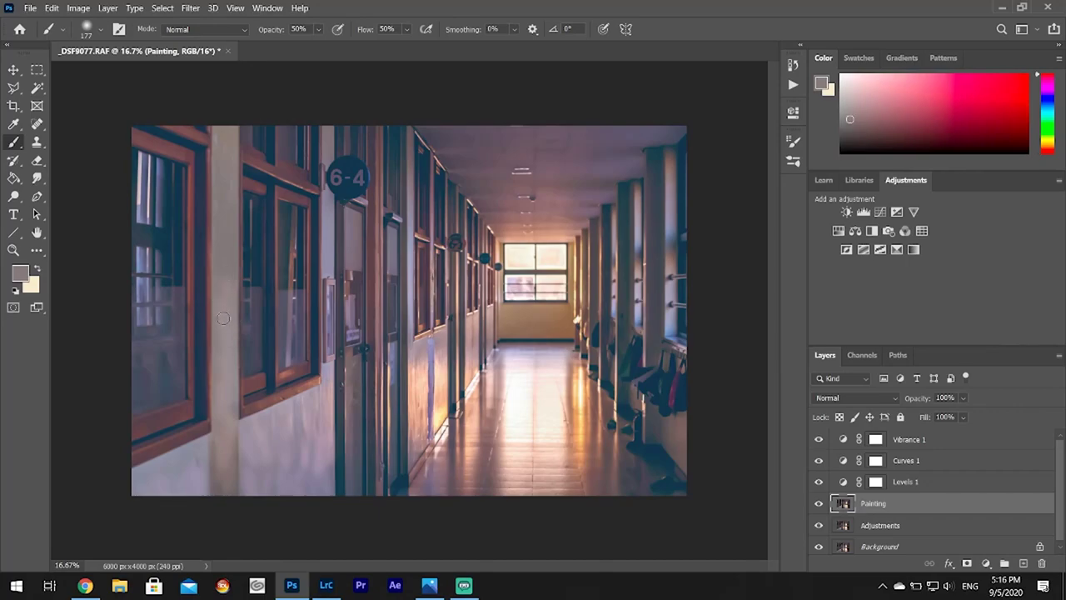
alt+click(223, 250)
alt+click(226, 215)
- Paint the upper part of the pillar between the two left windows, resampling the brush color near its top
key(ctrl+plus)
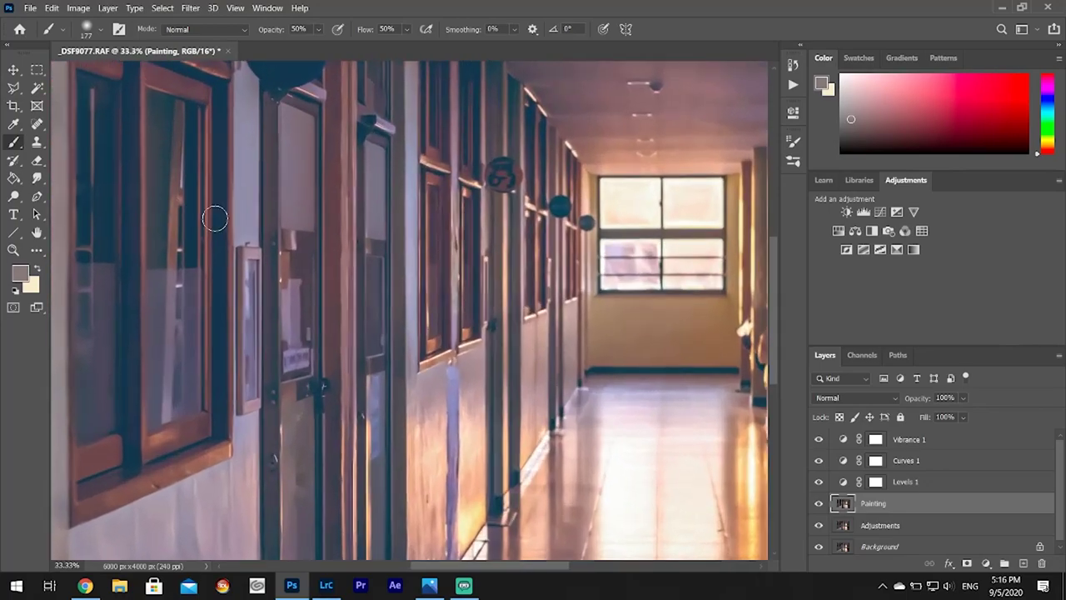
key(ctrl+plus)
key(ctrl+plus)
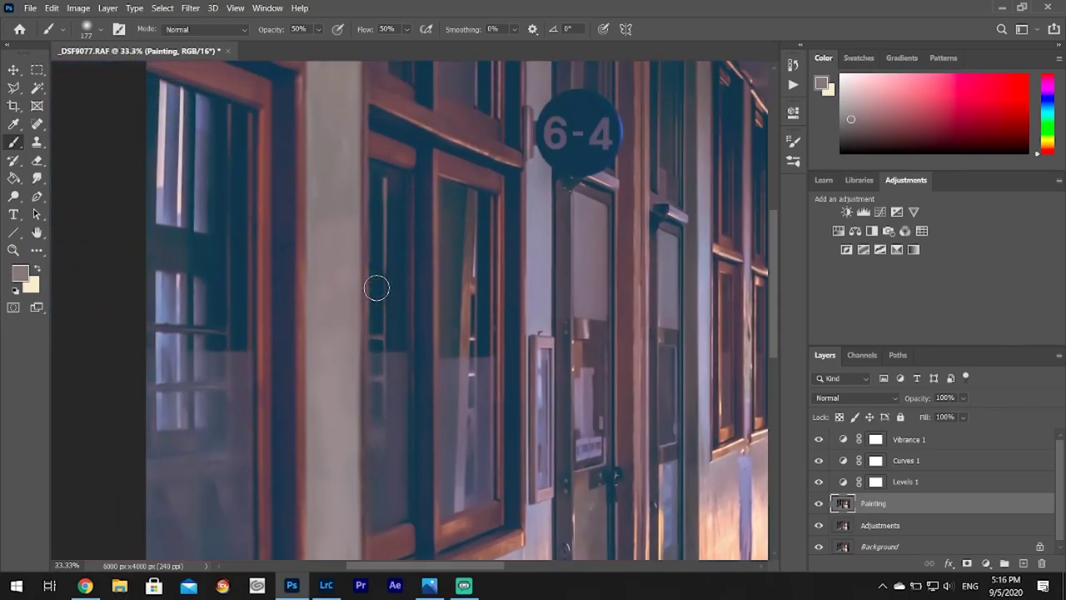
scroll(374, 286, up, 3)
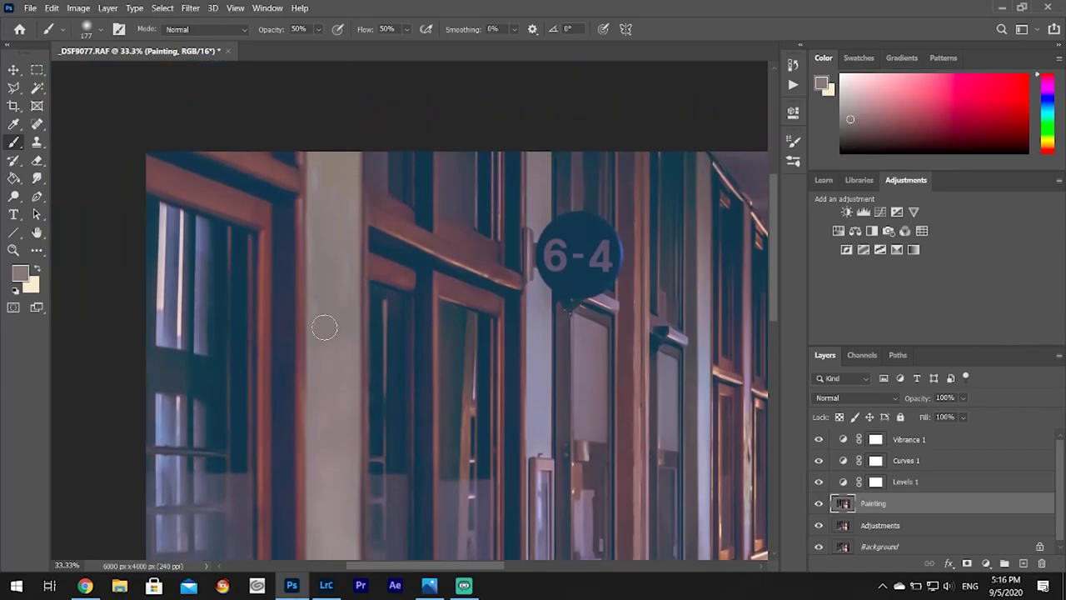
drag(330, 252, 329, 323)
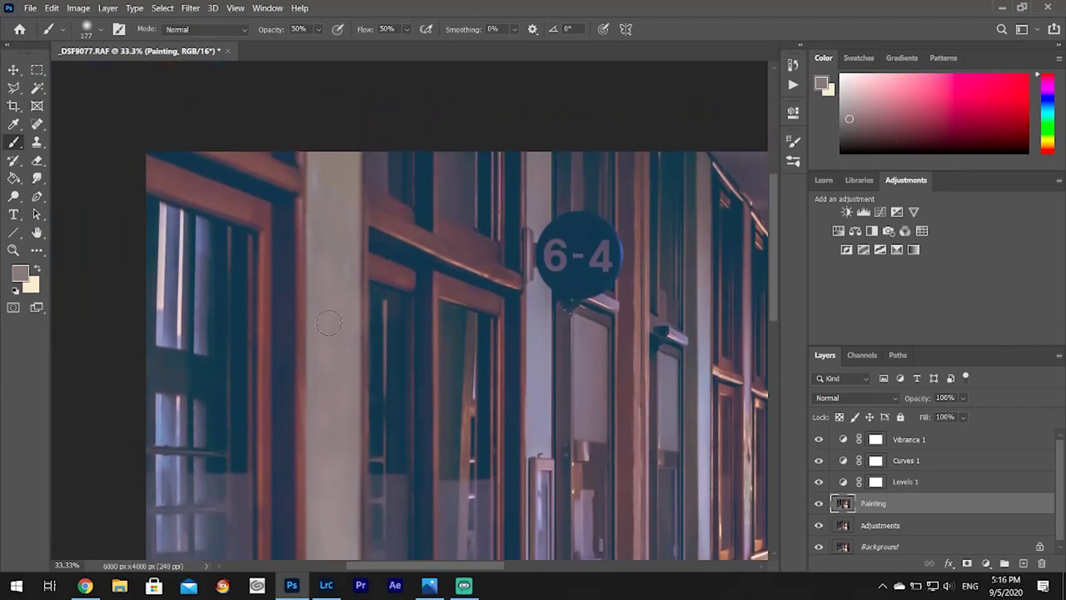
alt+click(328, 219)
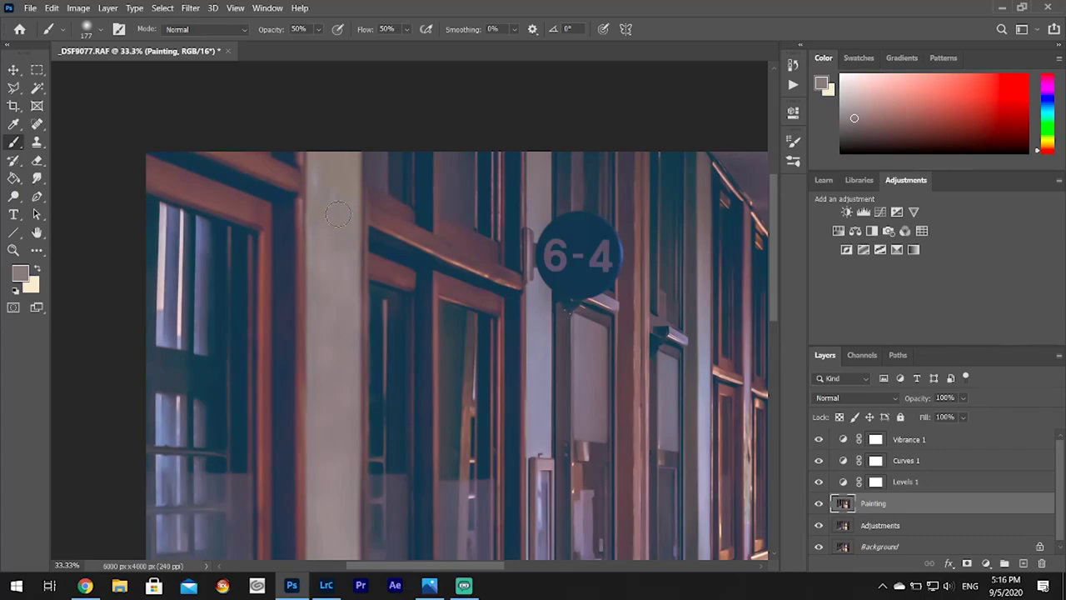
mouse_move(338, 215)
mouse_down()
mouse_move(337, 255)
mouse_move(338, 216)
mouse_up()
- Smudge the pillar between the two left windows from top to bottom at 21% strength with a 124 px soft brush
click(37, 179)
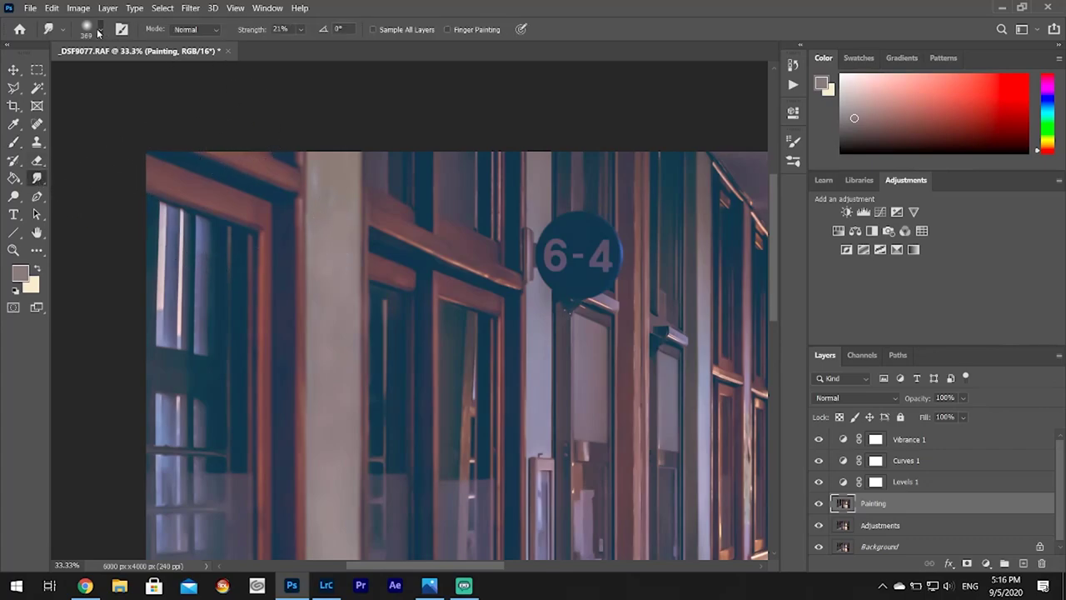
click(98, 31)
click(322, 215)
scroll(318, 228, down, 3)
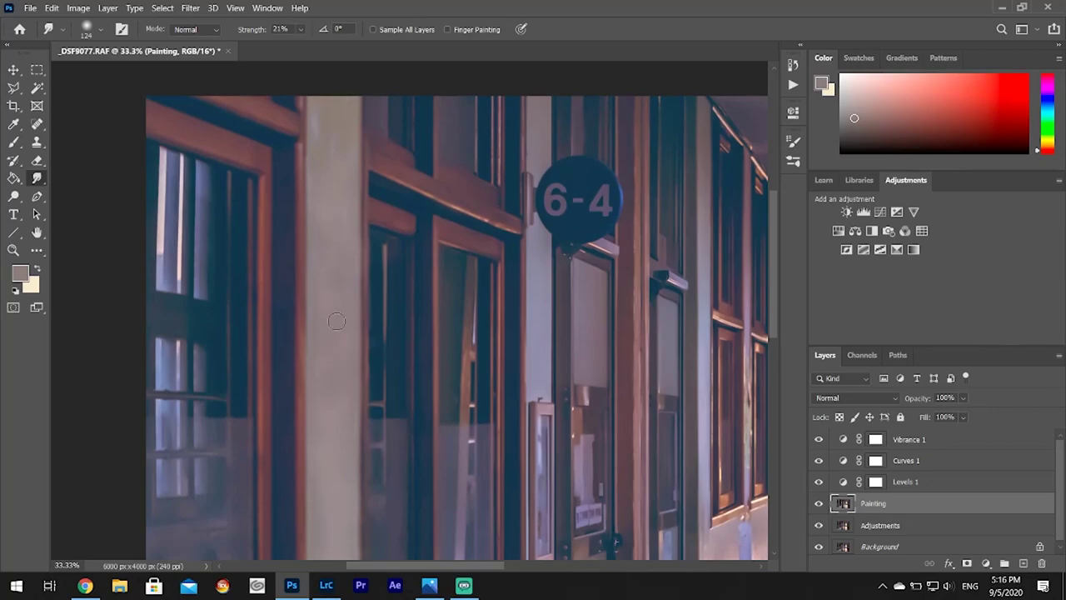
scroll(337, 333, down, 5)
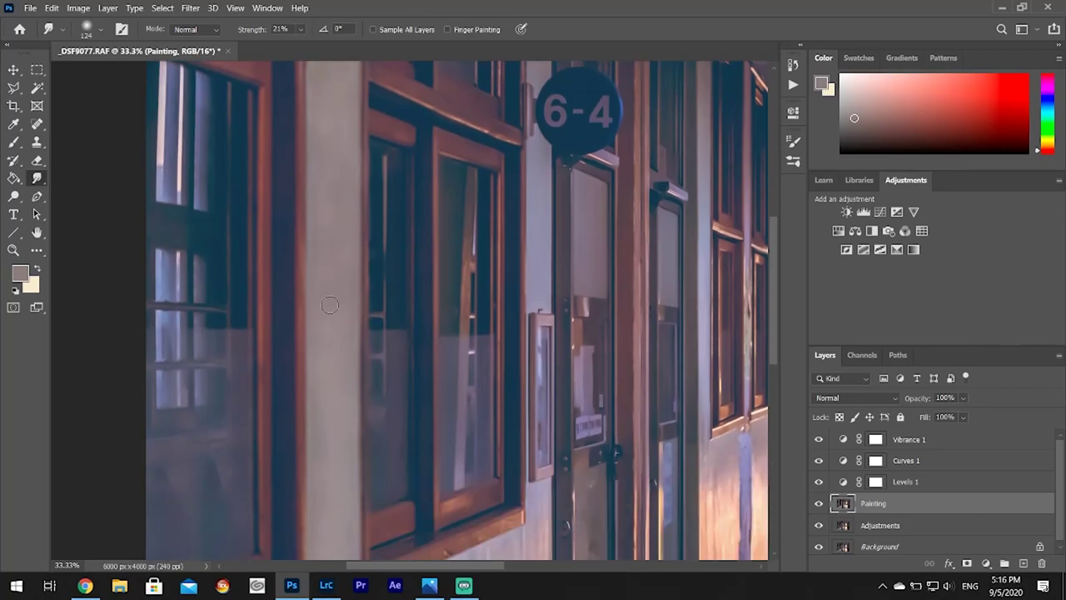
scroll(339, 297, down, 6)
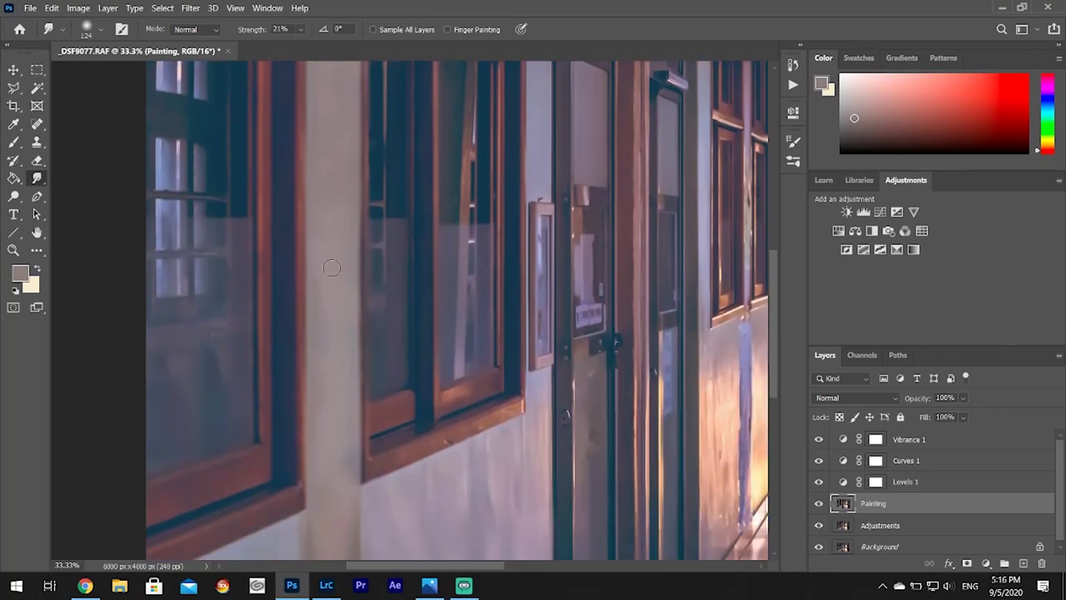
scroll(331, 267, down, 6)
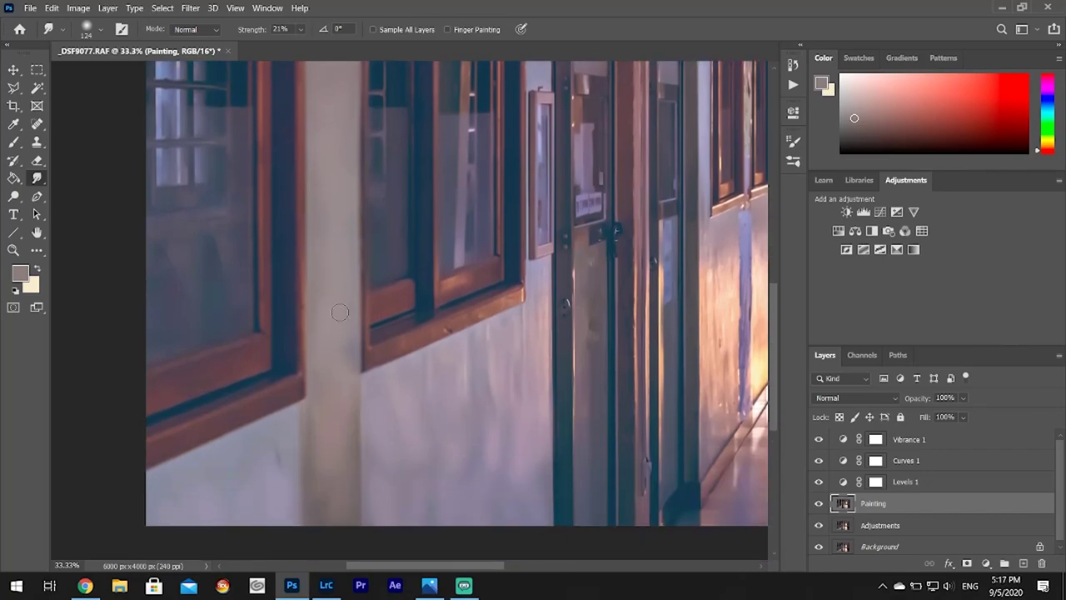
scroll(339, 312, down, 4)
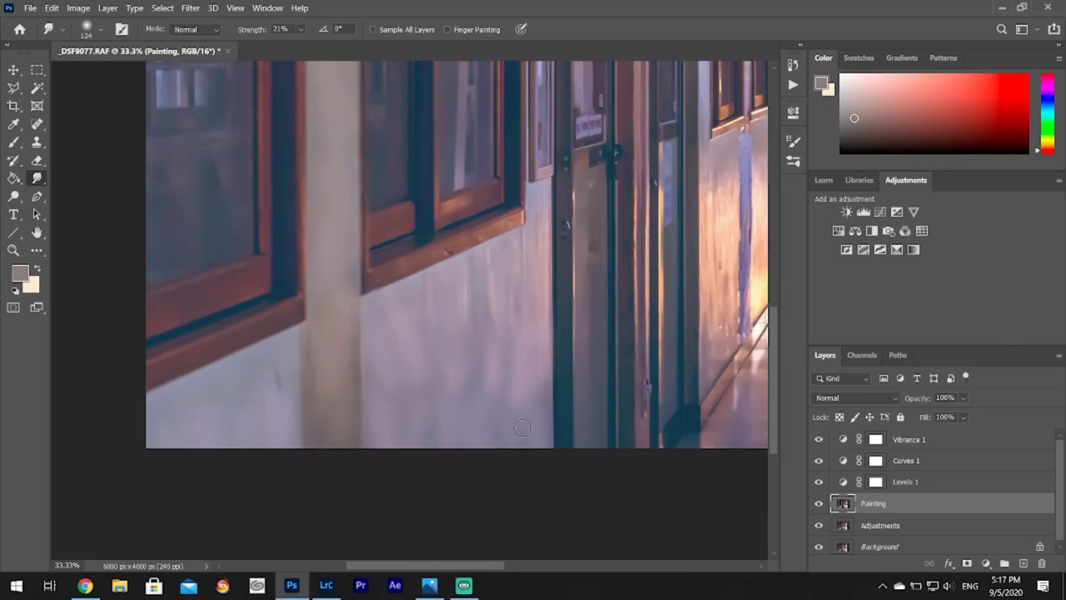
- Switch to the Brush tool at the bags hanging on the far-right wall and set its size to 75 px
drag(421, 566, 598, 583)
scroll(500, 345, up, 5)
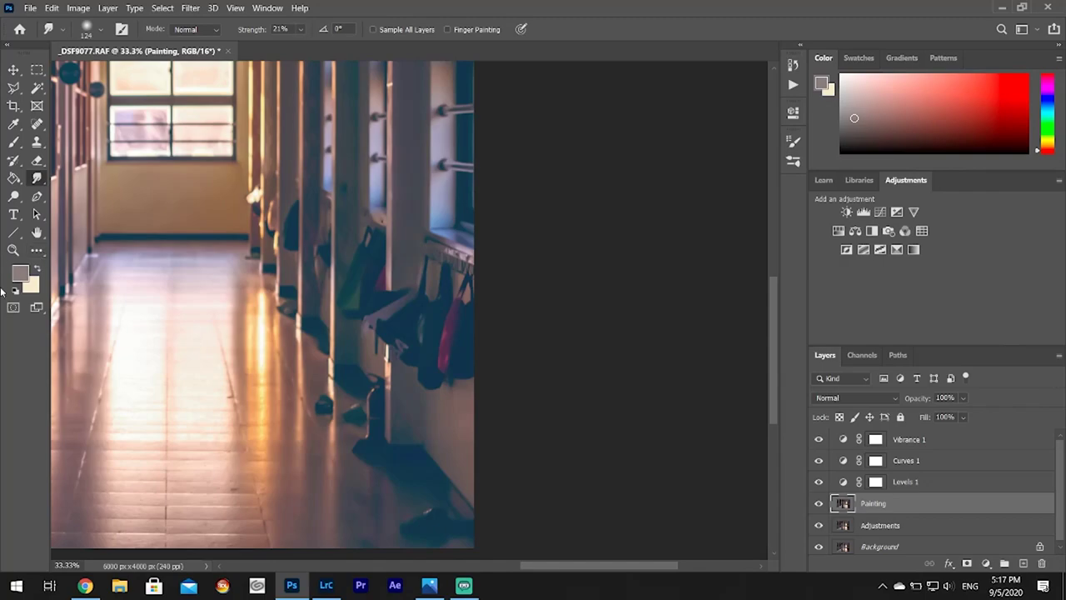
scroll(225, 133, up, 5)
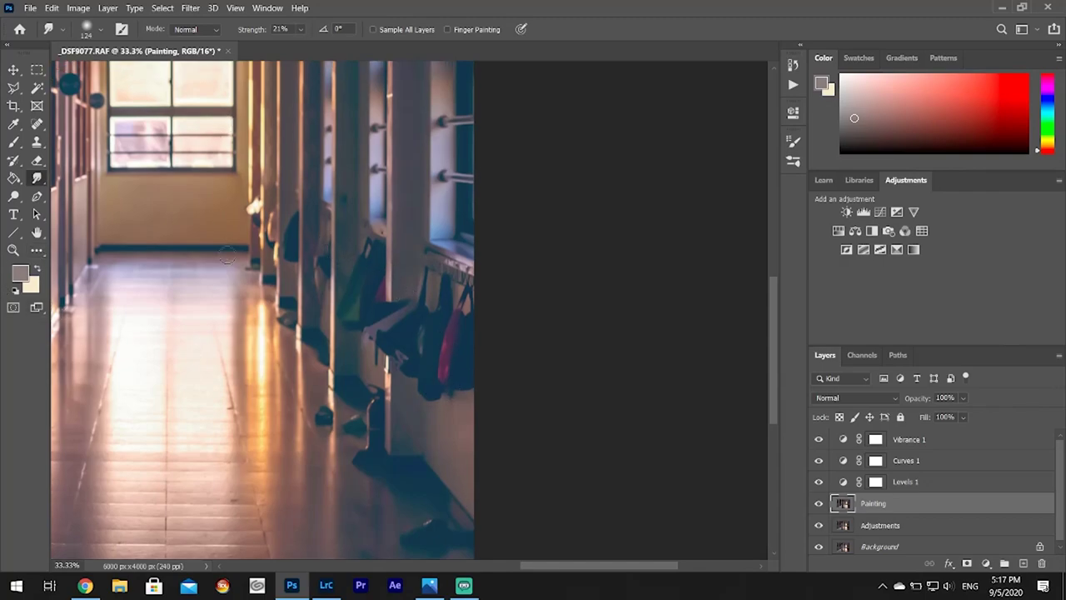
scroll(233, 267, down, 2)
scroll(275, 317, up, 2)
scroll(350, 367, down, 3)
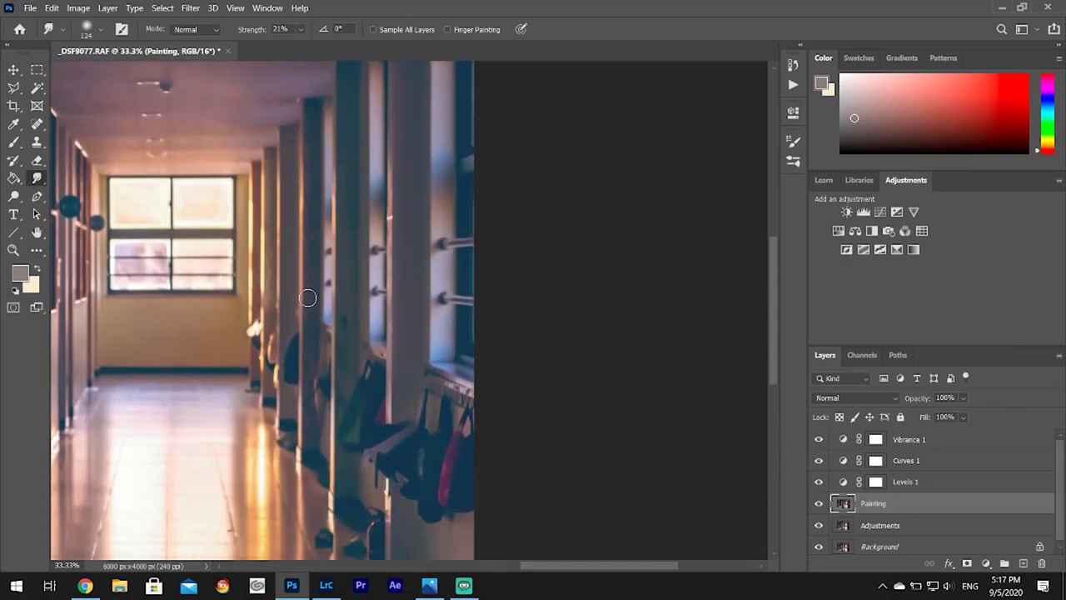
scroll(373, 391, down, 3)
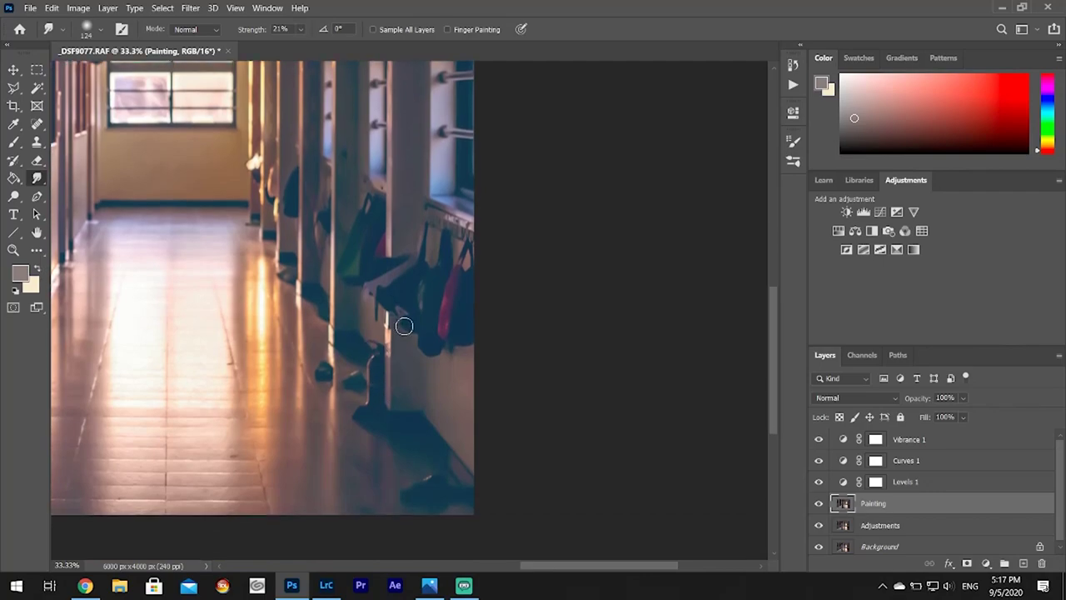
scroll(404, 325, up, 4)
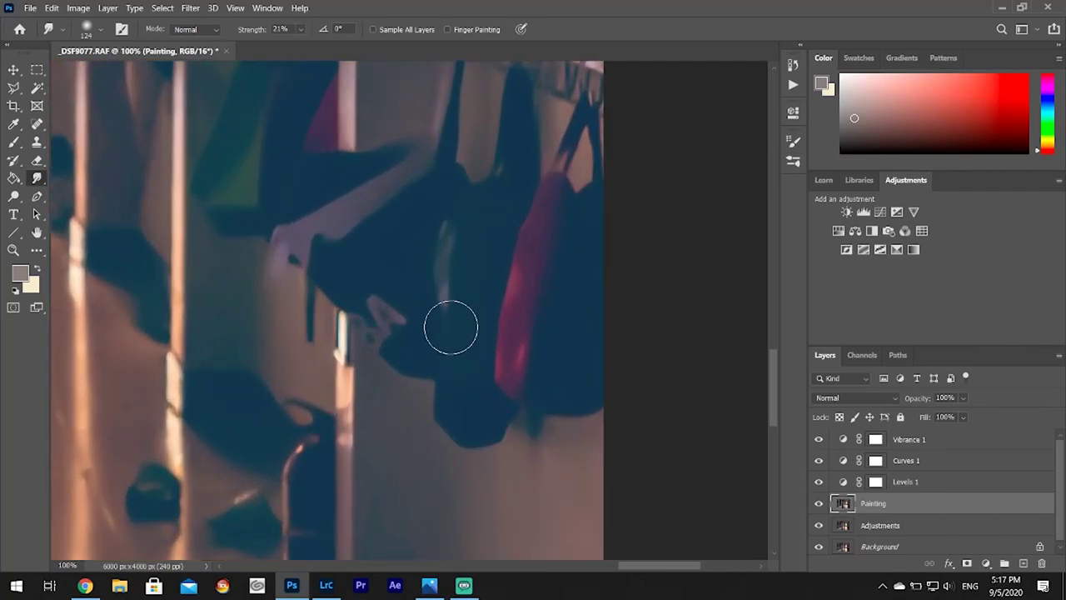
click(14, 143)
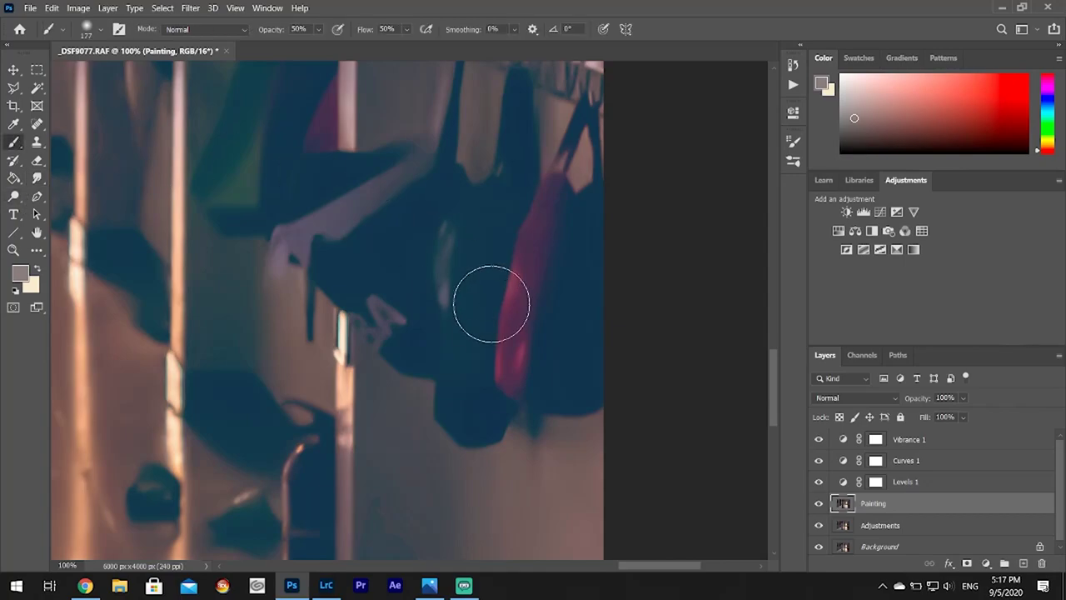
click(99, 30)
drag(129, 74, 100, 74)
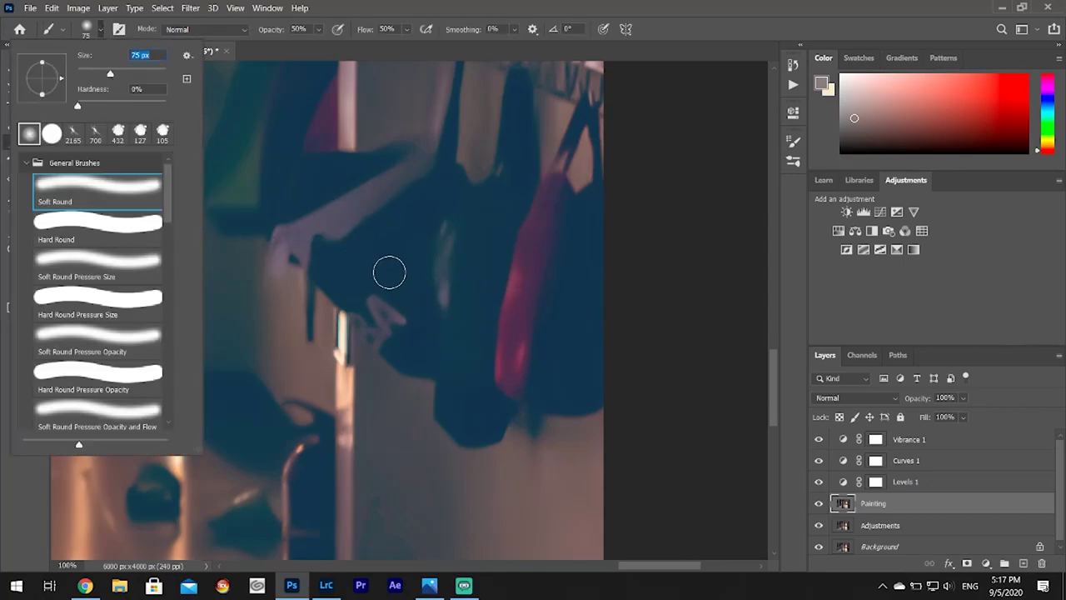
click(334, 7)
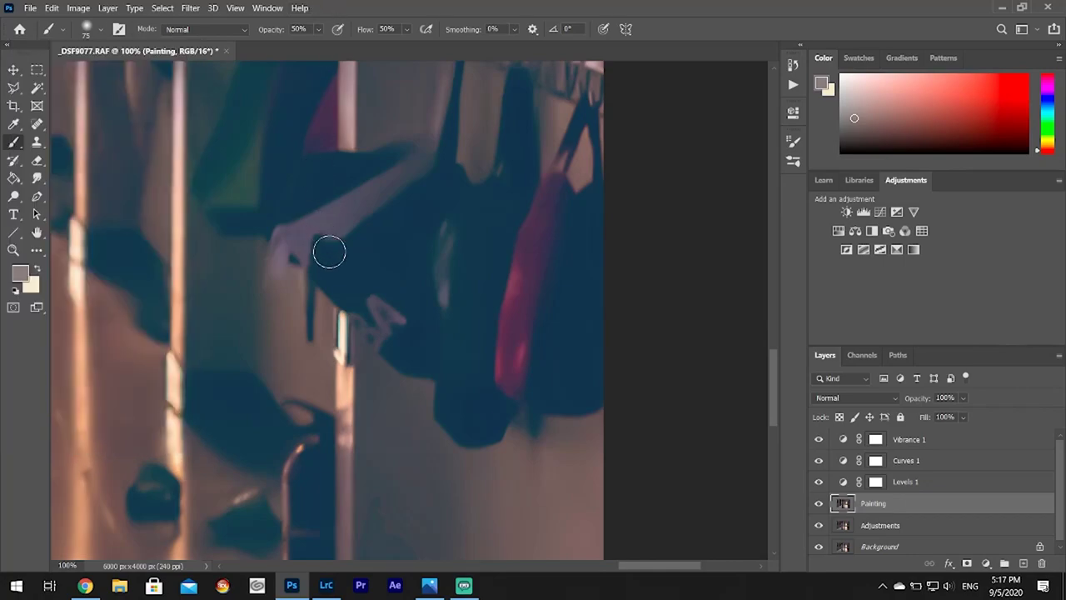
- Paint over the light emblem on the dark hanging bag with dark blue tones sampled from the bag
alt+click(398, 274)
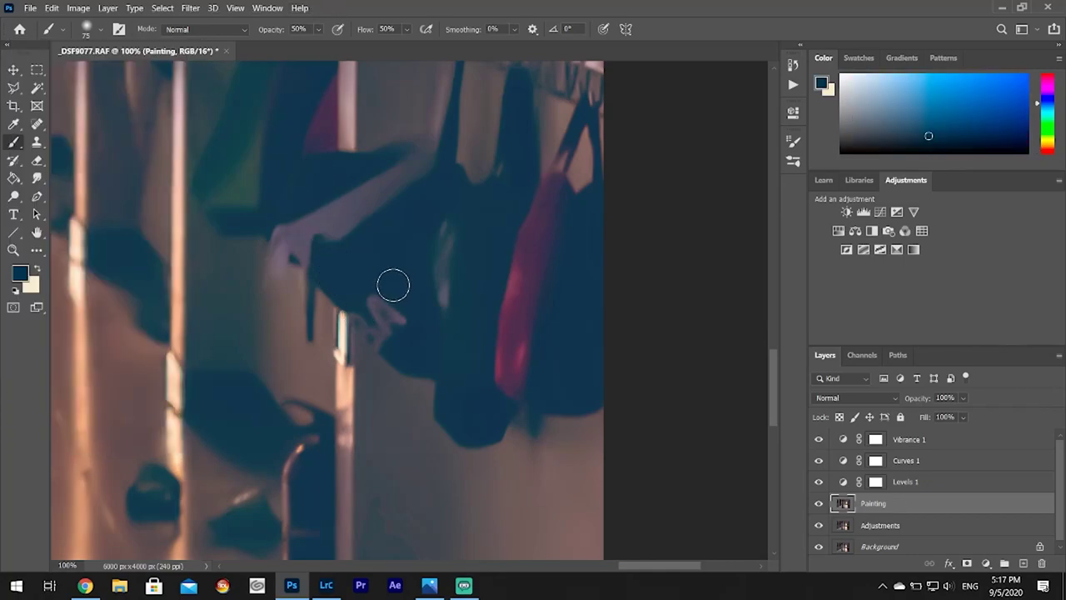
mouse_move(358, 283)
mouse_down()
mouse_move(405, 331)
mouse_move(370, 289)
mouse_move(384, 311)
mouse_up()
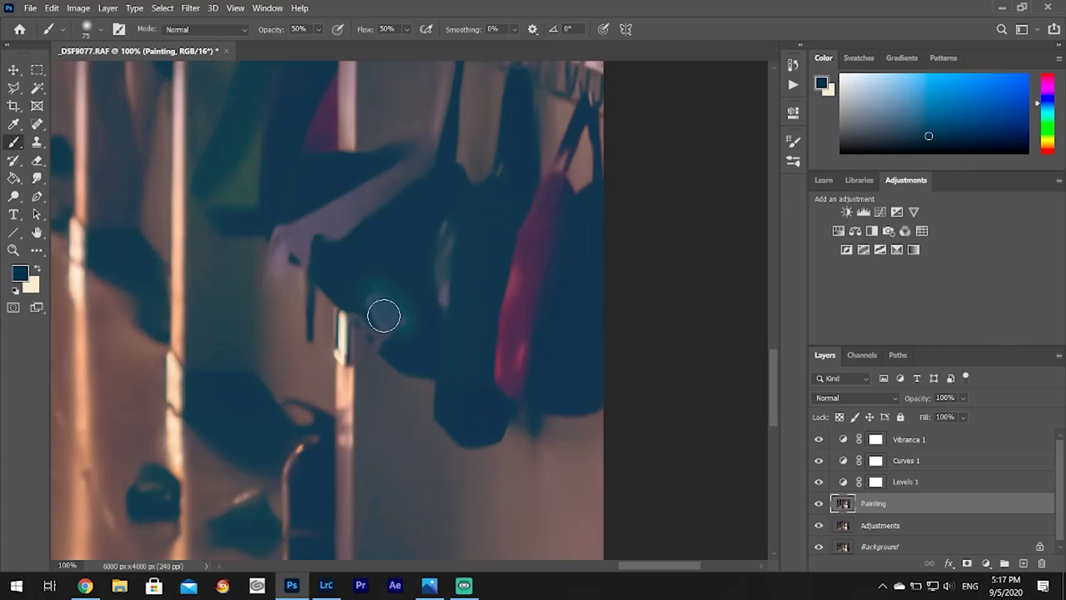
mouse_move(408, 260)
mouse_down()
mouse_move(384, 278)
mouse_move(416, 319)
mouse_move(372, 288)
mouse_move(404, 339)
mouse_move(362, 313)
mouse_move(384, 340)
mouse_move(366, 304)
mouse_move(402, 346)
mouse_move(390, 319)
mouse_move(408, 349)
mouse_move(374, 327)
mouse_move(351, 275)
mouse_move(373, 320)
mouse_move(365, 284)
mouse_move(388, 307)
mouse_up()
alt+click(352, 301)
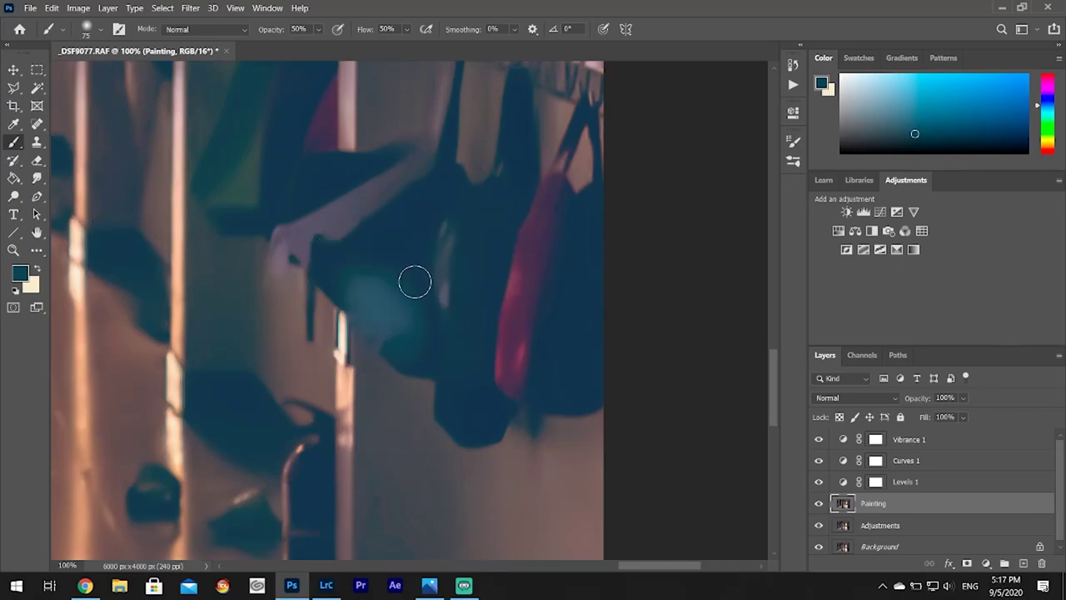
- Hide the Levels 1, Curves 1 and Vibrance 1 layers and repaint the bag's blue patch with a near-black sampled from it
click(819, 482)
click(819, 460)
click(821, 440)
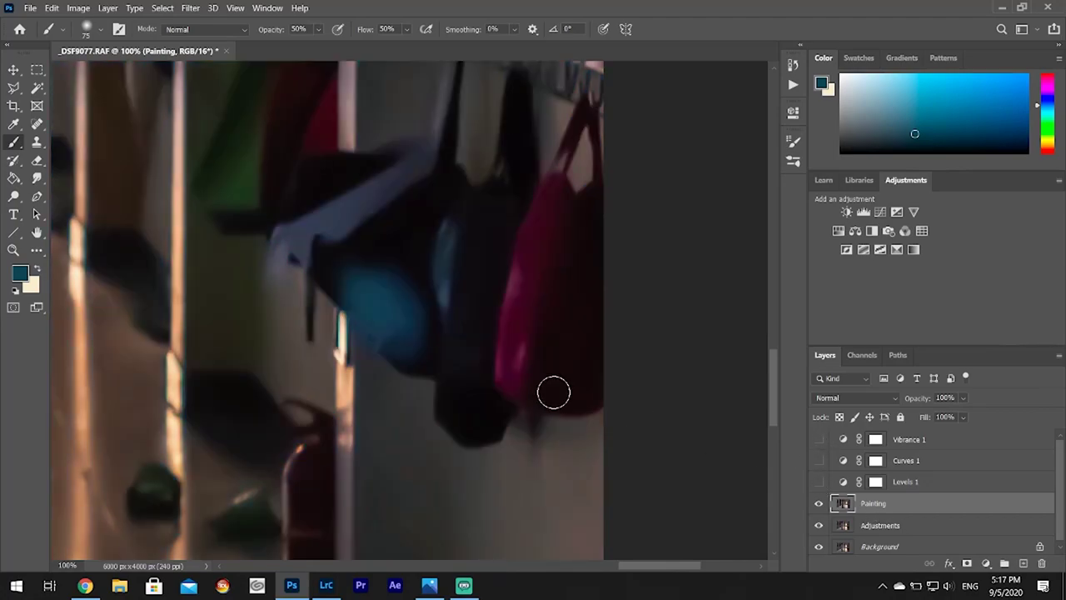
alt+click(402, 241)
mouse_move(378, 277)
mouse_down()
mouse_move(425, 350)
mouse_move(369, 285)
mouse_move(386, 337)
mouse_move(358, 299)
mouse_move(400, 353)
mouse_move(350, 288)
mouse_move(402, 336)
mouse_up()
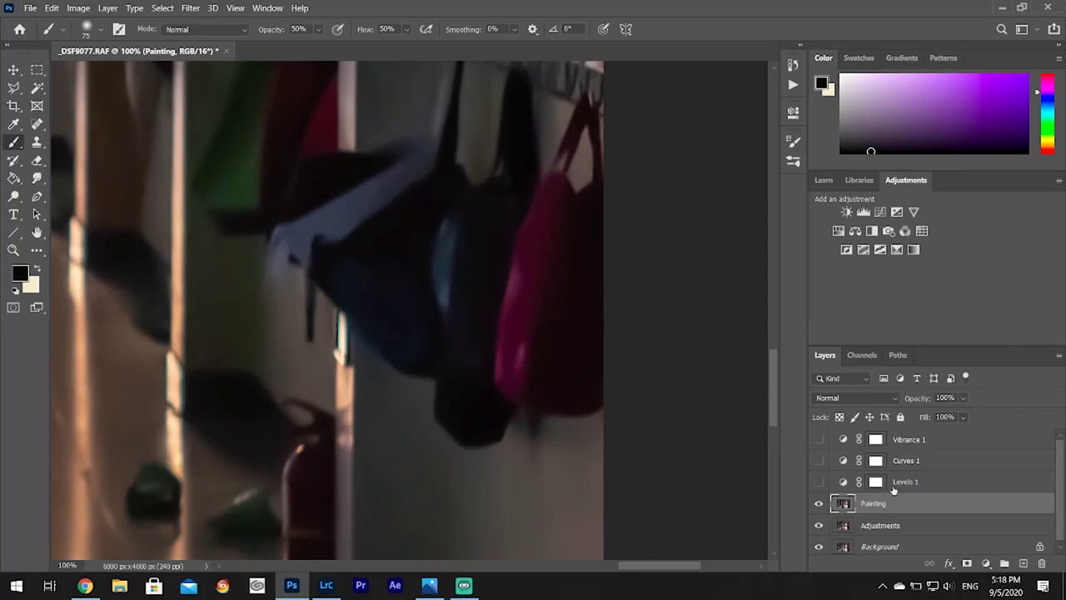
- Select the Levels 1, Curves 1 and Vibrance 1 adjustment layers together
click(924, 483)
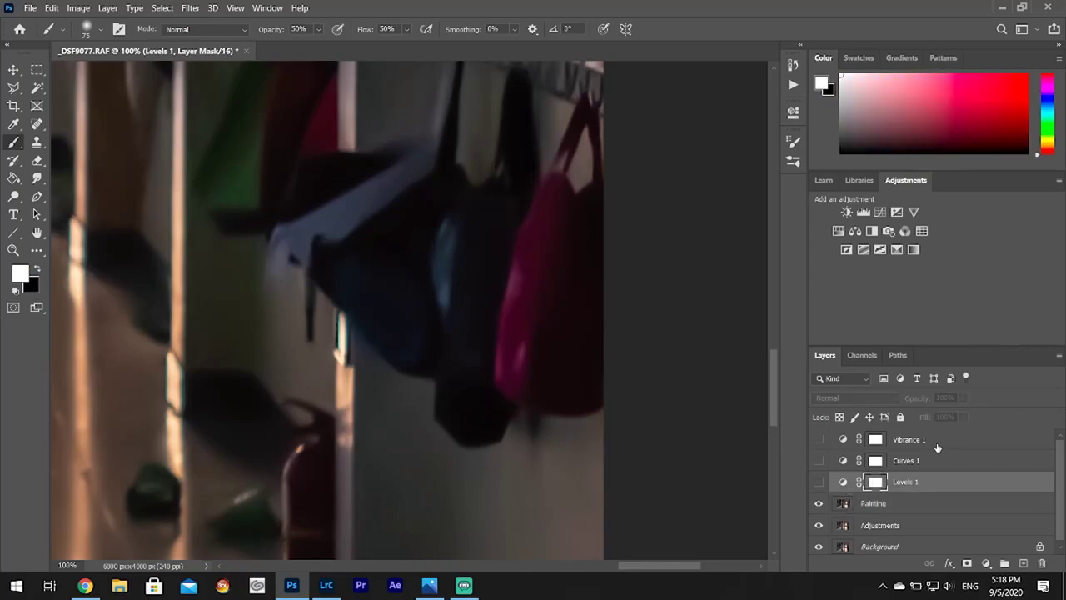
shift+click(931, 446)
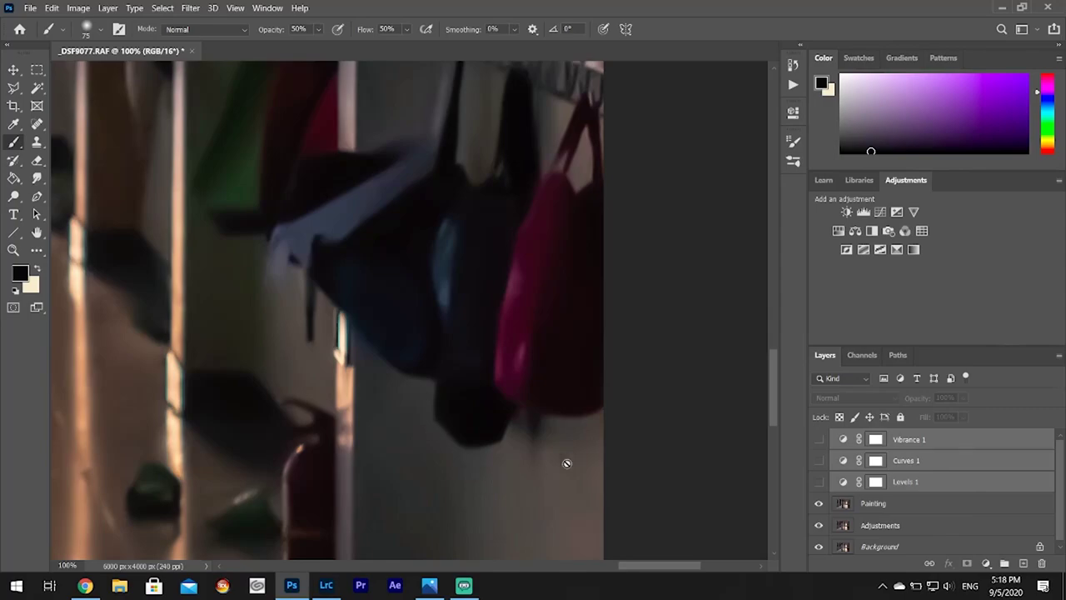
- On the Painting layer, sample the blue-grey of the notice on the near classroom door and set the brush size to 25 px
mouse_move(773, 385)
mouse_down()
mouse_move(774, 350)
mouse_move(778, 375)
mouse_up()
key(ctrl+minus)
key(ctrl+minus)
key(ctrl+minus)
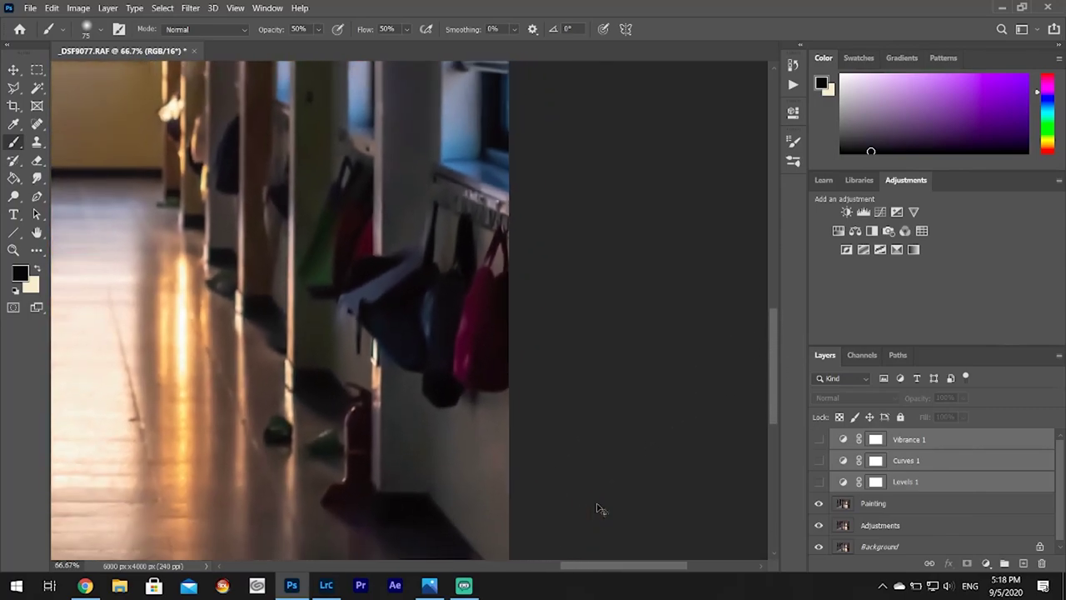
key(ctrl+minus)
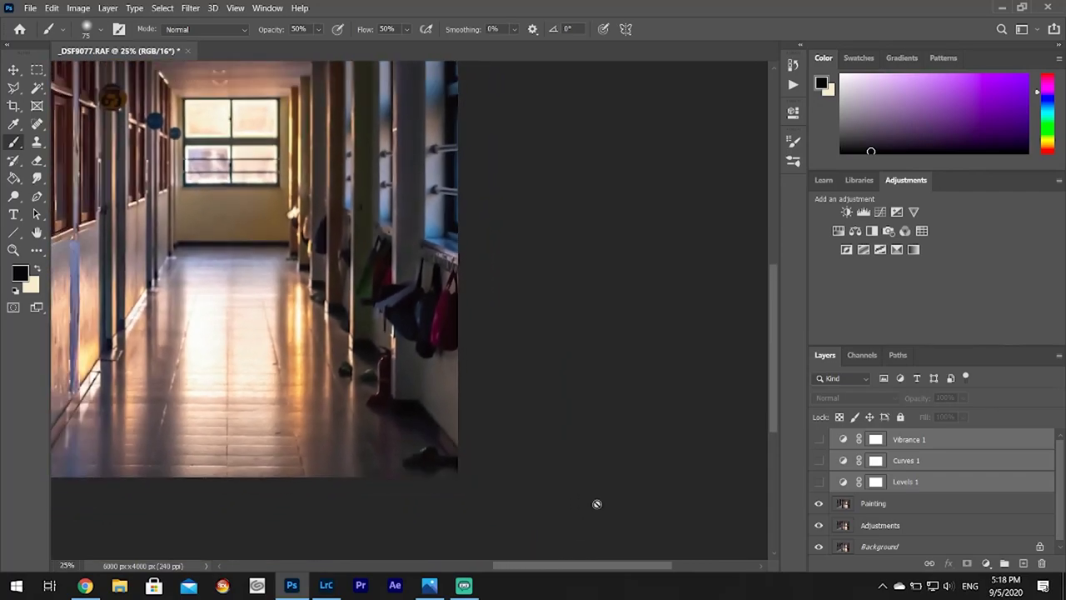
drag(598, 565, 497, 571)
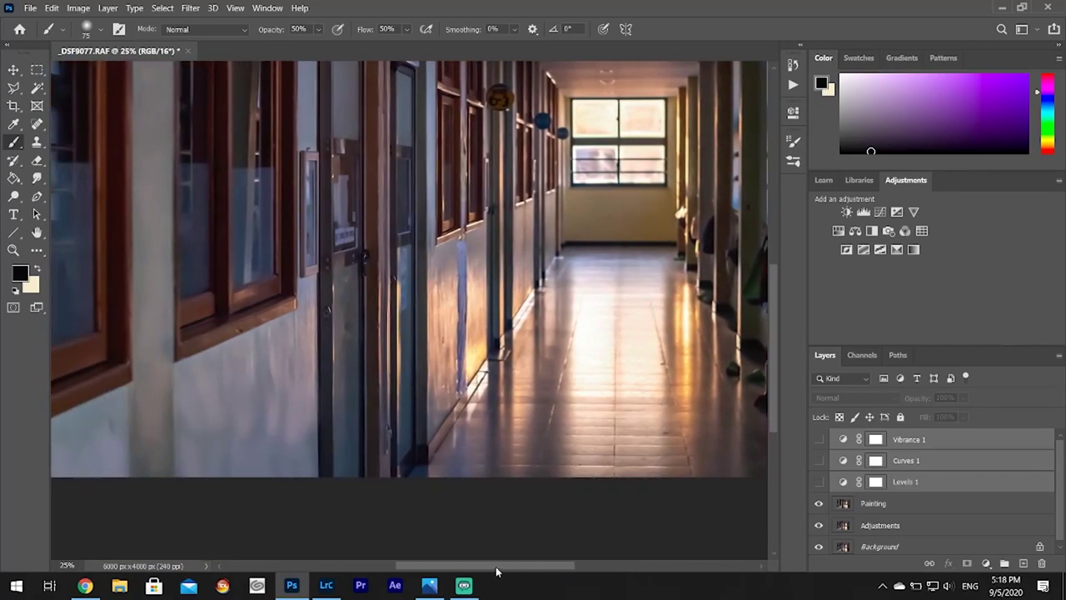
scroll(395, 273, up, 3)
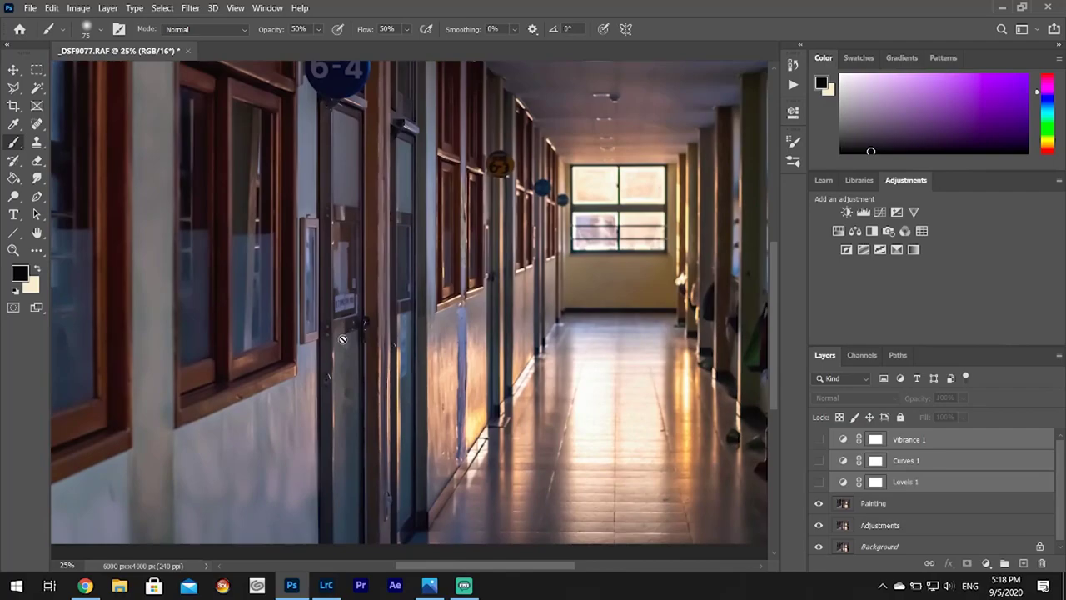
scroll(342, 339, up, 6)
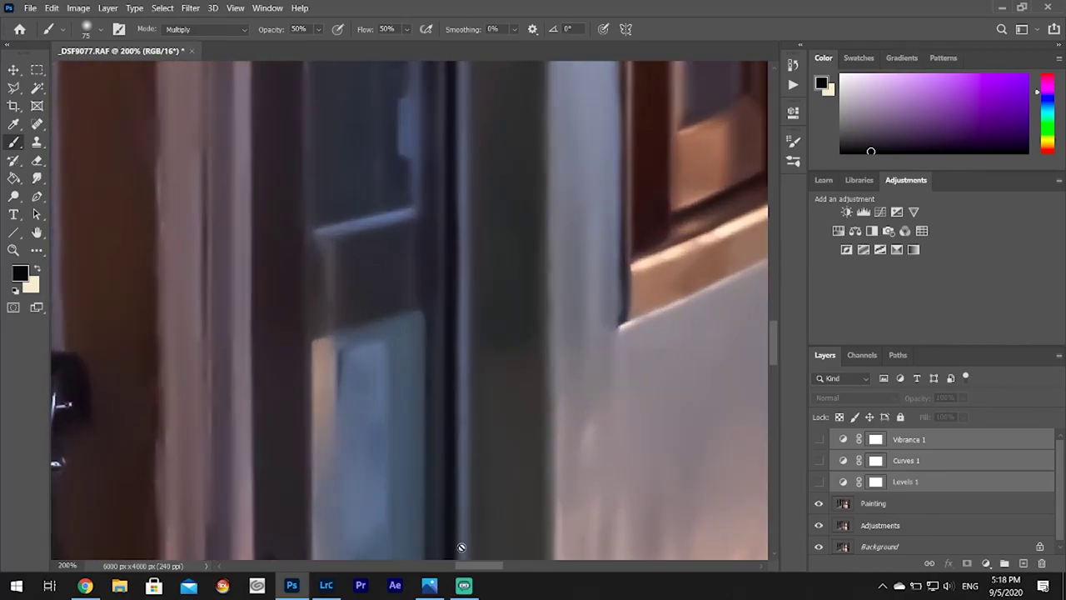
drag(479, 569, 445, 575)
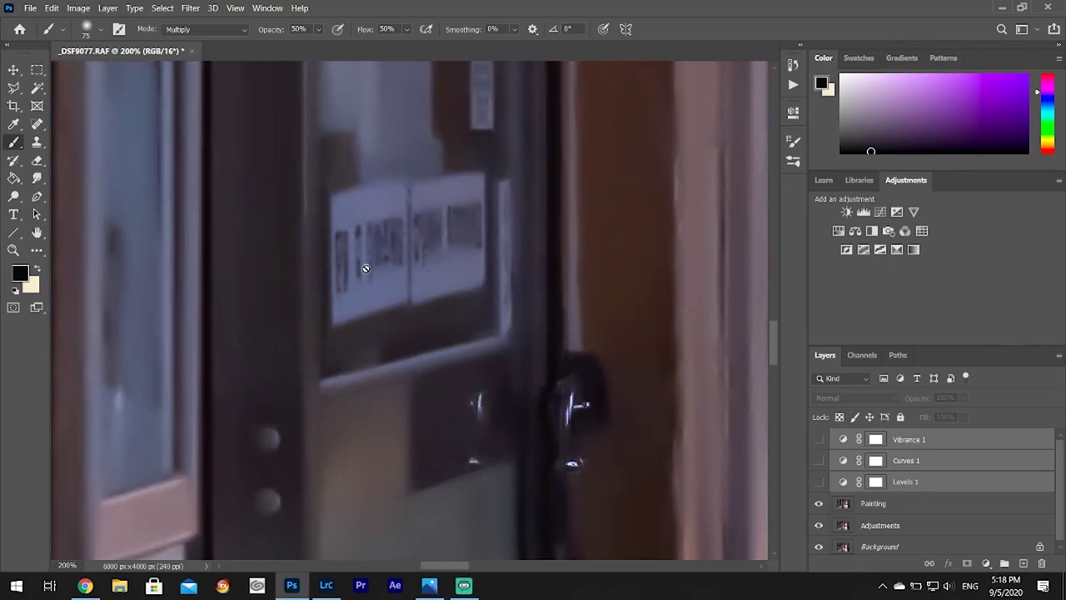
click(881, 508)
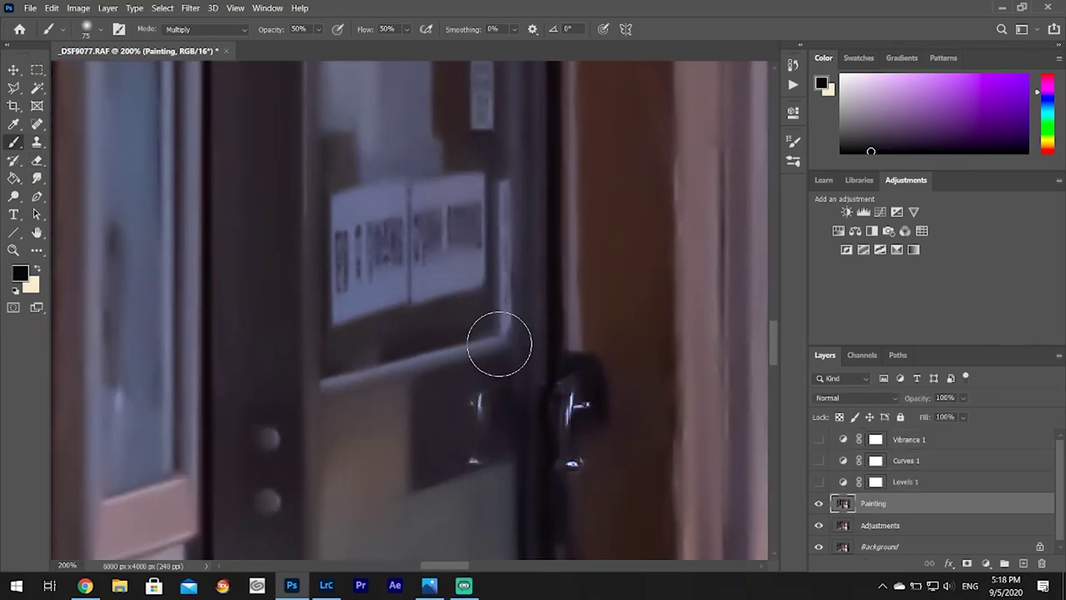
alt+click(382, 290)
click(102, 32)
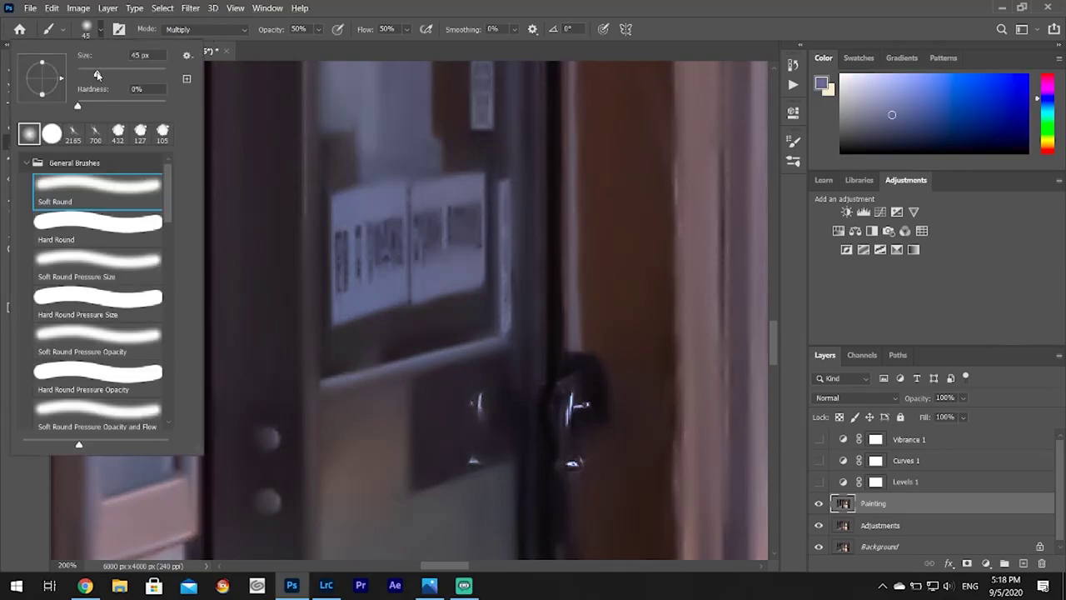
click(383, 217)
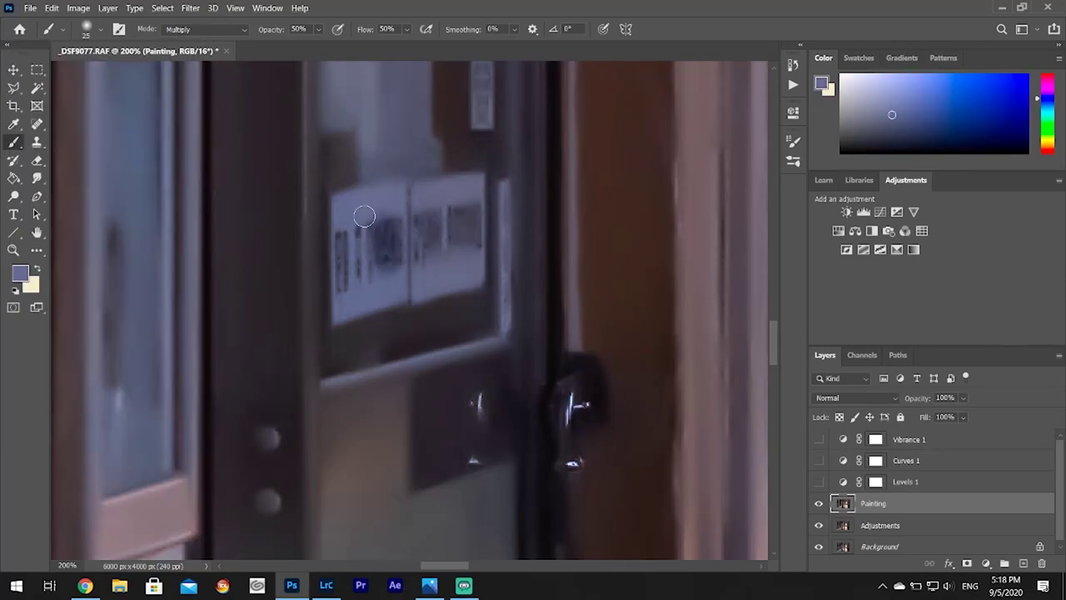
- Try to paint over the lettering on the door notice's left page with the sampled blue-grey in Multiply mode
mouse_move(350, 199)
mouse_down()
mouse_move(366, 250)
mouse_move(353, 261)
mouse_move(350, 231)
mouse_move(355, 282)
mouse_move(367, 278)
mouse_move(378, 202)
mouse_move(362, 276)
mouse_move(347, 264)
mouse_move(353, 296)
mouse_up()
alt+click(363, 298)
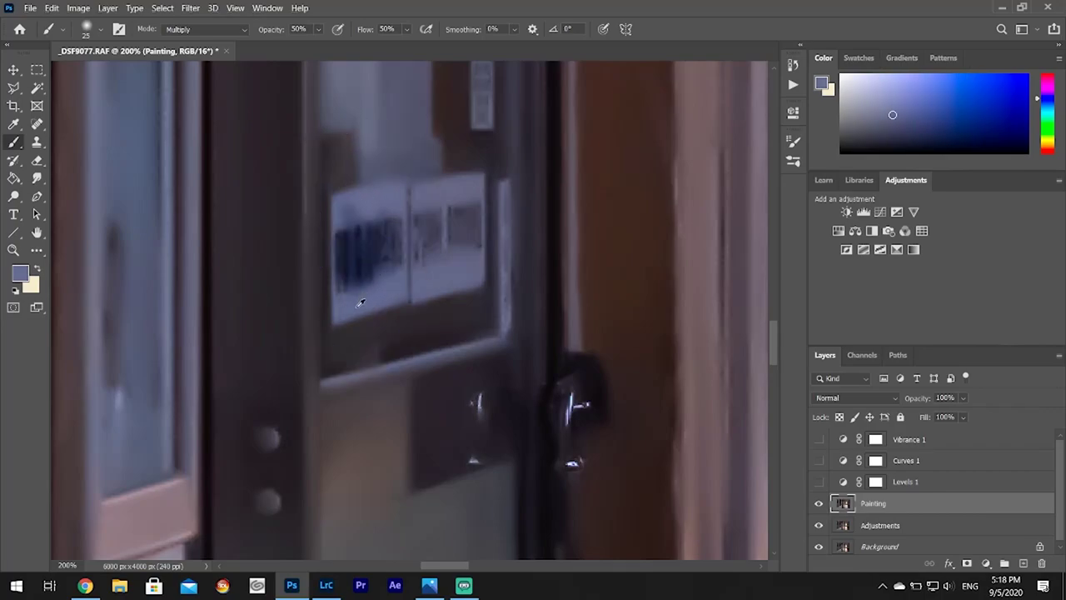
alt+click(354, 301)
mouse_move(404, 285)
mouse_down()
mouse_move(370, 241)
mouse_move(382, 275)
mouse_move(367, 241)
mouse_move(397, 219)
mouse_move(386, 262)
mouse_move(365, 264)
mouse_move(358, 227)
mouse_up()
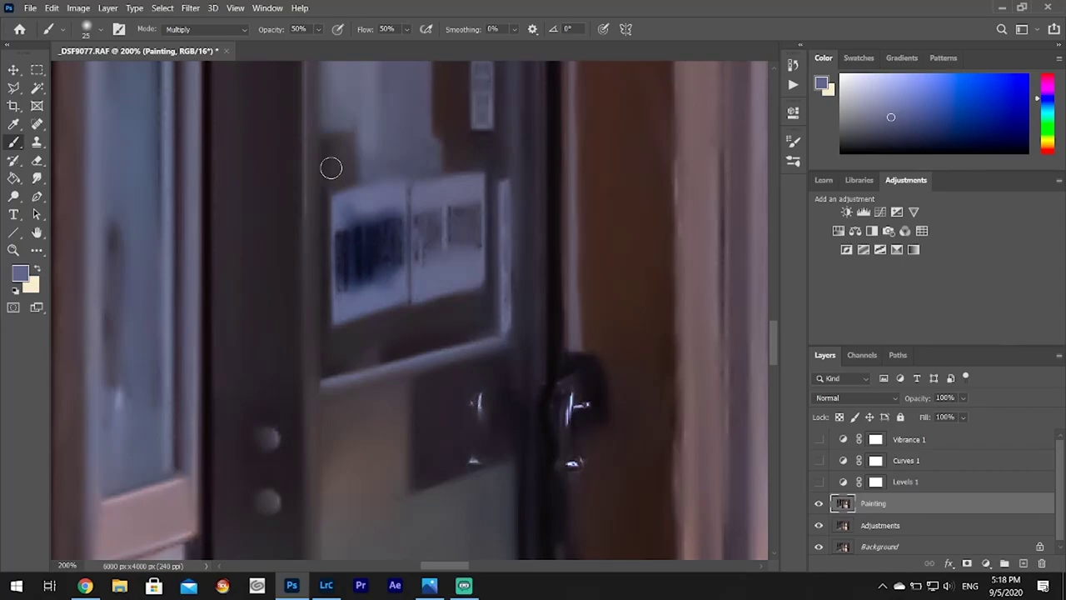
- Set the brush blend mode to Normal and repaint the dark patch on the notice's left page
click(246, 30)
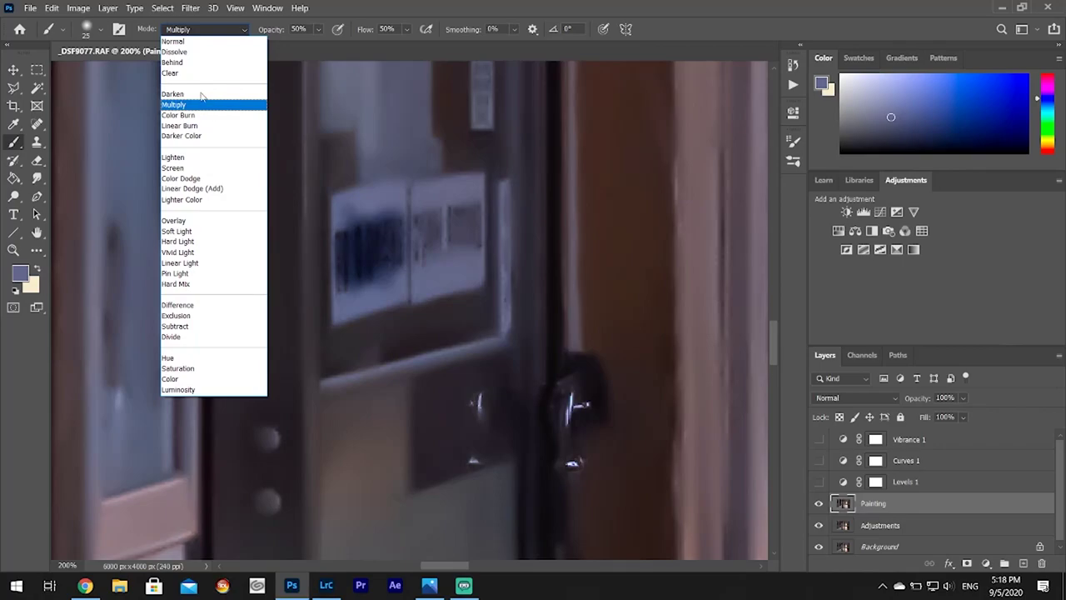
click(182, 41)
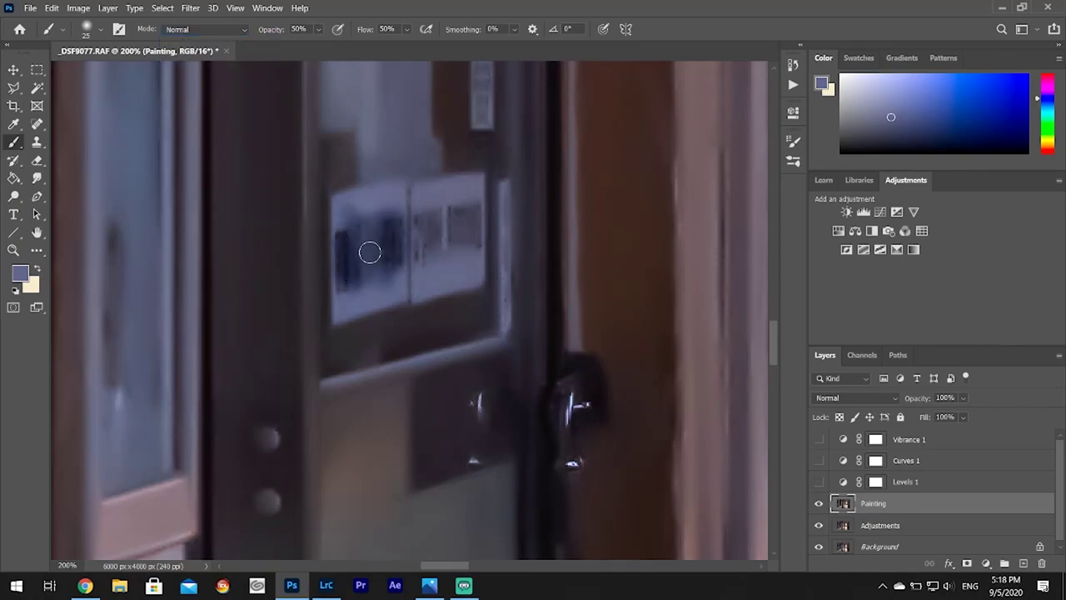
mouse_move(370, 251)
mouse_down()
mouse_move(380, 231)
mouse_move(388, 269)
mouse_move(392, 217)
mouse_move(366, 242)
mouse_move(354, 278)
mouse_move(350, 255)
mouse_up()
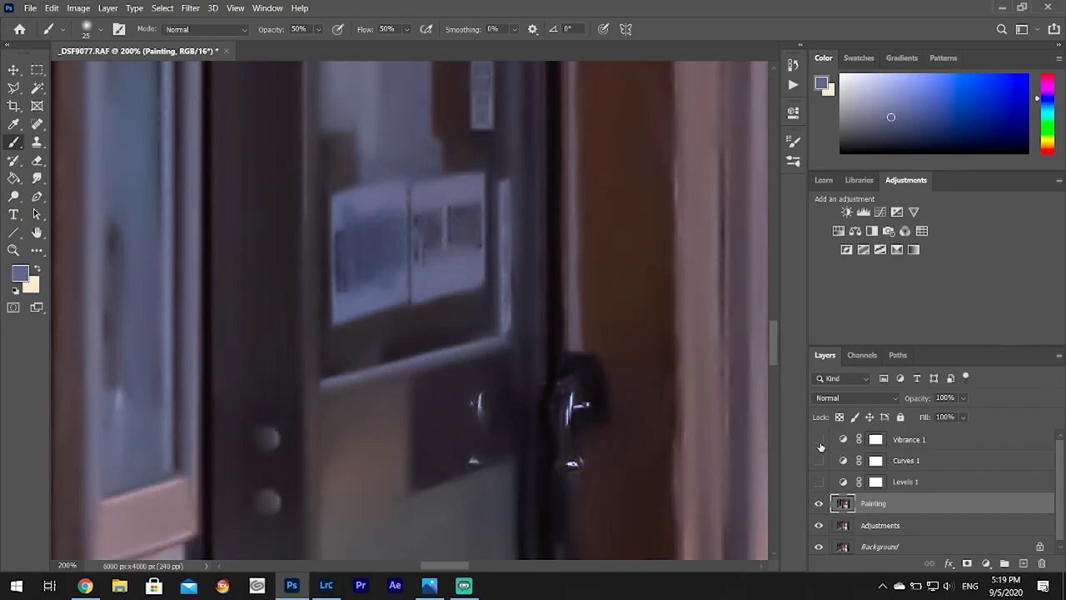
- Show the Levels 1, Curves 1 and Vibrance 1 layers and paint out the left page's remaining marks with lavender sampled from it
click(819, 481)
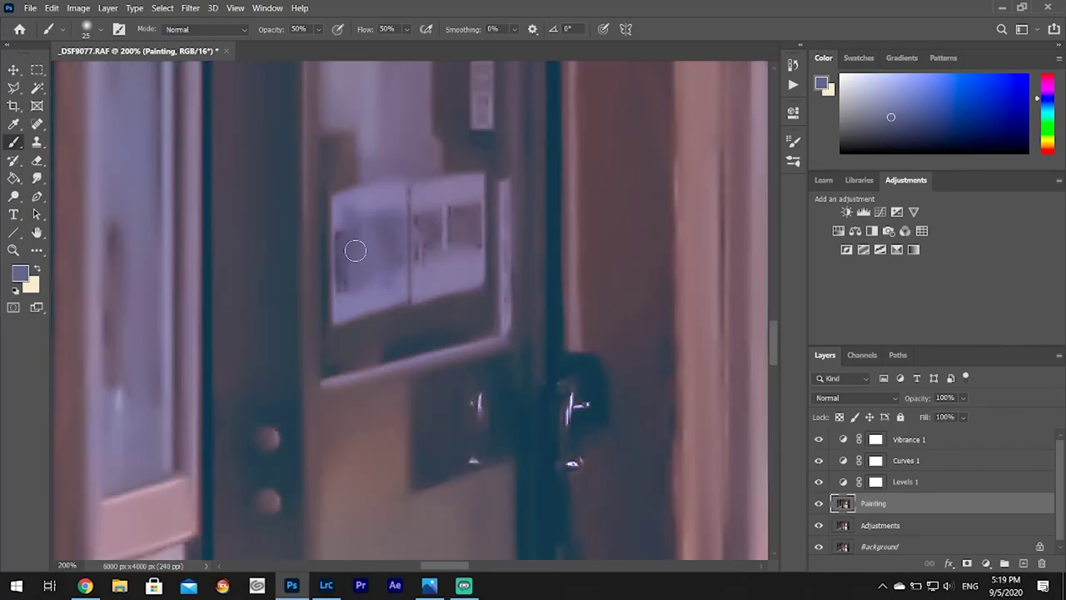
mouse_move(350, 229)
mouse_down()
mouse_move(345, 263)
mouse_move(341, 231)
mouse_move(348, 291)
mouse_move(367, 220)
mouse_move(377, 220)
mouse_move(390, 261)
mouse_move(394, 222)
mouse_move(391, 263)
mouse_up()
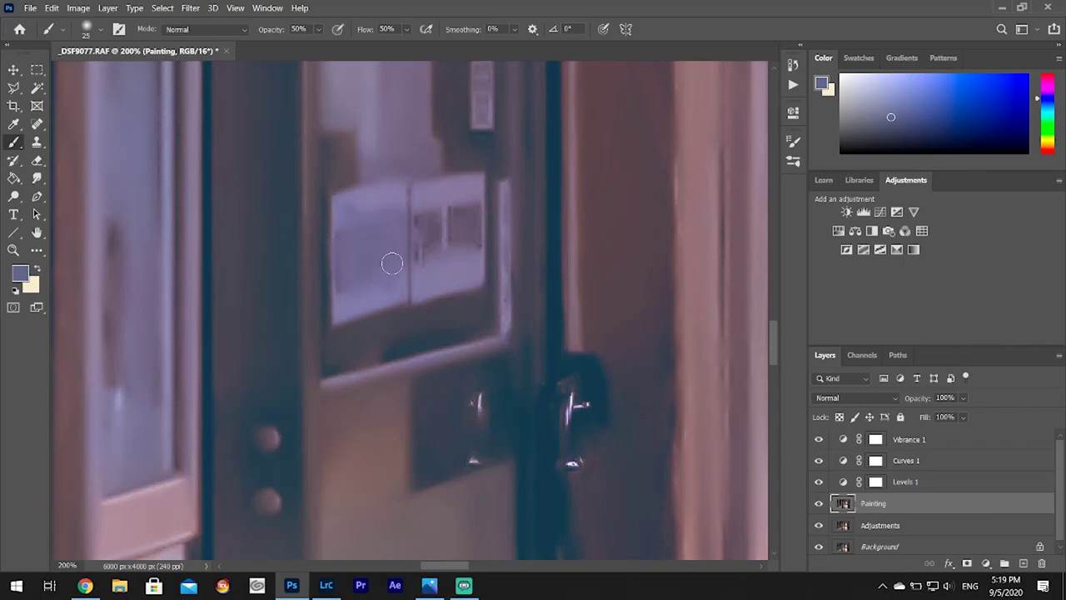
alt+click(354, 295)
mouse_move(354, 294)
mouse_down()
mouse_move(348, 235)
mouse_move(361, 283)
mouse_move(389, 278)
mouse_up()
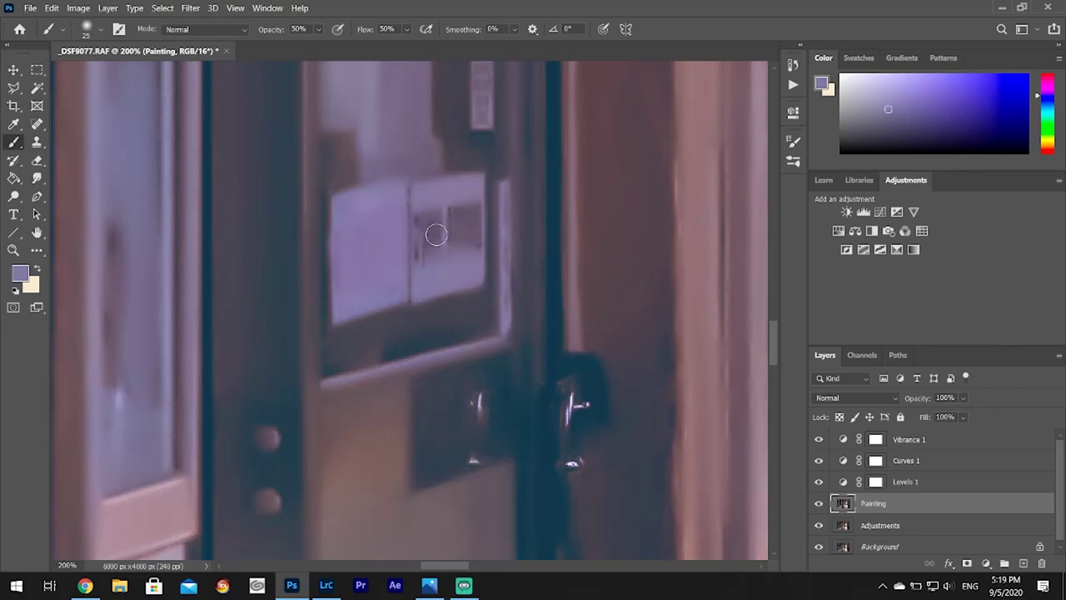
- Paint over the lettering on the notice's right page with lavender tones sampled from that page
mouse_move(437, 235)
mouse_down()
mouse_move(439, 210)
mouse_move(439, 246)
mouse_move(425, 247)
mouse_move(431, 222)
mouse_move(464, 242)
mouse_up()
alt+click(470, 185)
mouse_move(465, 193)
mouse_down()
mouse_move(465, 252)
mouse_move(471, 225)
mouse_move(441, 252)
mouse_move(428, 212)
mouse_move(428, 250)
mouse_up()
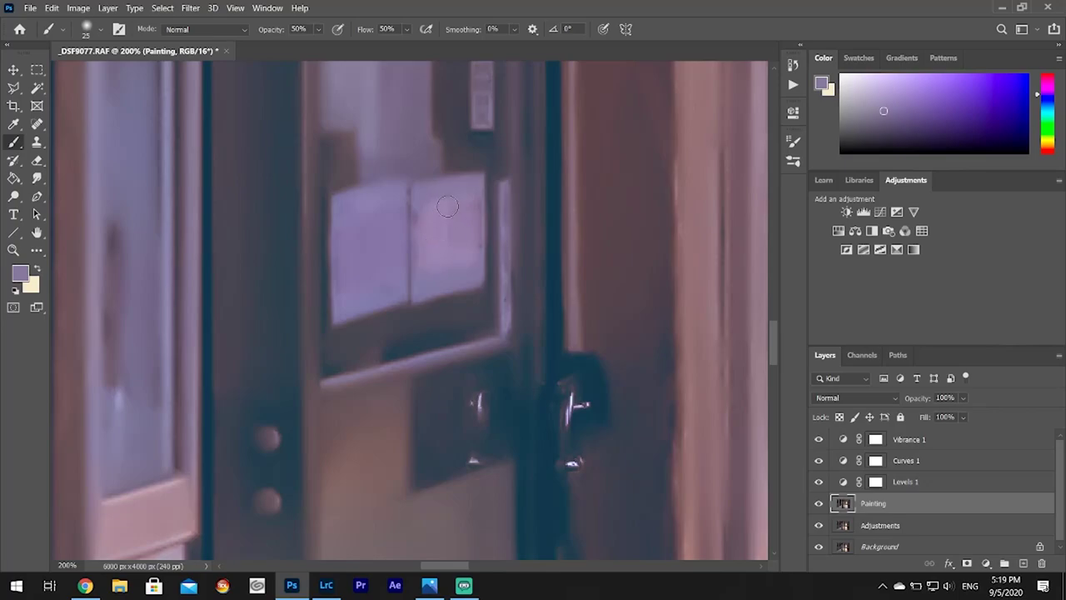
alt+click(449, 271)
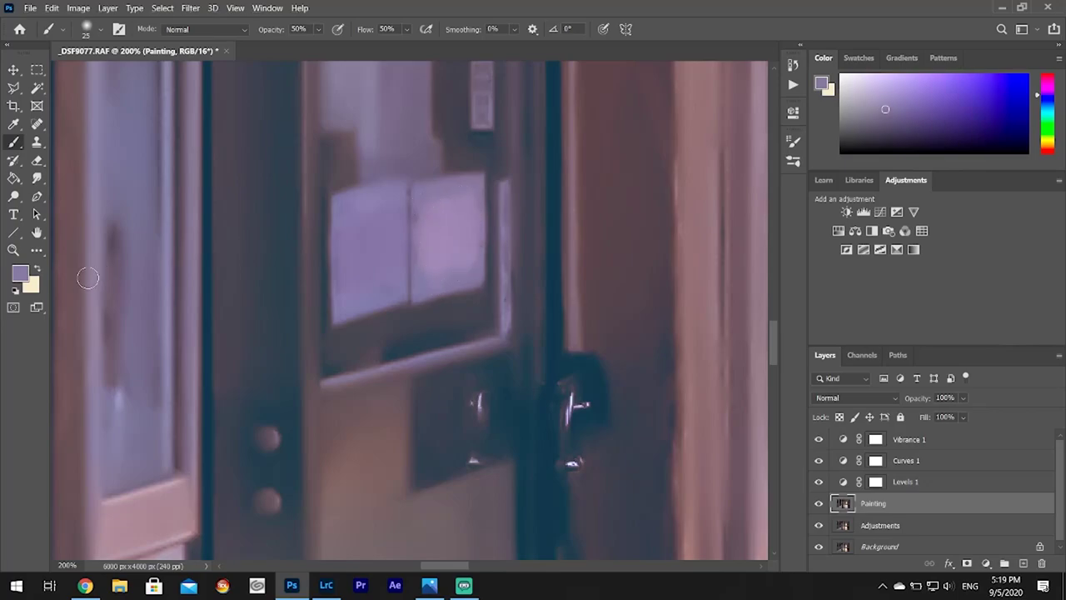
- Blend the painted tones on both pages of the door notice with the Smudge tool at 44 px and 21% strength
click(37, 178)
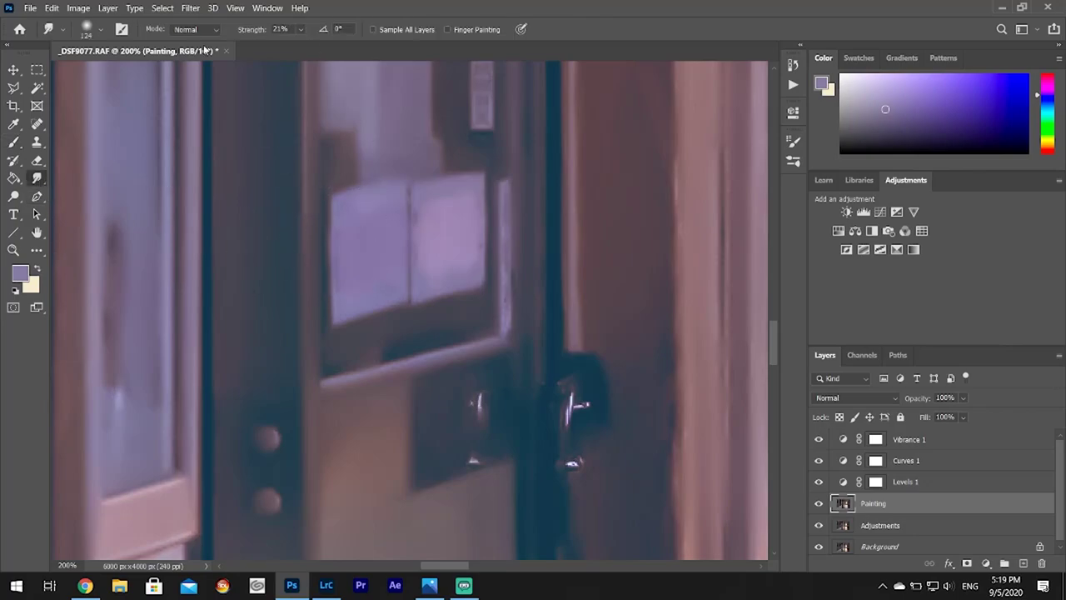
click(101, 31)
drag(124, 73, 96, 74)
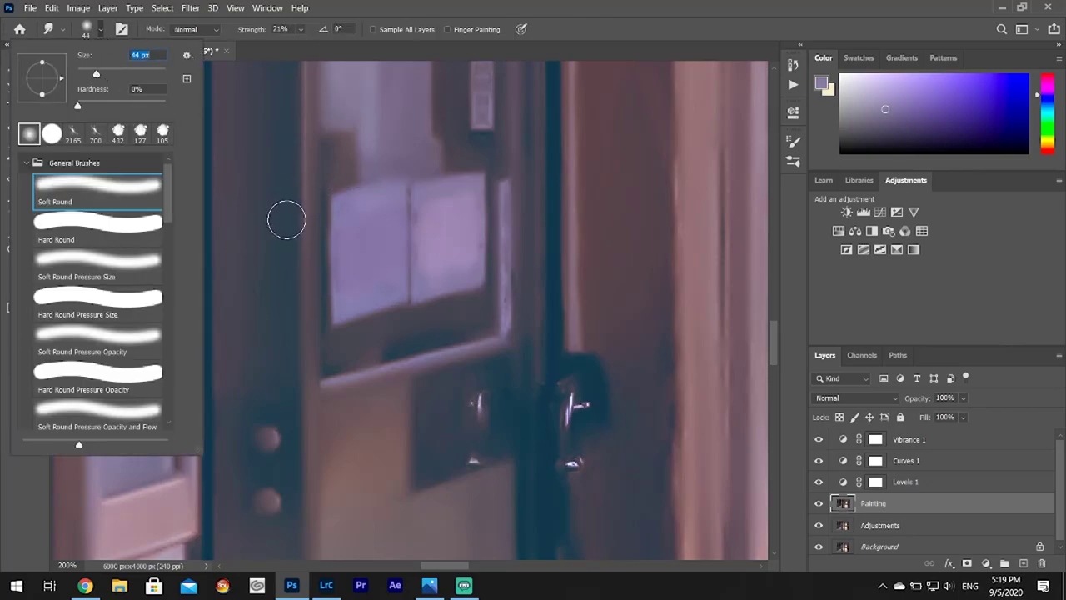
click(354, 216)
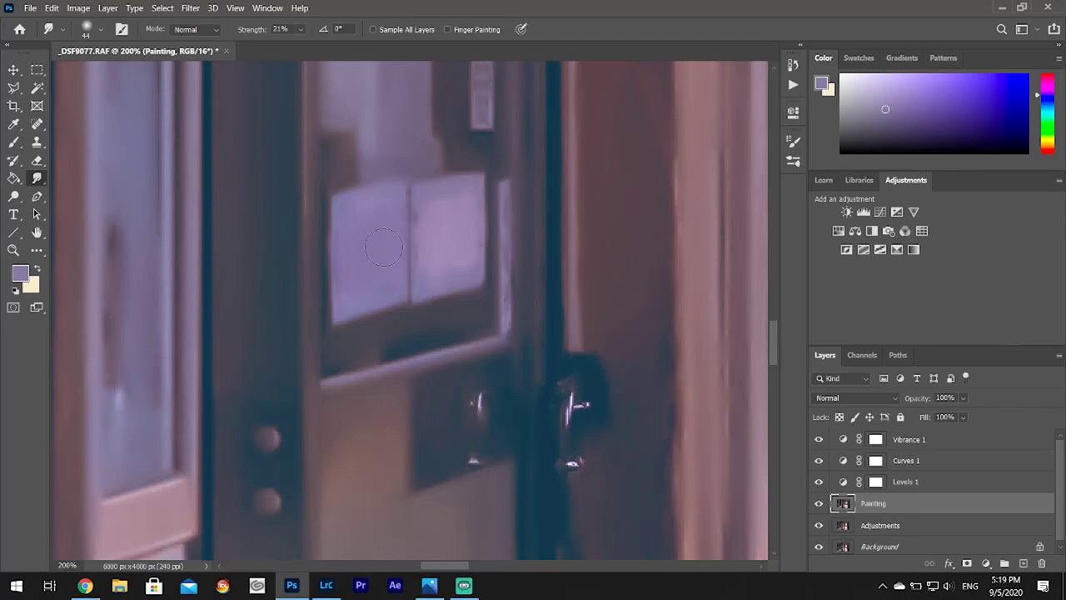
mouse_move(440, 220)
mouse_down()
mouse_move(465, 214)
mouse_move(455, 265)
mouse_move(437, 252)
mouse_move(432, 276)
mouse_move(441, 205)
mouse_move(463, 206)
mouse_move(463, 267)
mouse_move(440, 273)
mouse_move(434, 208)
mouse_move(454, 215)
mouse_move(467, 204)
mouse_move(463, 222)
mouse_move(434, 214)
mouse_move(441, 256)
mouse_up()
mouse_move(379, 205)
mouse_down()
mouse_move(445, 218)
mouse_move(469, 203)
mouse_move(439, 270)
mouse_up()
- Create a new layer named Lines directly above the Painting layer and switch to the Brush tool
scroll(426, 212, down, 5)
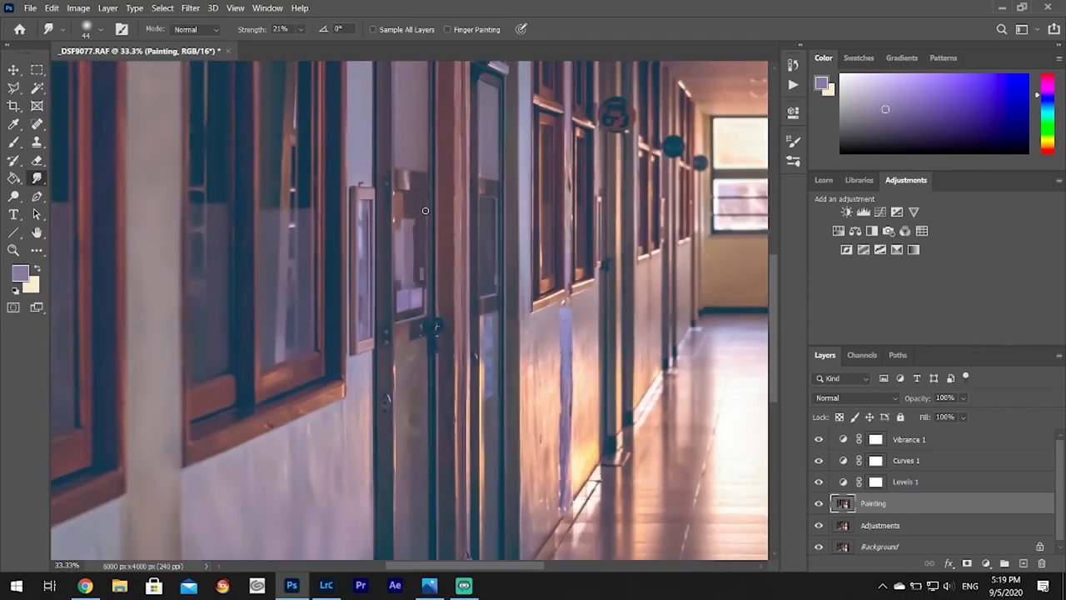
scroll(425, 216, down, 2)
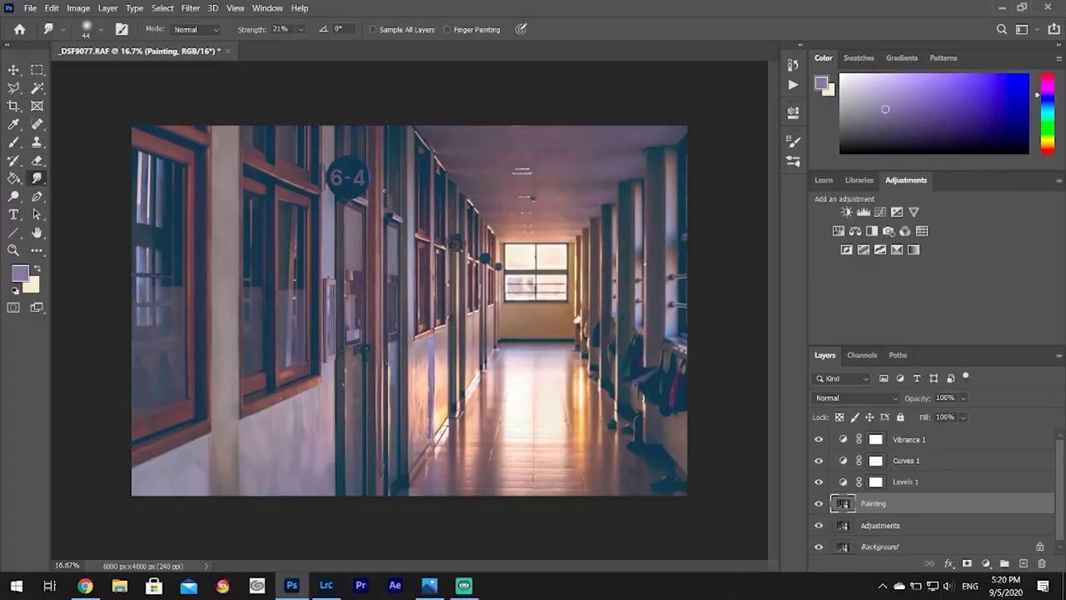
click(1025, 563)
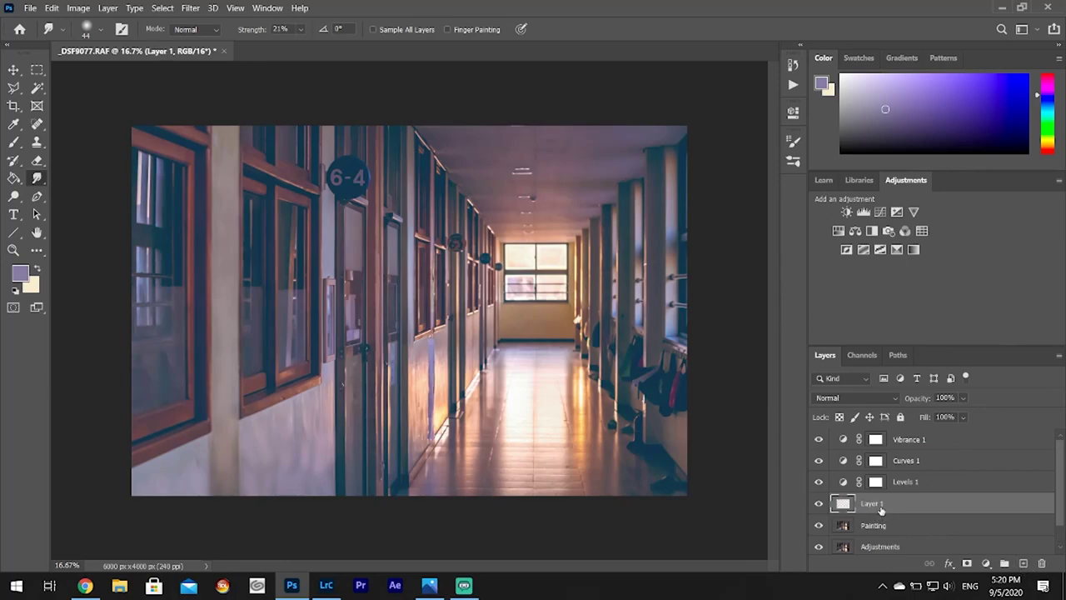
double_click(871, 504)
text(Lines)
key(Return)
click(14, 141)
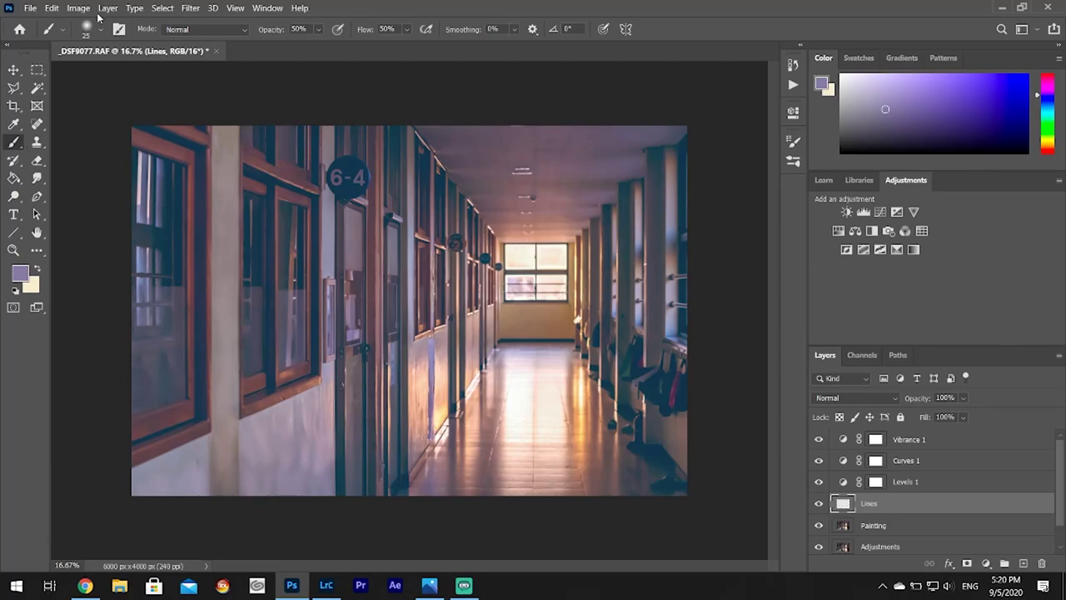
- Place the image _DSF9077-2.jpg from the Desktop as an embedded object in the document
click(31, 8)
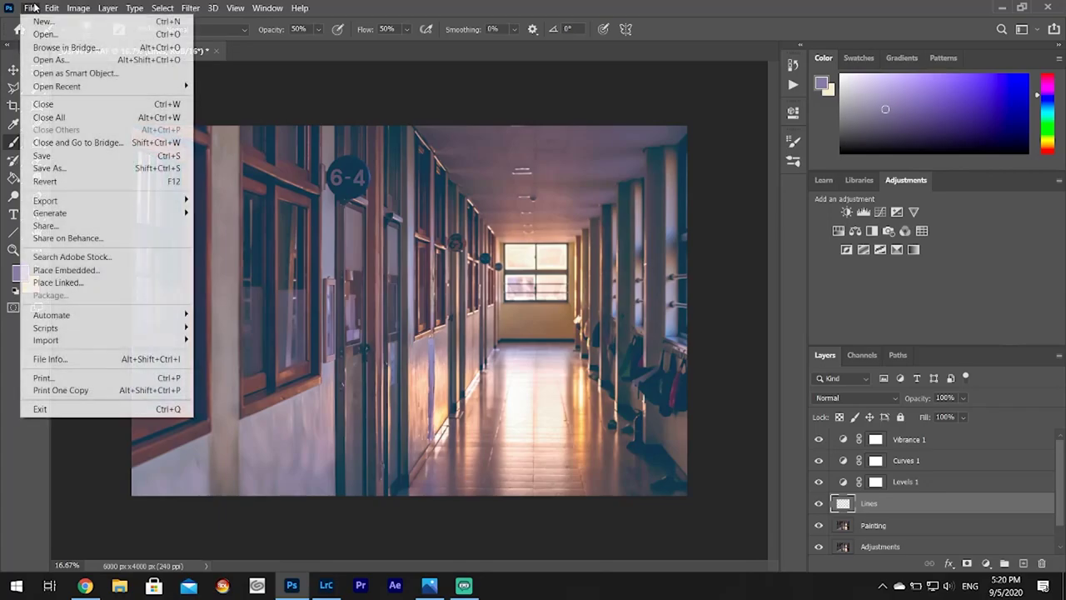
click(85, 270)
click(71, 108)
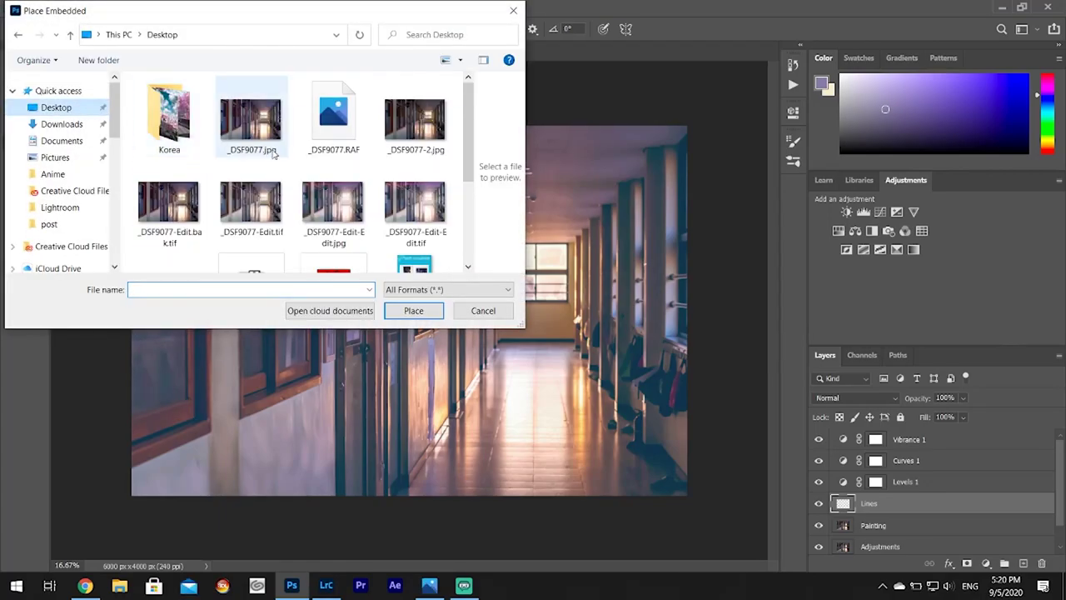
scroll(474, 235, down, 5)
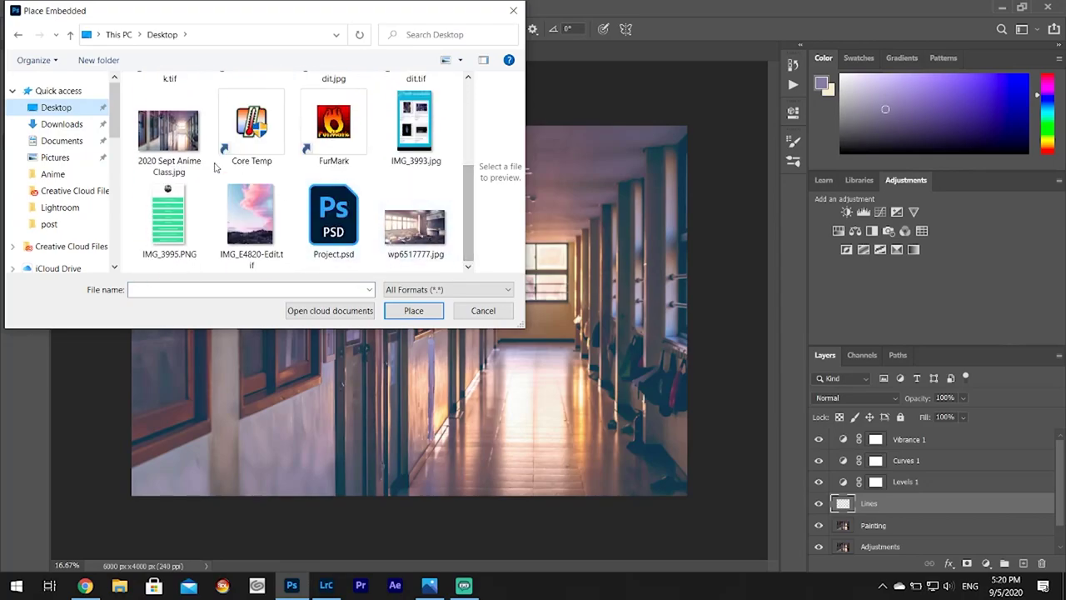
scroll(466, 221, up, 2)
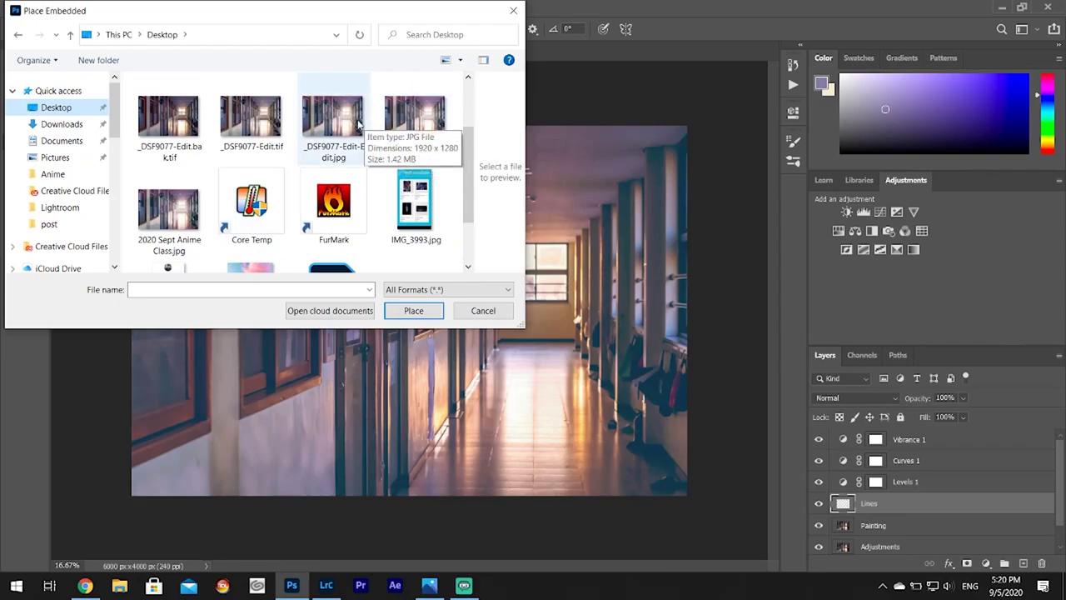
scroll(470, 145, up, 2)
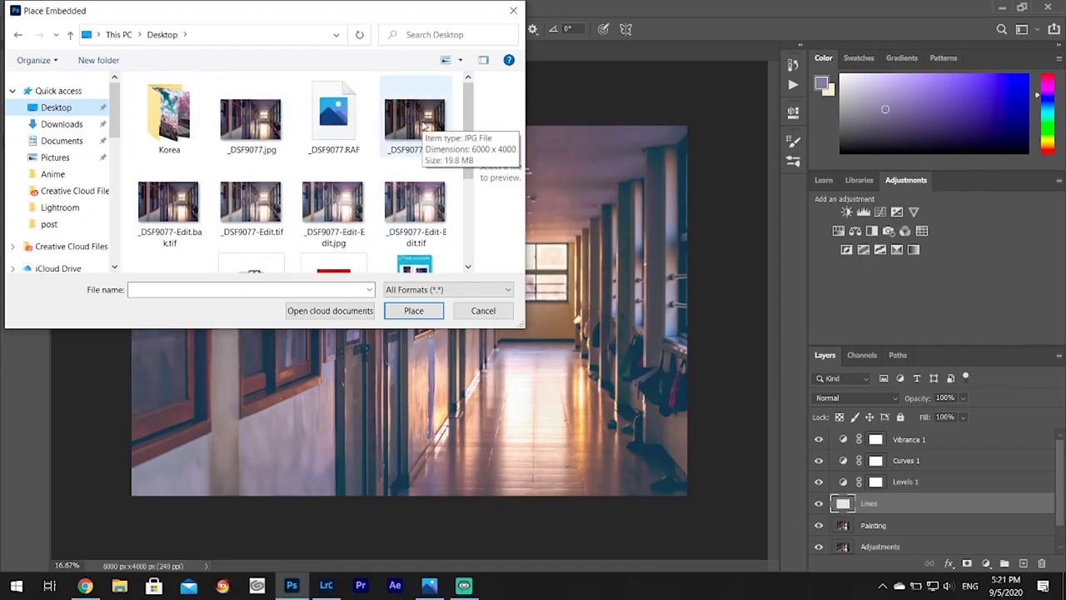
click(424, 125)
click(415, 309)
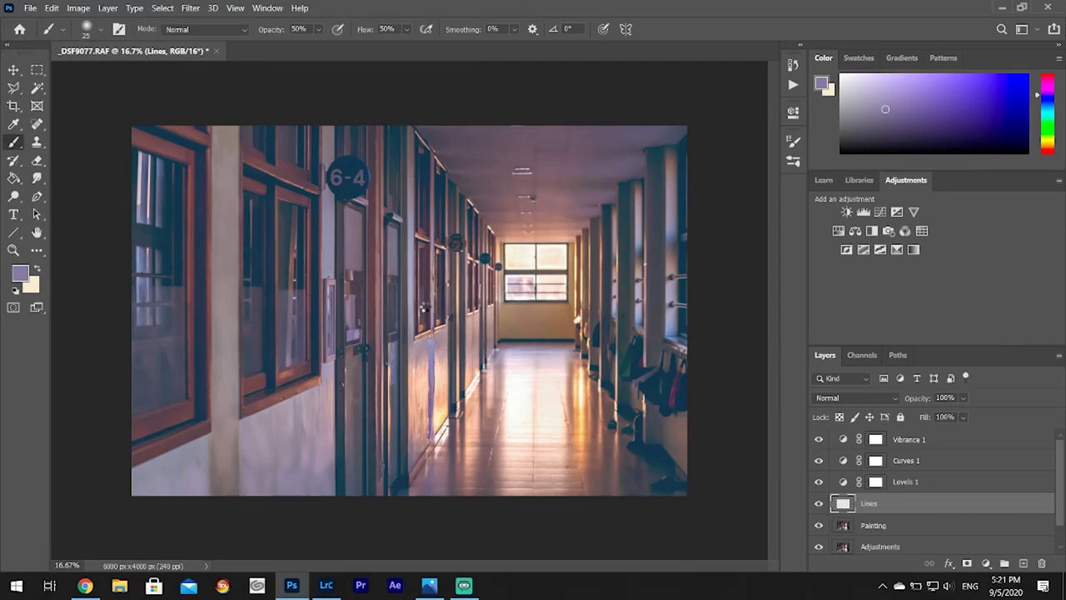
- Scale the placed hallway image to 125% so it fills the whole canvas, and return to the Brush tool
drag(633, 310, 688, 309)
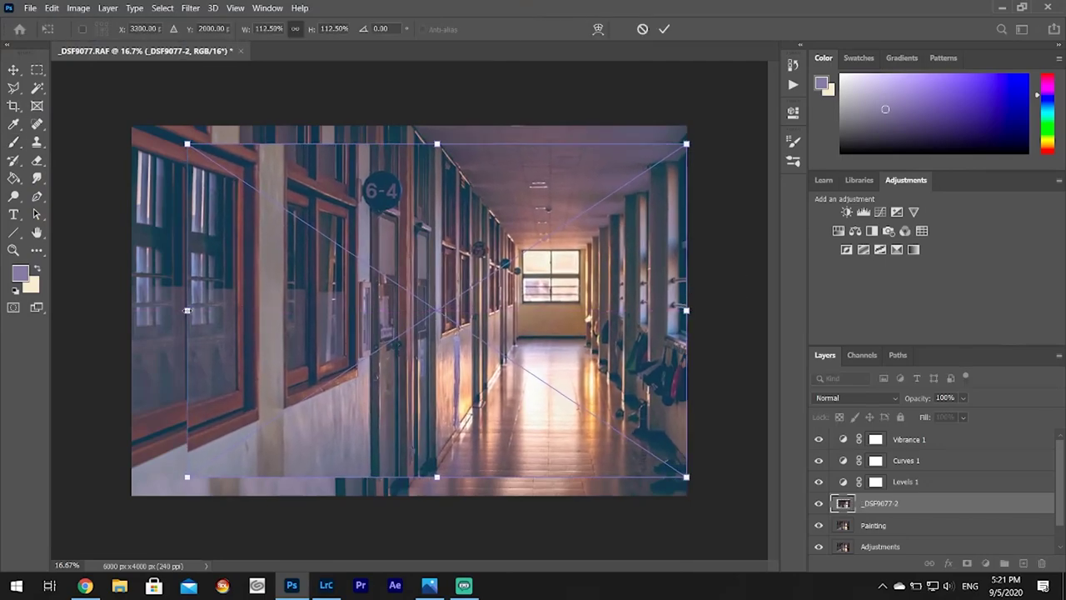
drag(187, 310, 126, 300)
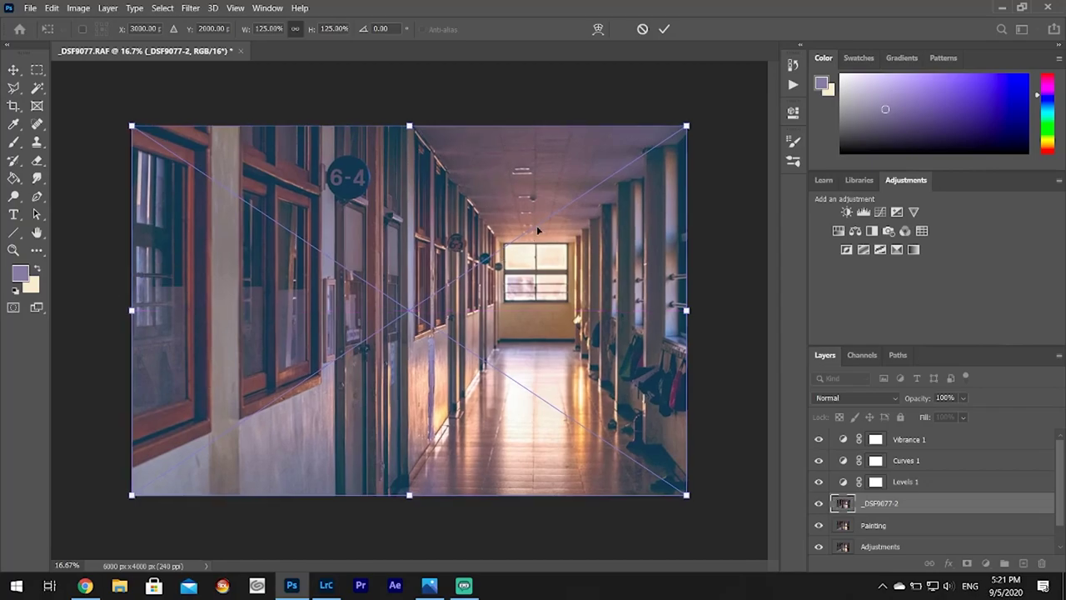
key(Return)
key(b)
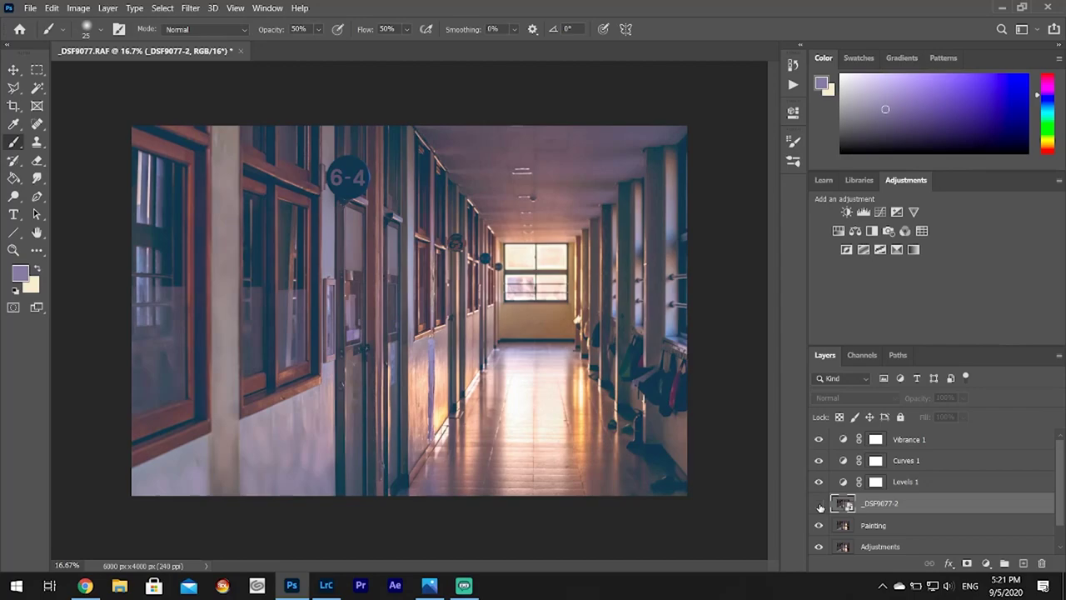
- Rename the placed image layer to Reference and lower its opacity to 38%
double_click(882, 503)
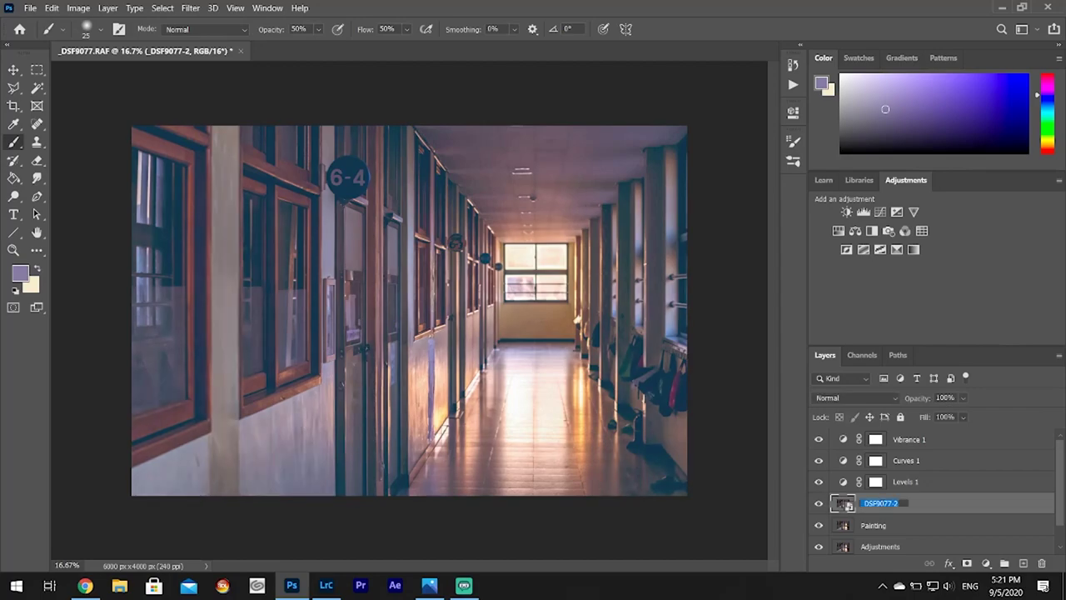
text(Reference)
key(Return)
click(963, 397)
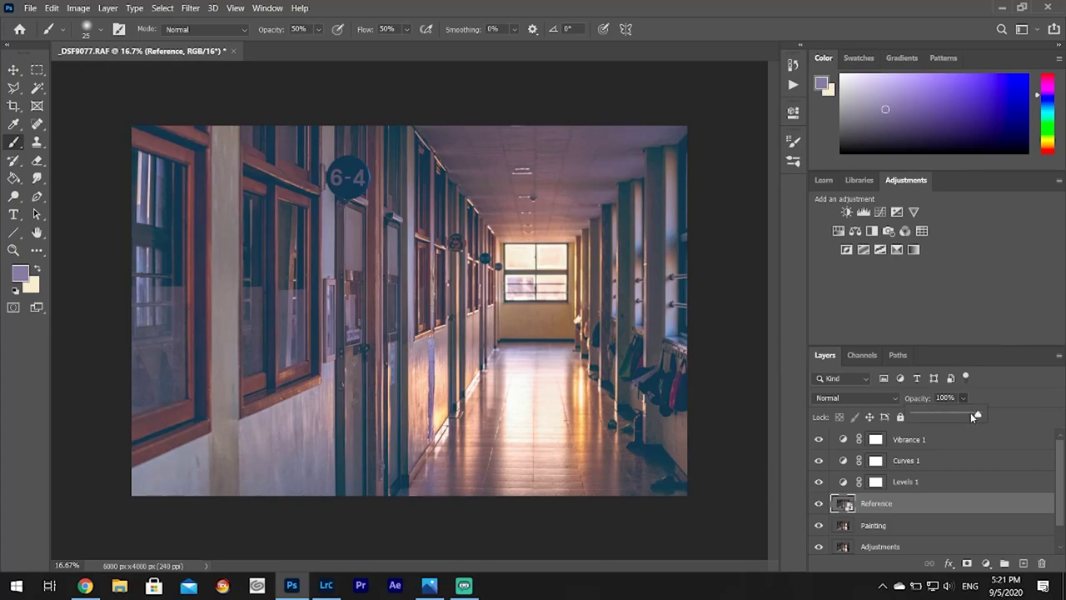
drag(971, 414, 940, 417)
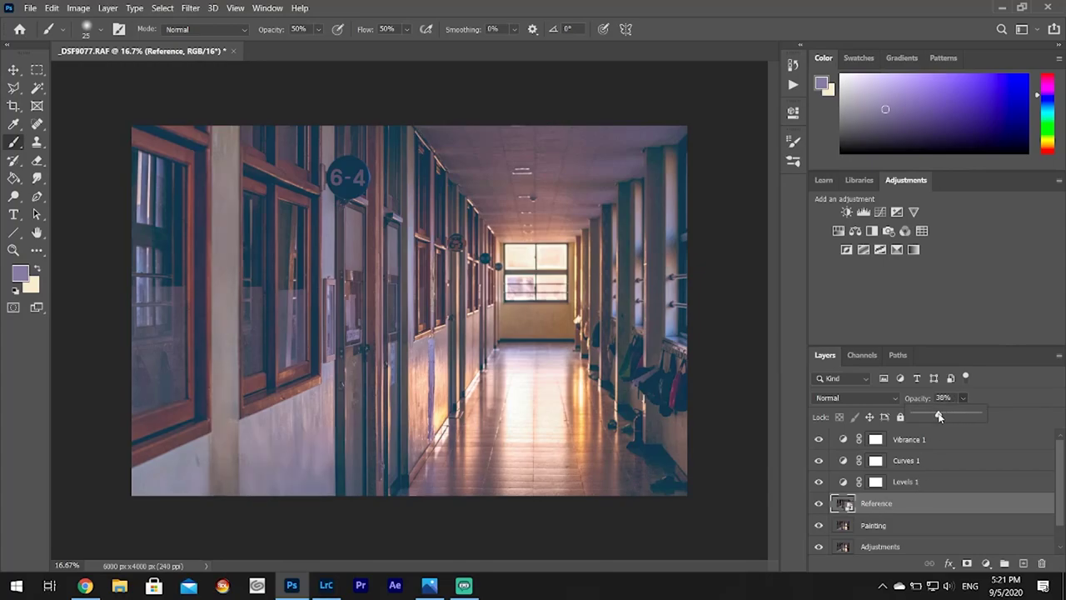
- Create a new layer named Lines directly above the Painting layer
click(895, 526)
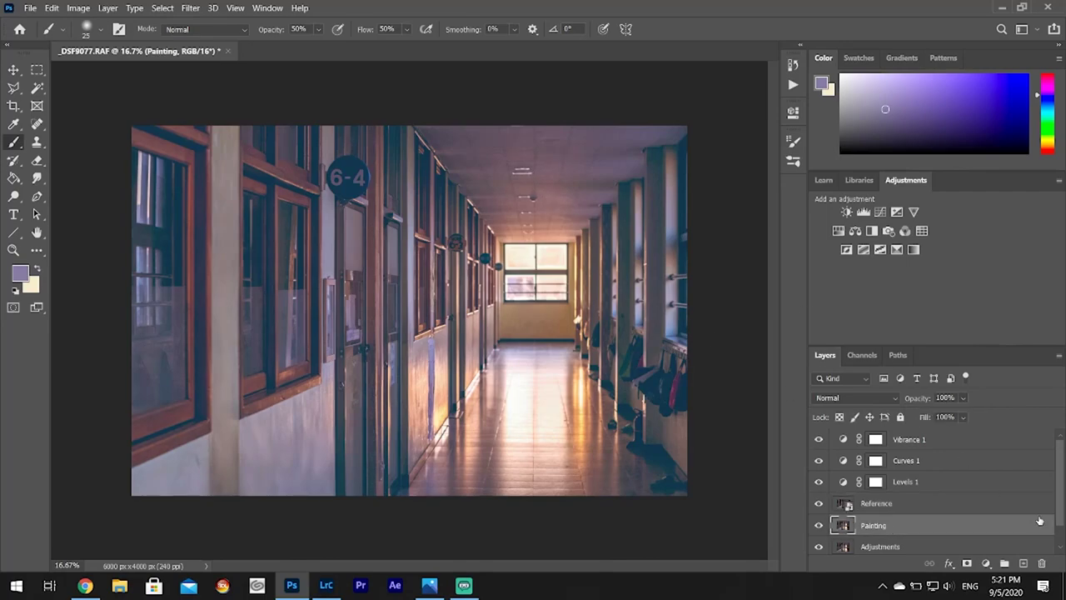
scroll(993, 493, down, 1)
scroll(992, 491, up, 1)
scroll(988, 487, down, 1)
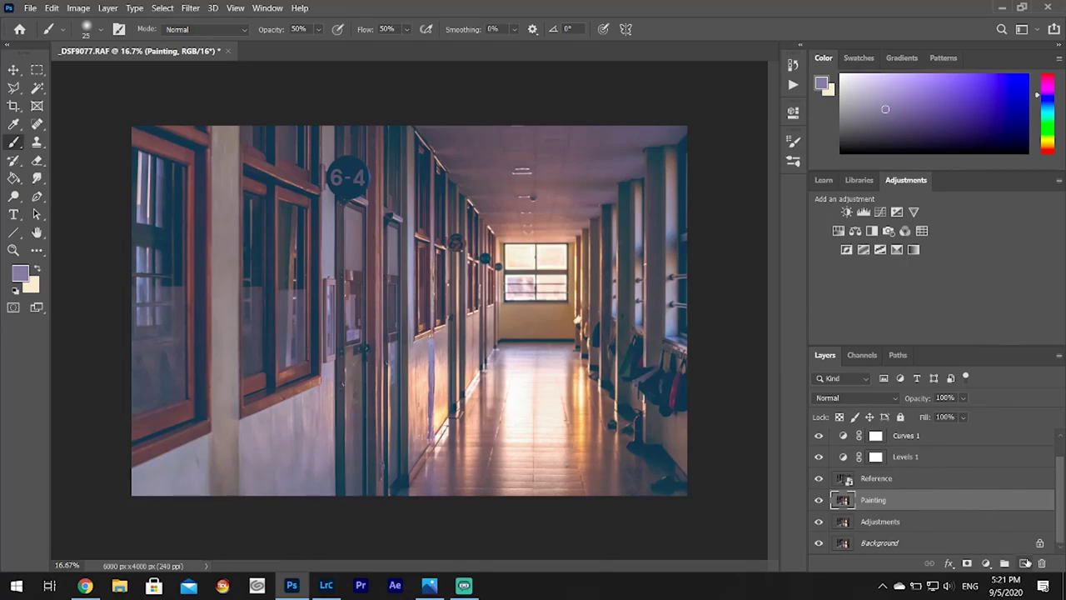
click(1025, 563)
double_click(879, 499)
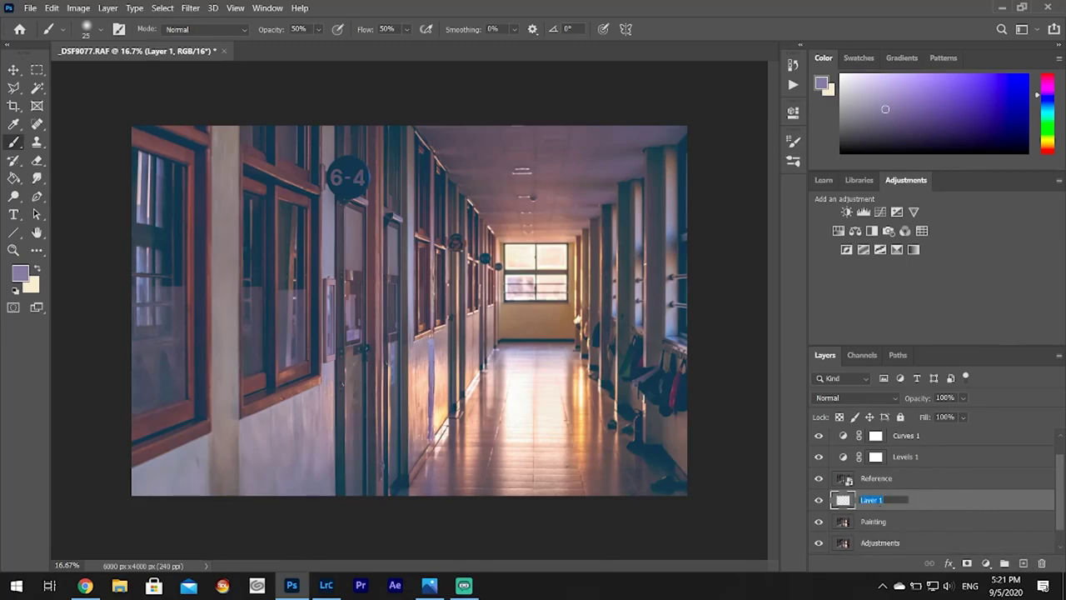
text(Lines)
key(Return)
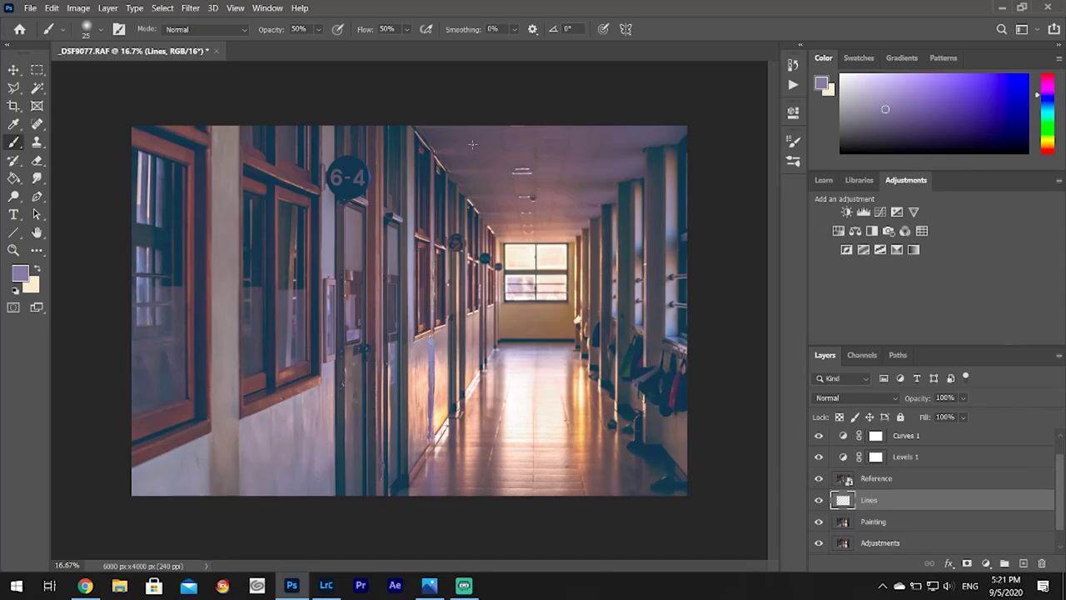
- Sample the dark purple of a ceiling seam as the paint colour and set the brush to Hard Round at 3 px
key(ctrl+plus)
key(ctrl+plus)
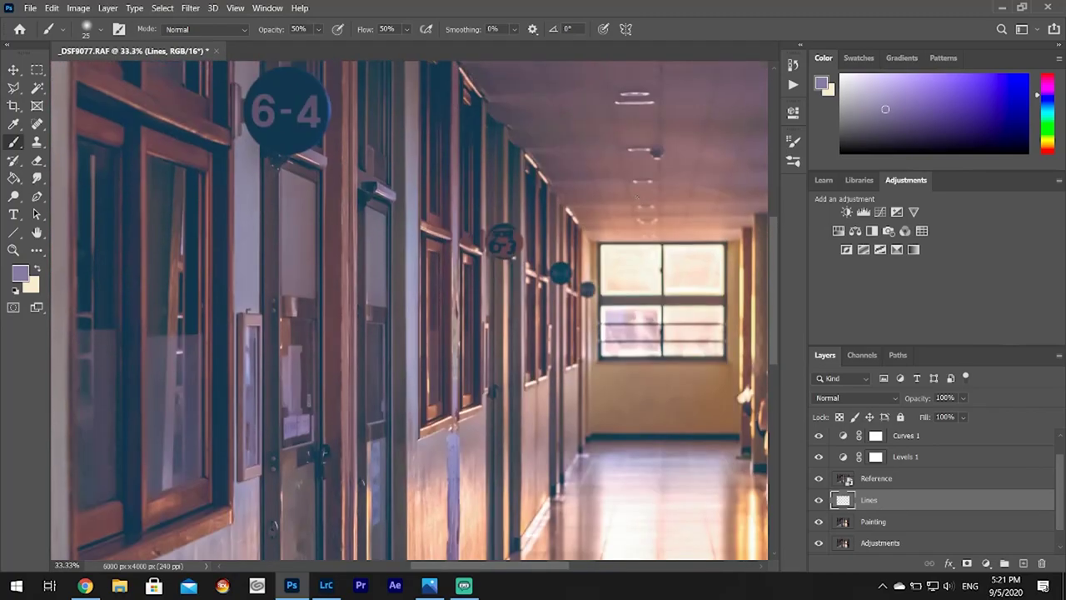
scroll(556, 199, up, 4)
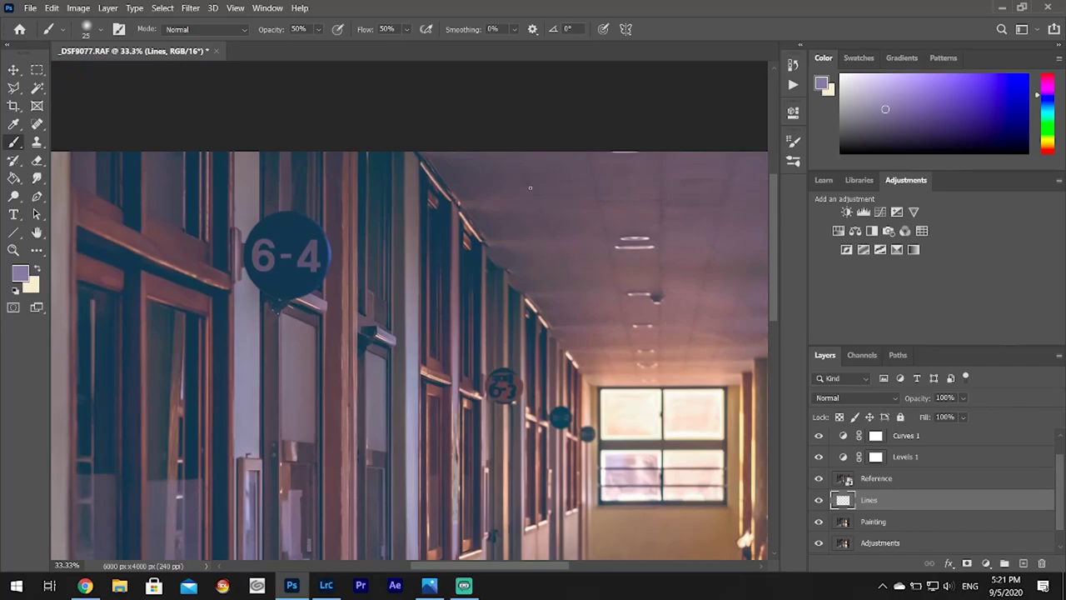
key(ctrl+plus)
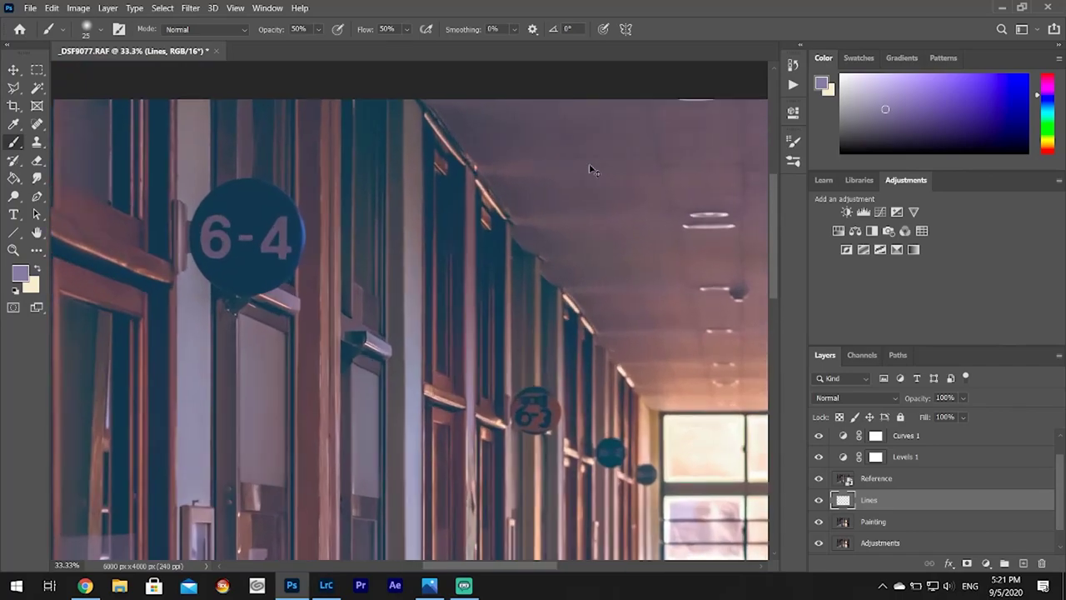
drag(523, 562, 569, 563)
scroll(501, 115, up, 1)
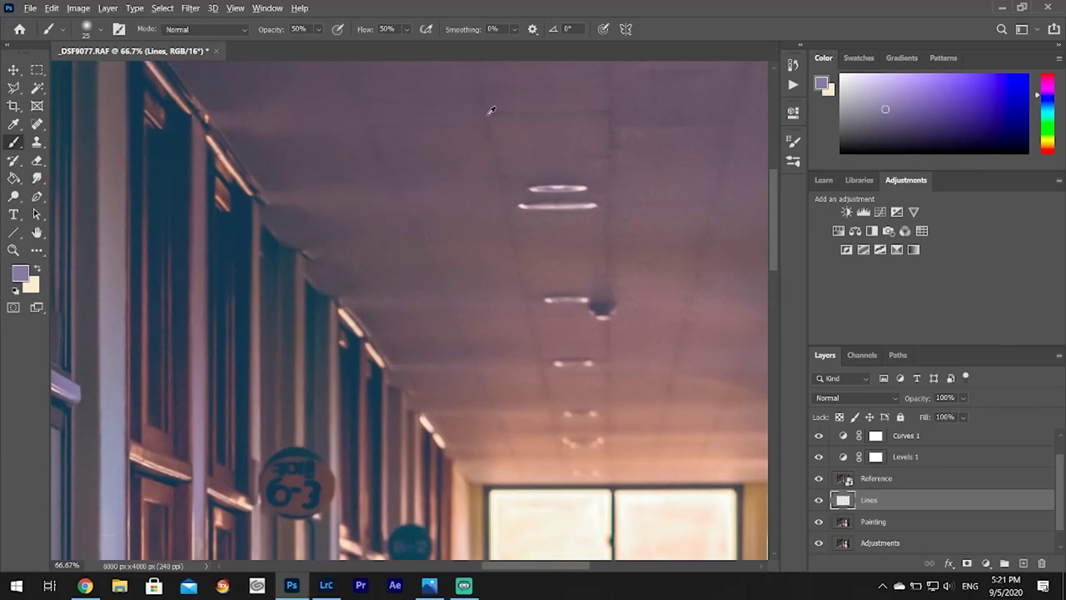
alt+click(490, 110)
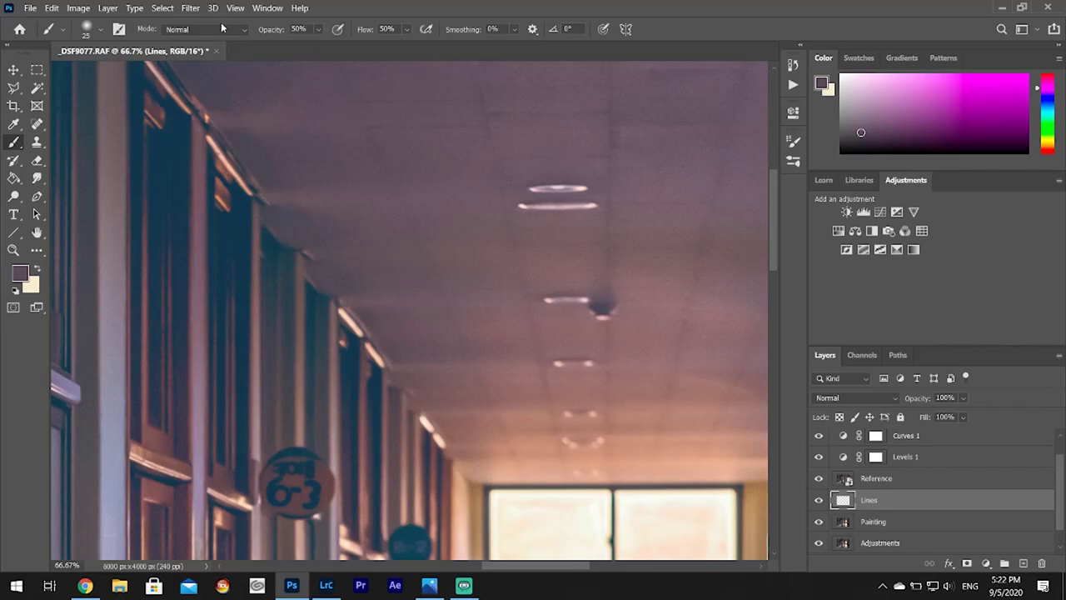
click(101, 33)
click(30, 133)
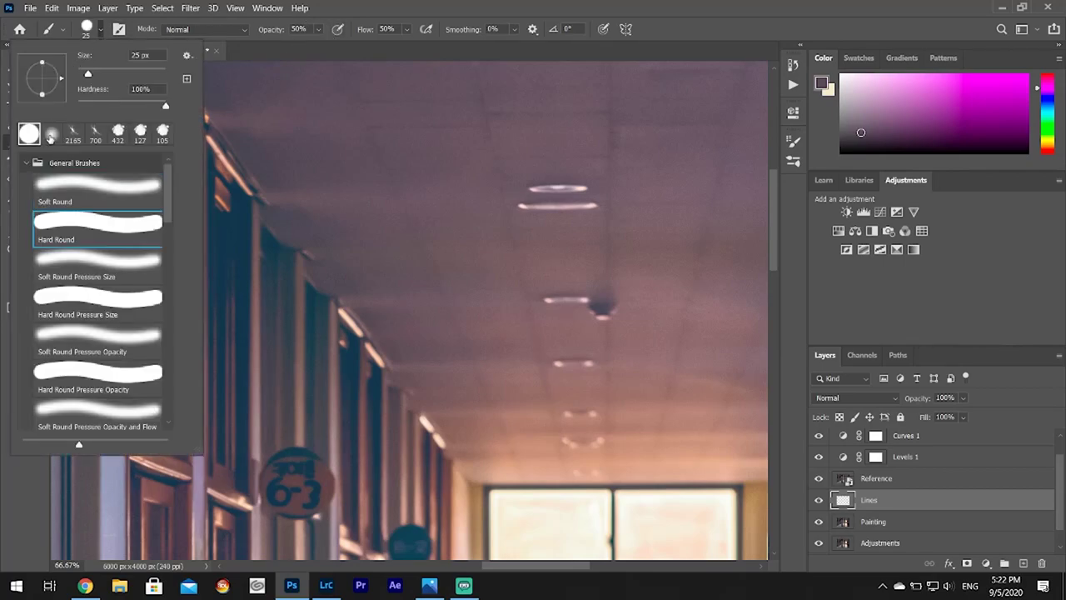
click(142, 55)
text(3)
key(Return)
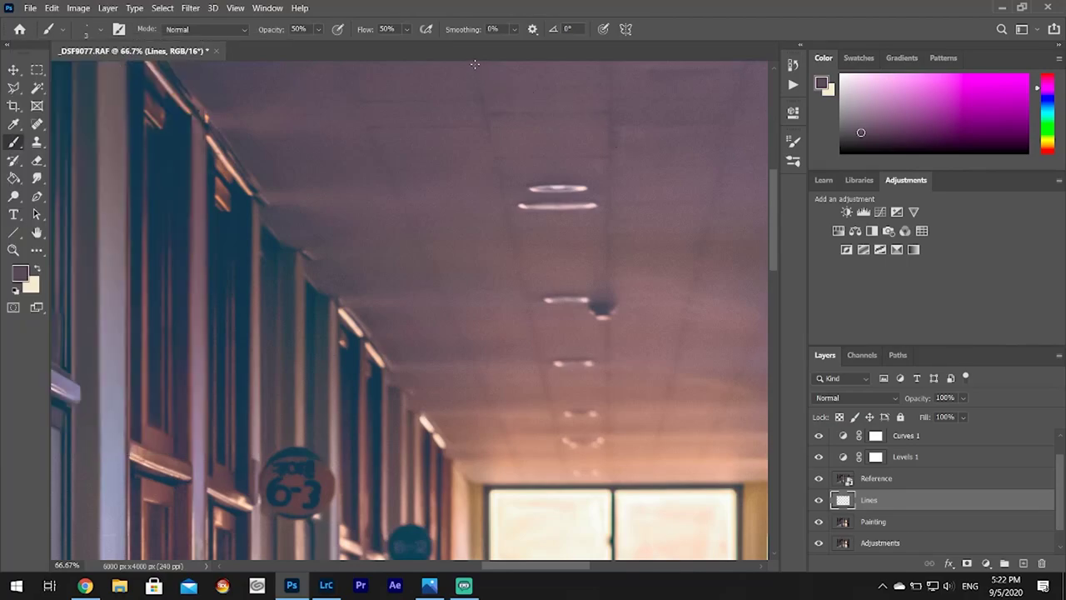
- Resample the paint colour from the dark ceiling fixture and set the hard round brush size to 6 px
alt+click(493, 110)
alt+click(601, 307)
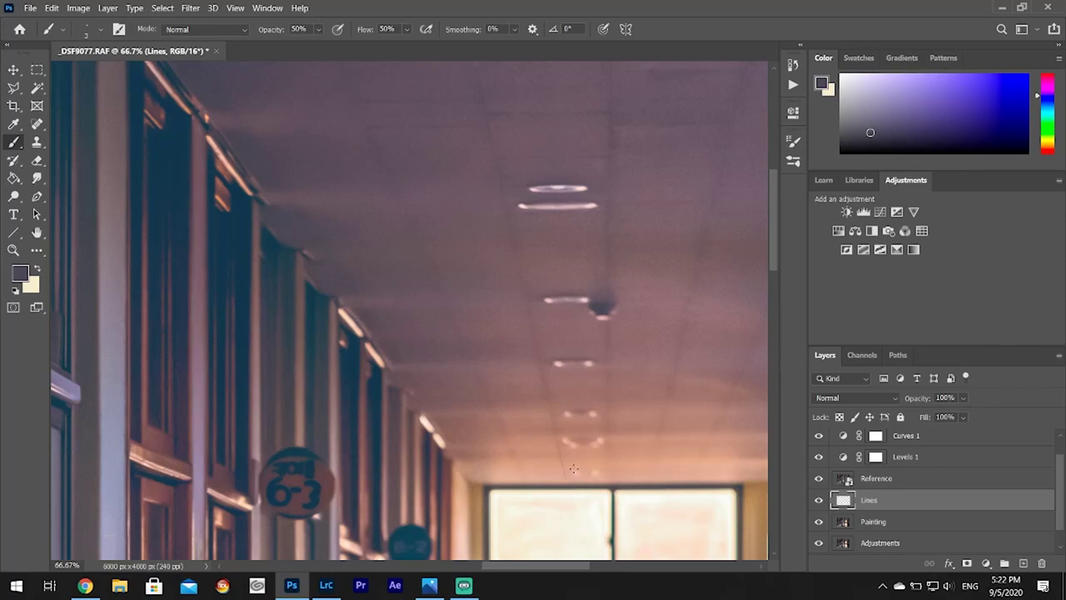
click(100, 30)
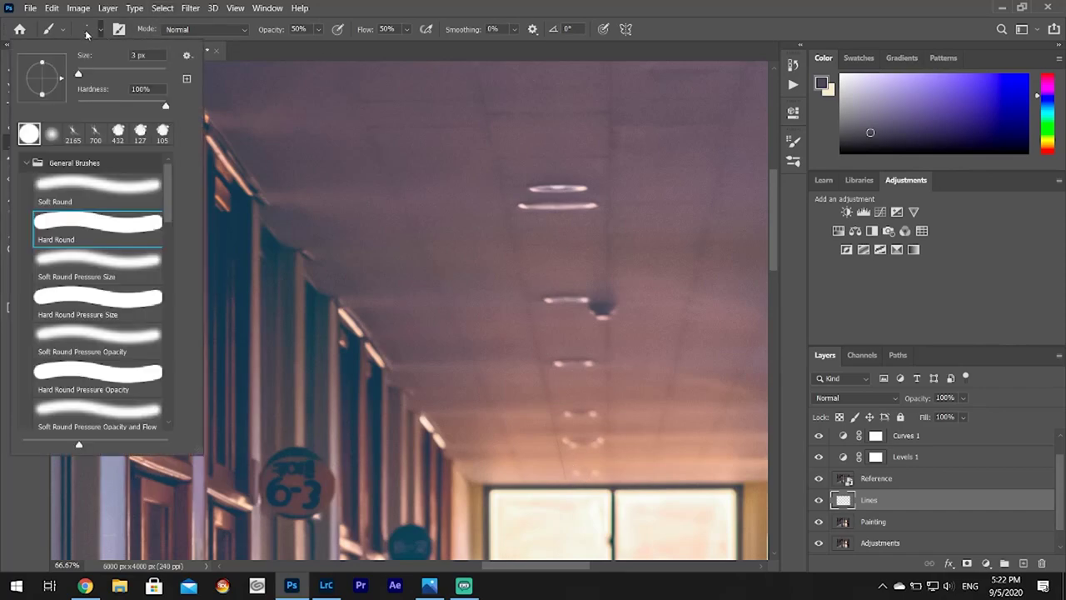
click(131, 55)
text(6)
key(Return)
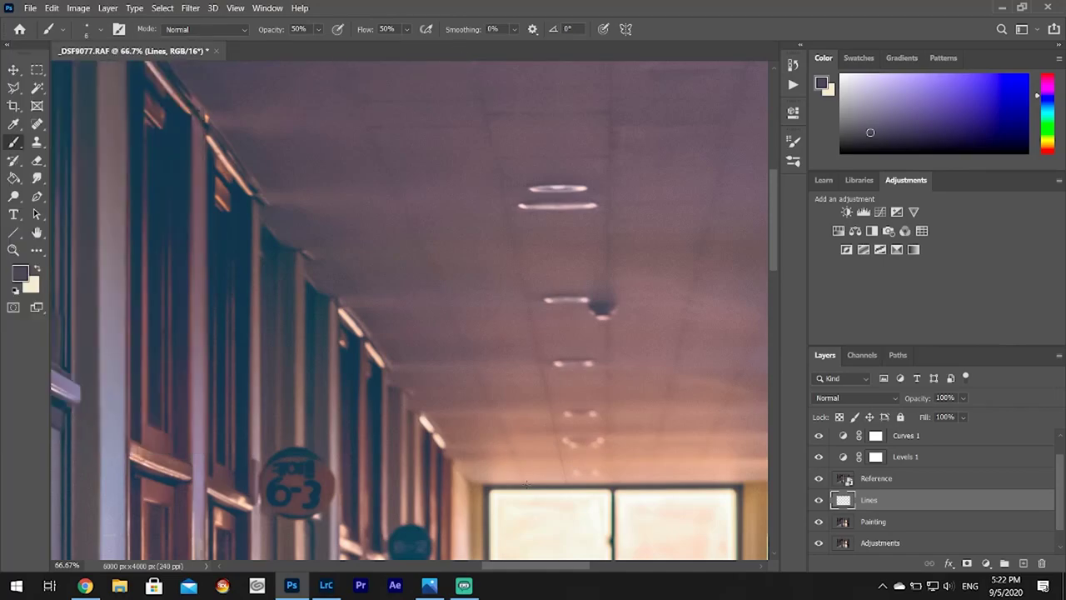
- Trace the ceiling panel seams with straight dark lines converging on the end window, covering the centre and right side
drag(524, 483, 511, 455)
shift+click(607, 482)
drag(515, 566, 555, 567)
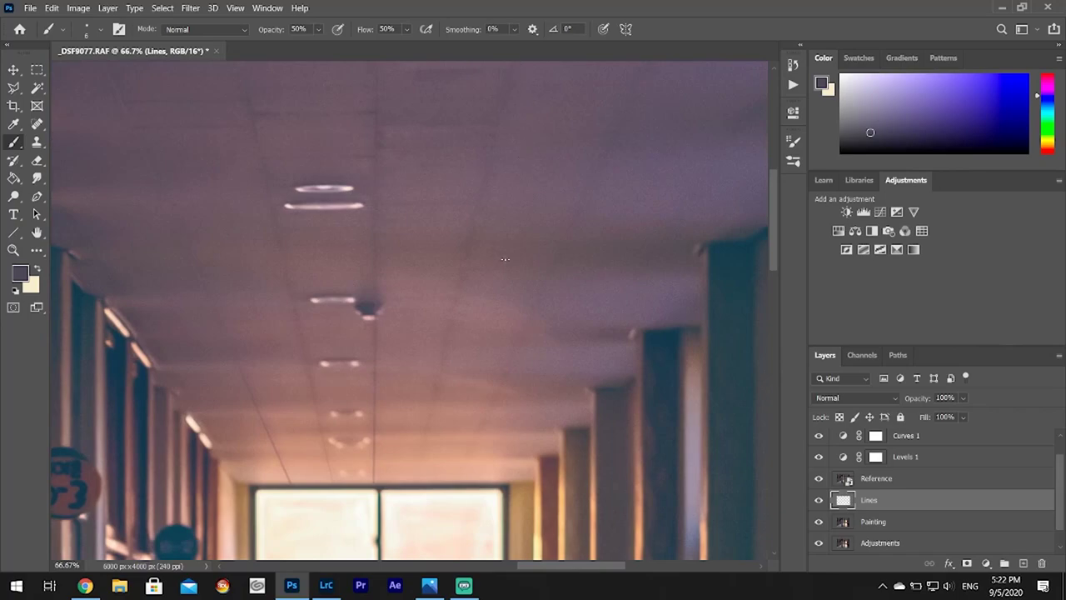
drag(410, 484, 487, 254)
drag(556, 566, 577, 566)
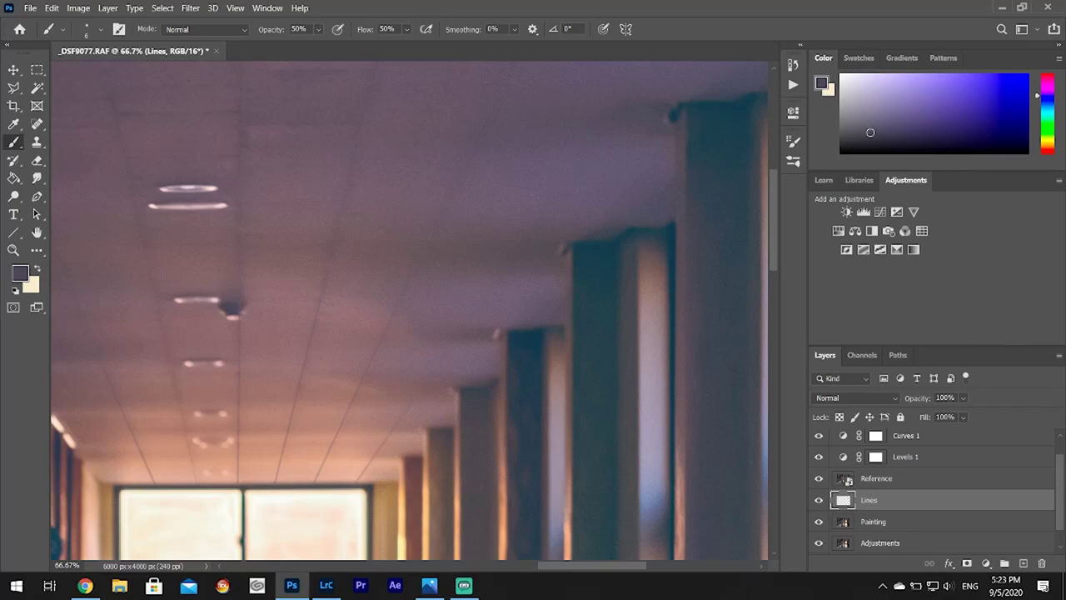
- Trace the remaining ceiling seams on the left side with thin straight lines running from the end window to the image's upper edge
drag(633, 567, 553, 563)
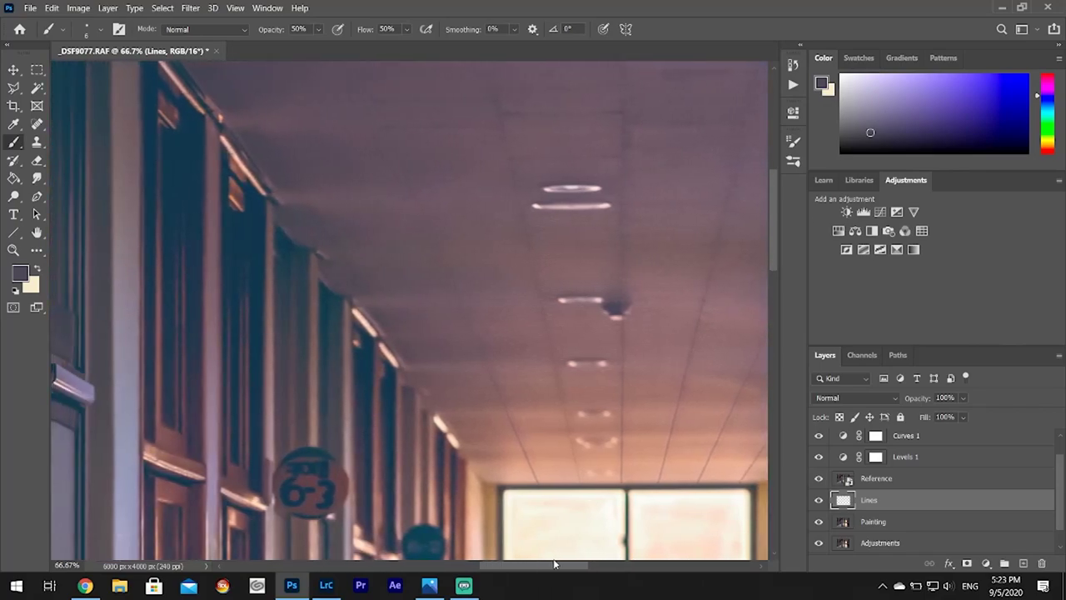
scroll(552, 437, up, 2)
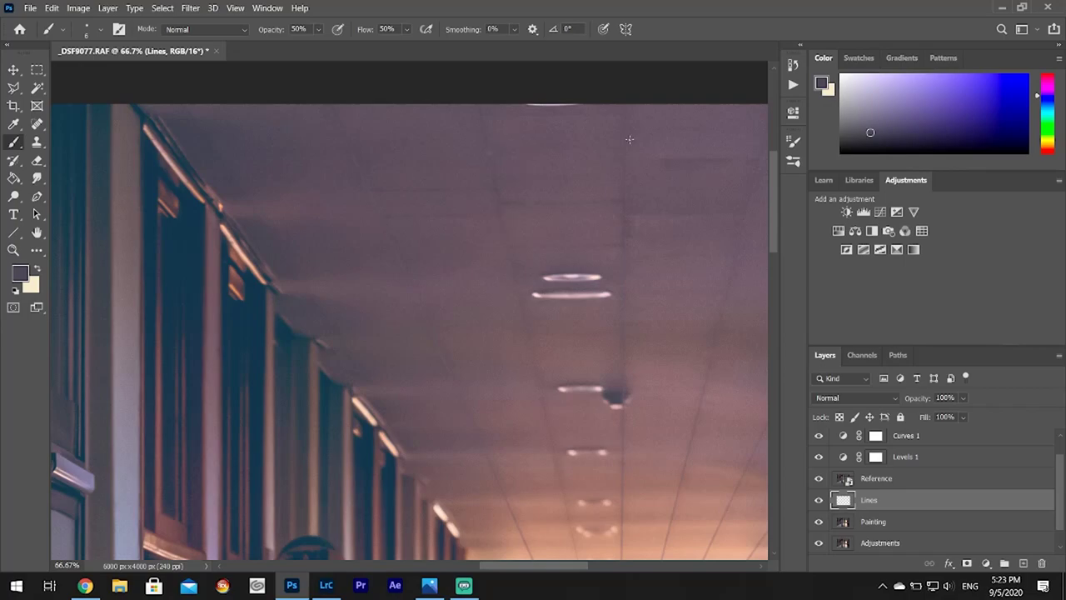
scroll(503, 427, down, 2)
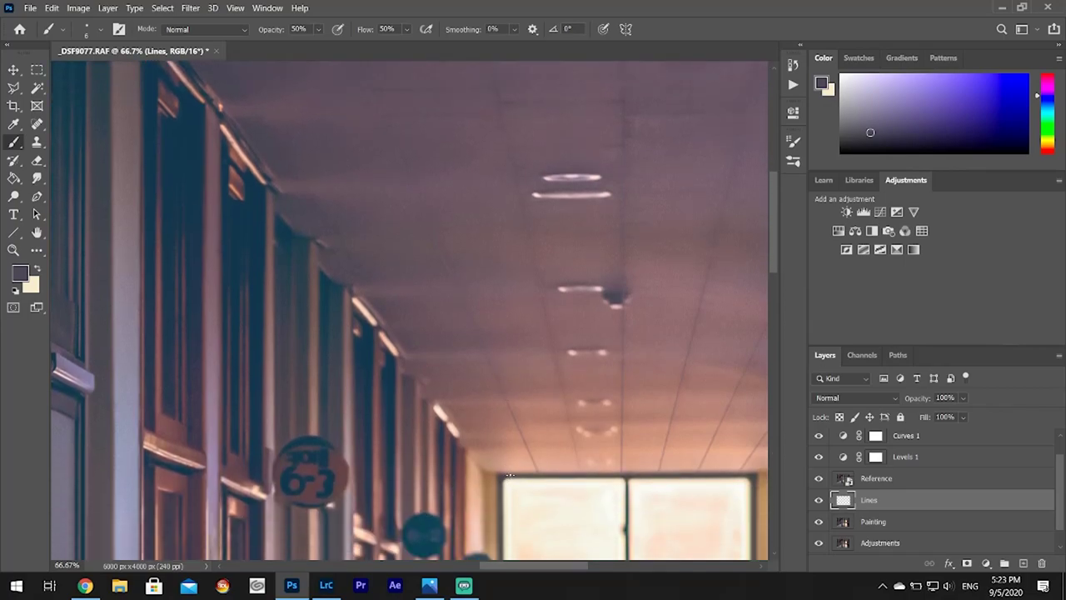
scroll(503, 462, up, 2)
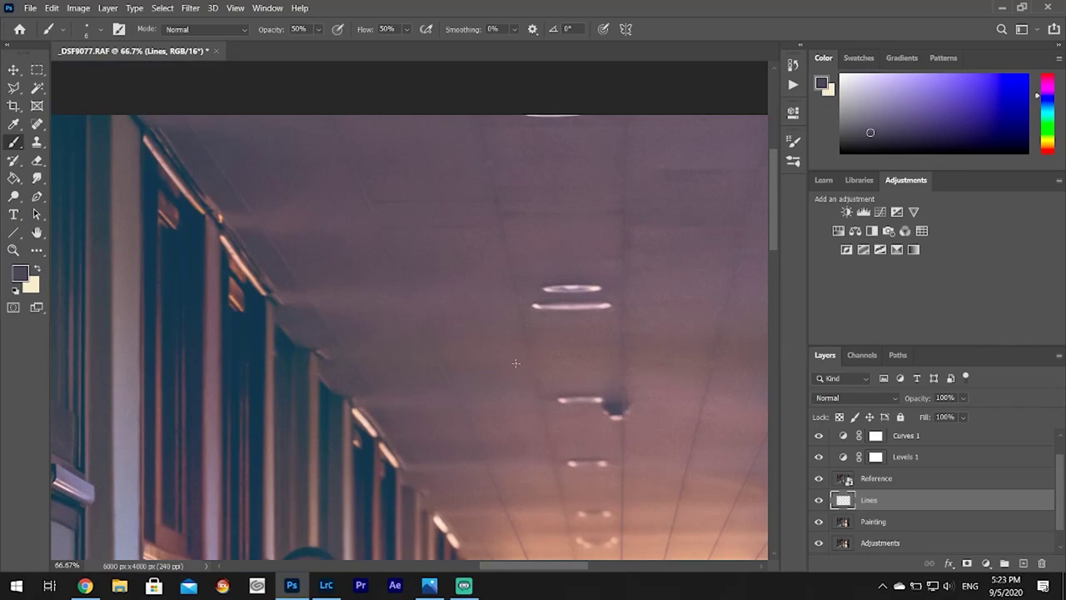
key(ctrl+minus)
key(ctrl+minus)
key(ctrl+minus)
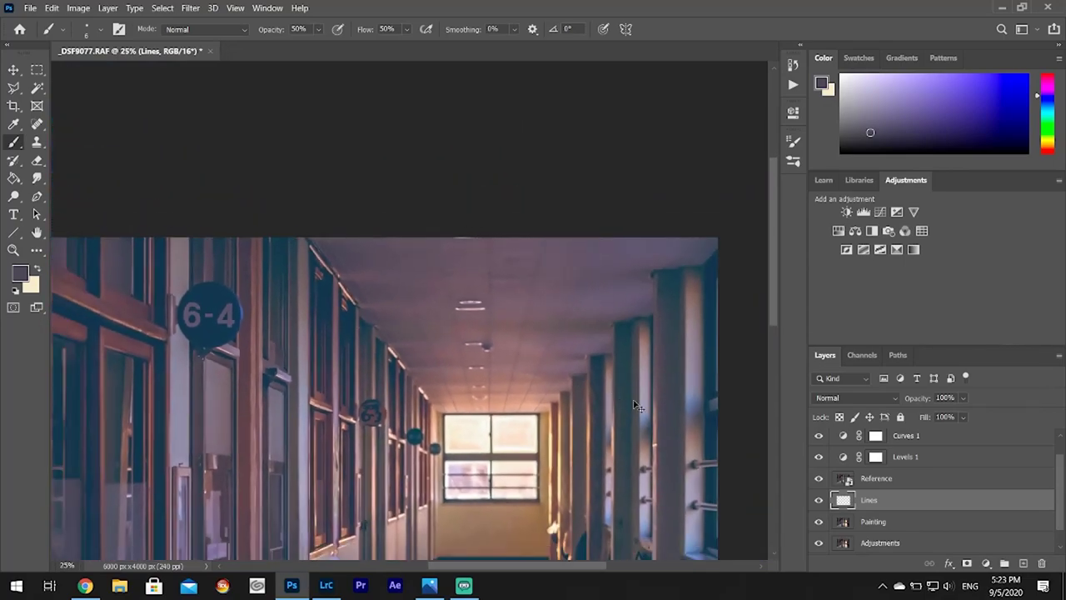
key(ctrl+minus)
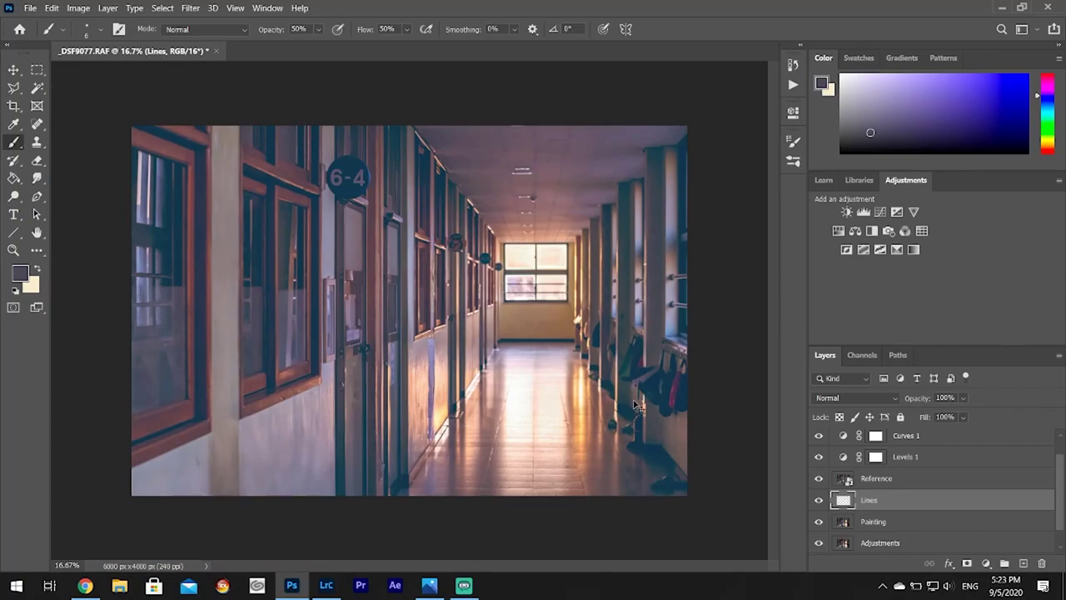
- Switch to the Eraser with a soft round 146 px tip for cleaning up the seam lines near the left wall
key(ctrl+plus)
key(ctrl+plus)
key(ctrl+plus)
scroll(635, 400, up, 3)
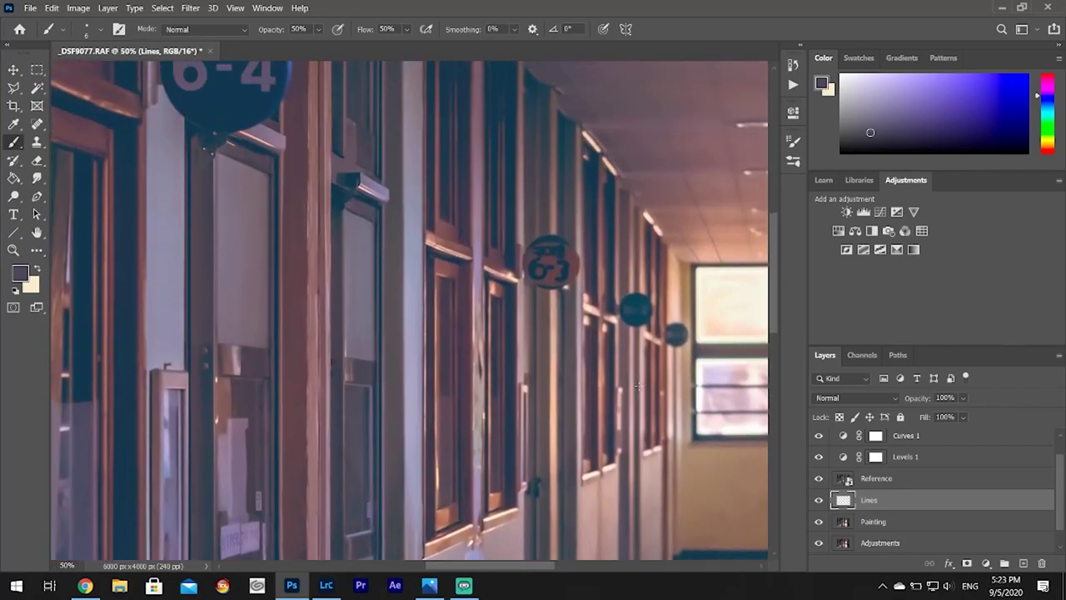
scroll(637, 385, up, 3)
drag(542, 571, 595, 582)
click(37, 160)
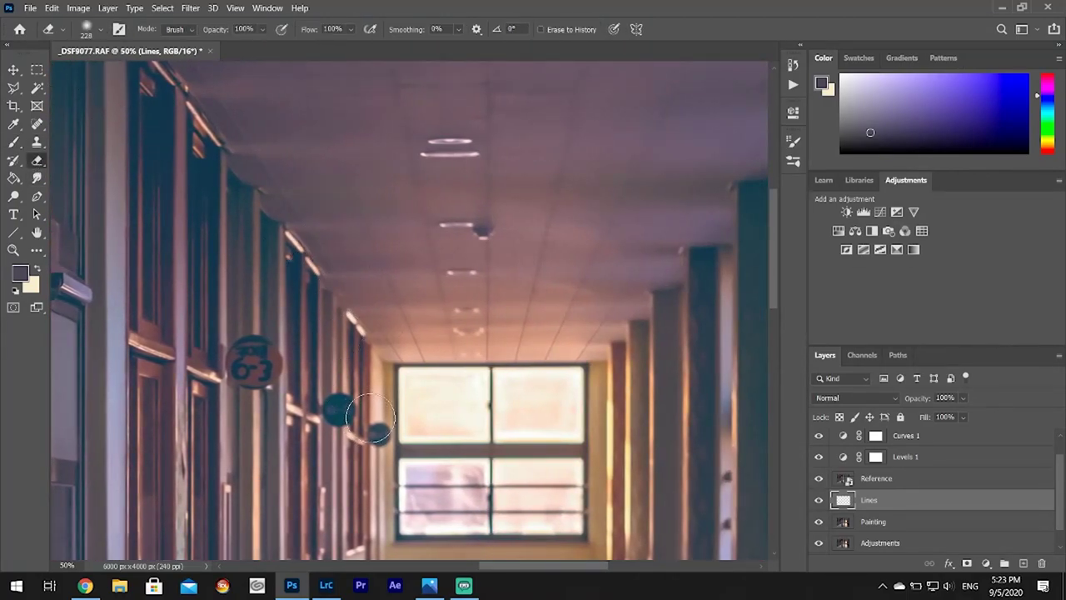
click(90, 30)
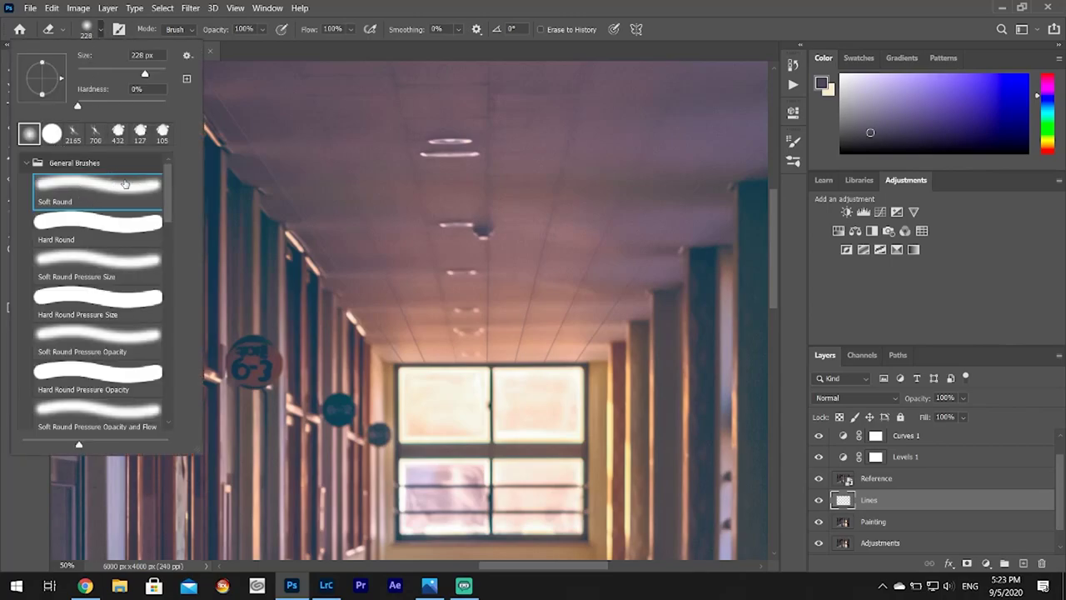
drag(145, 76, 131, 74)
click(397, 393)
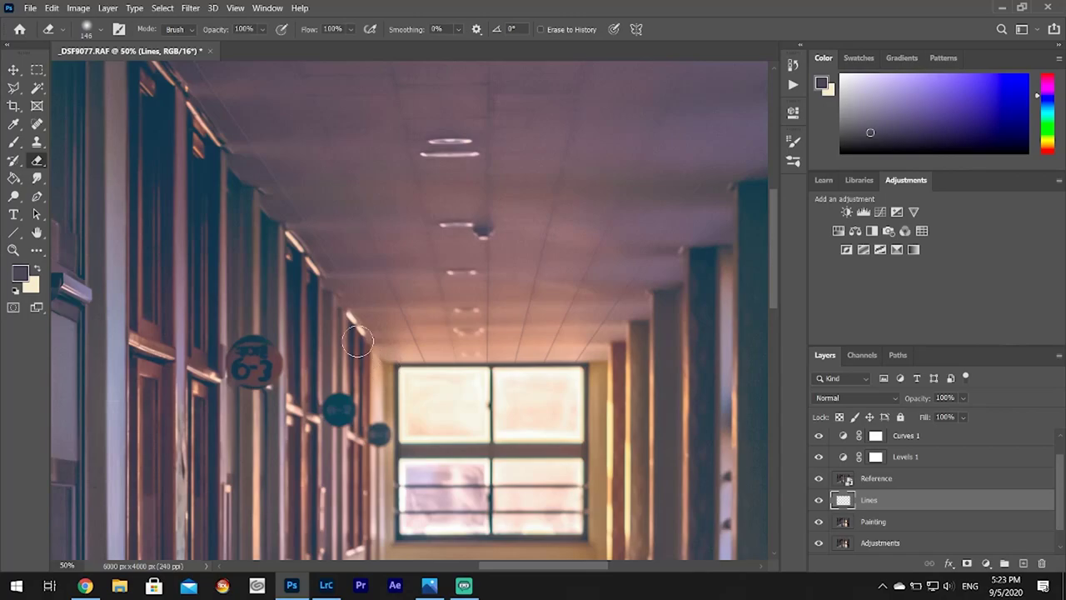
- Inspect the traced ceiling lines up close at 100% zoom, from the end window to the image's upper edge along the left wall
key(ctrl+plus)
key(ctrl+plus)
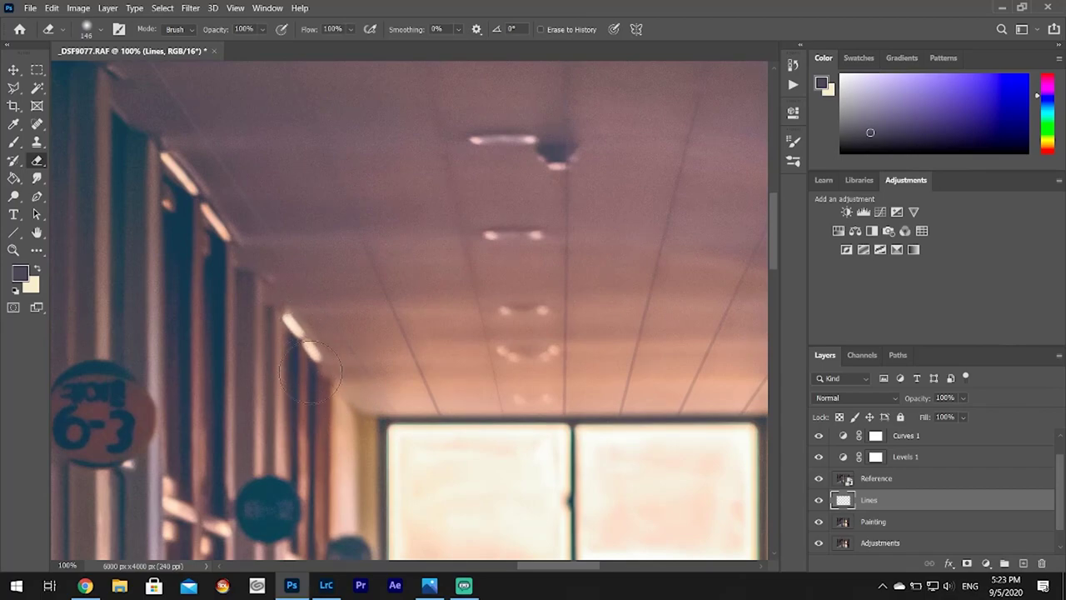
scroll(279, 321, up, 5)
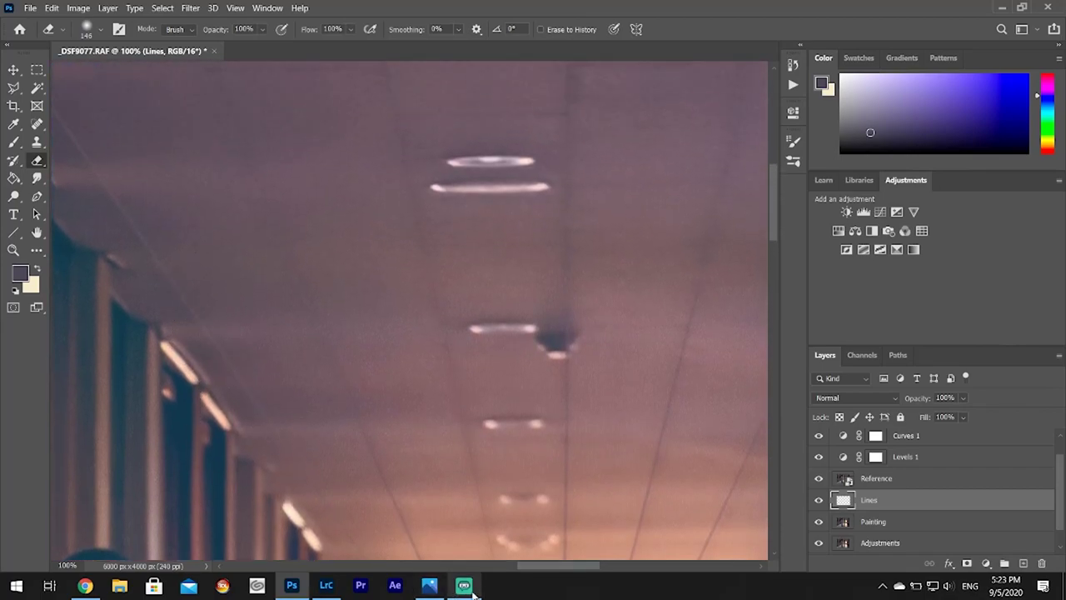
drag(536, 567, 519, 567)
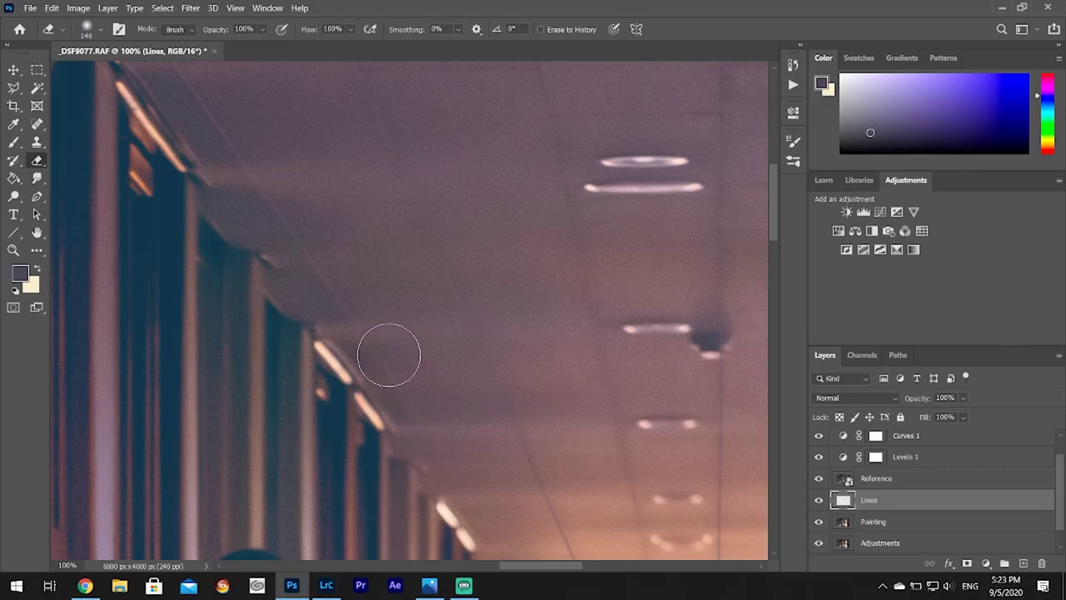
scroll(358, 299, down, 1)
scroll(275, 171, up, 5)
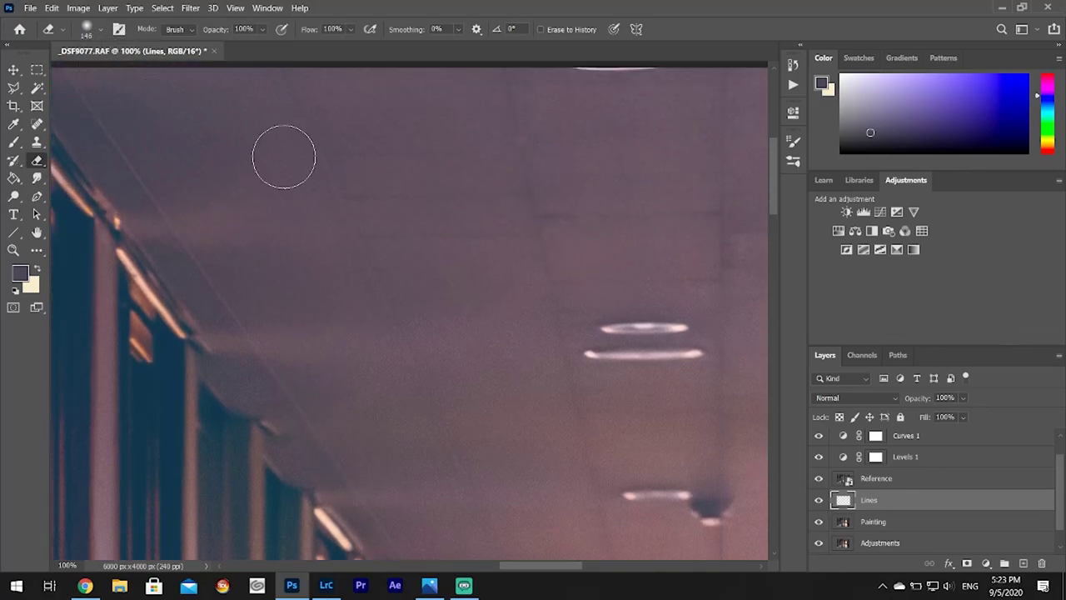
scroll(325, 258, down, 2)
scroll(416, 408, down, 6)
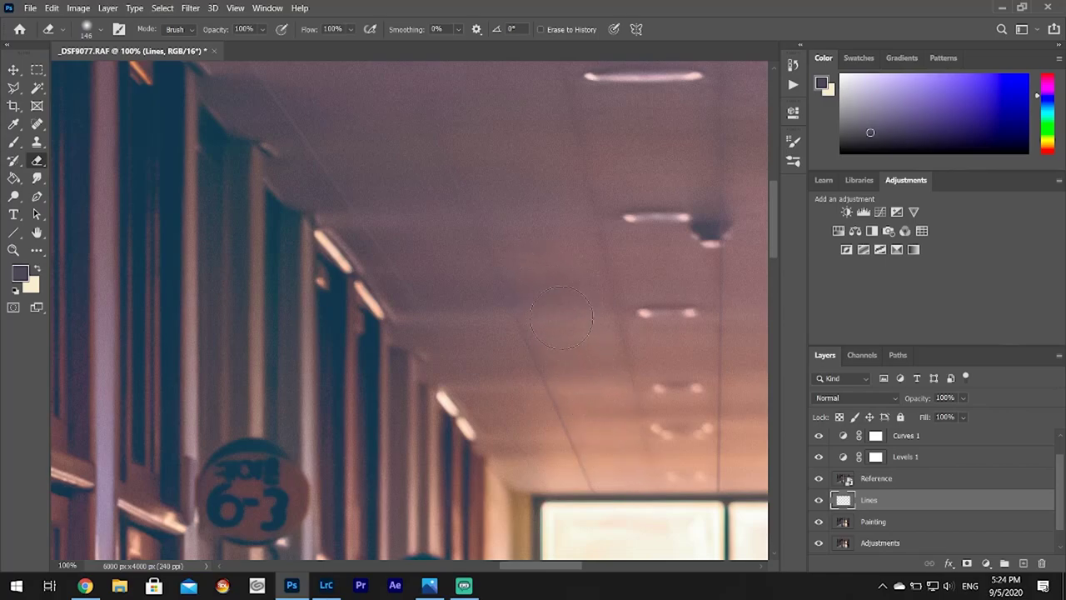
scroll(533, 212, up, 10)
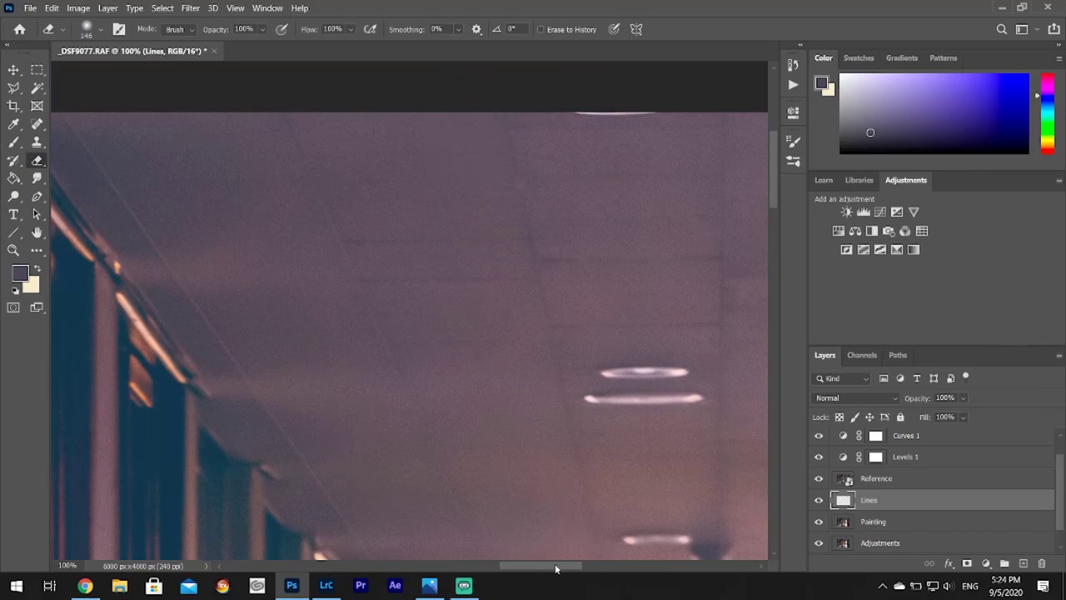
- Reduce the soft round Eraser tip to 62 px for finer cleanup of the ceiling seam lines
drag(556, 568, 591, 569)
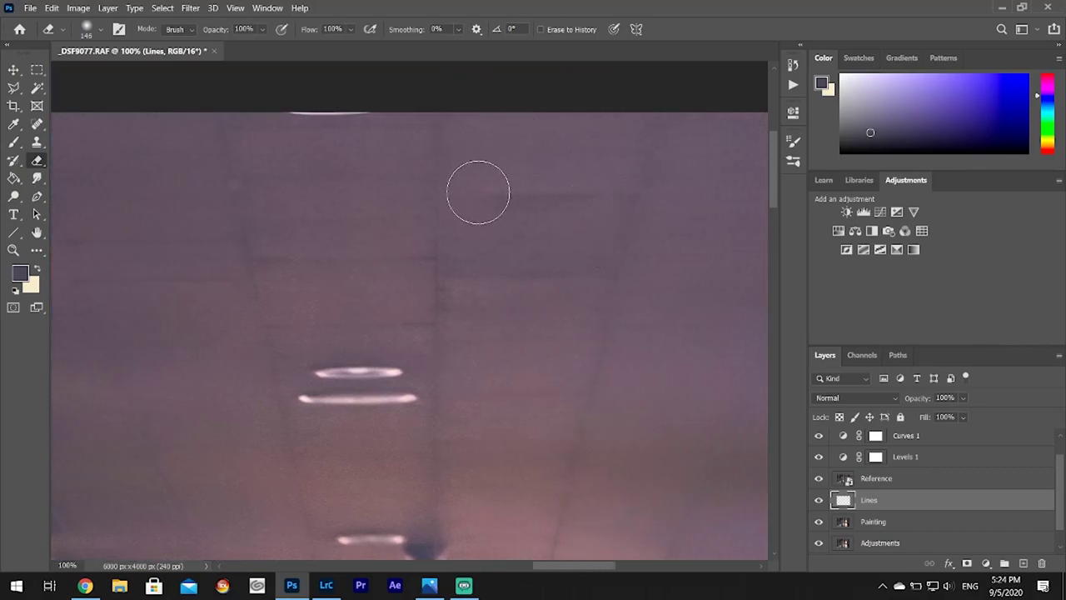
scroll(505, 229, down, 10)
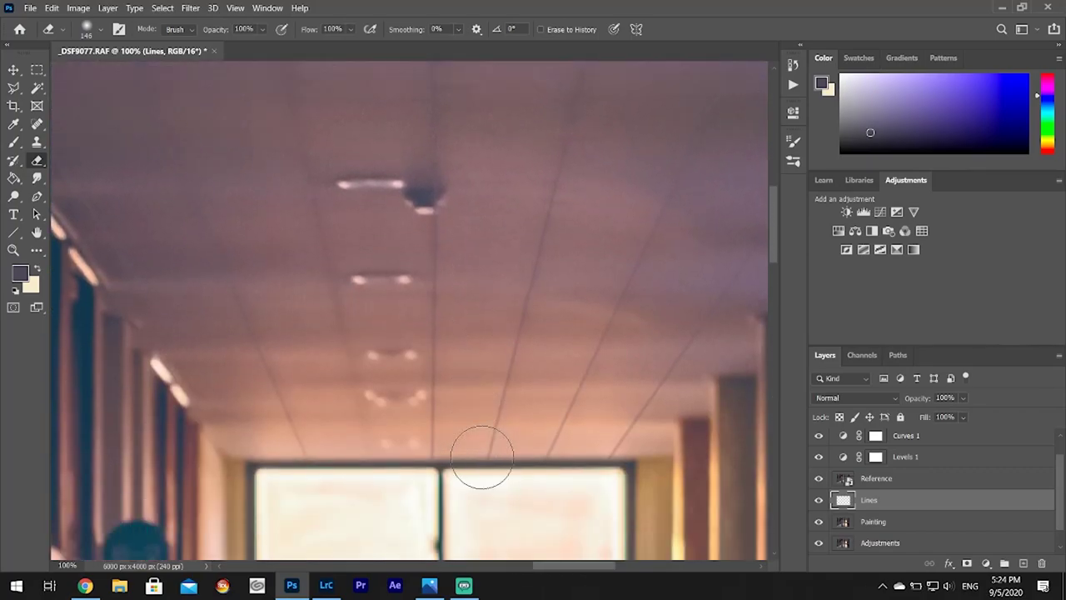
click(101, 30)
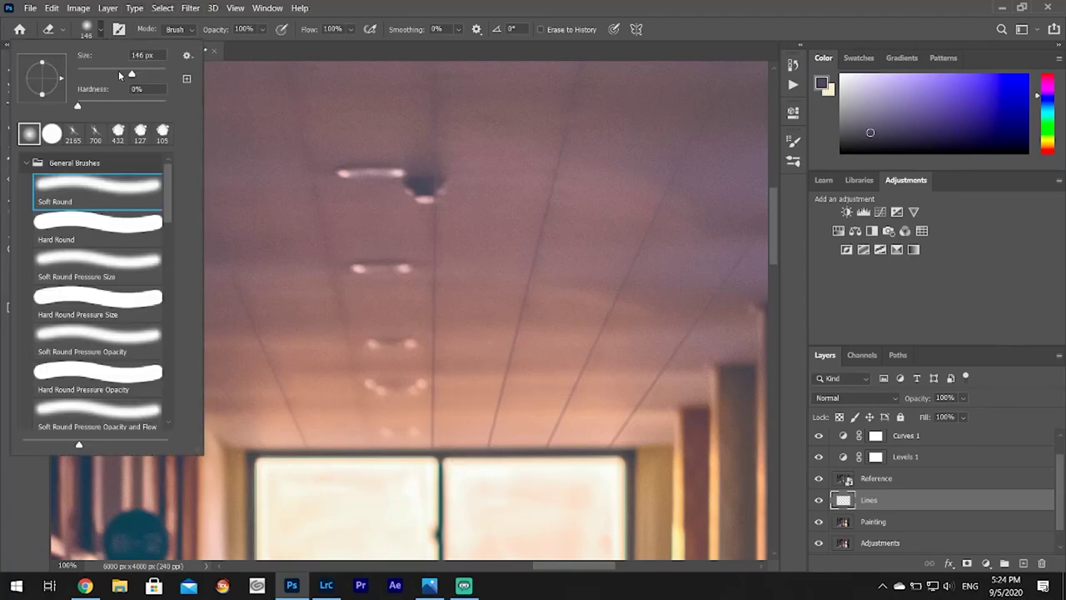
key(Return)
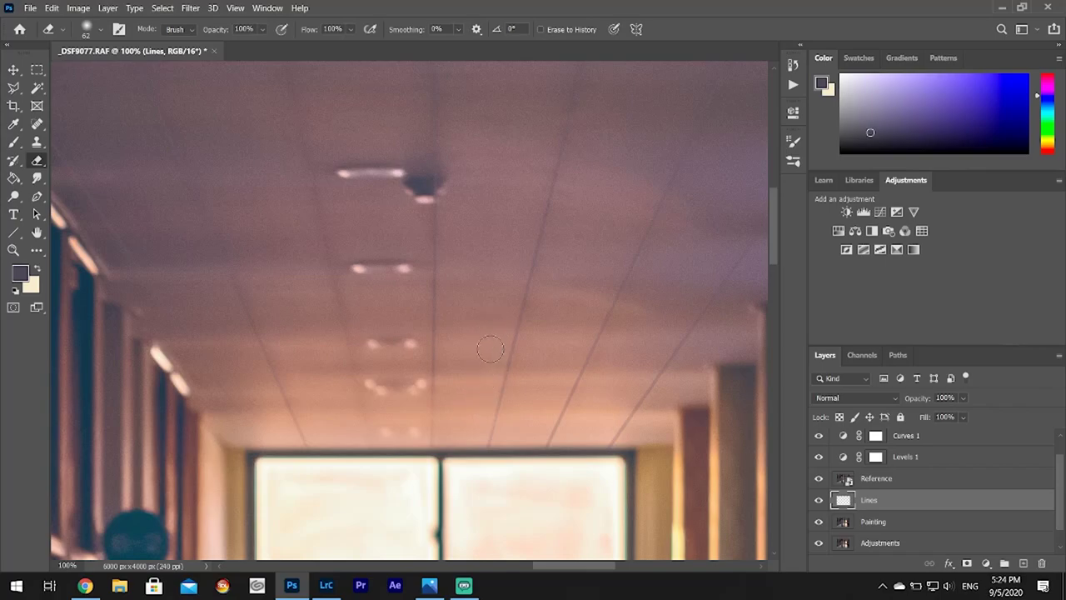
- Soften the traced seam lines with the Eraser on the right side of the ceiling, between the end window and the pillars
scroll(493, 215, up, 2)
scroll(494, 215, up, 10)
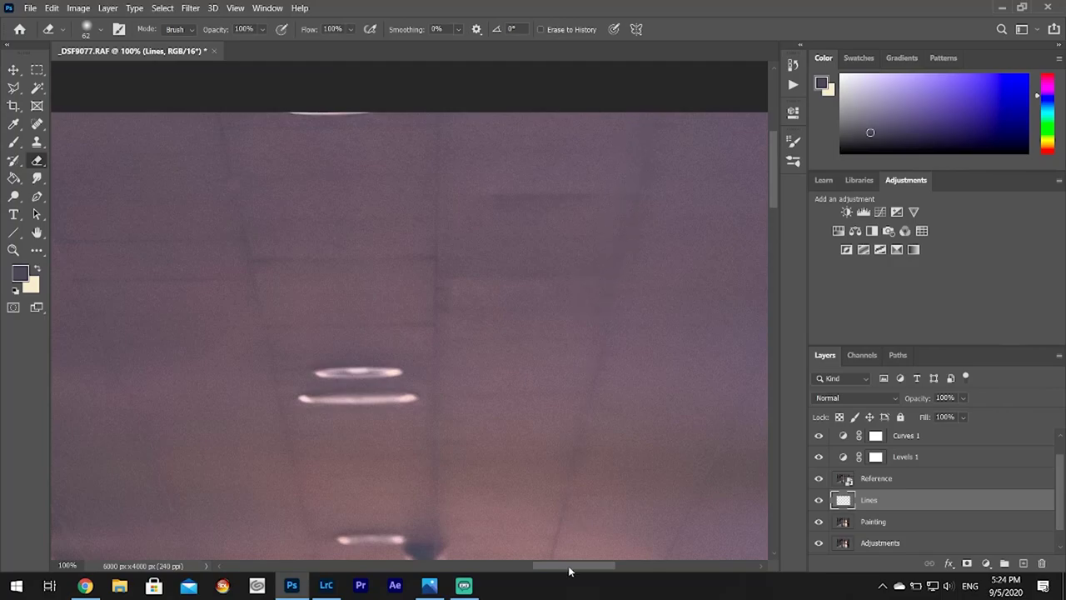
drag(570, 567, 635, 575)
scroll(341, 479, down, 10)
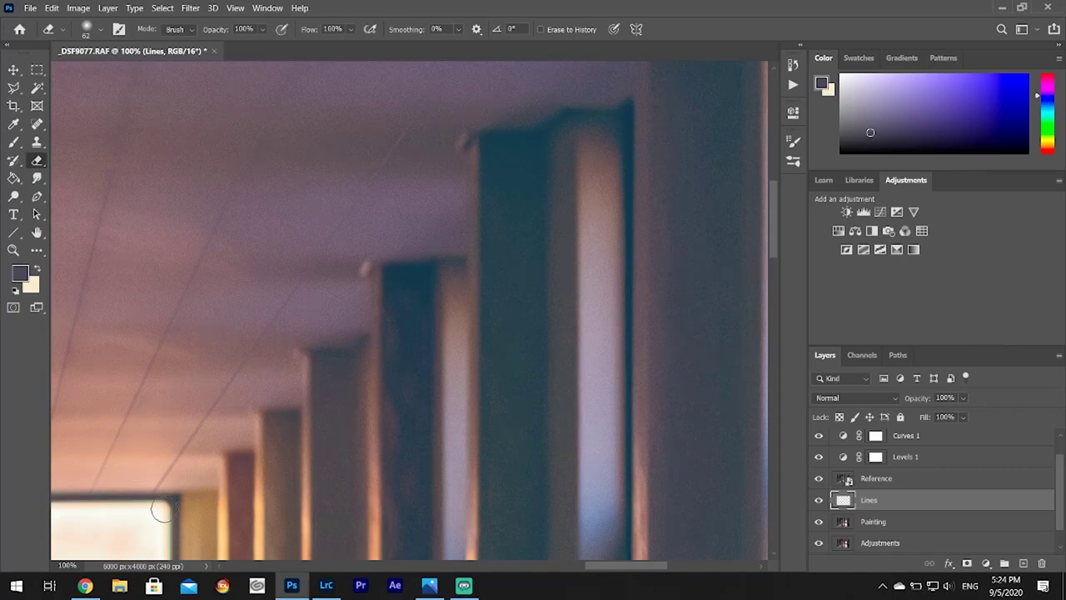
mouse_move(218, 437)
mouse_down()
mouse_move(183, 477)
mouse_move(236, 409)
mouse_move(164, 397)
mouse_move(147, 414)
mouse_move(181, 358)
mouse_up()
scroll(456, 150, up, 3)
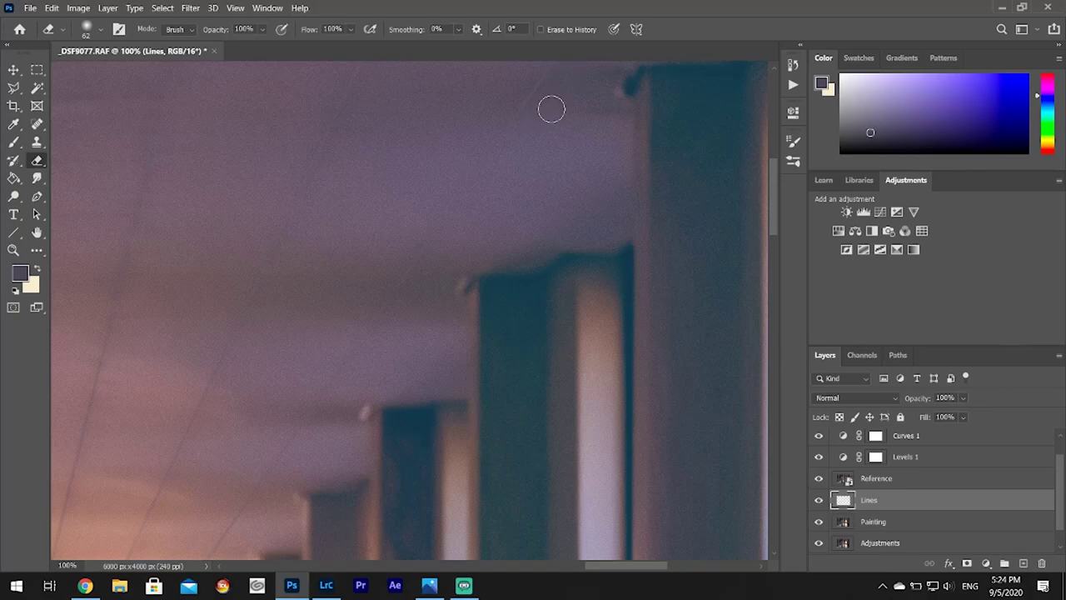
- Compare the whole image with the Lines layer hidden and shown
key(ctrl+minus)
key(ctrl+minus)
key(ctrl+minus)
key(ctrl+minus)
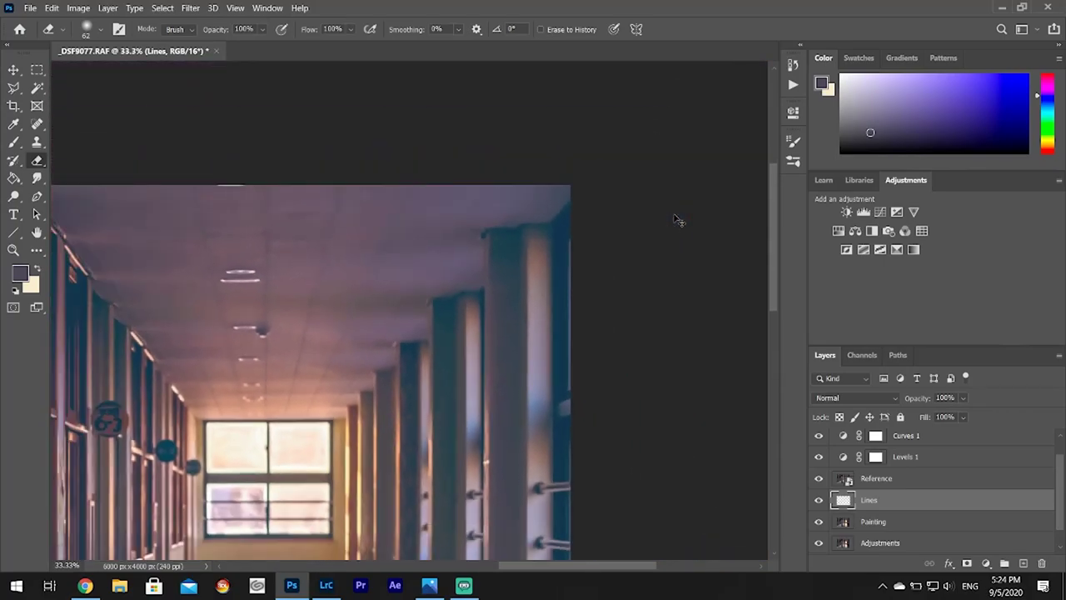
key(ctrl+minus)
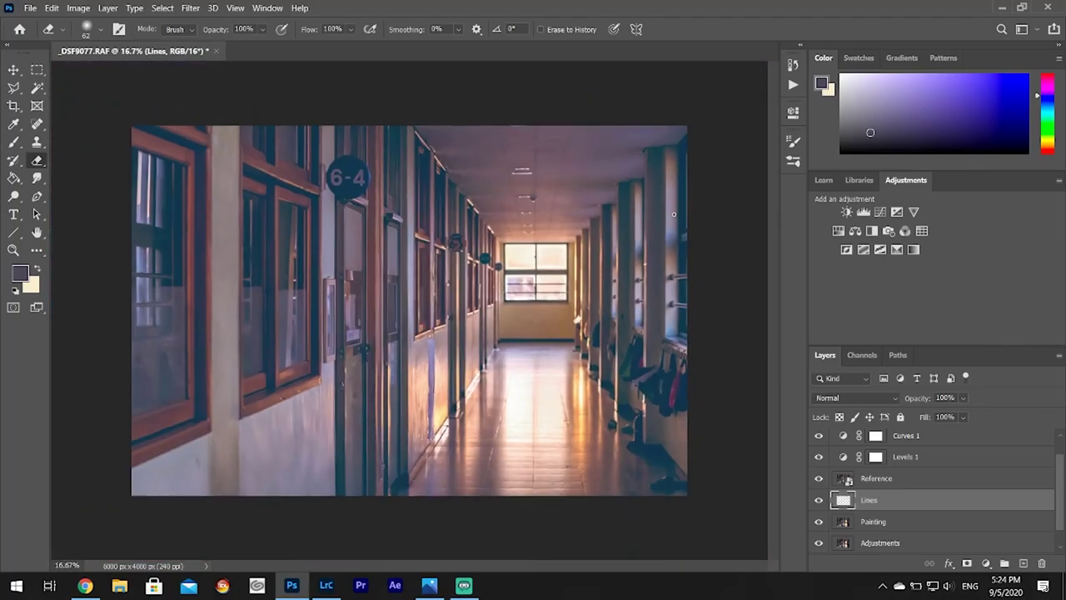
click(819, 501)
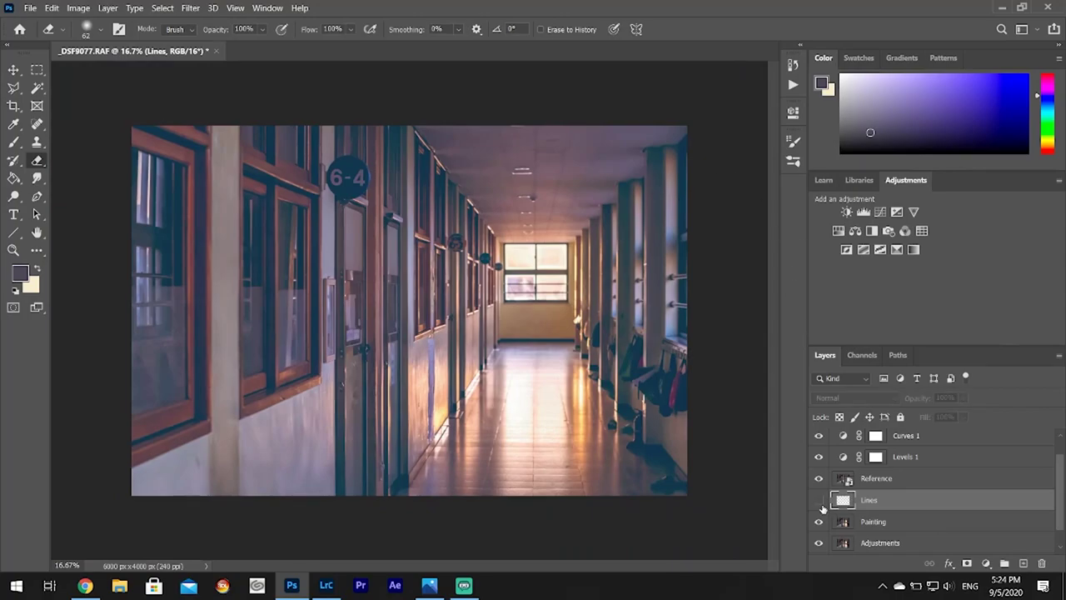
click(820, 502)
click(820, 501)
click(820, 501)
- Compare the ceiling up close at 50% zoom with the Lines layer hidden and shown
key(ctrl+plus)
key(ctrl+plus)
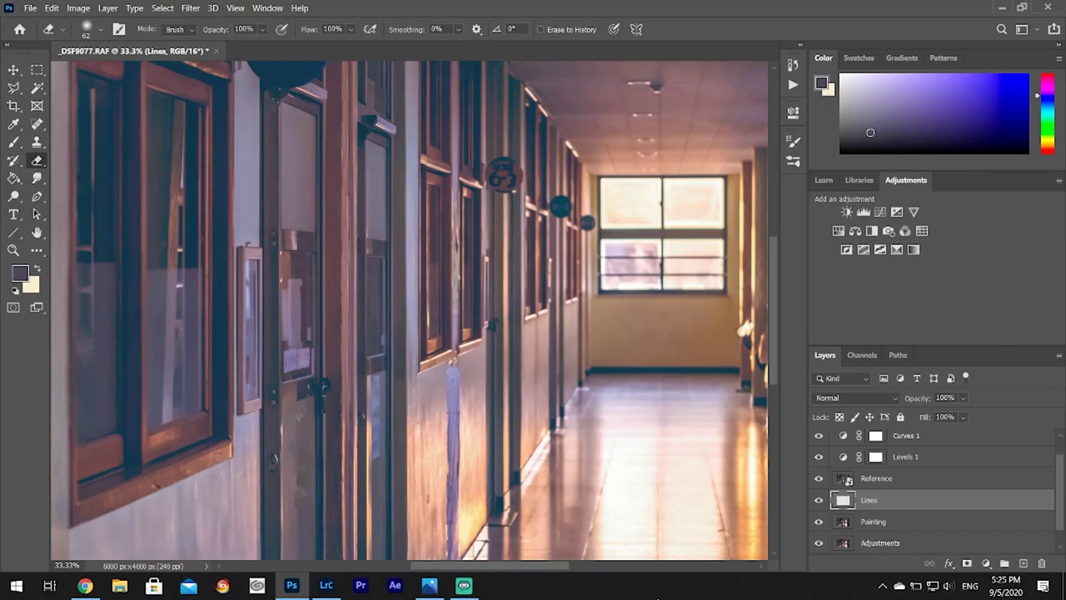
drag(530, 567, 583, 567)
scroll(520, 218, up, 3)
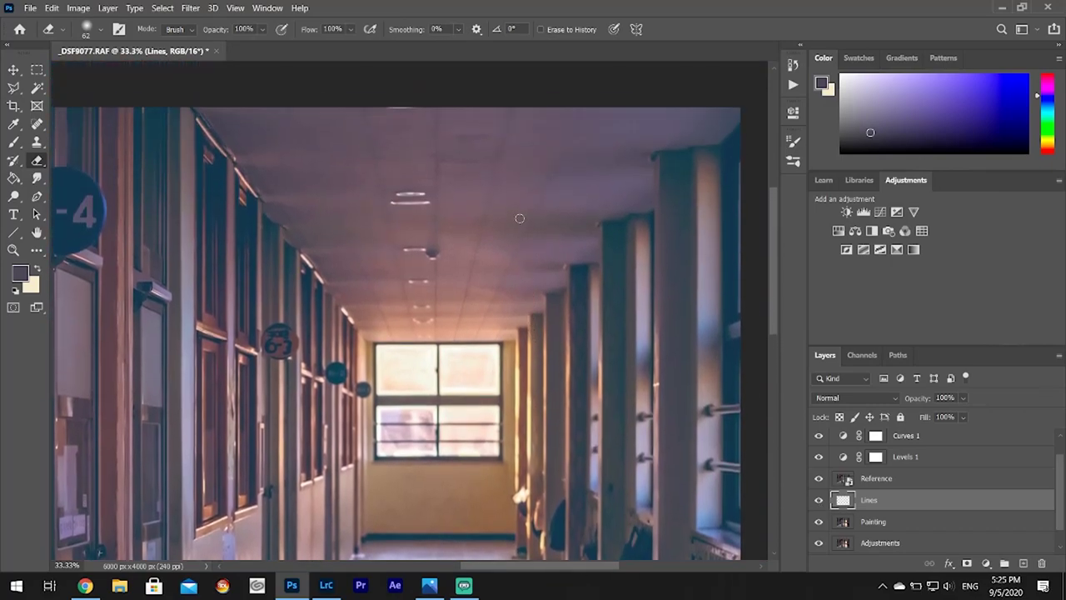
key(ctrl+plus)
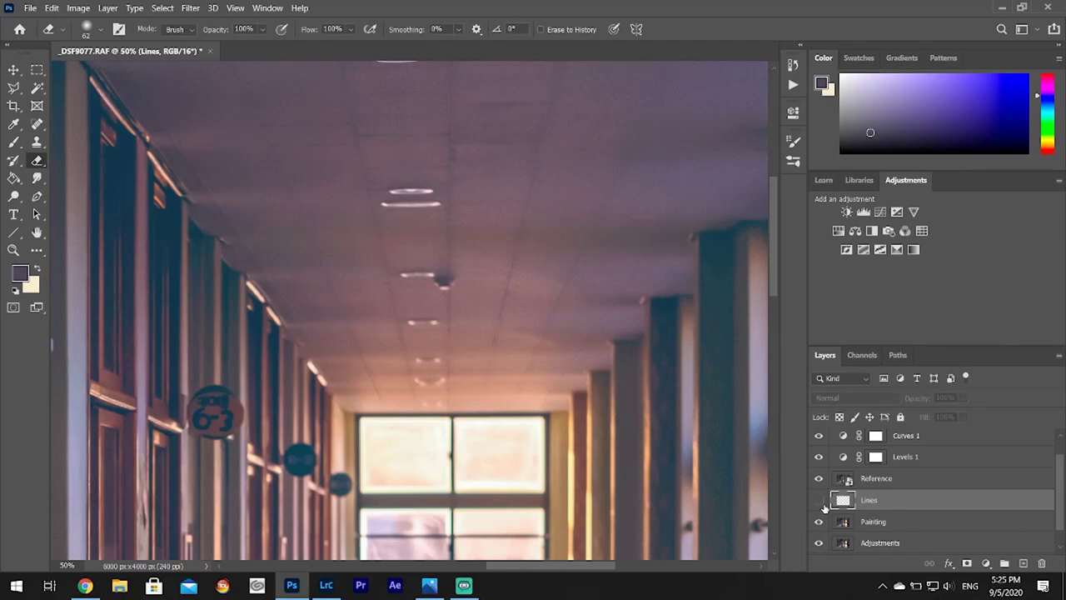
click(821, 503)
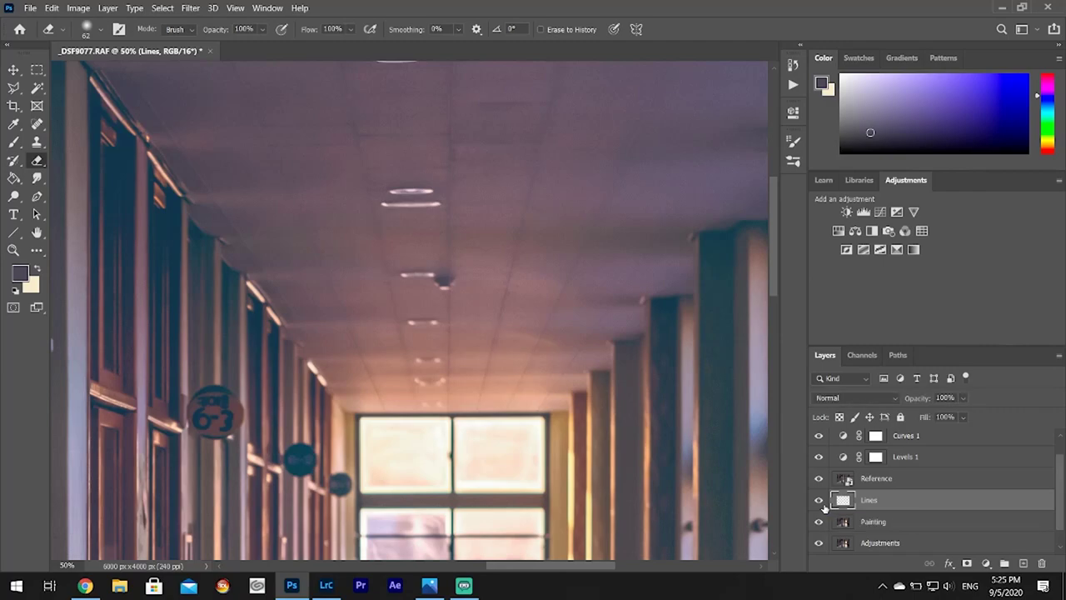
click(821, 503)
click(821, 503)
click(821, 503)
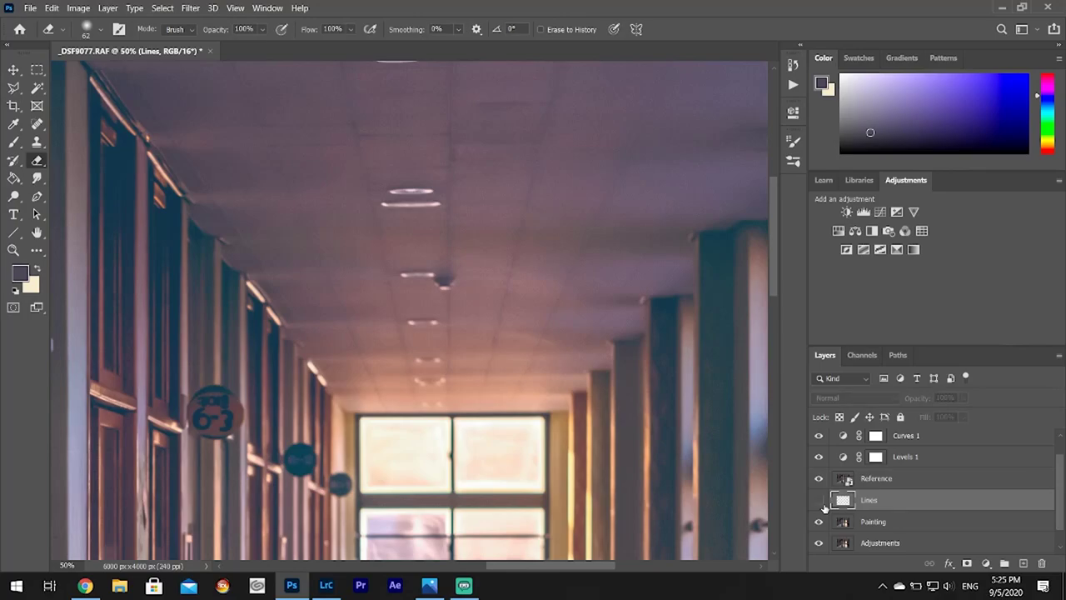
click(821, 504)
- Examine the classroom wall, the pillars and the hanging bags up close for further edges to trace, ending on the full image
key(ctrl+minus)
key(ctrl+minus)
key(ctrl+minus)
key(ctrl+minus)
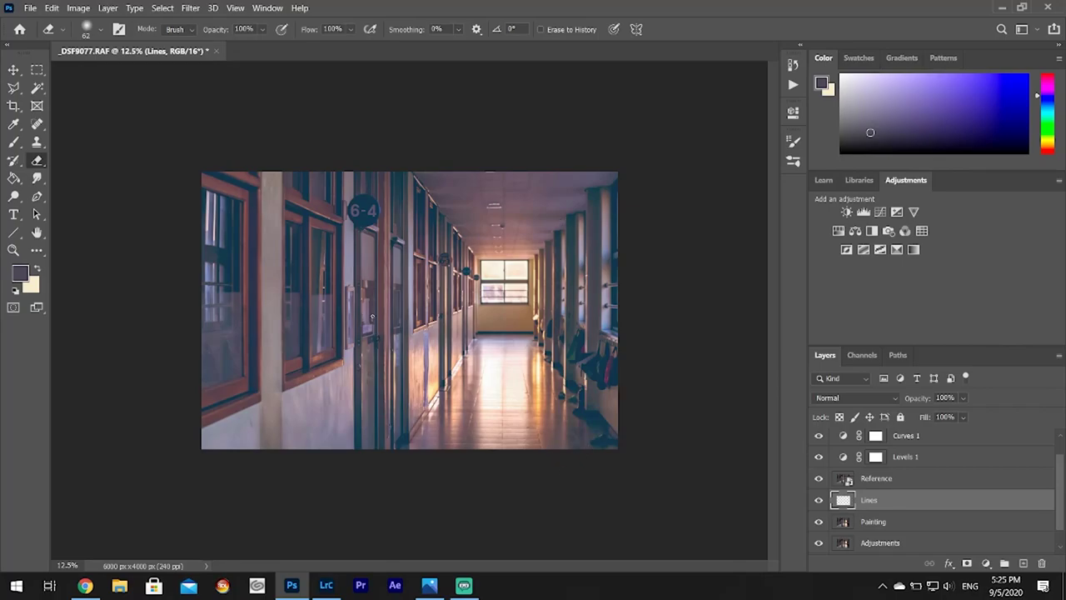
scroll(371, 316, up, 4)
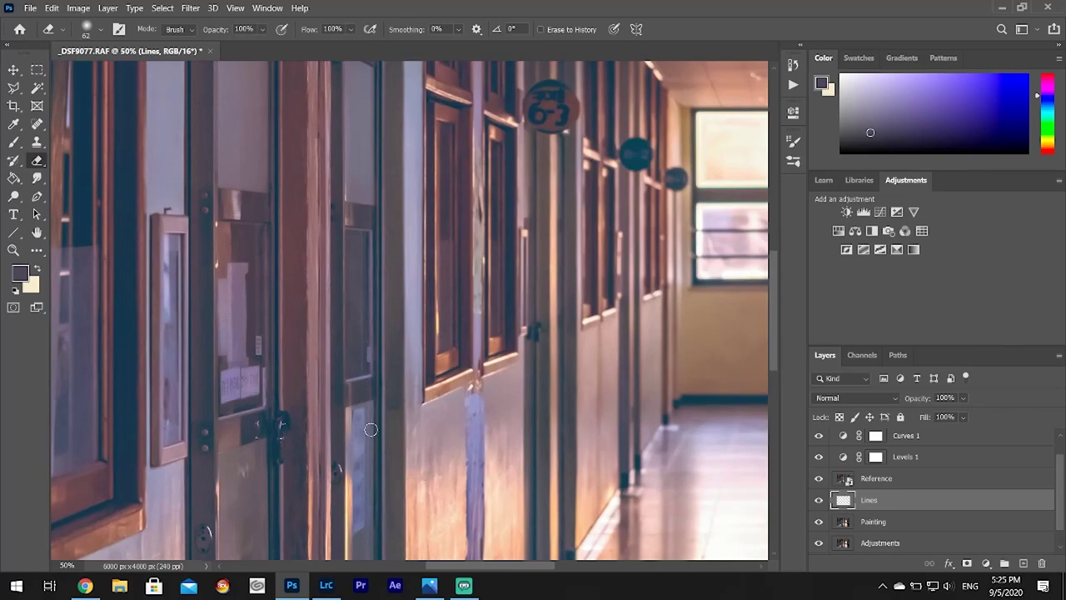
scroll(475, 459, up, 5)
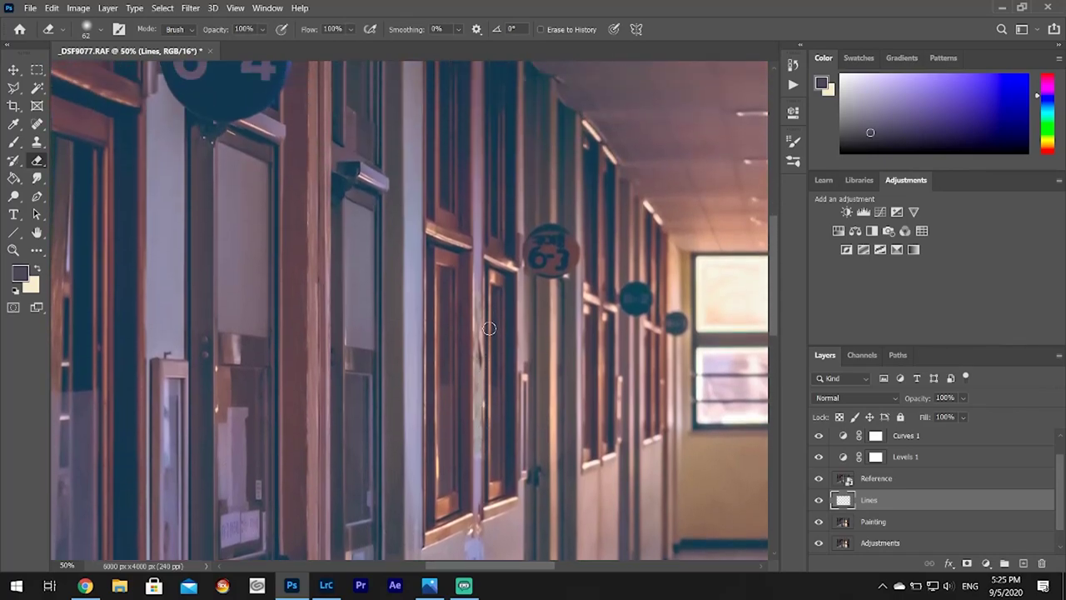
scroll(454, 129, up, 2)
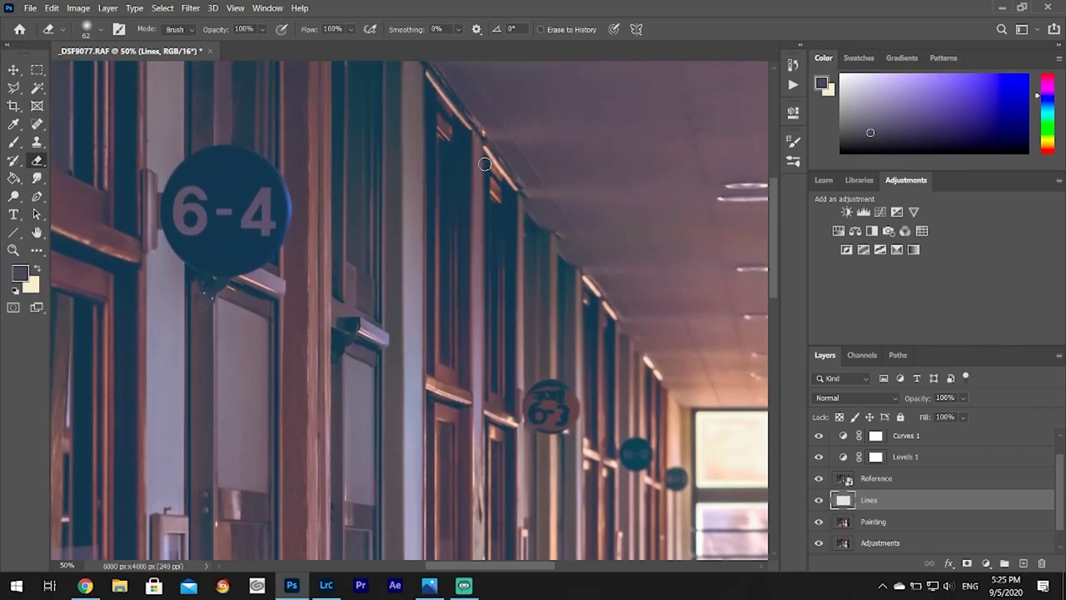
drag(490, 568, 614, 572)
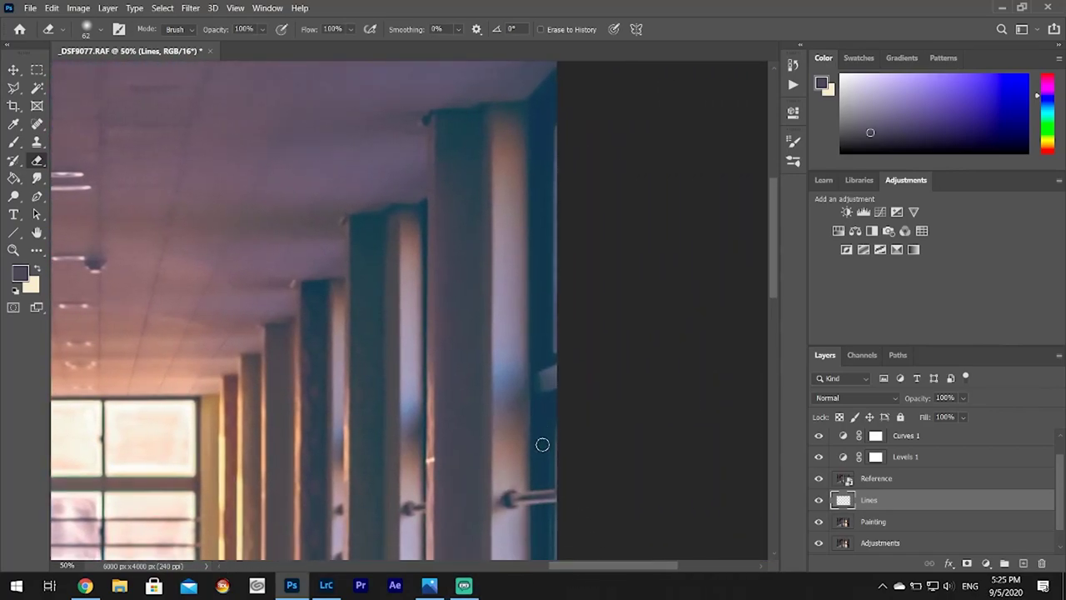
scroll(542, 442, down, 5)
scroll(531, 436, down, 3)
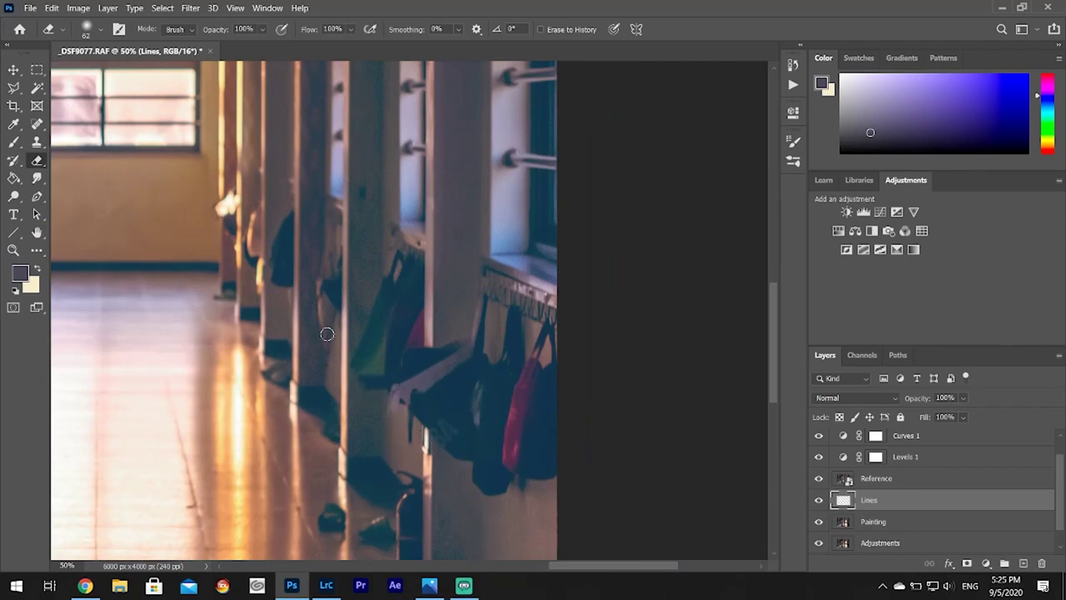
key(ctrl+minus)
key(ctrl+minus)
key(ctrl+minus)
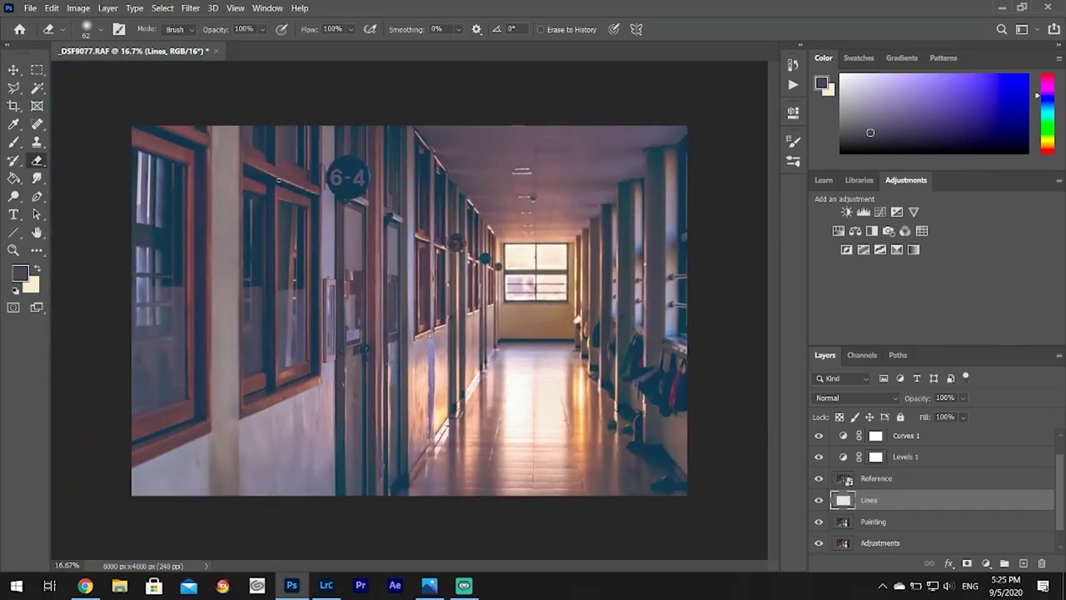
- Set the Brush to an 8 px hard round tip with a pinkish brown sampled from the wooden window rail beside the 6-4 sign
key(ctrl+plus)
key(ctrl+plus)
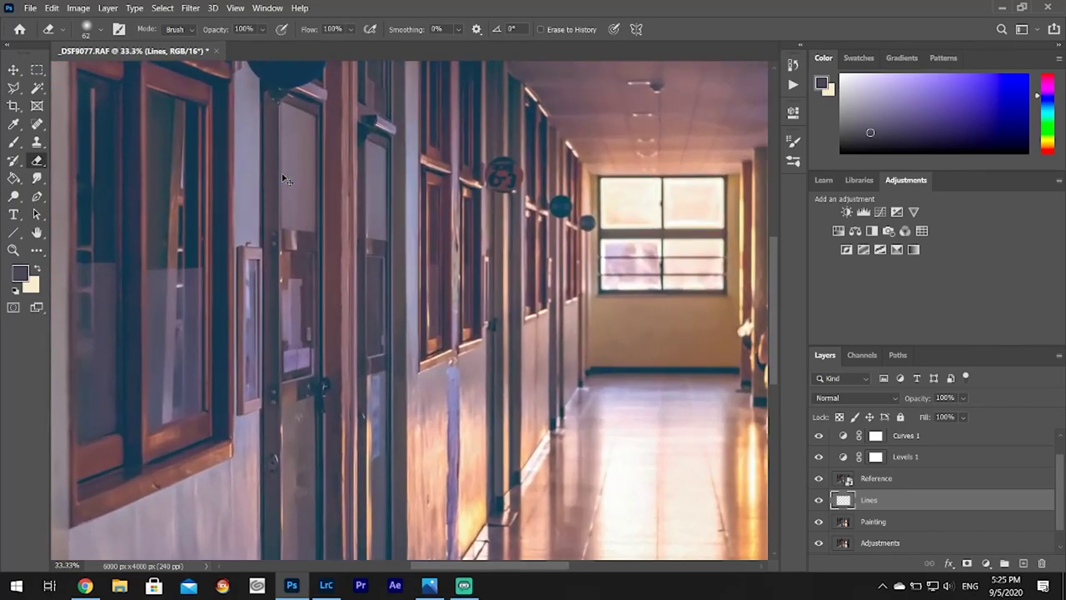
scroll(202, 157, up, 3)
scroll(386, 228, left, 5)
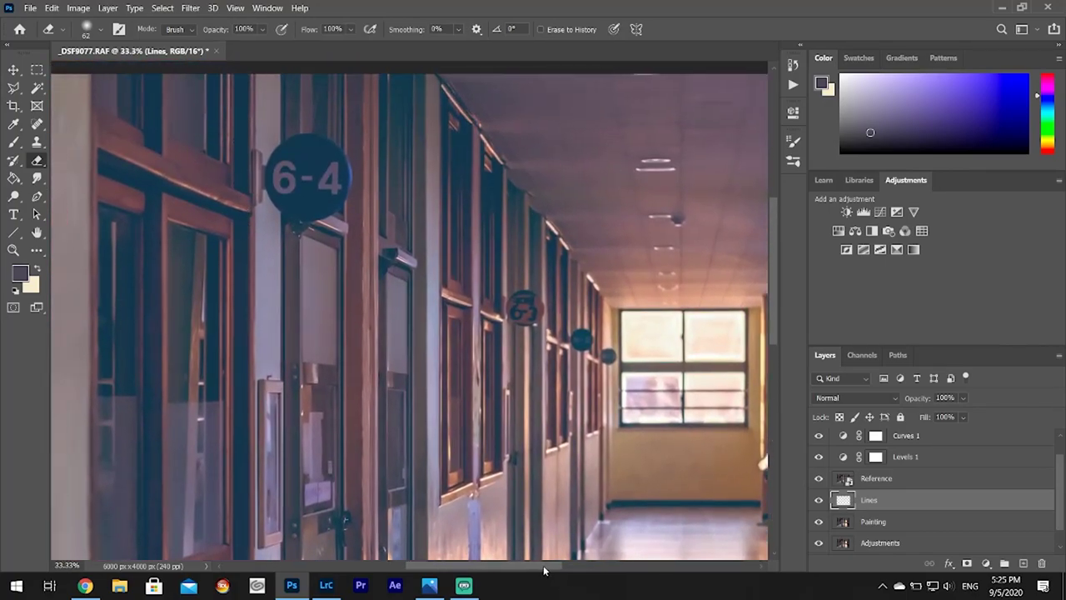
scroll(386, 229, up, 3)
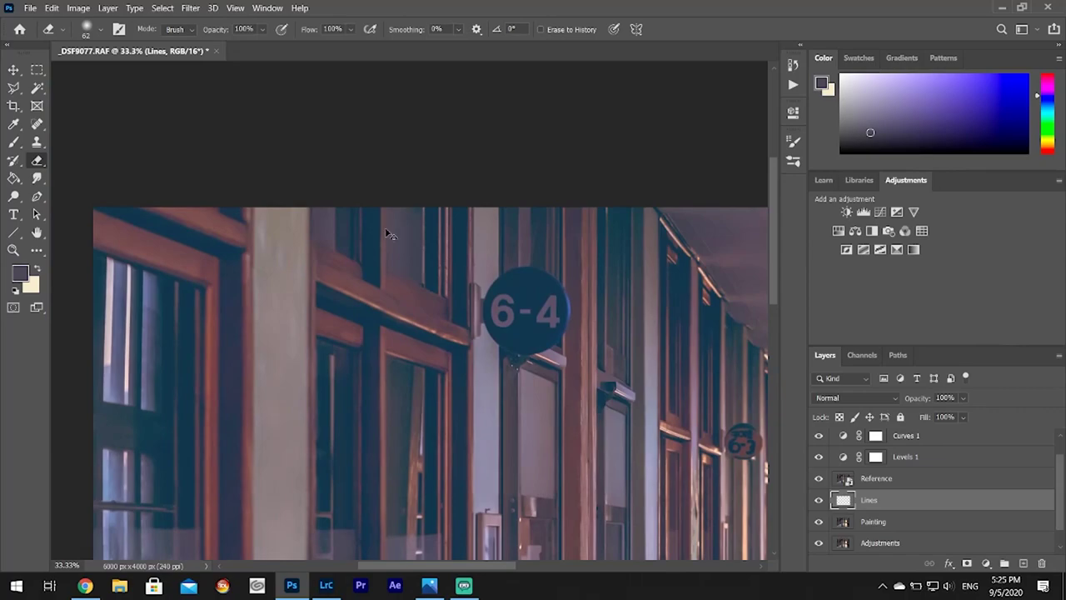
key(ctrl+plus)
key(ctrl+plus)
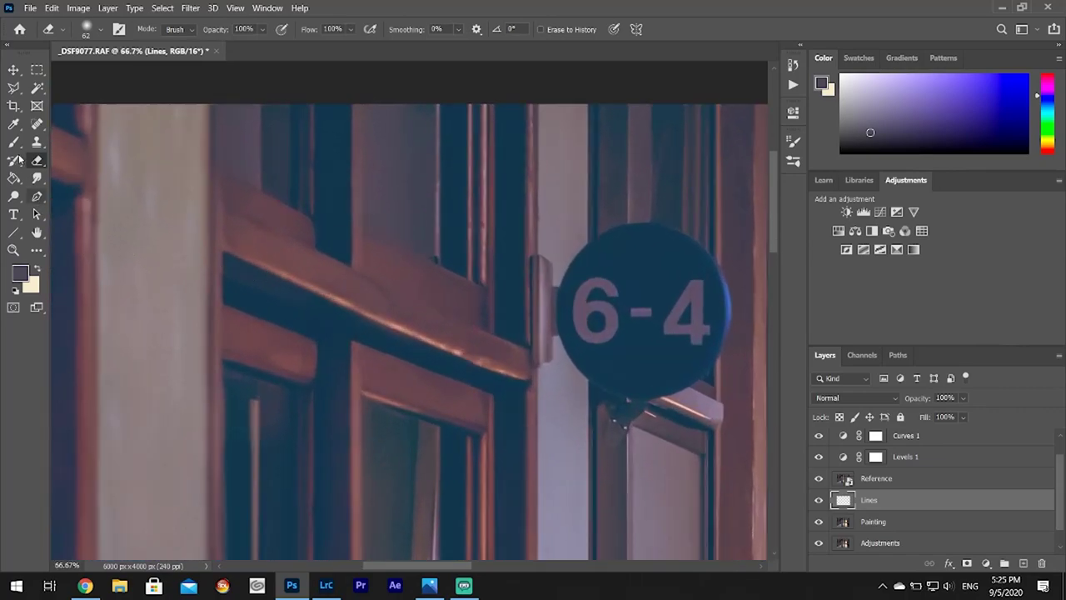
key(b)
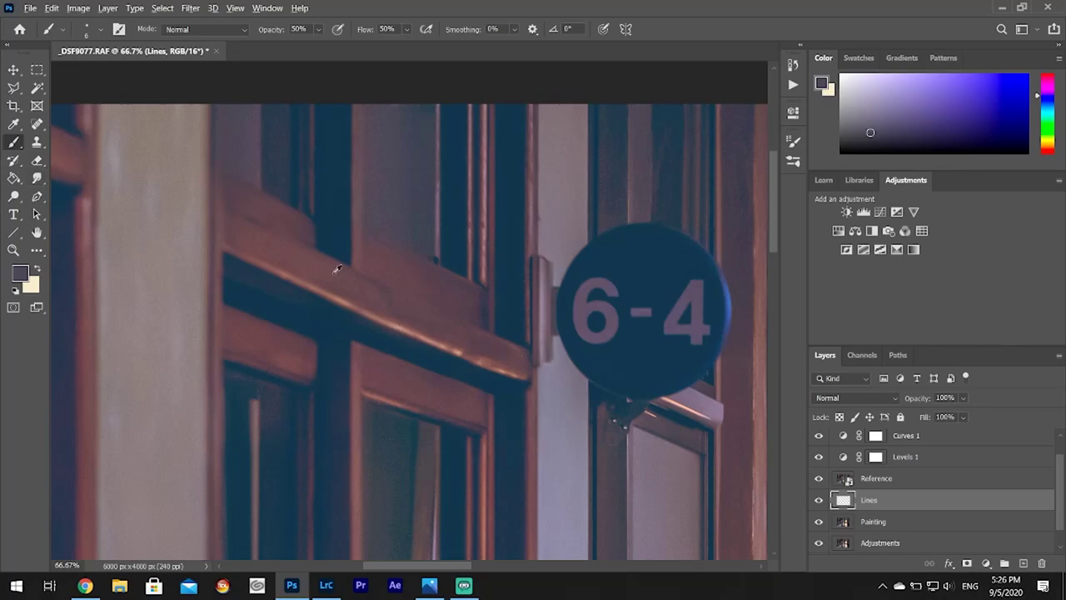
alt+click(394, 324)
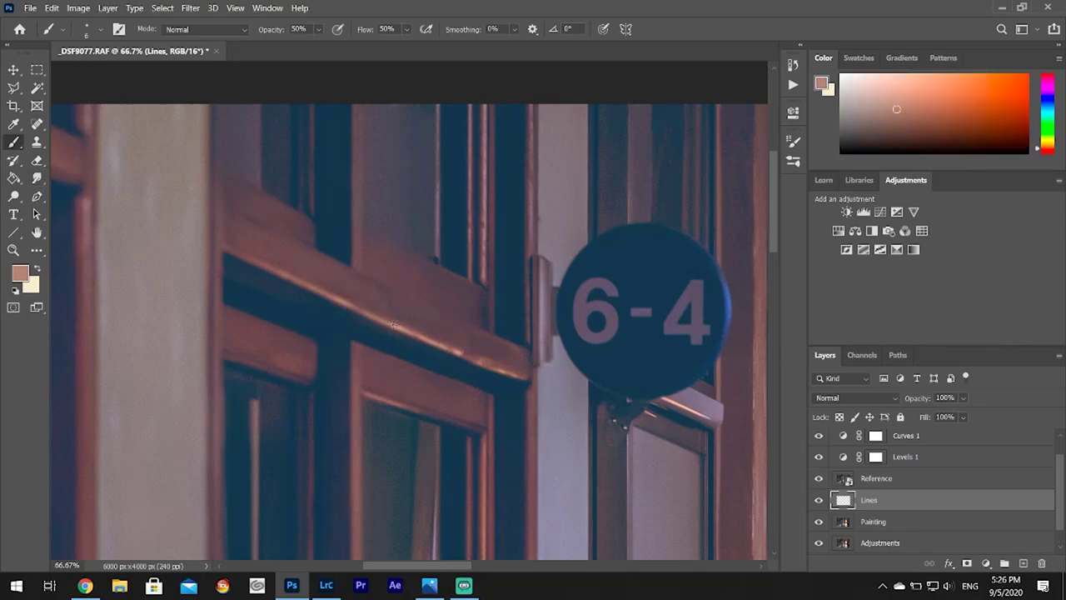
click(101, 32)
text(8)
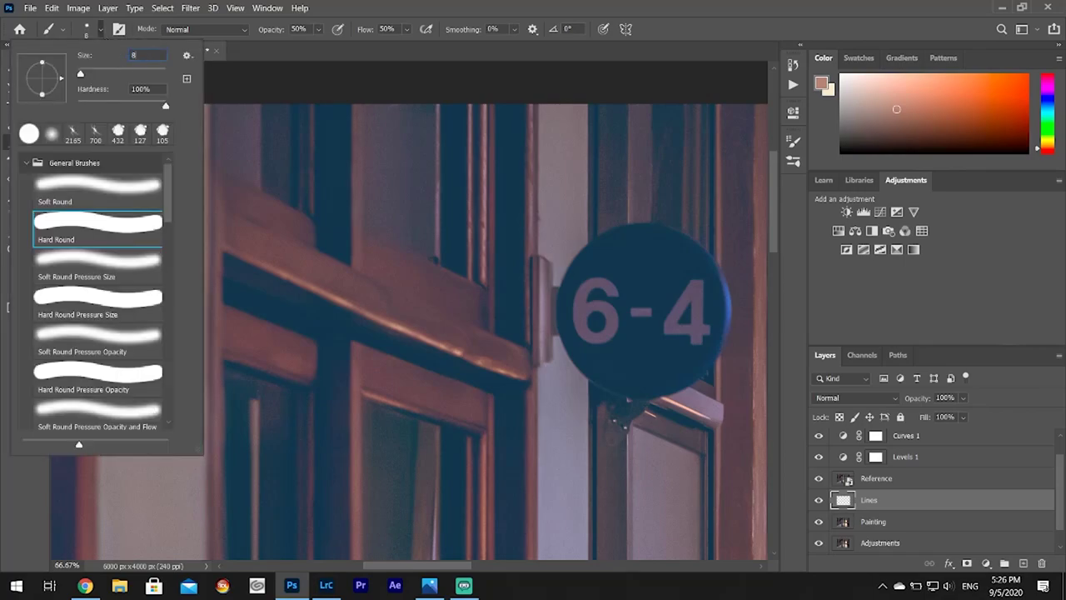
key(Return)
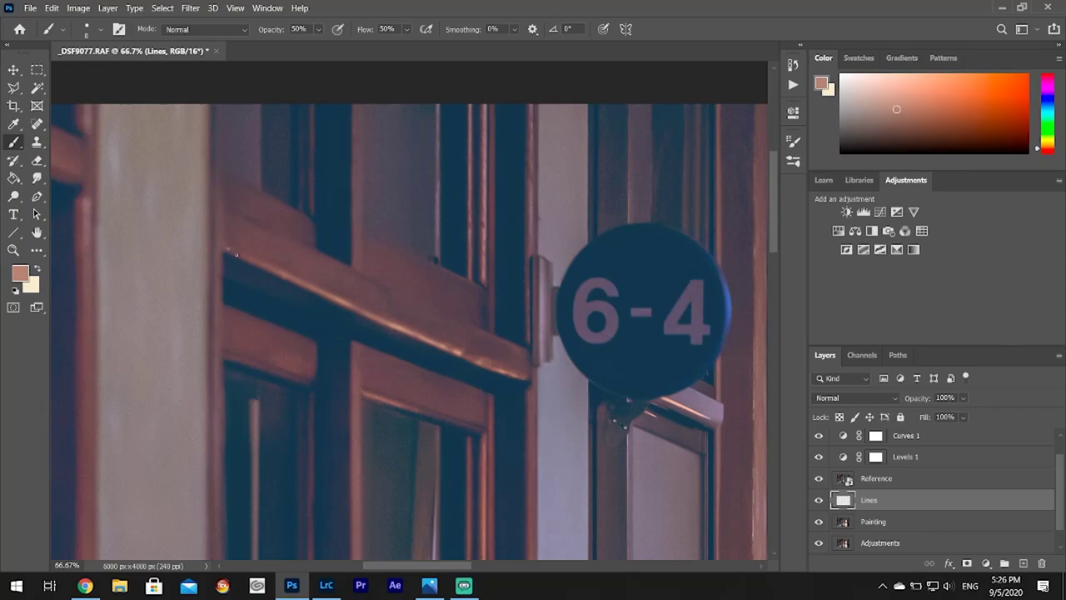
- Trace the lower edge of the wooden window rail beside the 6-4 sign with a pinkish-brown line, redoing the first attempt
shift+click(526, 380)
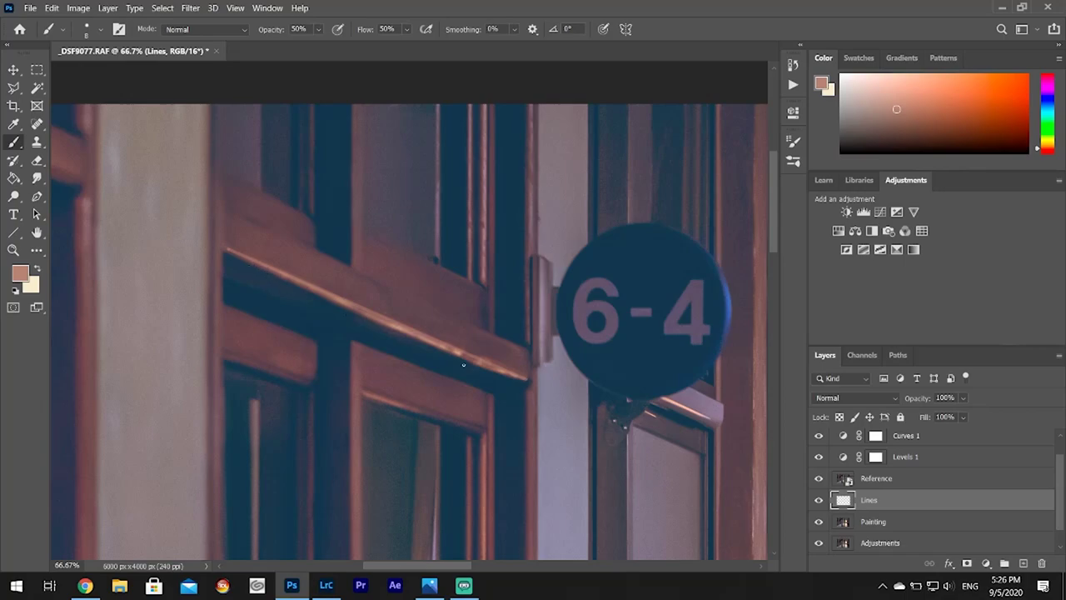
key(ctrl+z)
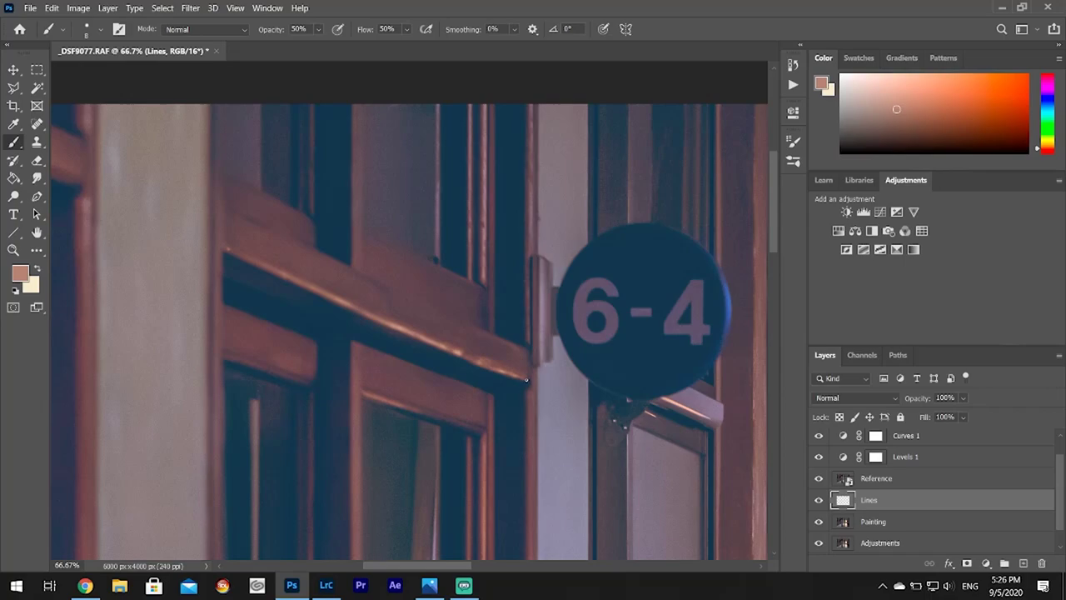
shift+click(229, 250)
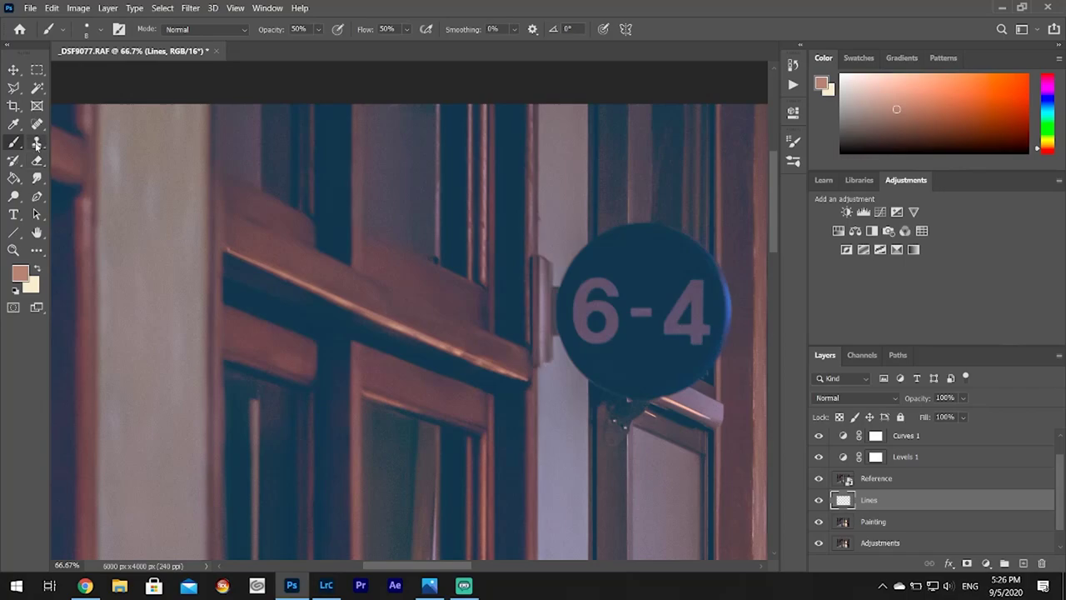
- Paint cream highlights along the lower edge of the window rail beside the 6-4 sign and fade them with a 152 px soft round Eraser
click(37, 266)
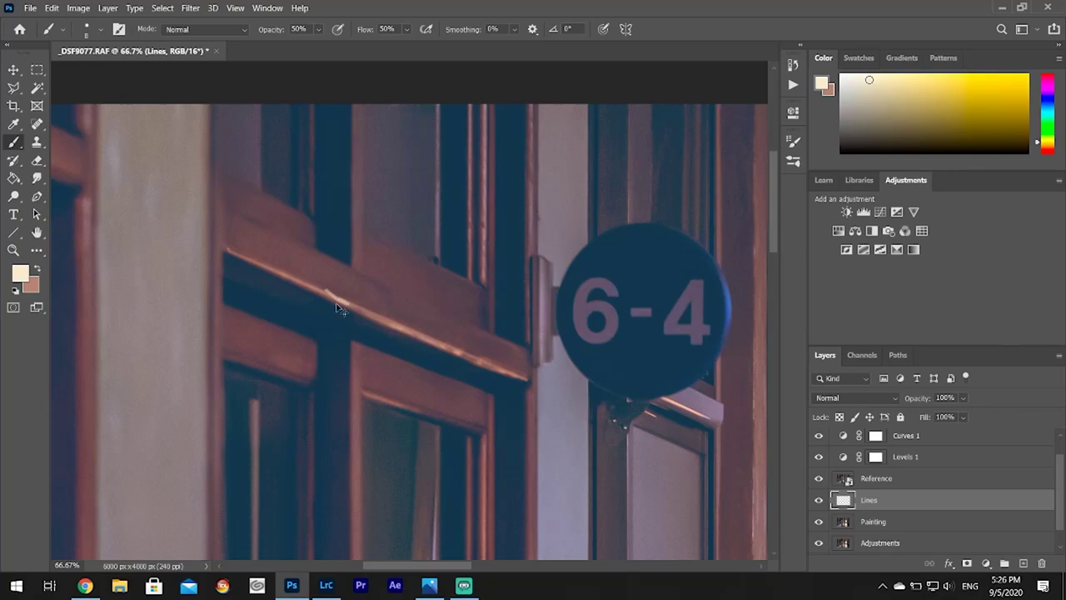
key(ctrl+z)
click(37, 160)
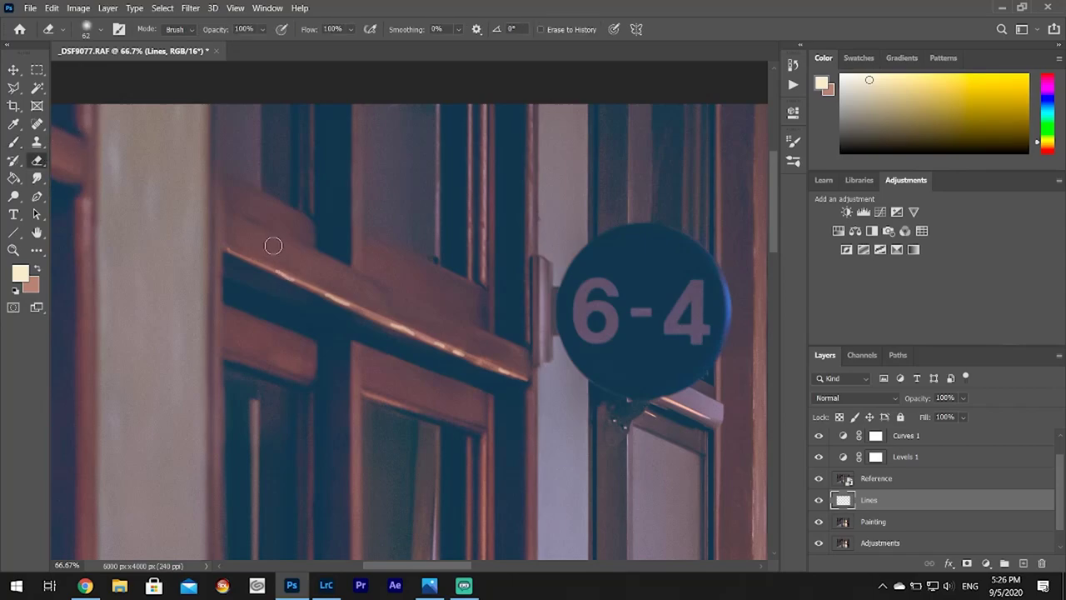
click(101, 31)
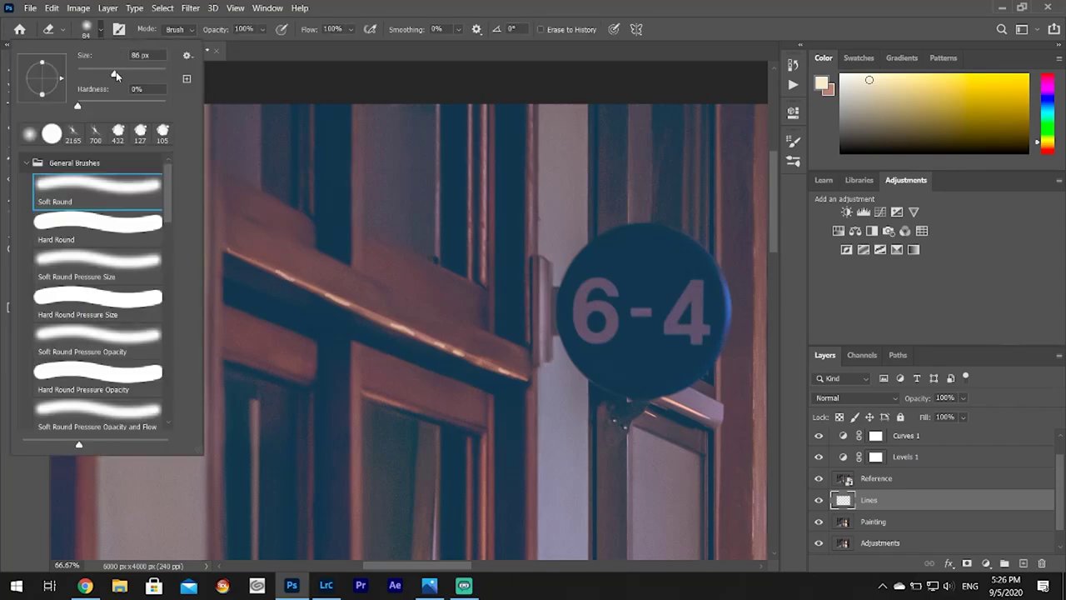
drag(116, 75, 117, 74)
click(297, 240)
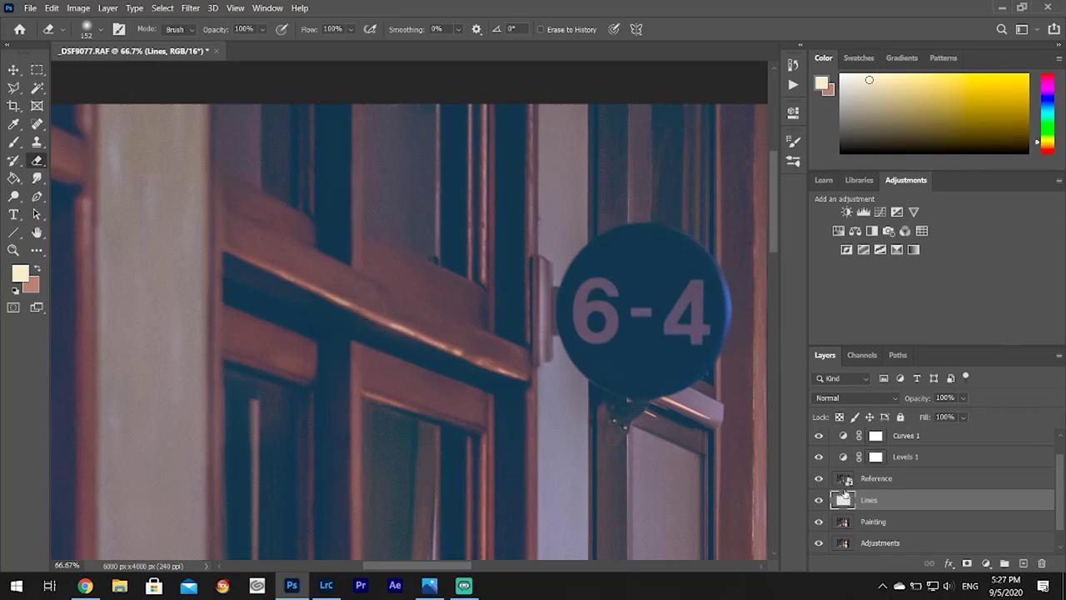
- Compare the window rail beside the 6-4 sign with the Lines layer hidden and shown
click(820, 501)
click(820, 501)
click(819, 500)
click(820, 500)
click(820, 501)
click(819, 501)
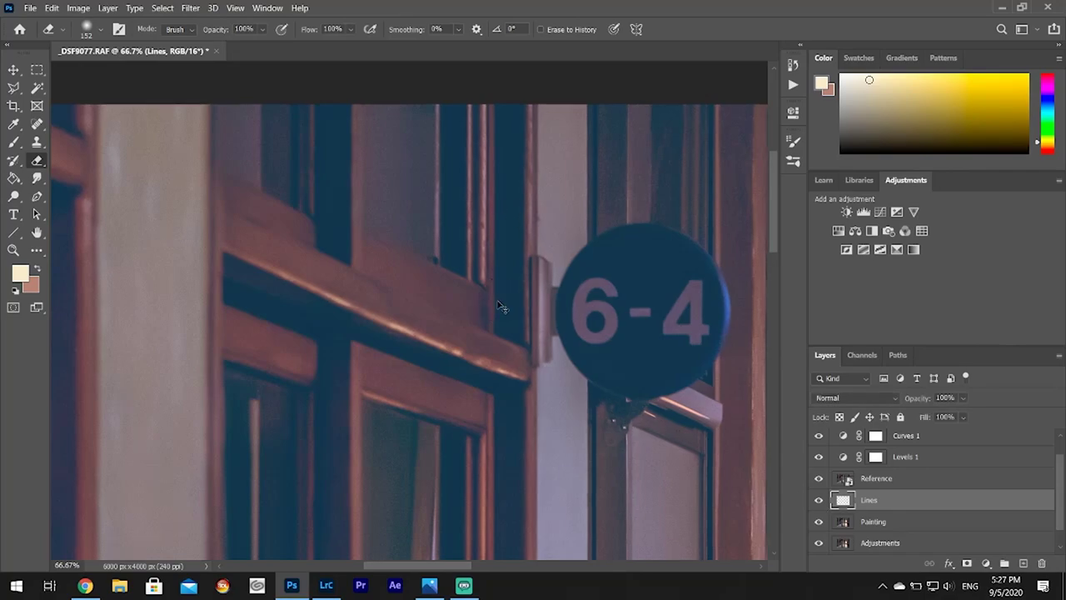
- Set the Brush to 100% flow and 100% opacity with a muted purple sampled from the thin vertical window trim above the rail
key(ctrl+minus)
scroll(480, 294, up, 2)
scroll(479, 309, up, 1)
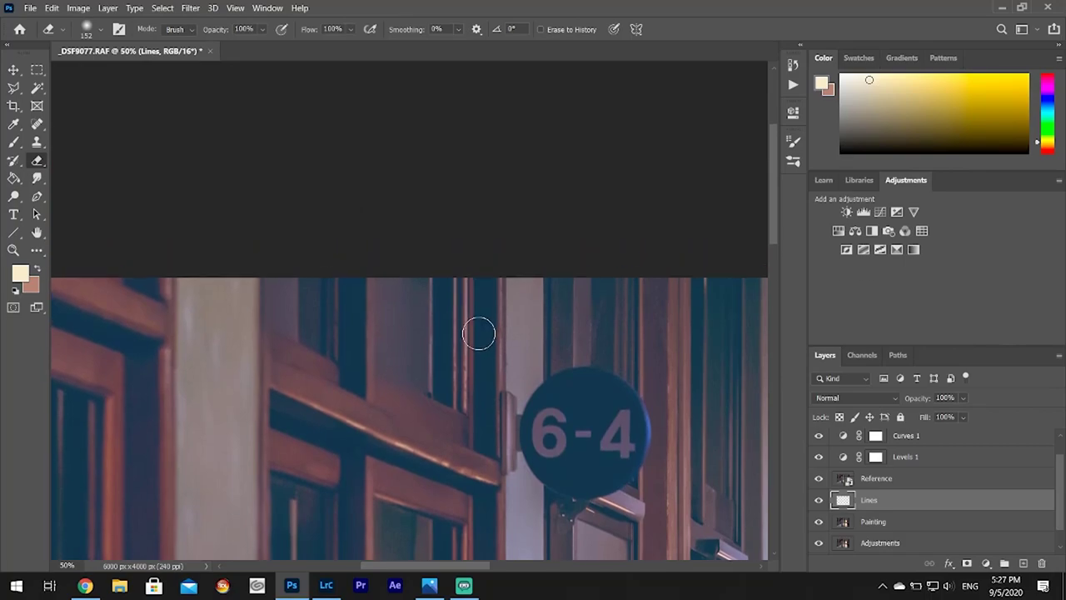
key(shift+alt+m)
scroll(479, 334, up, 3)
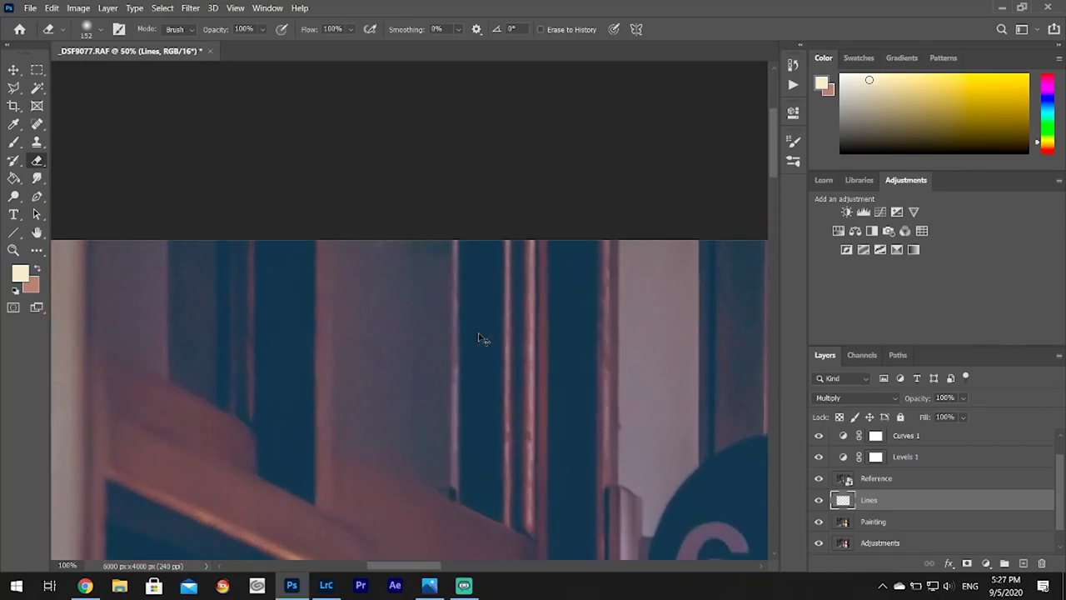
scroll(481, 320, down, 1)
scroll(481, 321, down, 1)
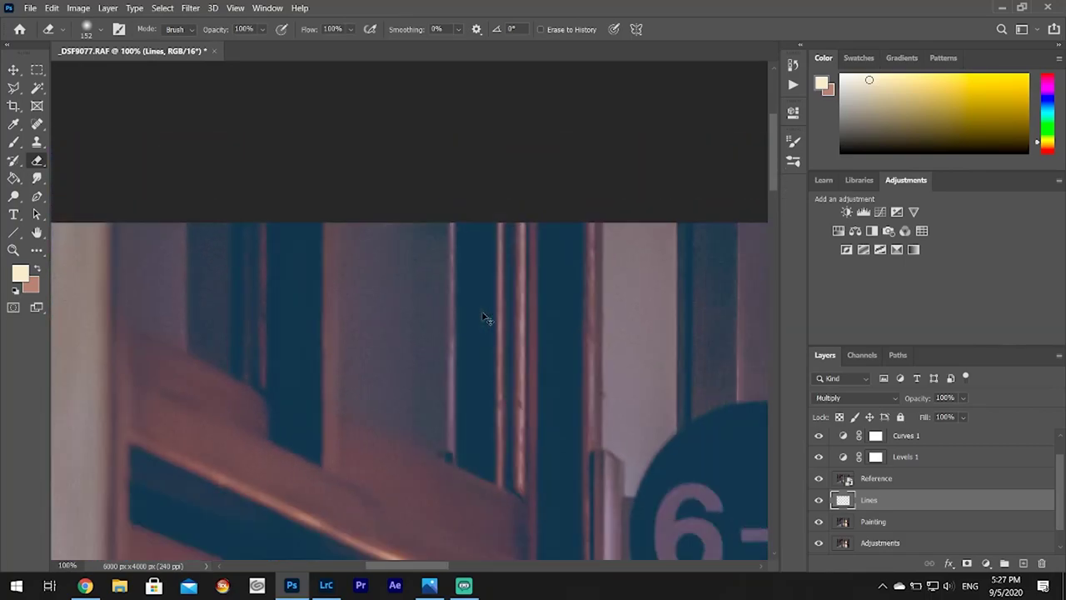
click(13, 125)
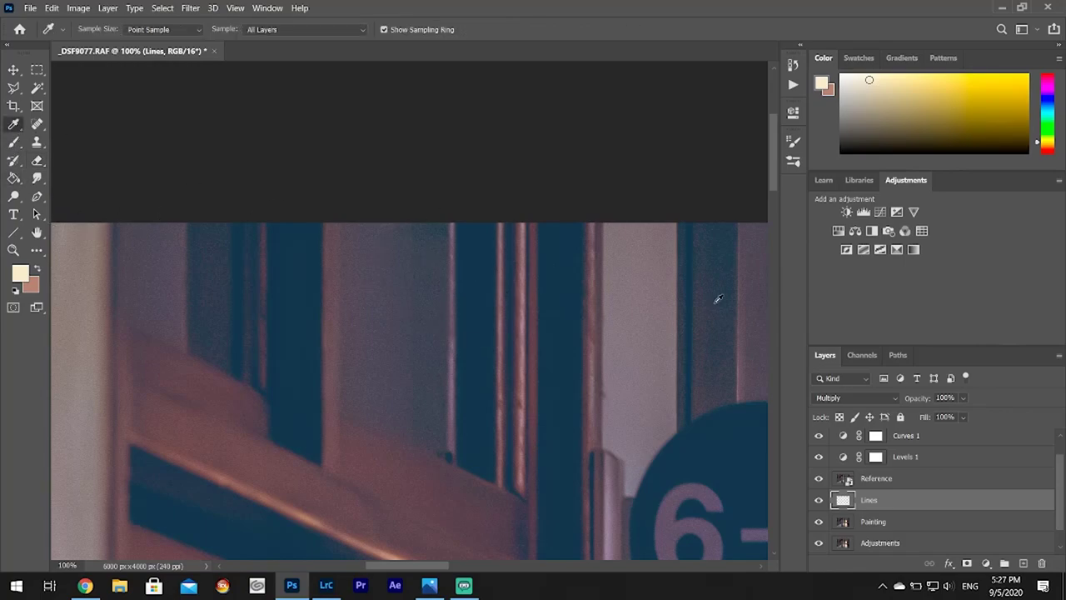
click(13, 142)
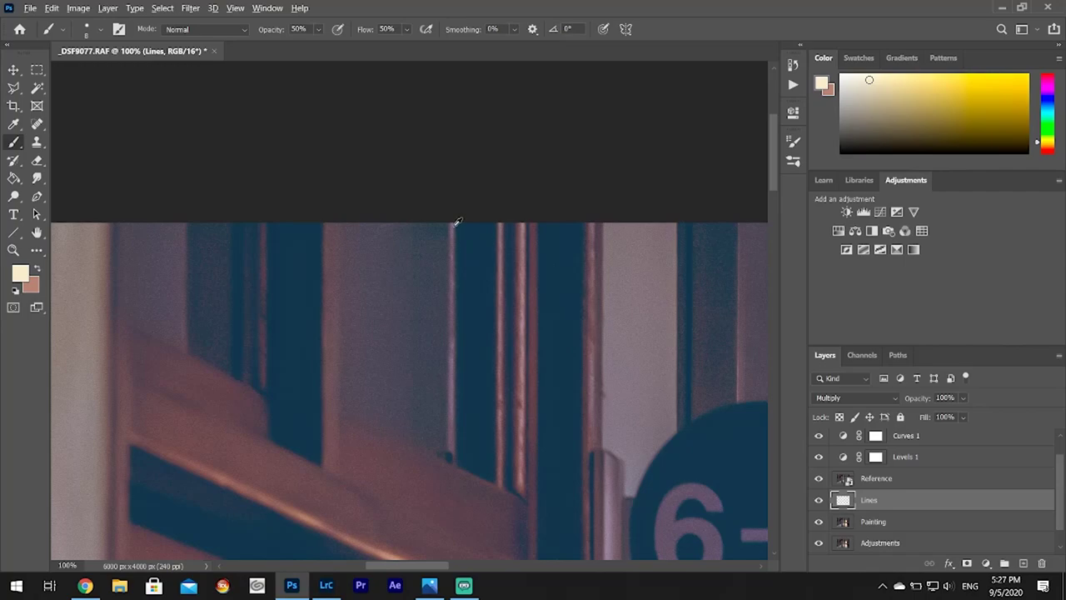
alt+click(455, 225)
click(408, 30)
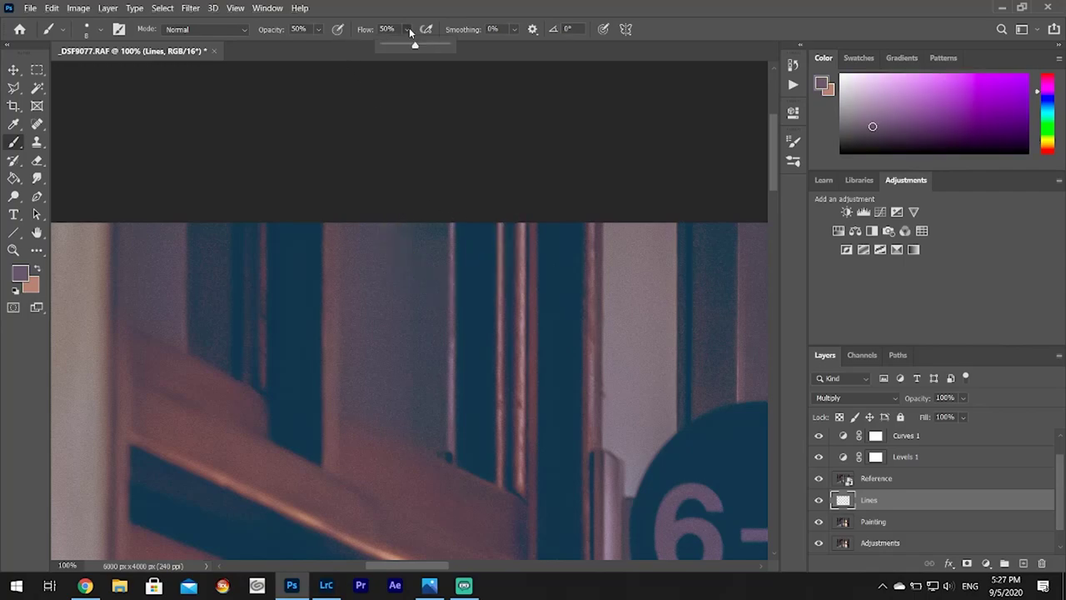
drag(461, 52, 465, 51)
drag(319, 29, 372, 51)
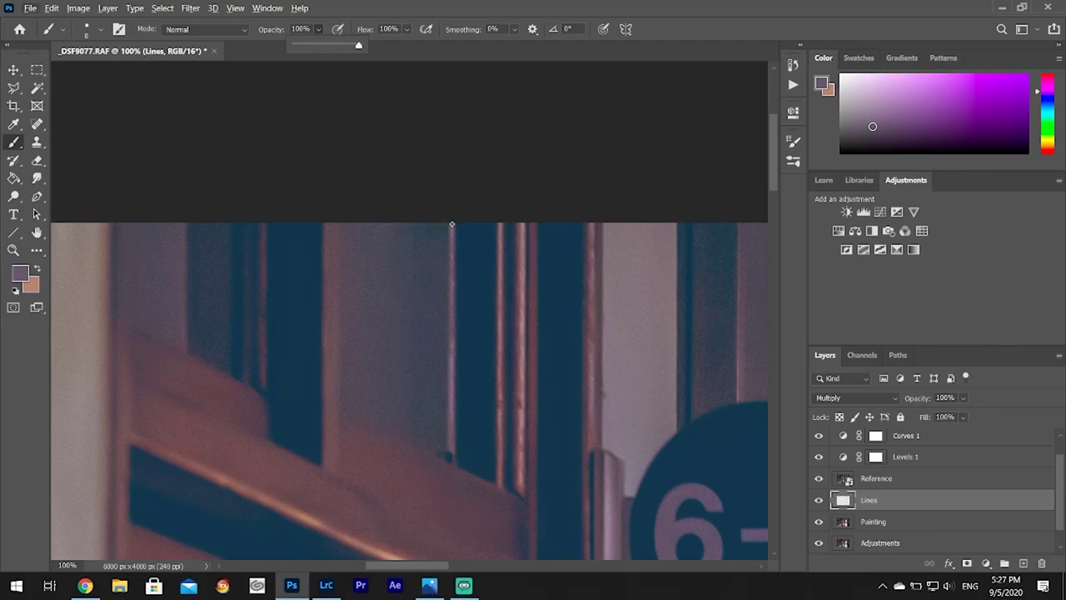
- Try to trace the thin vertical window trim with a straight mauve line sampled from the brighter neighbouring trim
click(451, 223)
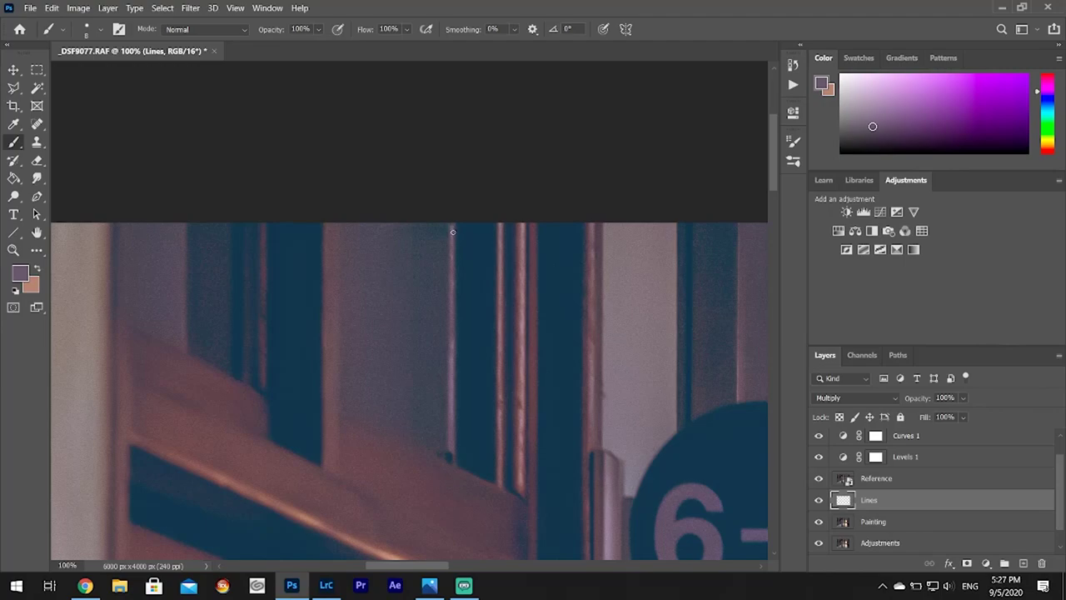
alt+click(454, 224)
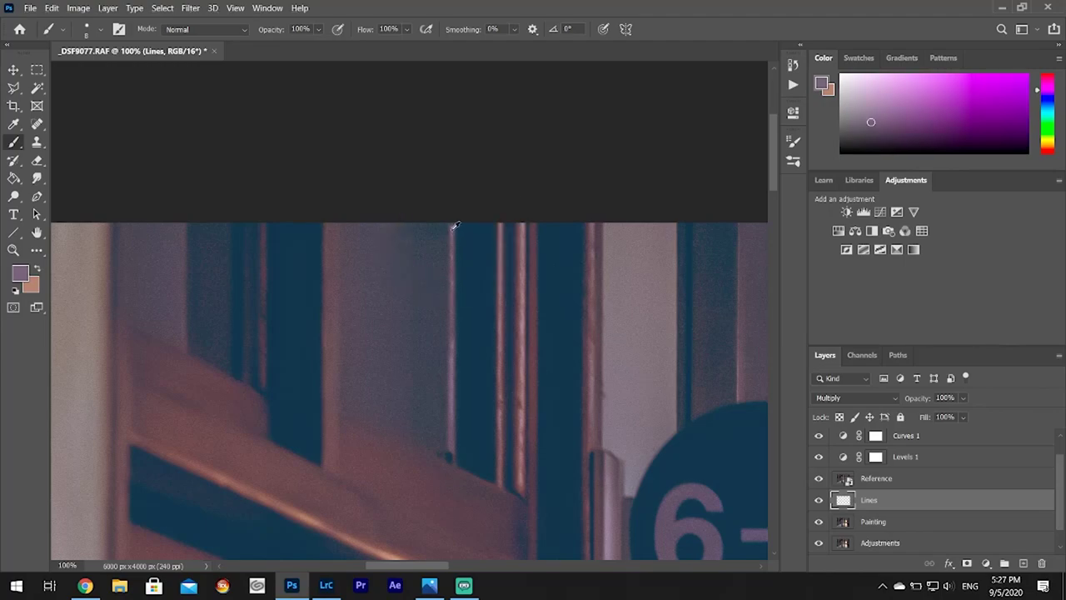
alt+click(523, 227)
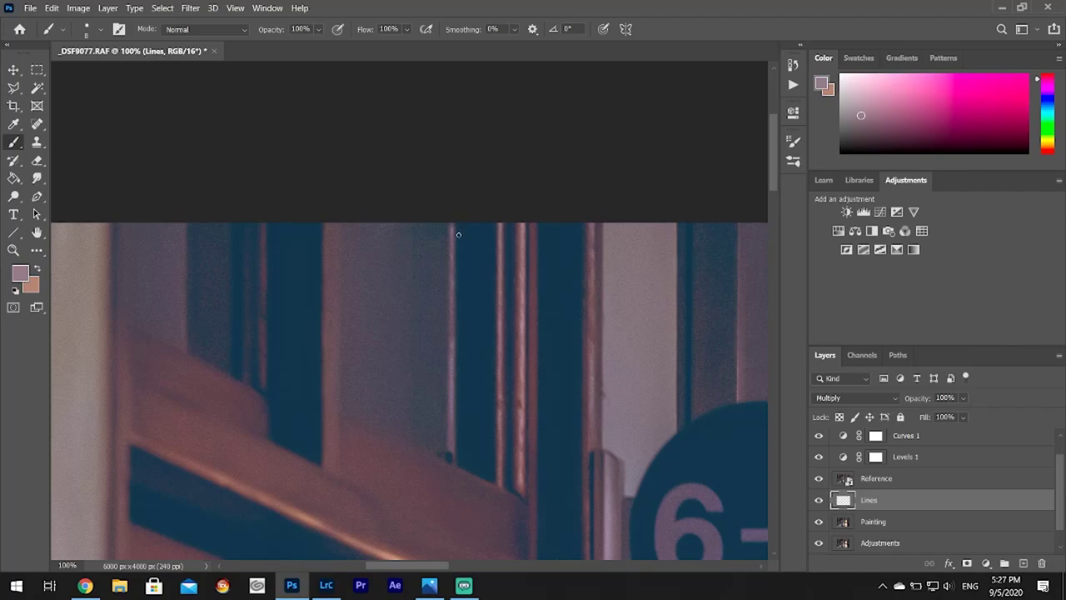
shift+click(451, 447)
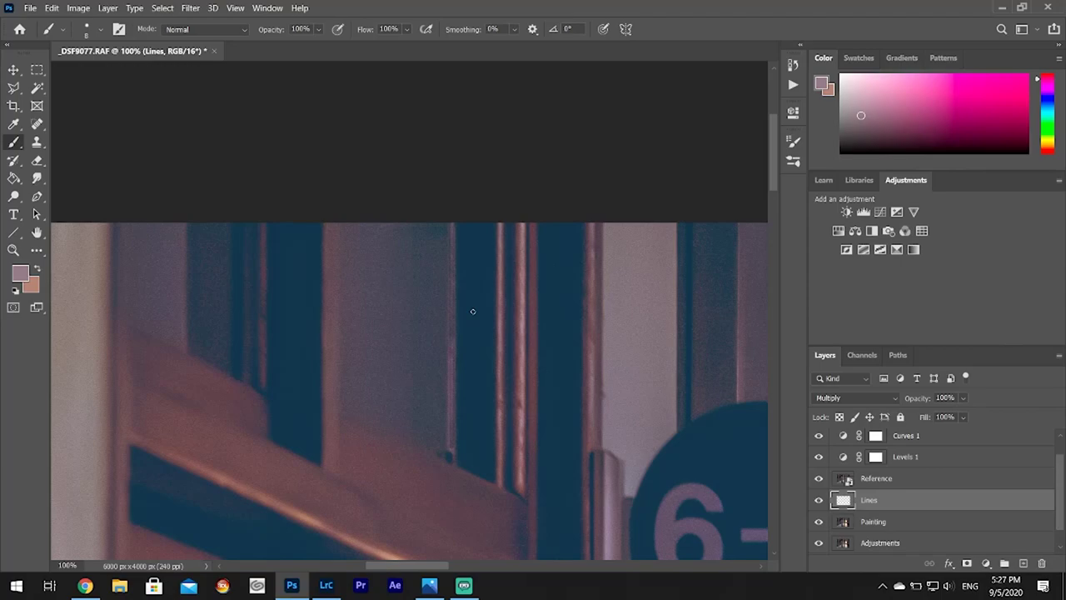
key(ctrl+z)
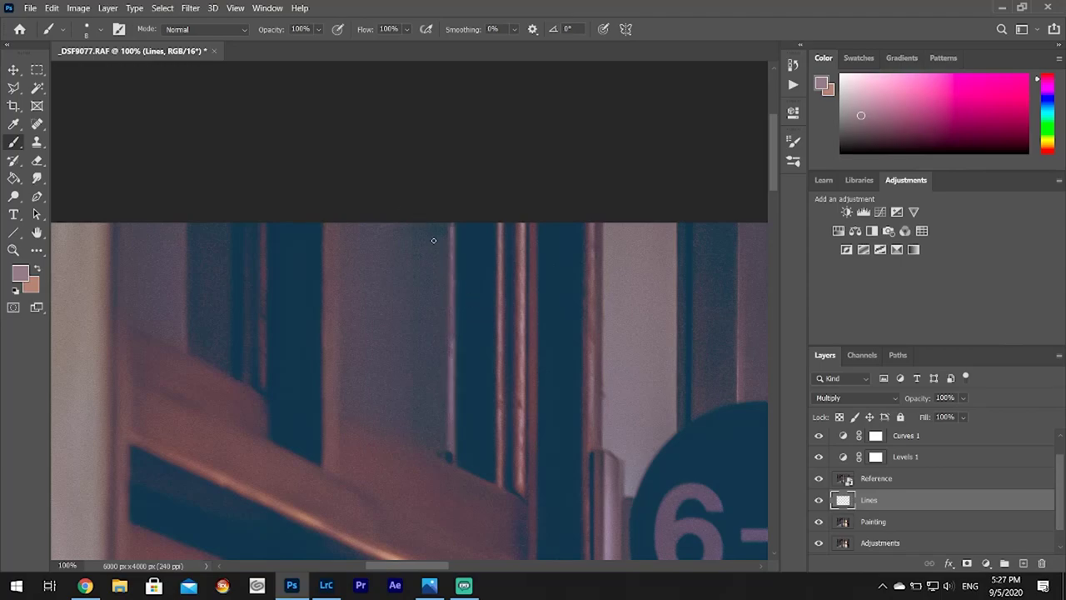
- Set the foreground color to the neutral grey 888788
alt+click(456, 386)
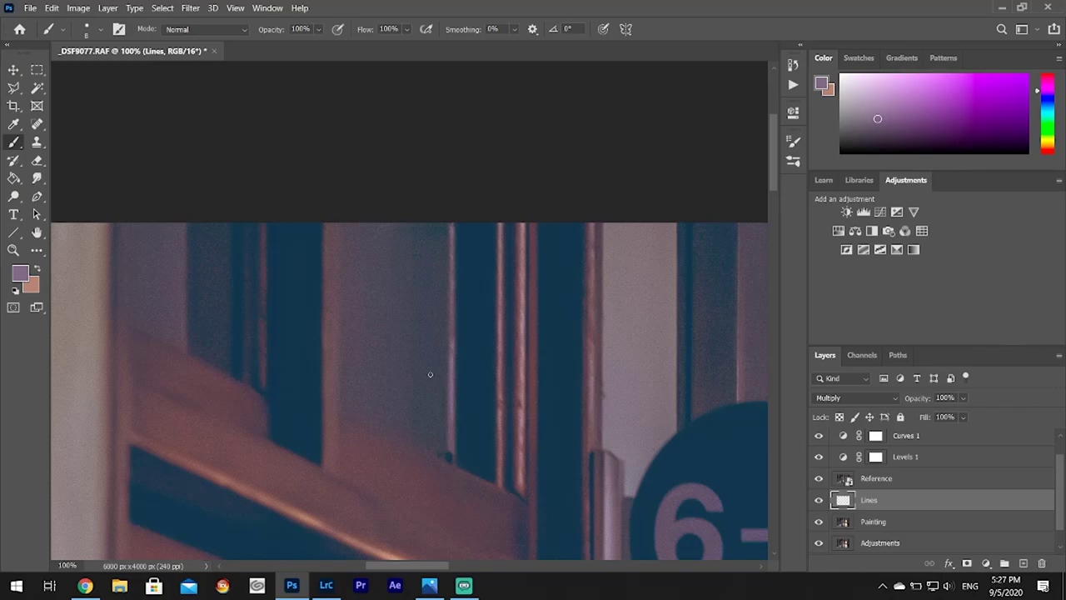
click(21, 274)
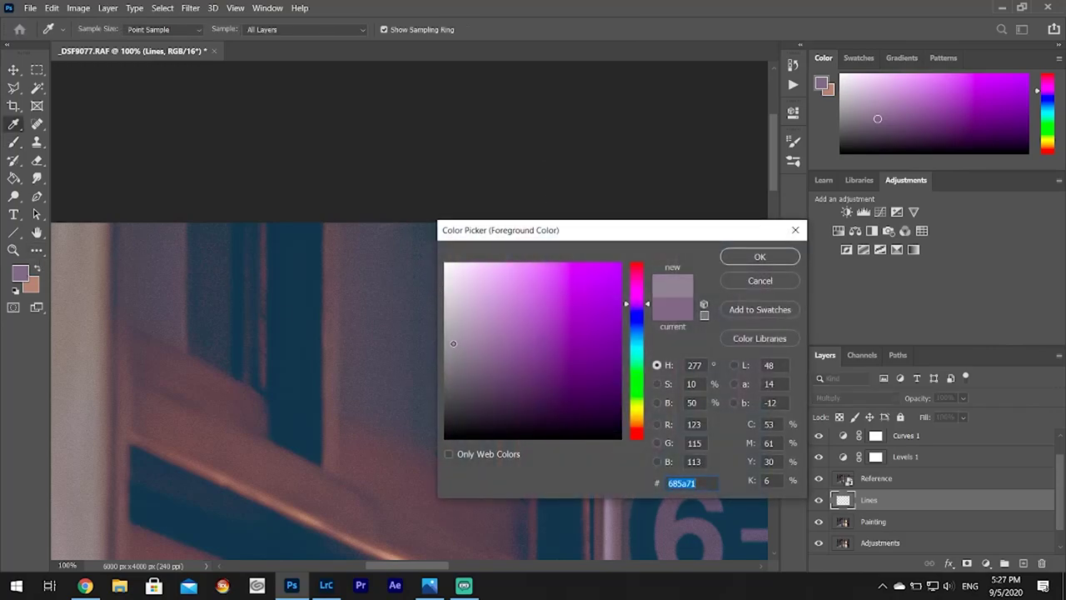
text(89888a)
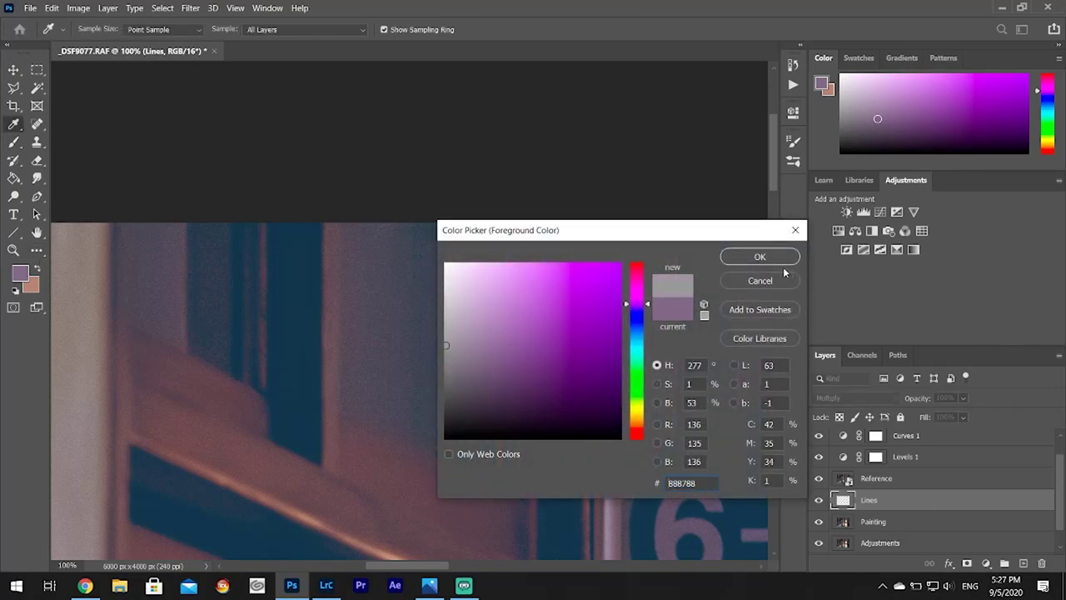
click(762, 258)
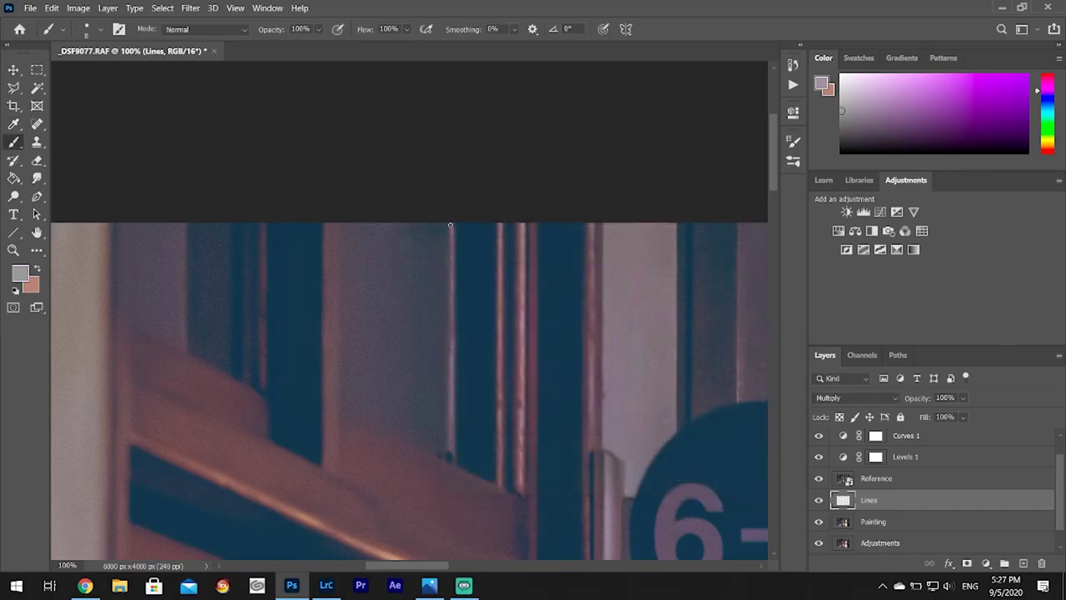
- Try a straight grey line down the thin vertical window trim, with the Lines layer's blend mode changed from Multiply to Normal
shift+click(452, 443)
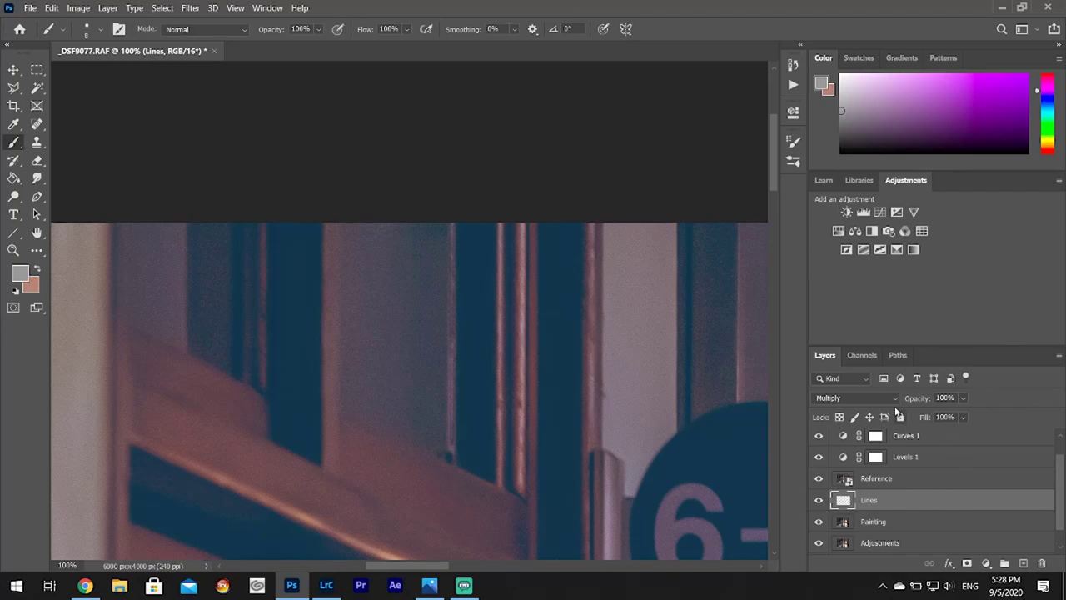
click(896, 397)
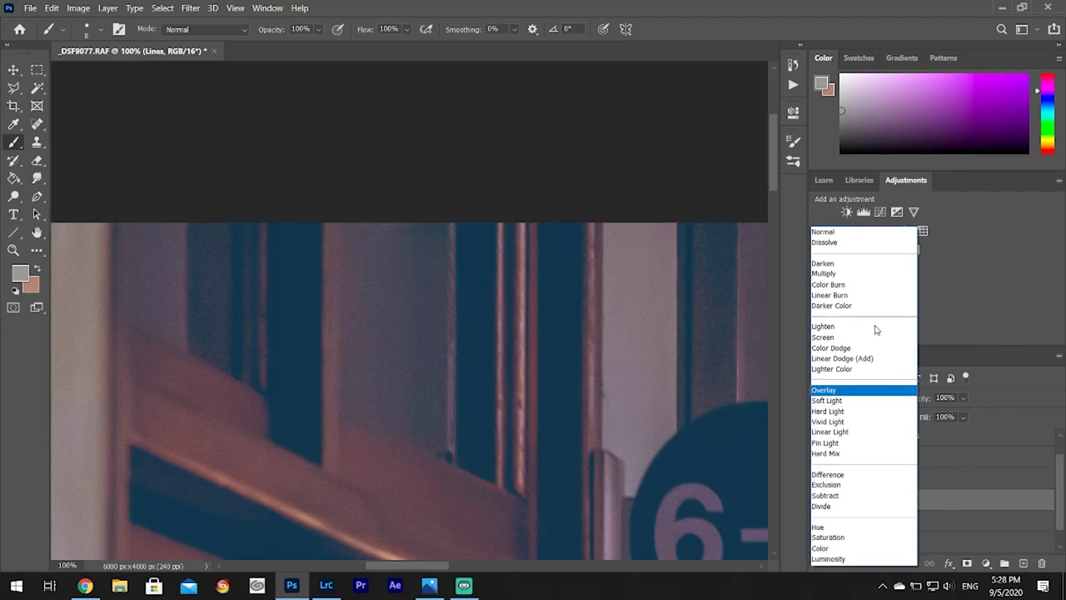
click(825, 232)
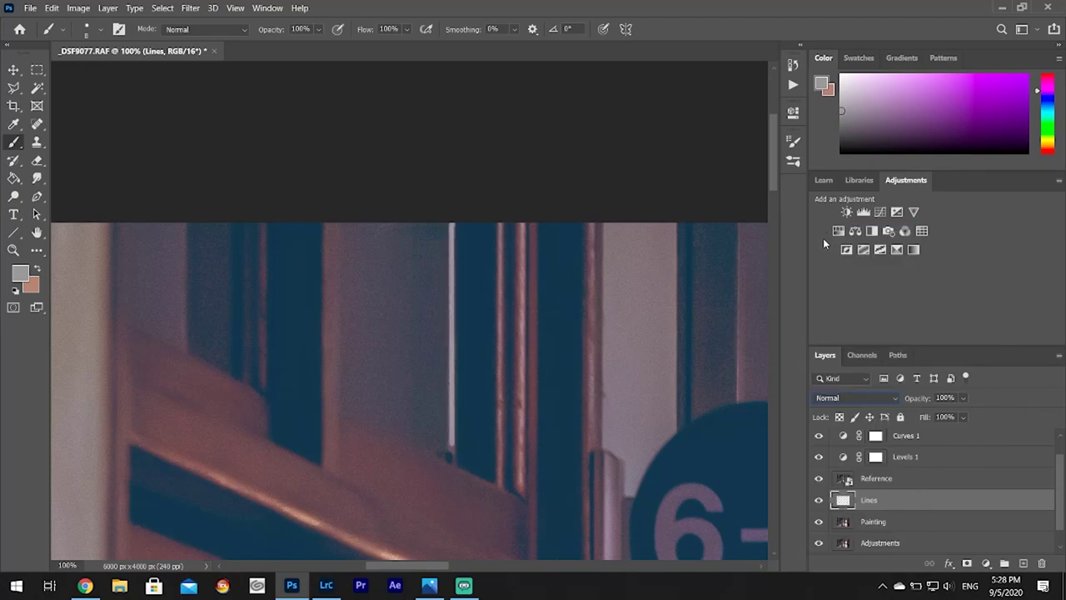
key(ctrl+z)
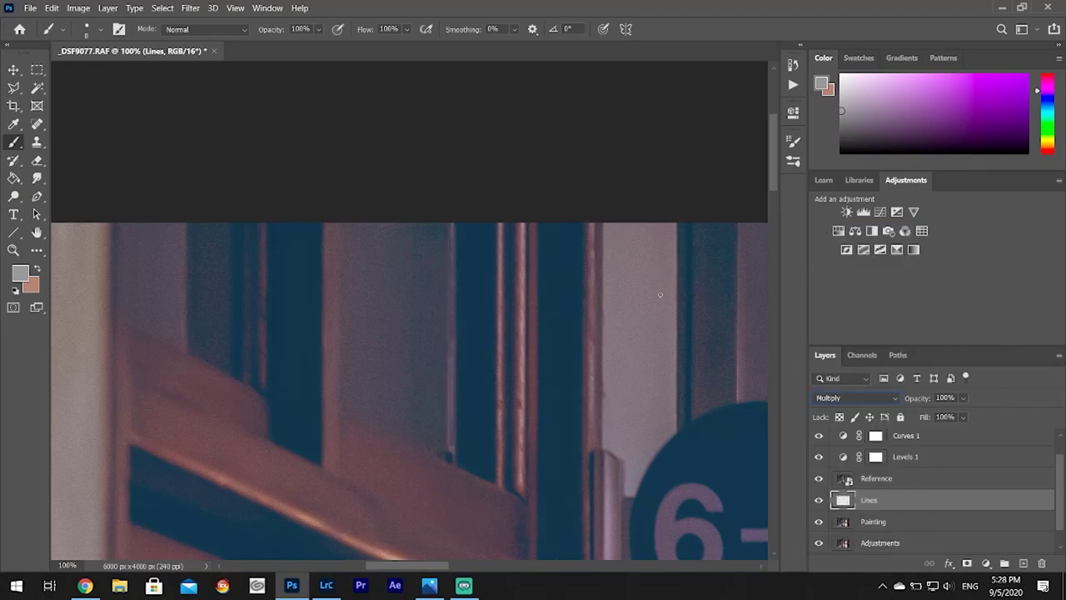
key(ctrl+z)
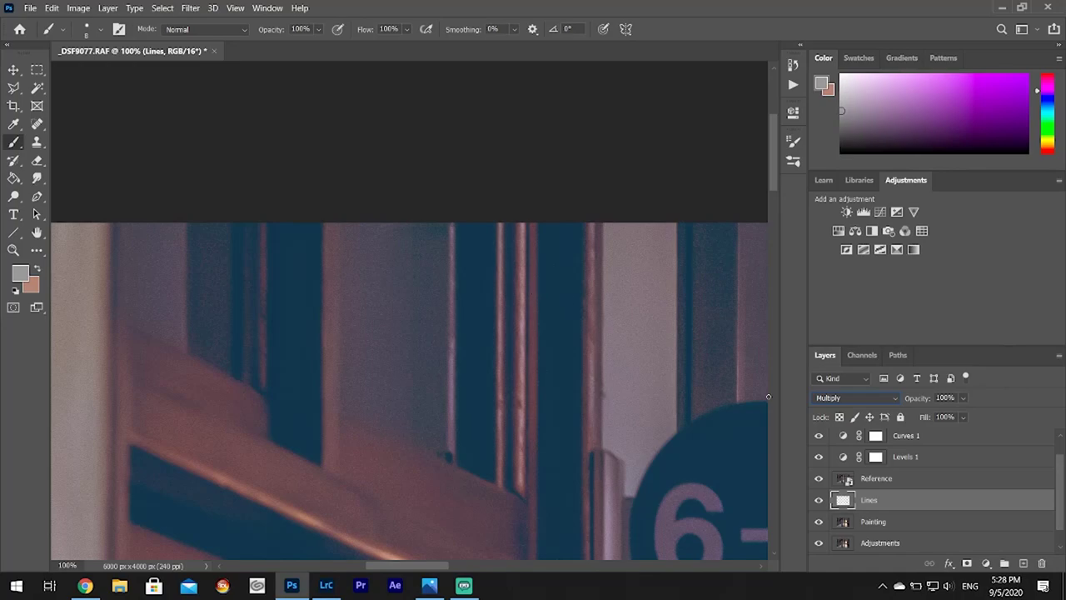
- With the Lines layer in Normal blend mode, trace the thin vertical window trim in grey and fade the line with the 152 px Eraser
click(896, 402)
click(824, 235)
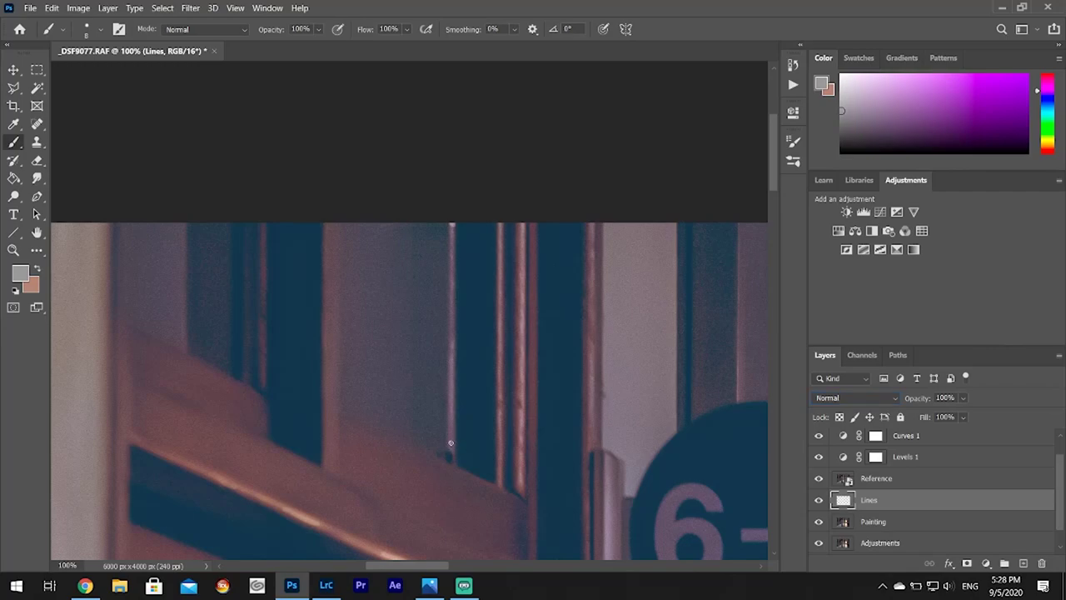
shift+click(451, 224)
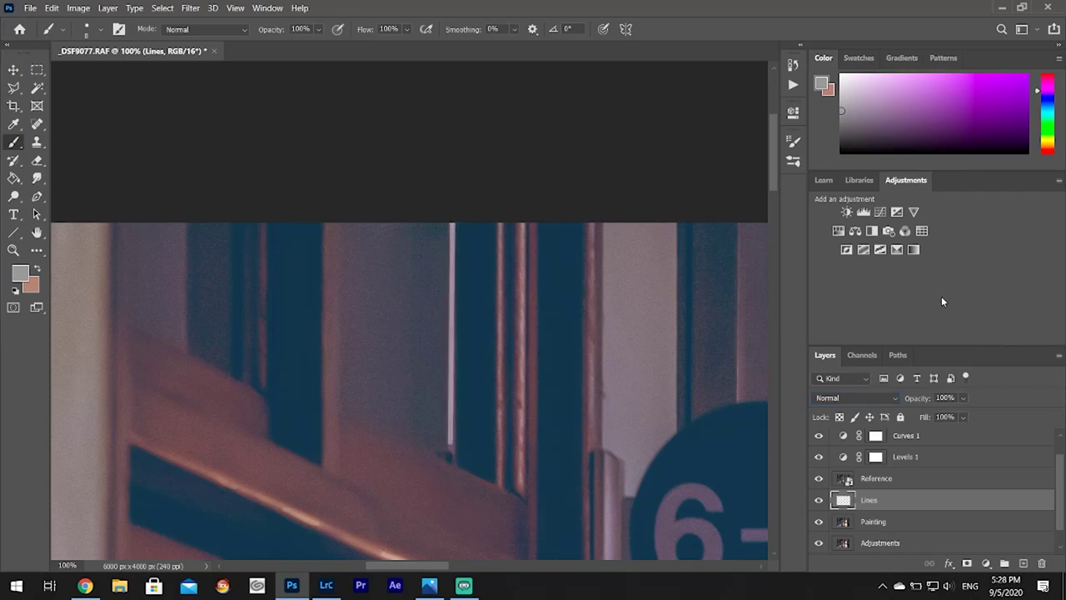
click(37, 160)
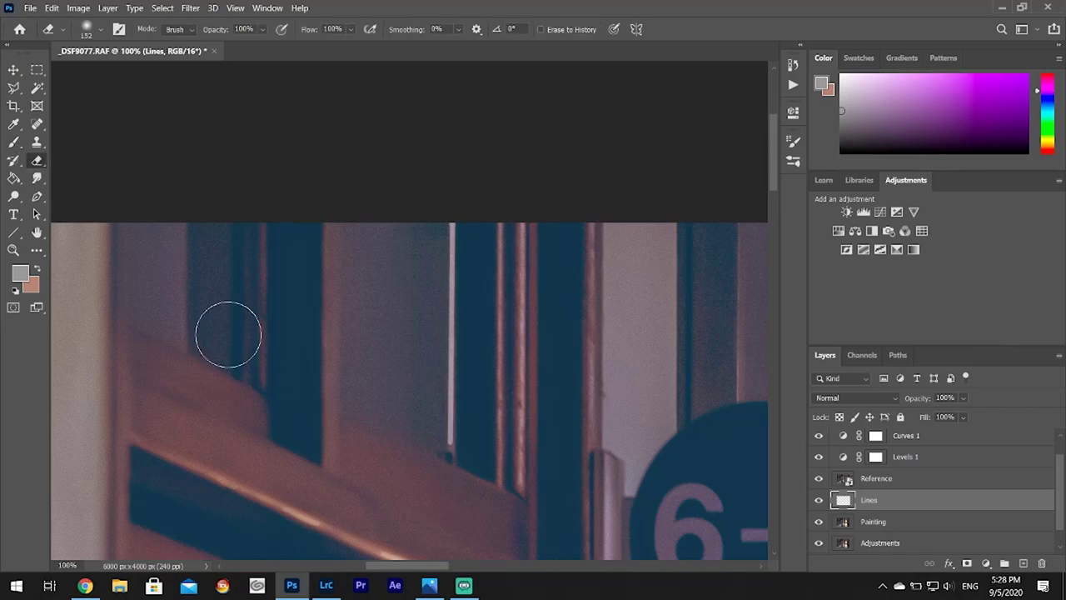
mouse_move(414, 430)
mouse_down()
mouse_move(417, 223)
mouse_move(407, 269)
mouse_move(412, 447)
mouse_up()
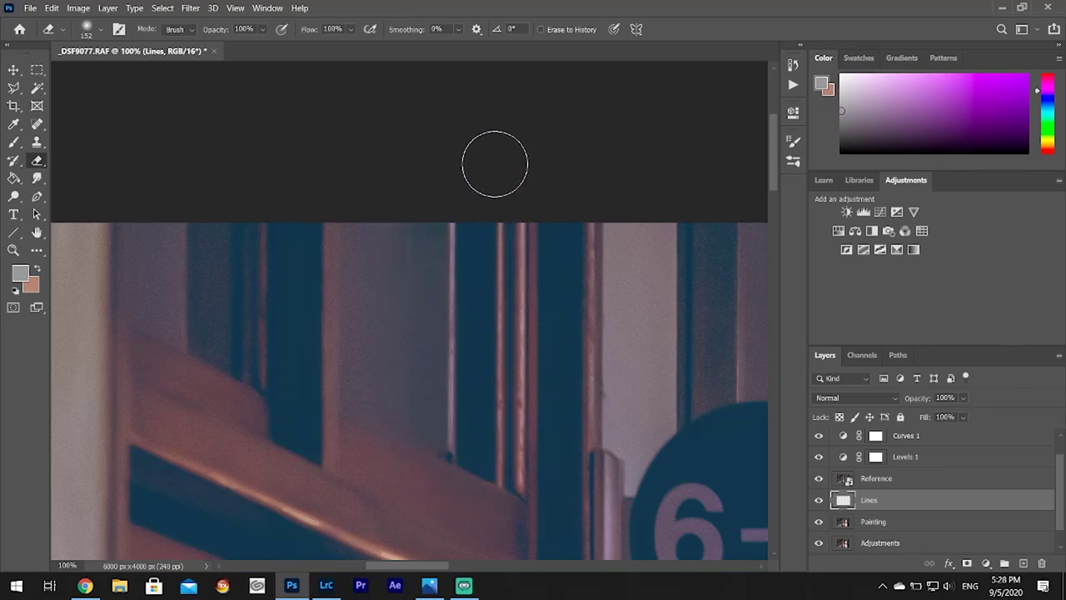
- Trace the brighter vertical window trim down to the rail with a straight Brush line in a mauve sampled from its upper end
click(13, 141)
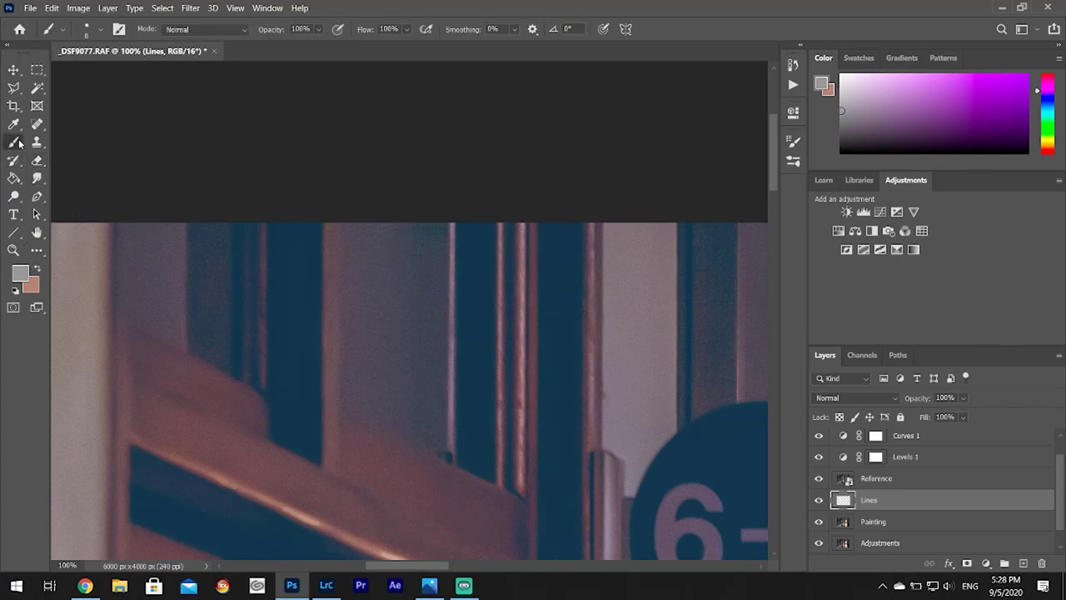
alt+click(523, 224)
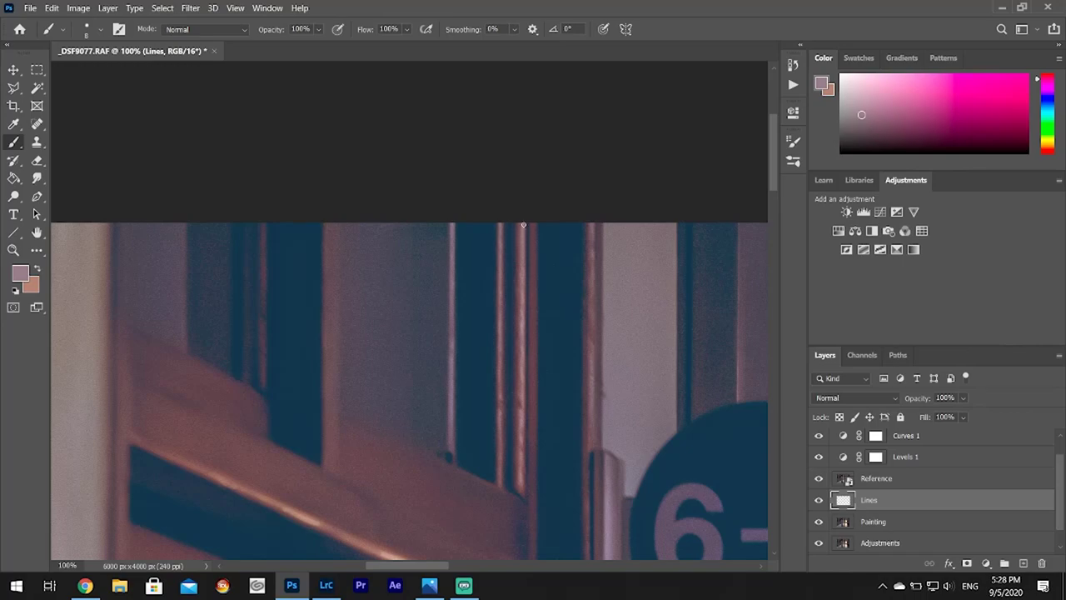
shift+click(519, 486)
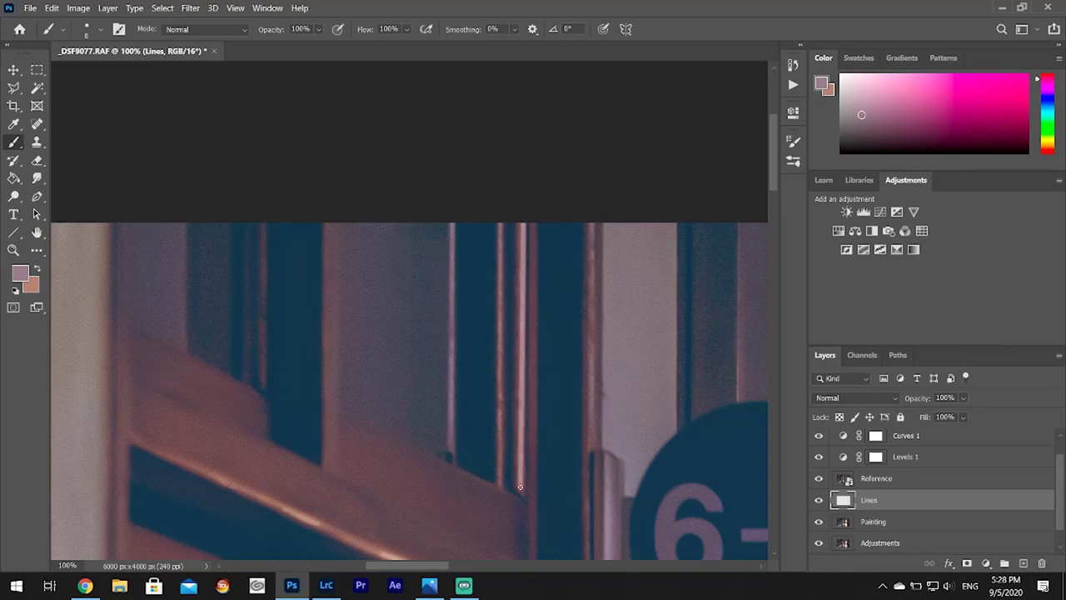
- Reduce the Eraser to 62 px and fade the mauve trim line's lower end where it meets the rail on the Lines layer
click(99, 30)
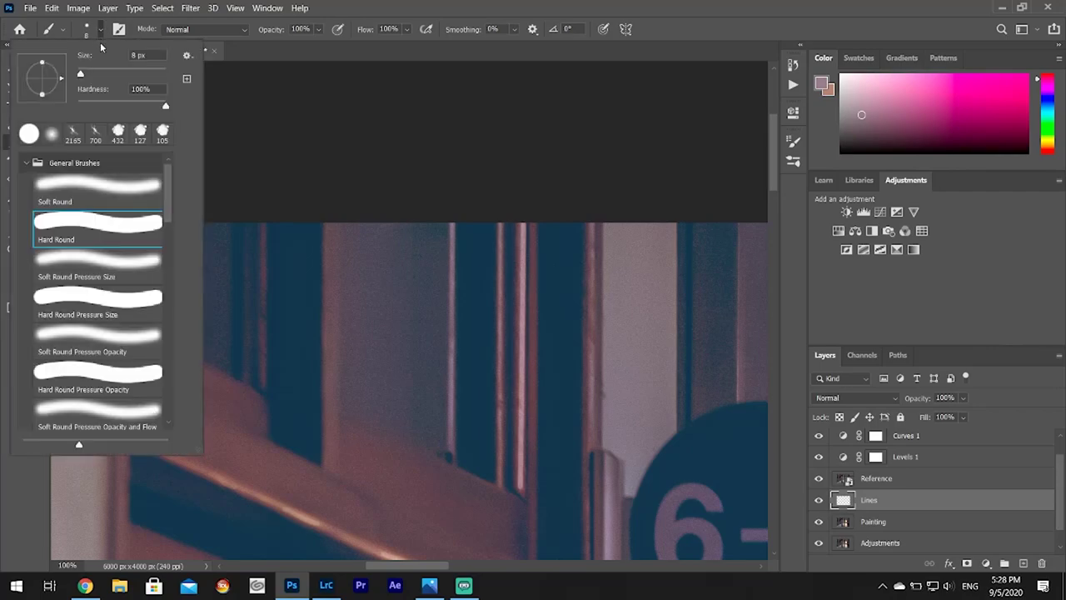
key(Escape)
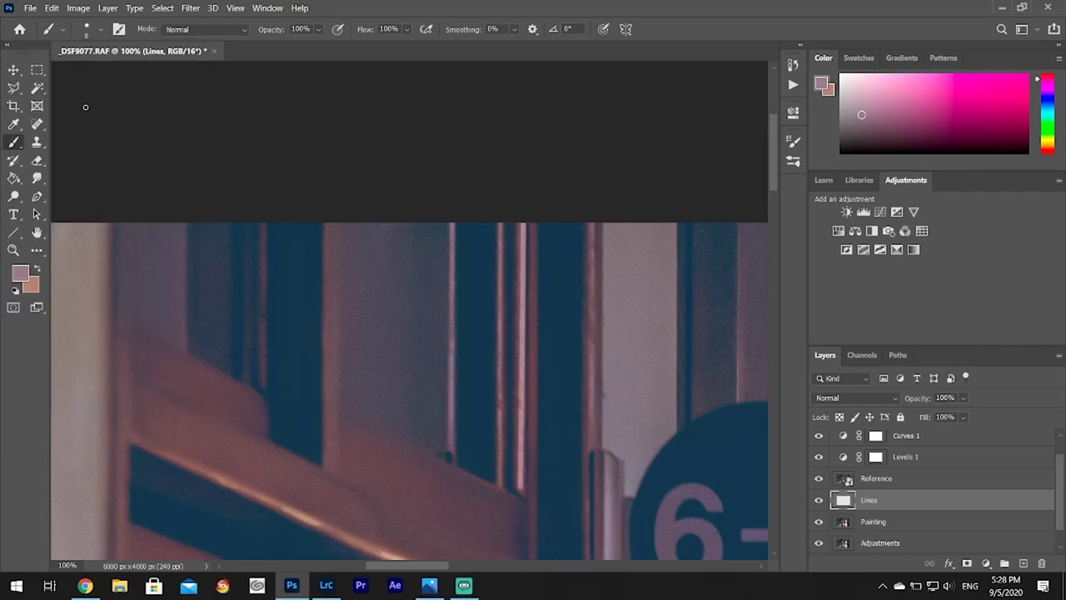
key(e)
click(95, 29)
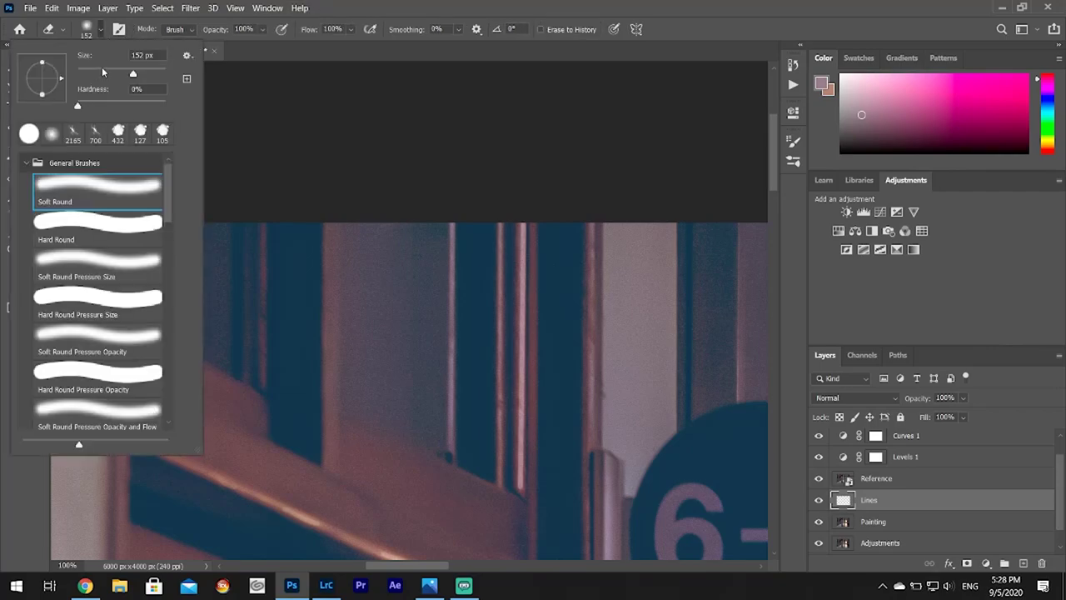
drag(112, 73, 104, 73)
click(537, 499)
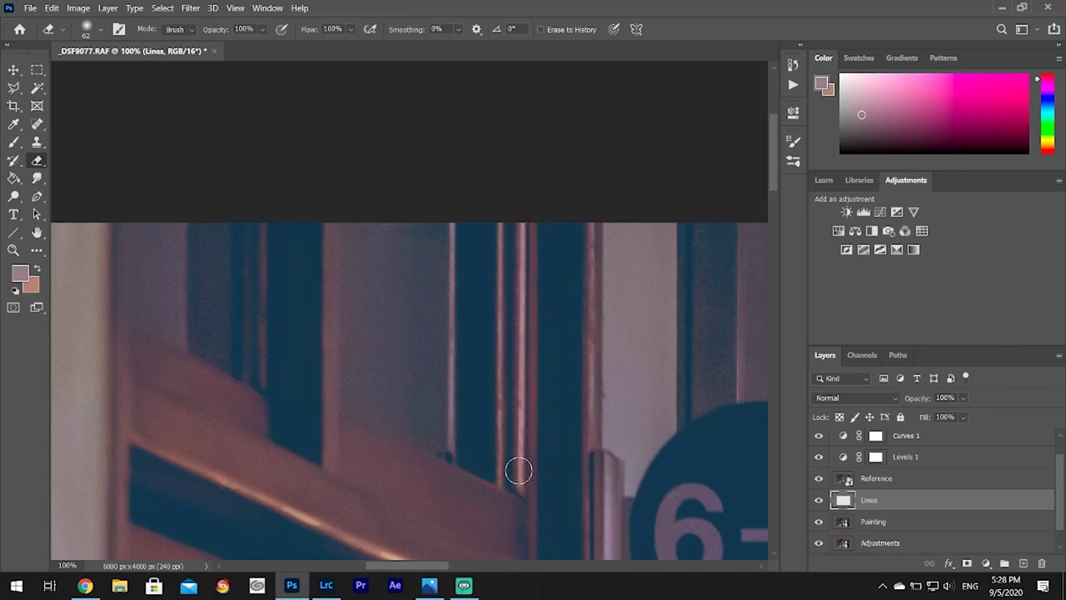
- Compare the image with the Lines layer shown and hidden, leave it hidden, and select the Vibrance 1 layer
click(820, 500)
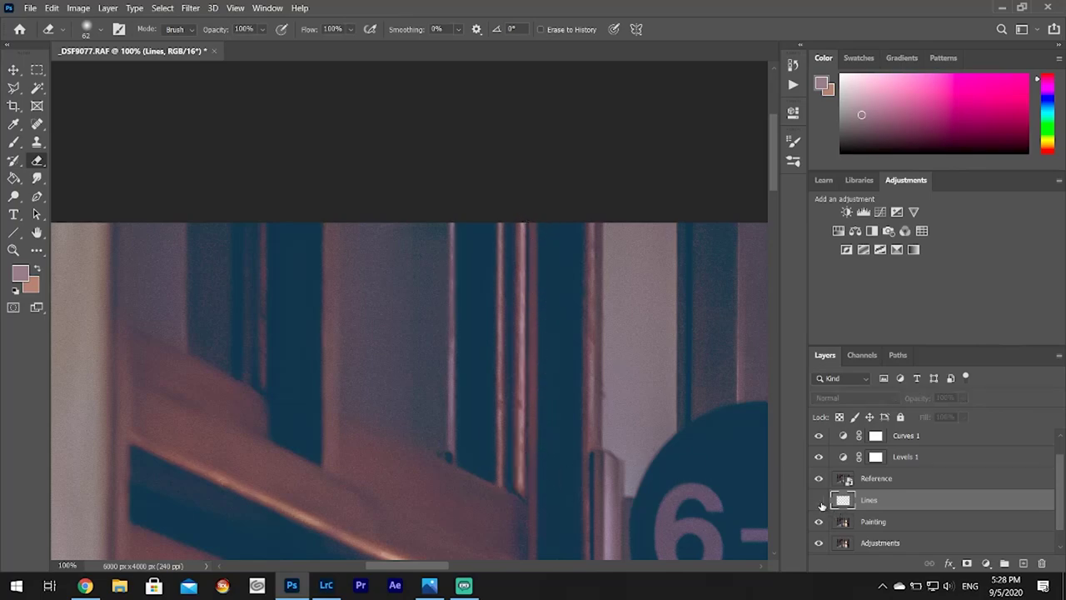
click(820, 501)
click(819, 500)
click(820, 500)
click(820, 503)
key(ctrl+minus)
key(ctrl+minus)
key(ctrl+minus)
key(ctrl+minus)
key(ctrl+minus)
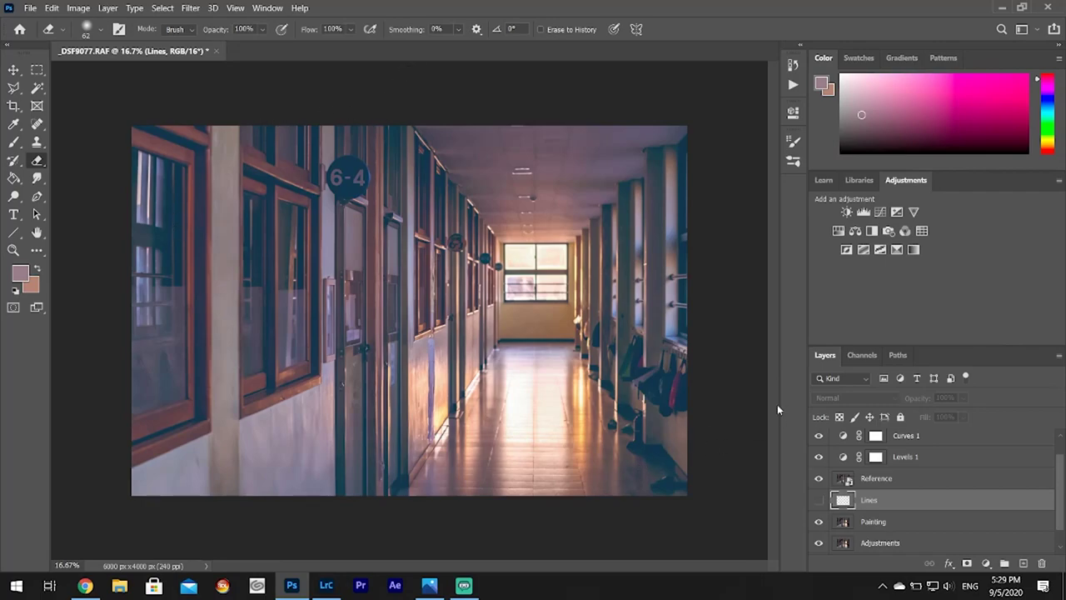
scroll(931, 501, up, 1)
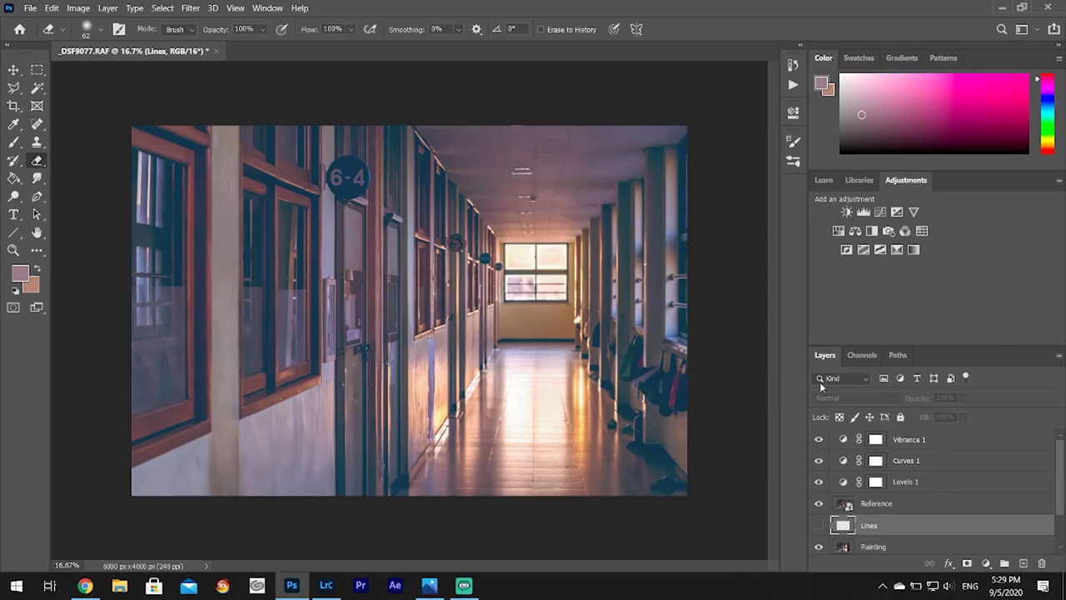
click(1003, 439)
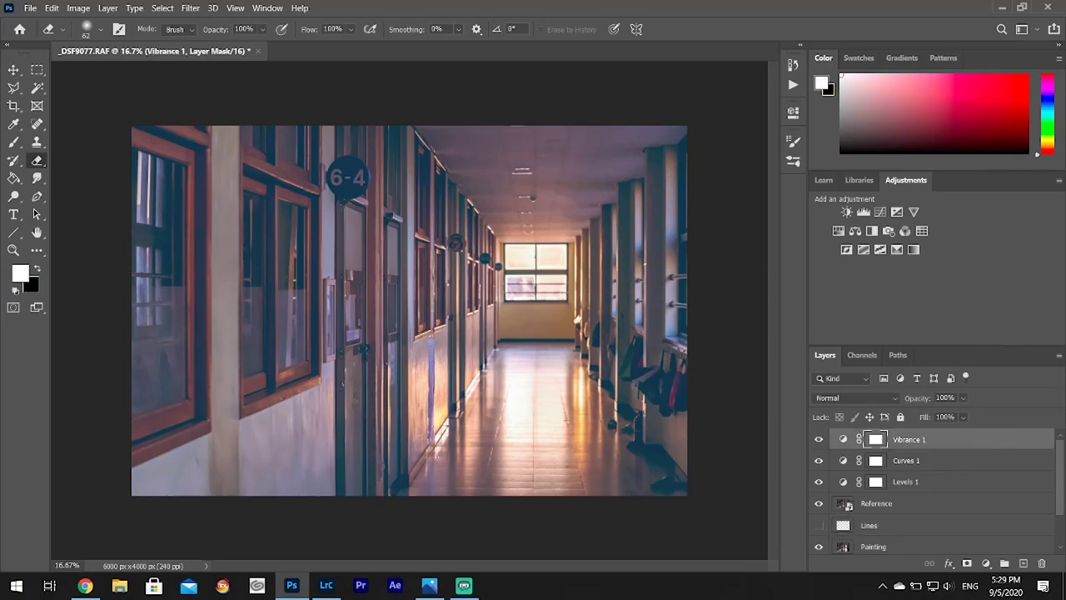
- Switch to Chrome and search Google Images for "makoto shinkai glow"
click(85, 585)
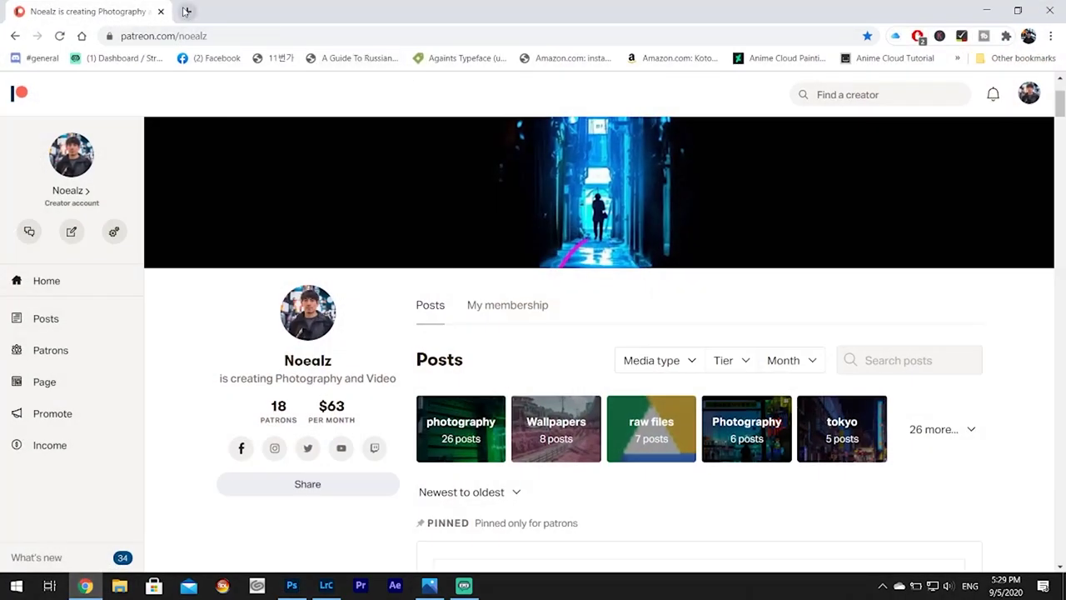
click(179, 11)
text(mako)
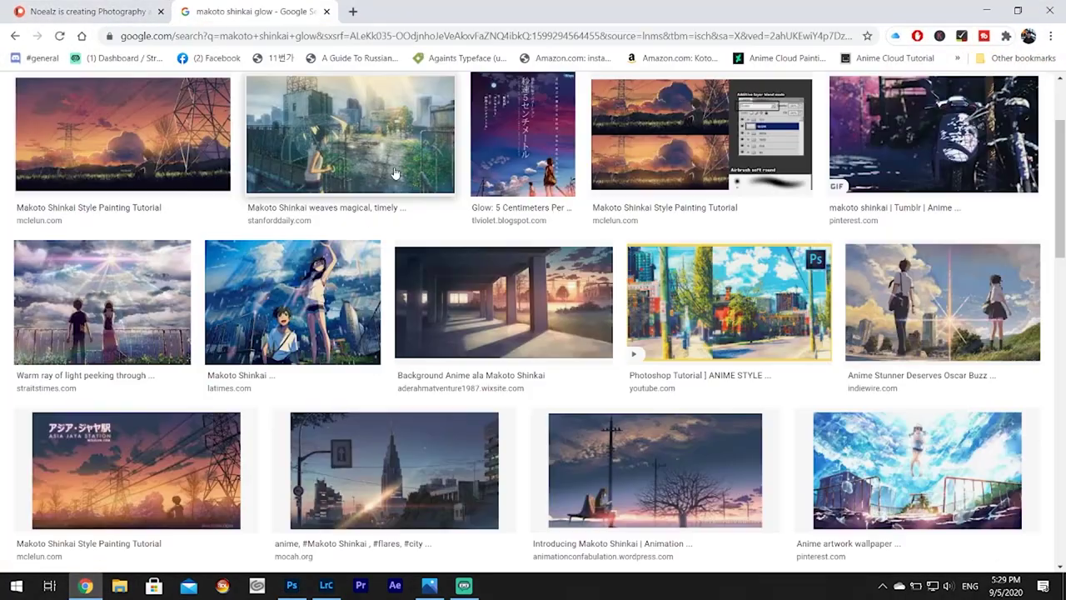
scroll(395, 174, up, 3)
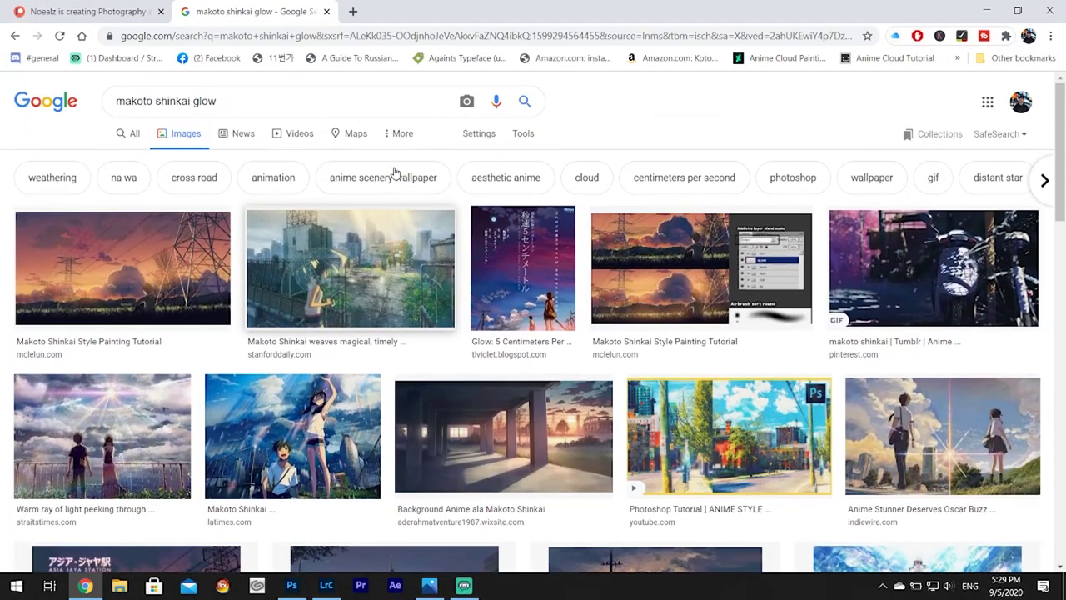
- Preview several Makoto Shinkai stills, including the sun-ray sky and the bench at sunset, to study how their light glows
click(374, 262)
click(634, 101)
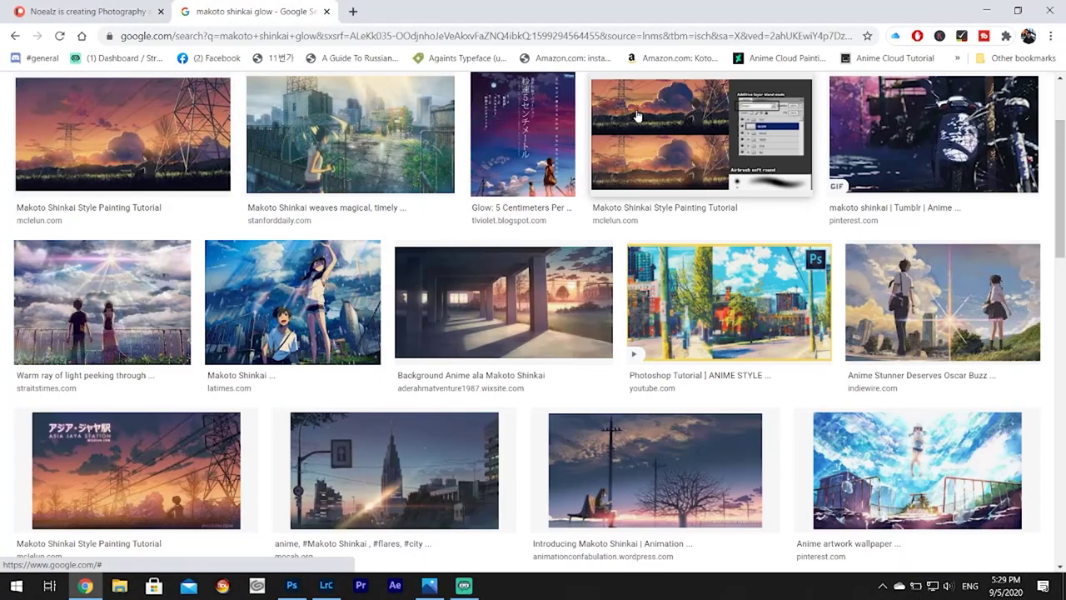
click(148, 295)
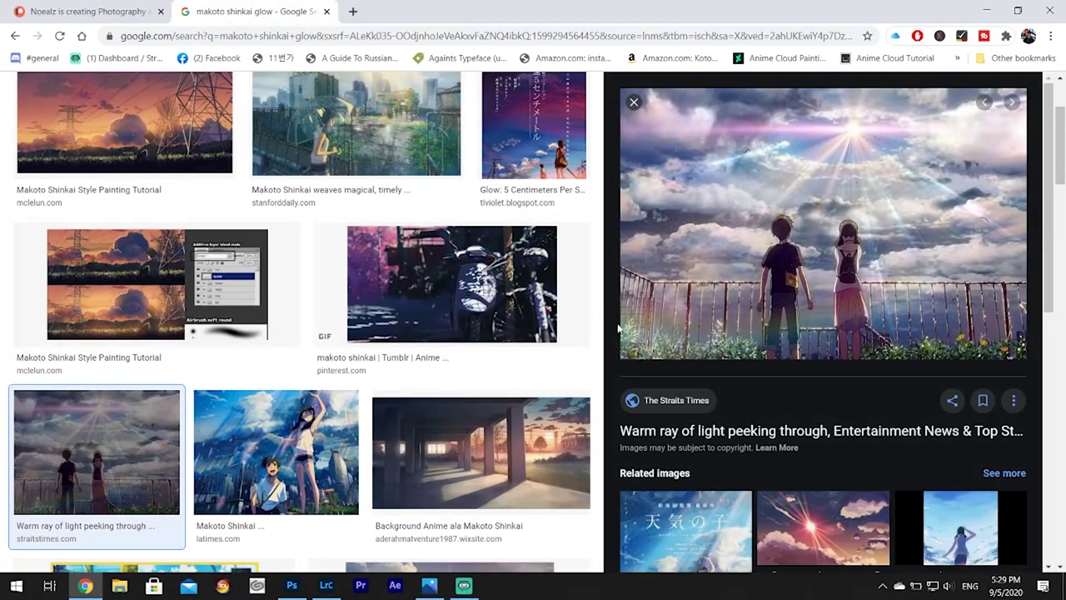
scroll(833, 342, down, 4)
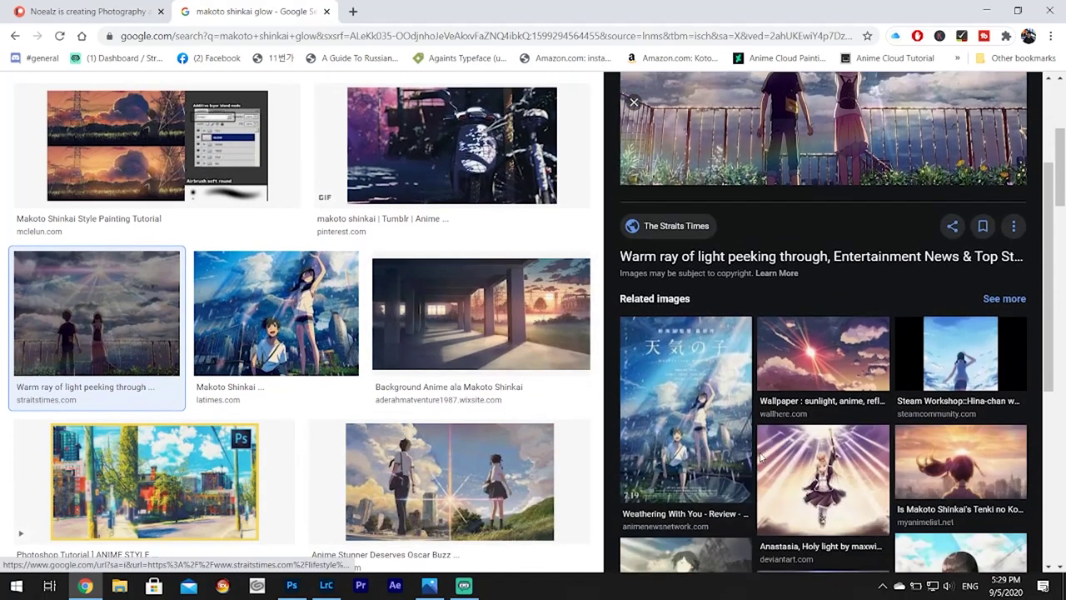
scroll(291, 416, down, 4)
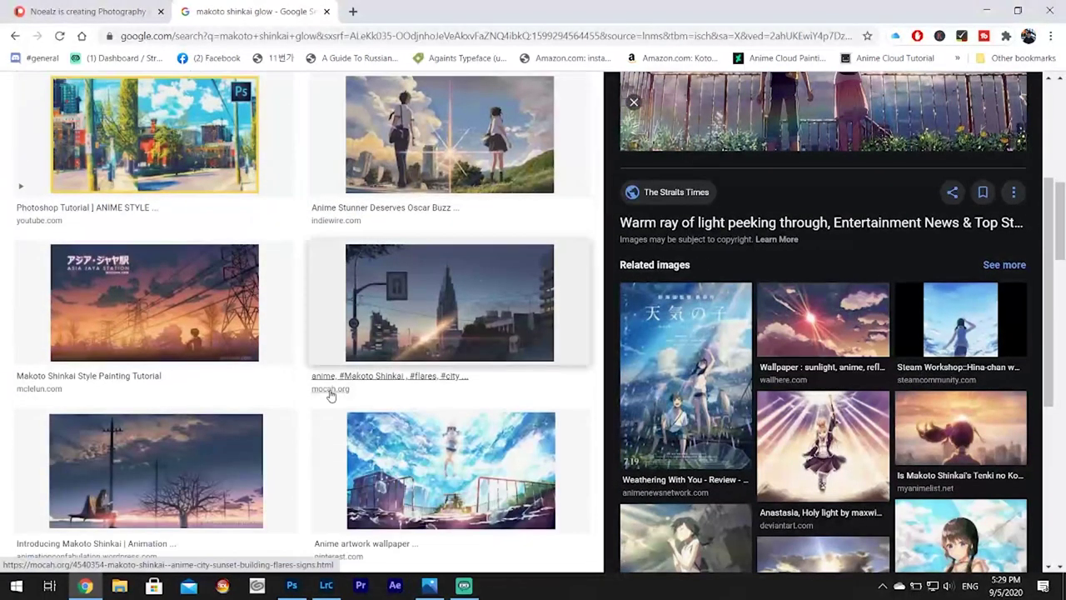
scroll(373, 382, down, 4)
click(209, 210)
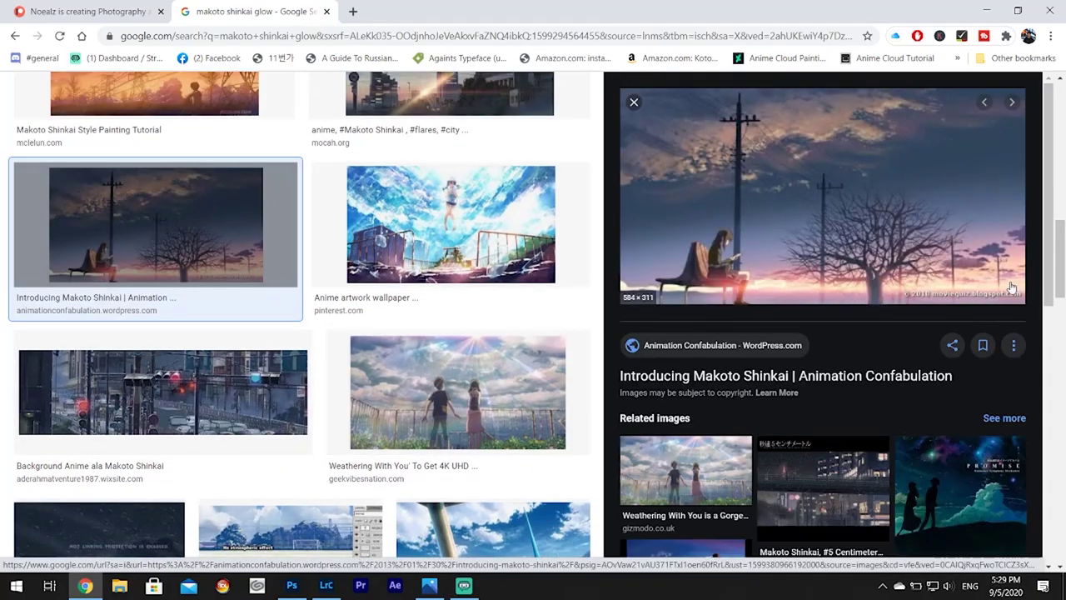
click(633, 103)
- Browse further image results for glow and lens-flare references, and preview the Makoto Shinkai Wiki poster
scroll(572, 309, down, 6)
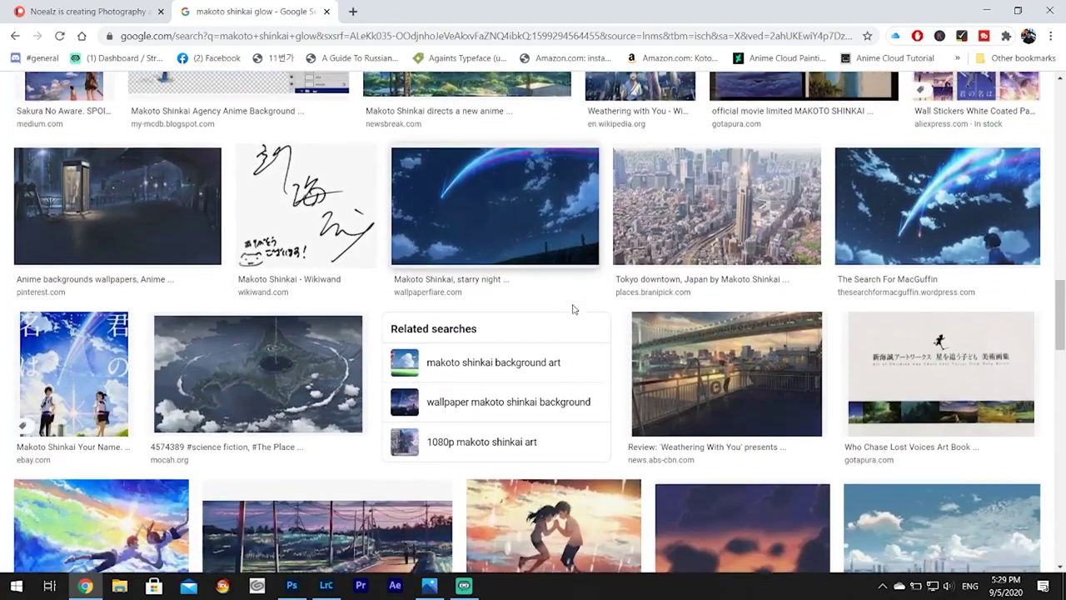
scroll(575, 309, down, 5)
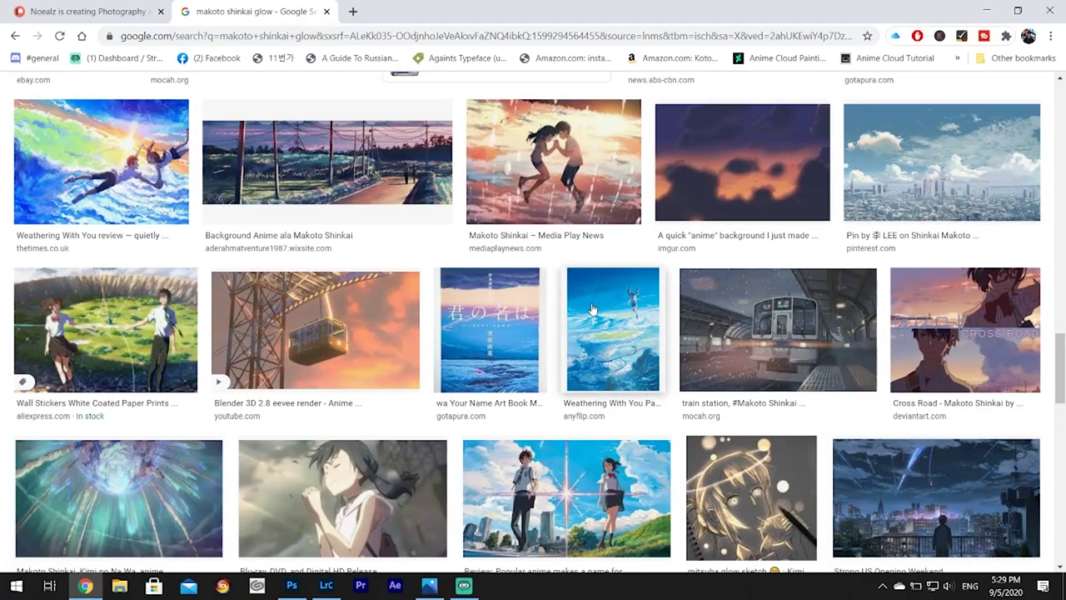
scroll(759, 278, down, 4)
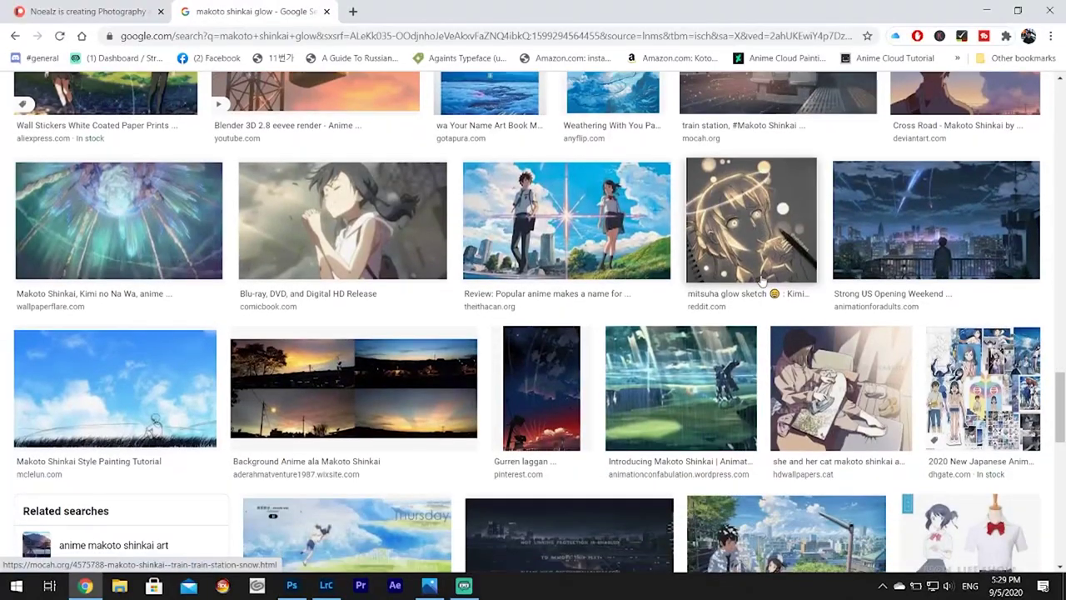
scroll(708, 334, down, 5)
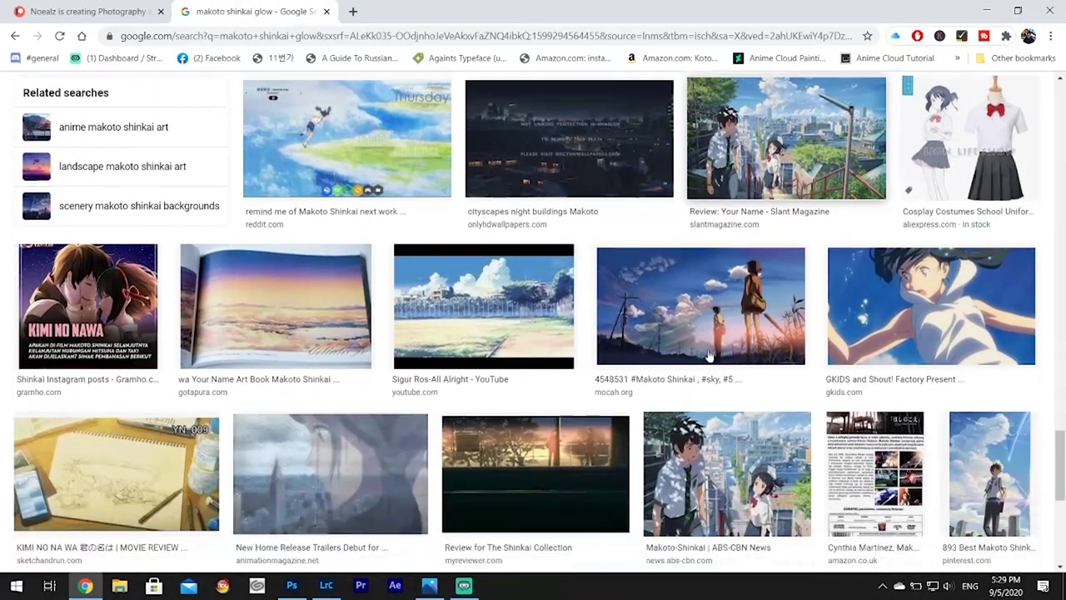
scroll(708, 356, down, 4)
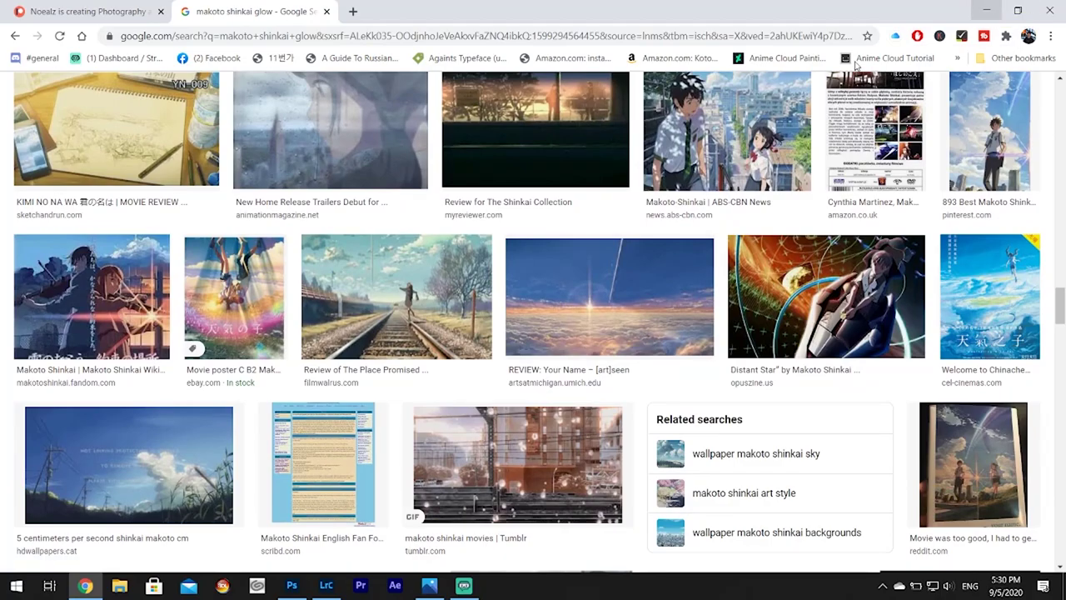
click(127, 316)
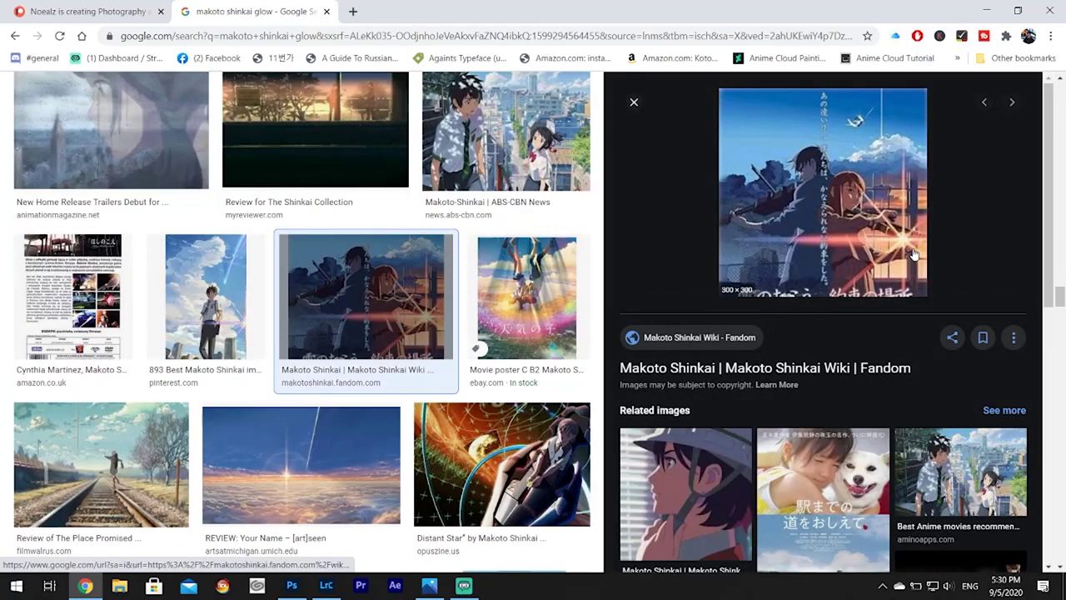
- Return to Photoshop and add a new layer named Glow above the Vibrance 1 layer
click(987, 11)
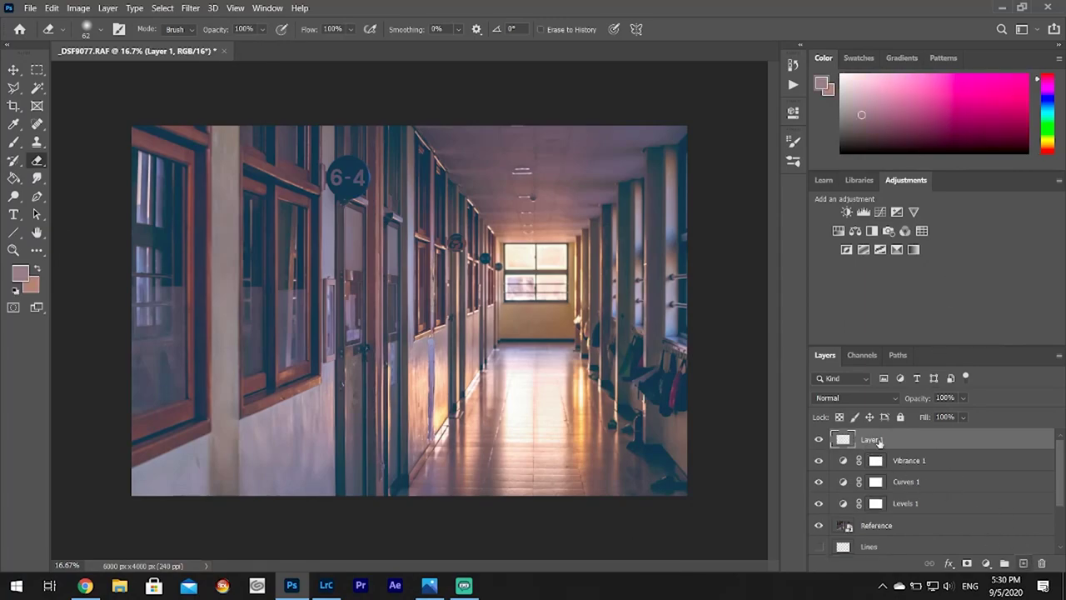
double_click(881, 438)
text(Glow)
key(Return)
- Set the foreground color to the bright magenta f948ff for the Brush
click(14, 142)
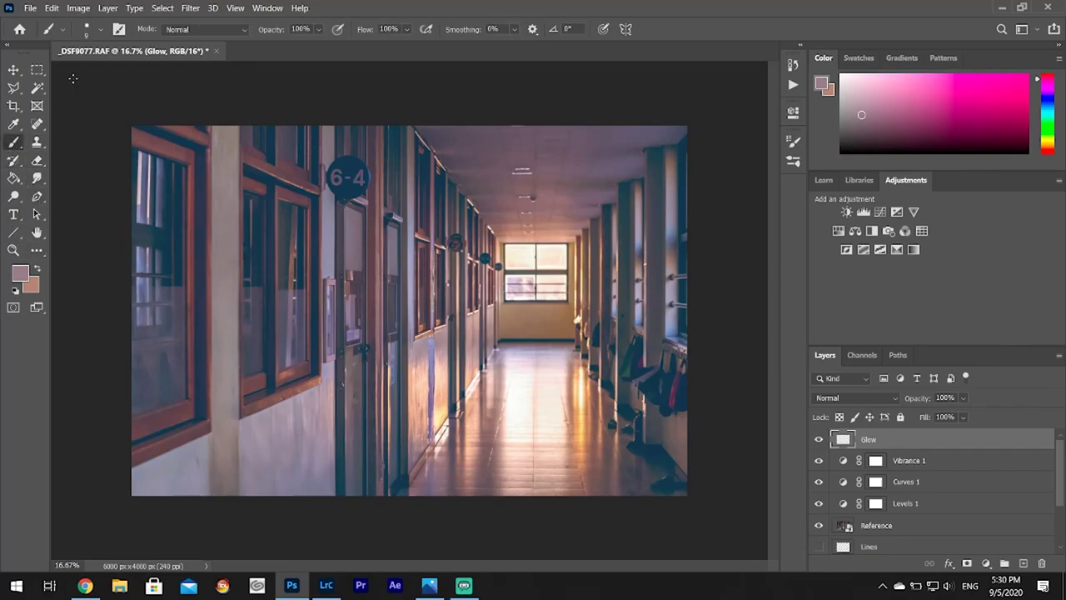
click(20, 273)
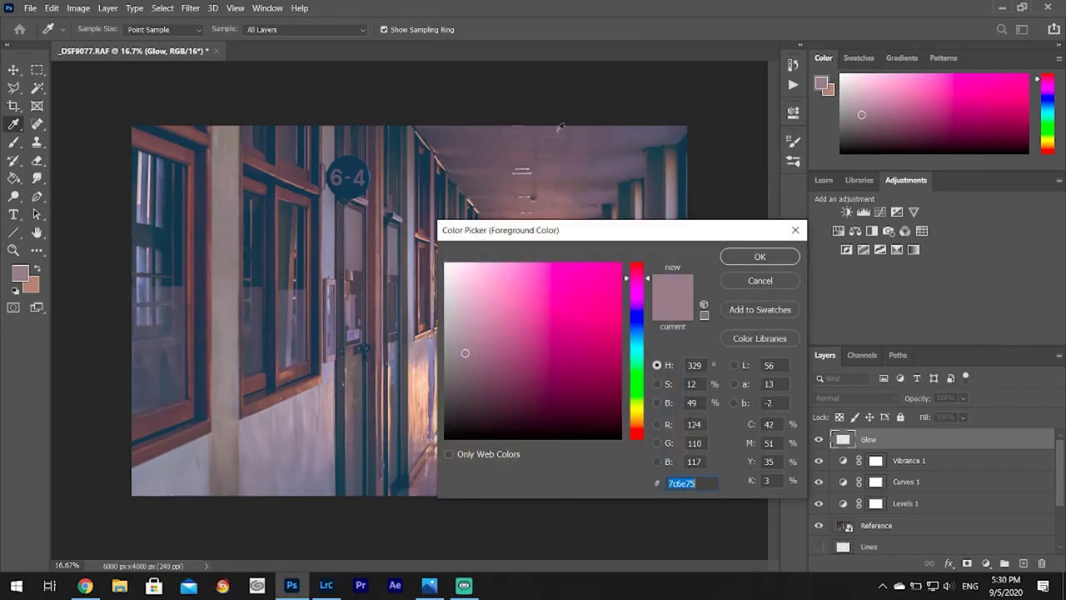
drag(565, 276, 572, 262)
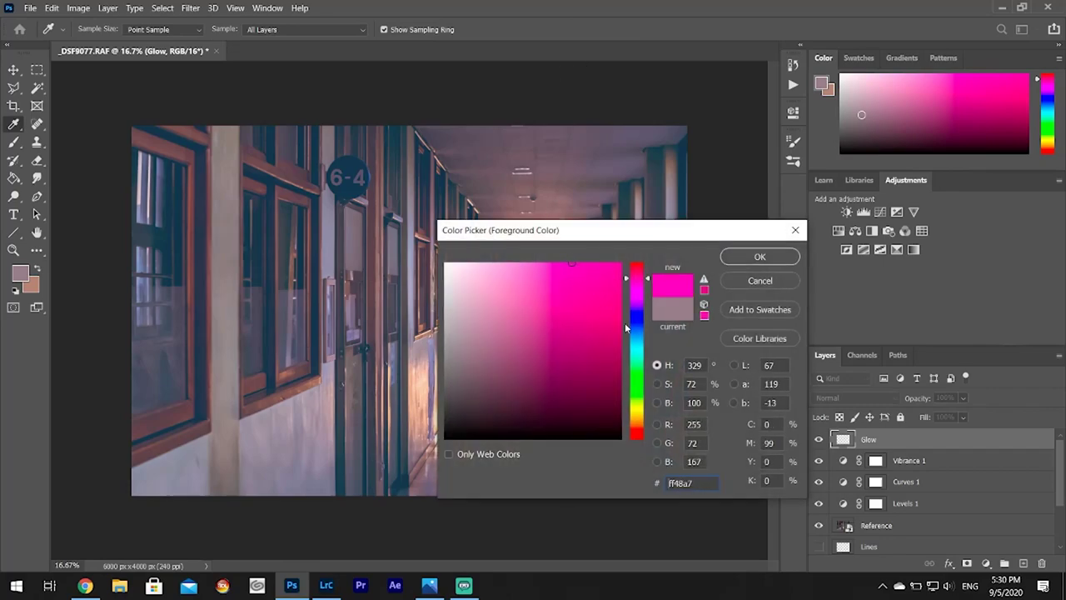
click(641, 411)
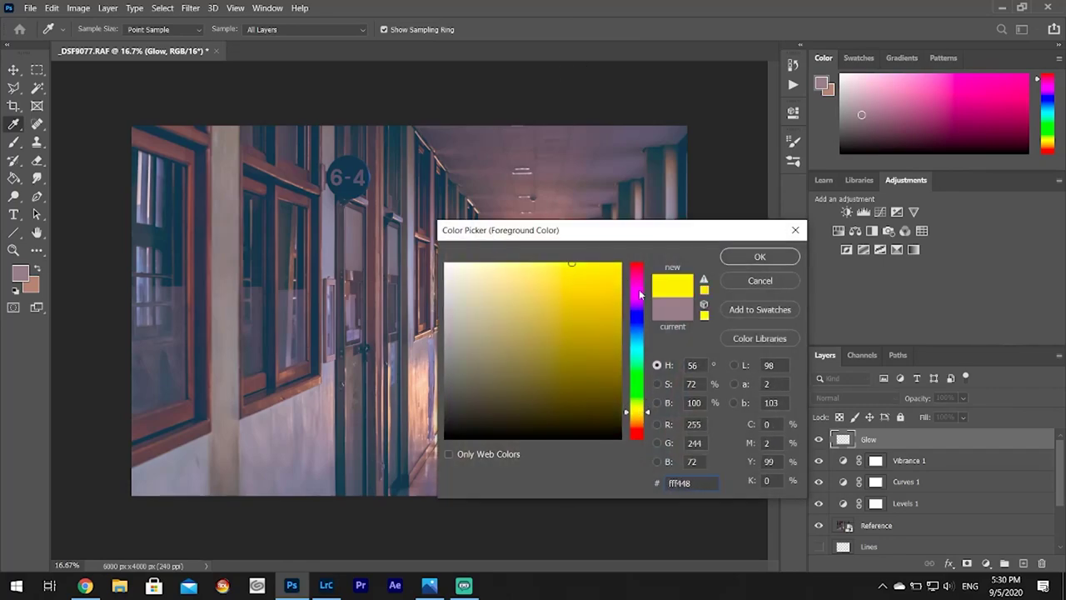
drag(637, 299, 638, 295)
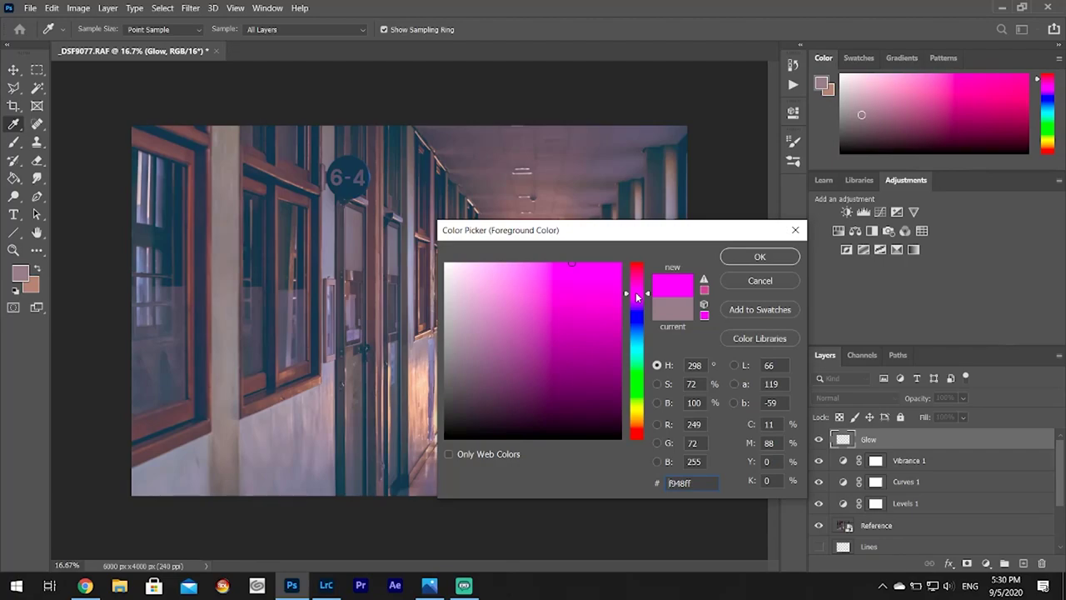
click(758, 256)
- Paint magenta along the photo's upper and lower edges on the Glow layer with a 2165 px Soft Round brush at 0% hardness
key(b)
click(102, 30)
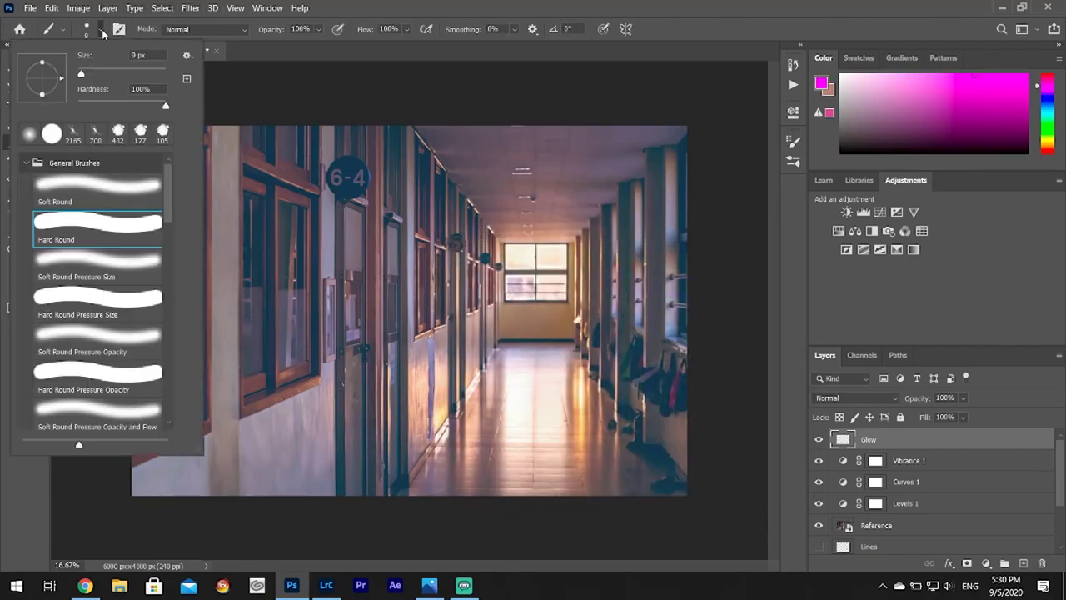
click(36, 138)
drag(96, 75, 158, 78)
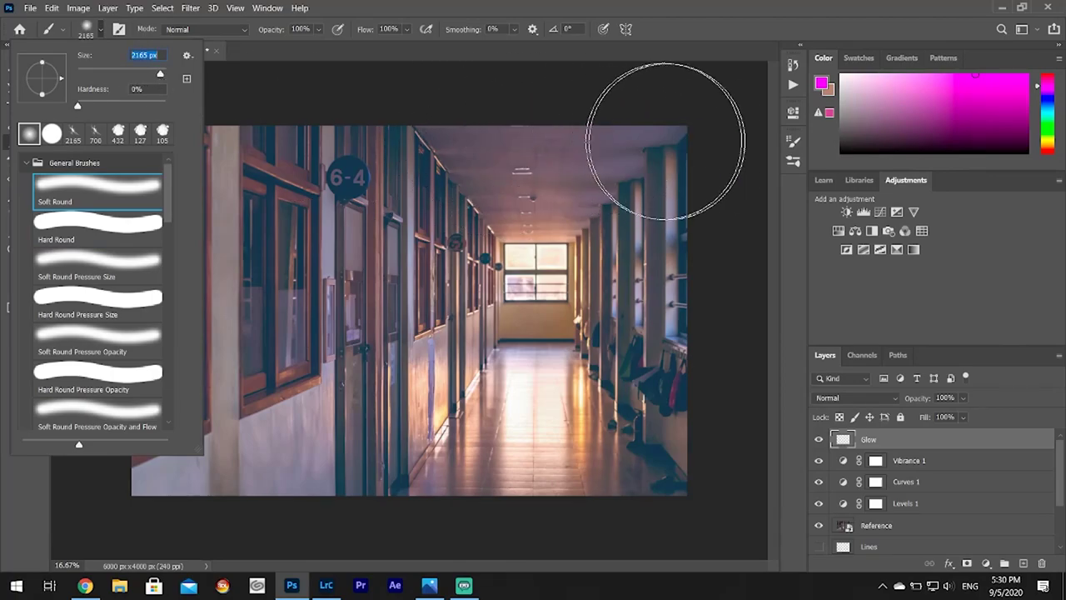
key(Return)
drag(345, 119, 666, 125)
mouse_move(73, 138)
mouse_down()
mouse_move(98, 134)
mouse_move(133, 148)
mouse_move(138, 524)
mouse_move(595, 522)
mouse_move(676, 467)
mouse_move(702, 522)
mouse_up()
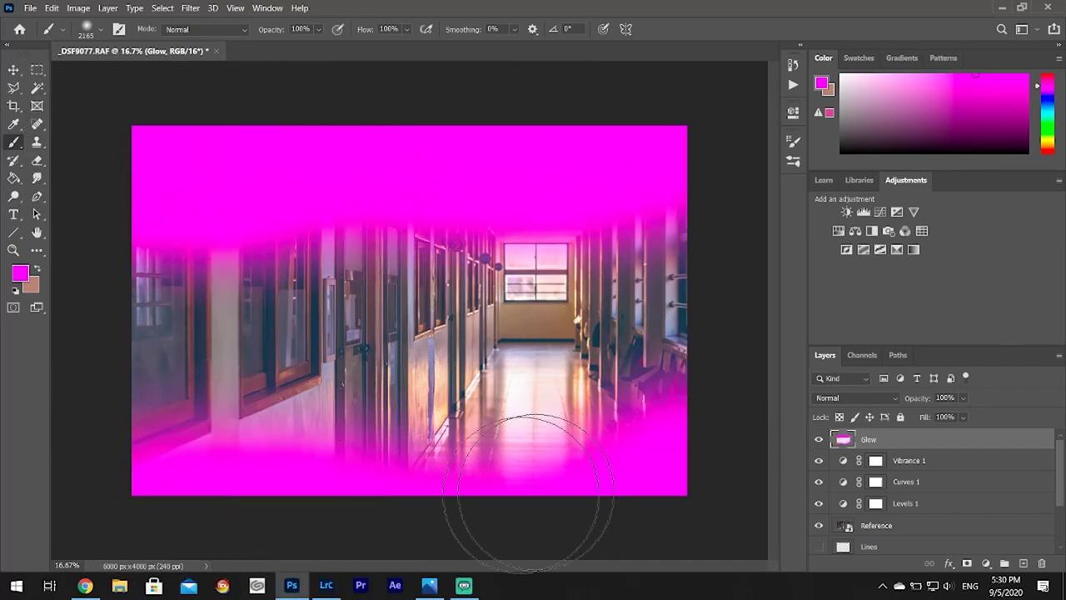
- Set the Glow layer's blend mode to Screen and lower its opacity to 17%
click(899, 398)
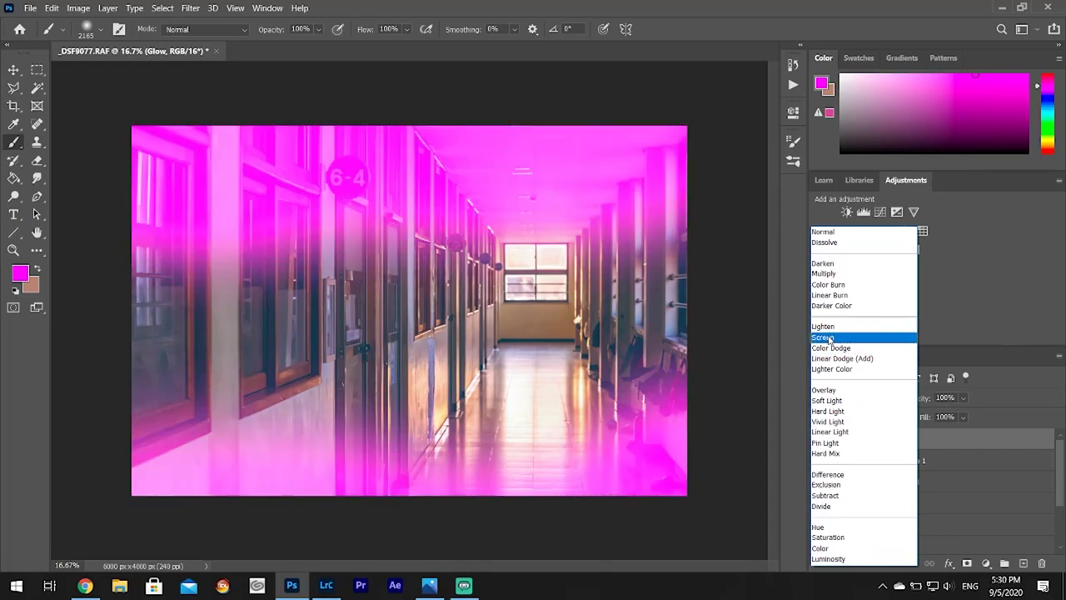
click(830, 337)
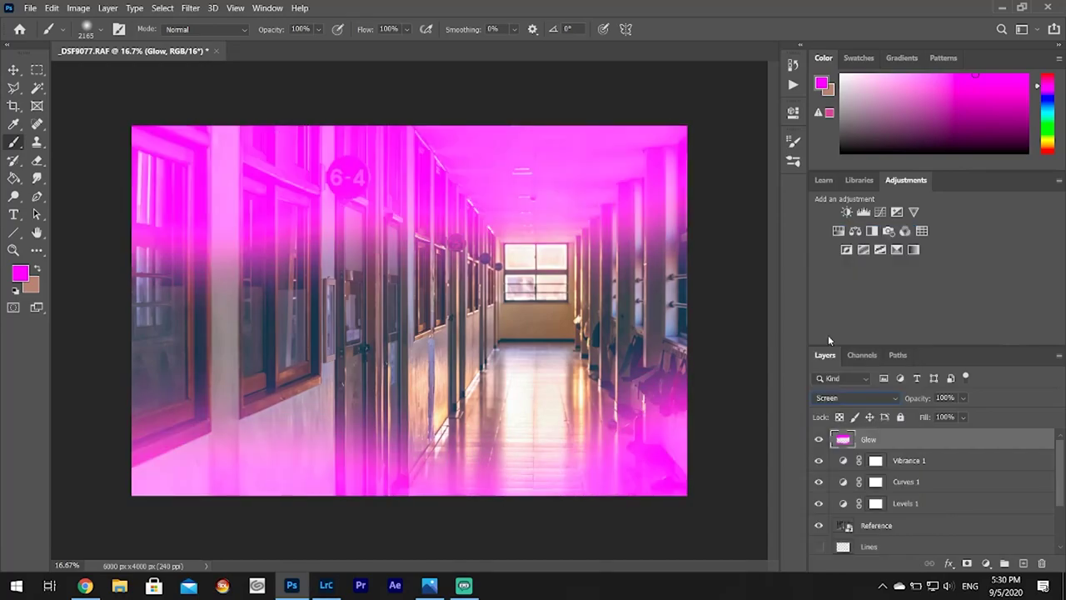
click(965, 398)
drag(973, 415, 927, 417)
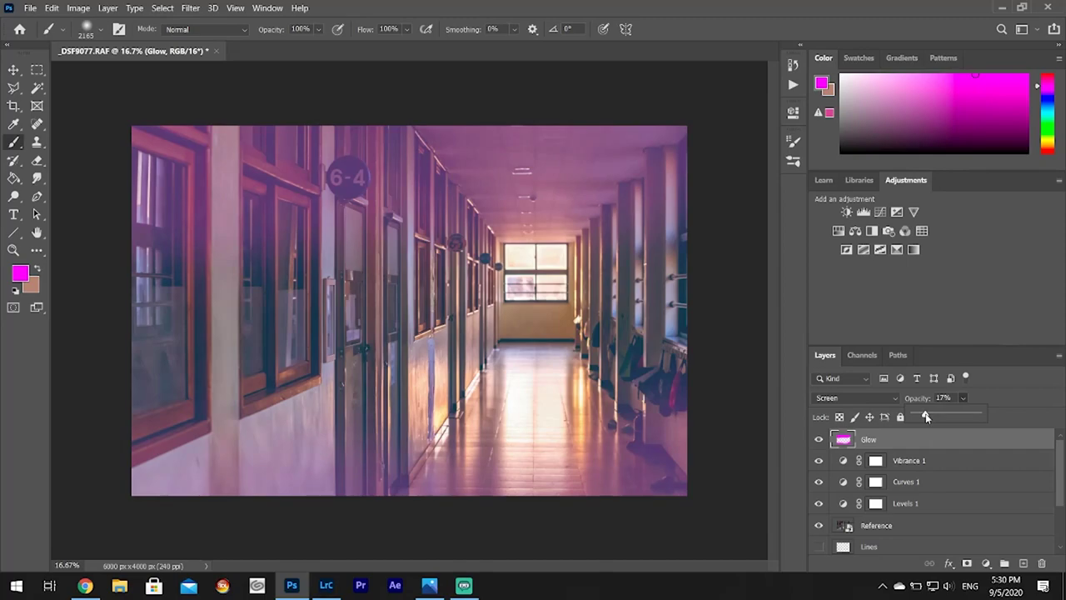
mouse_move(925, 417)
mouse_down()
mouse_move(941, 417)
mouse_move(926, 419)
mouse_up()
- Switch to Photos to examine the glow in the finished hallway image
click(429, 586)
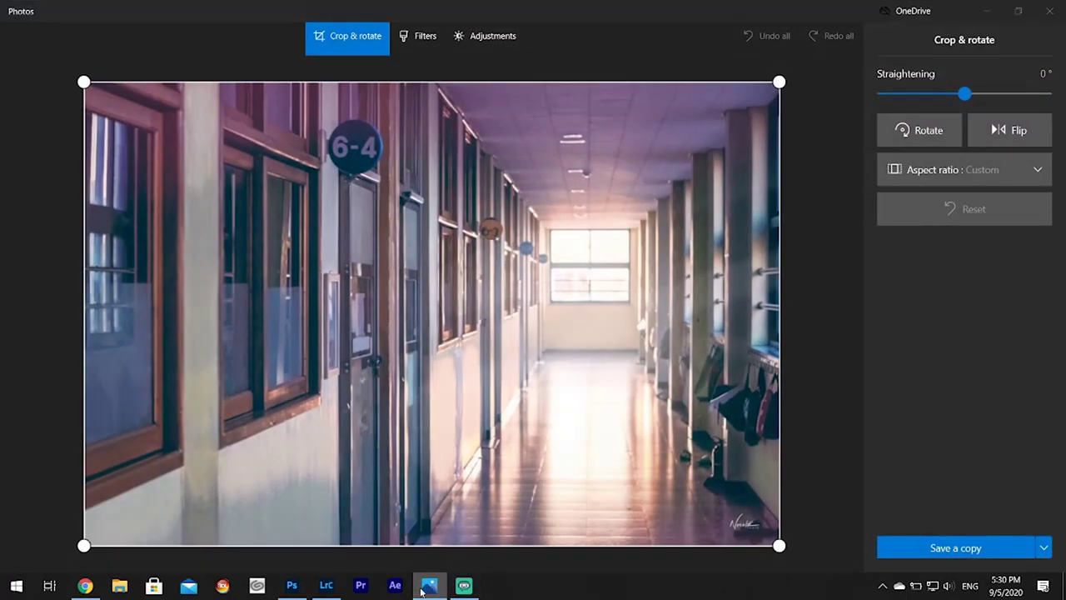
- Compare the Photoshop hallway image with the finished version in Photos, returning to Photoshop
click(986, 11)
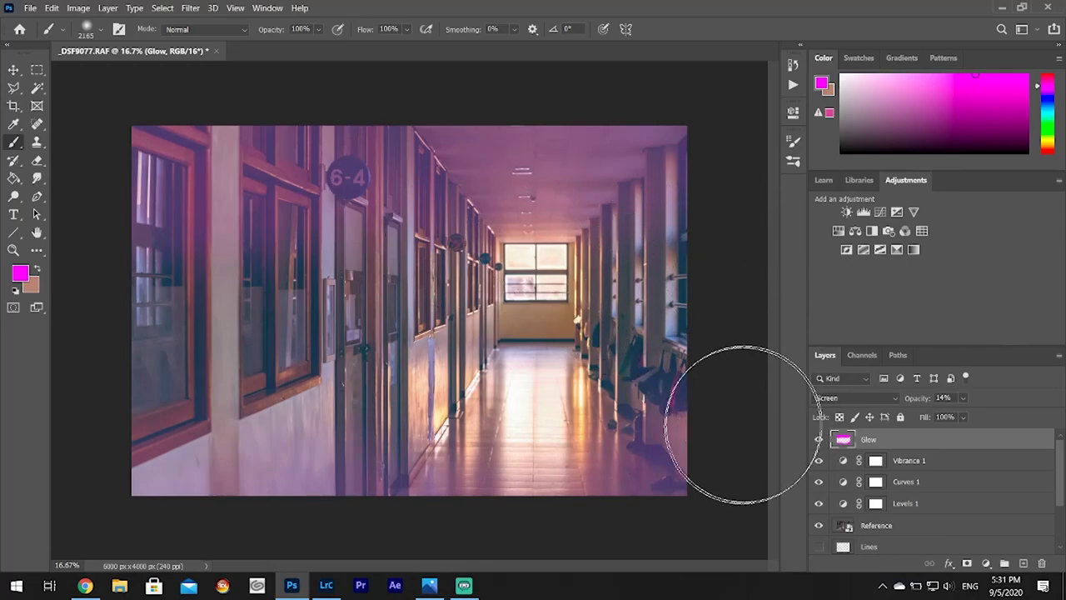
click(430, 586)
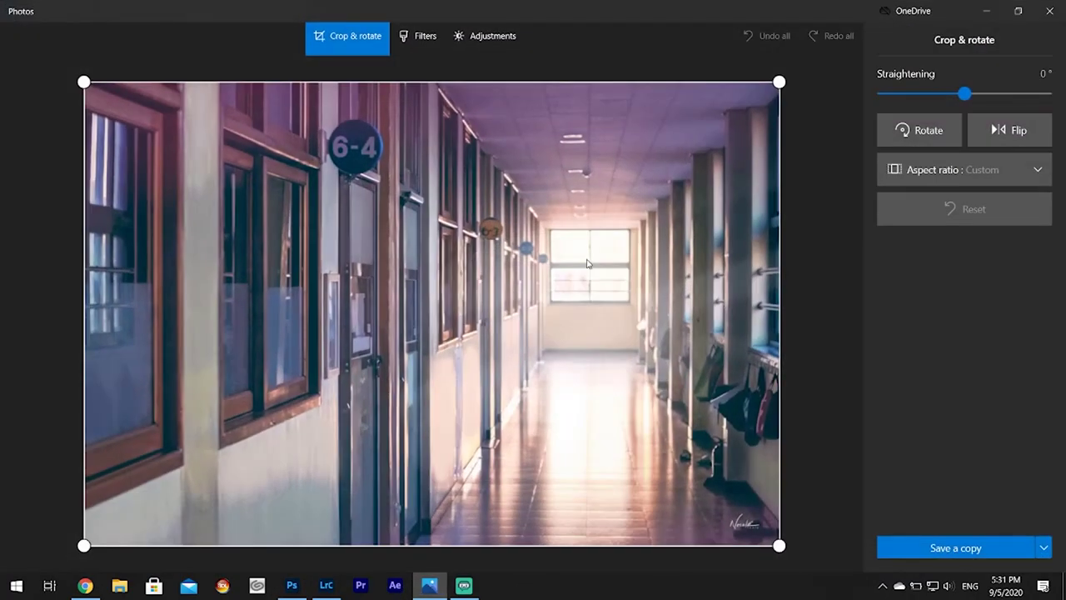
click(986, 11)
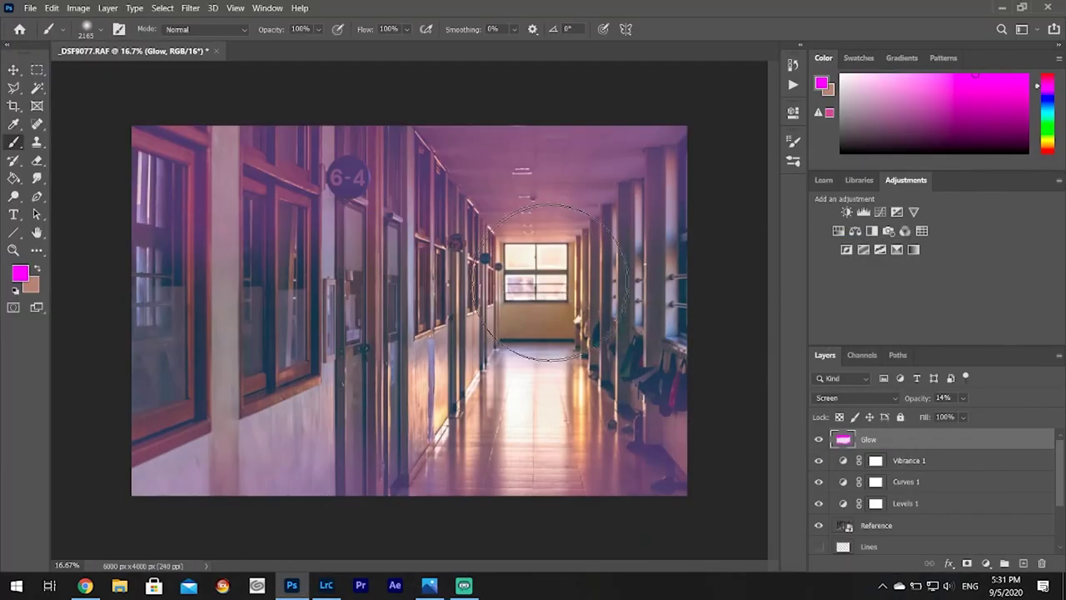
- Add a new layer directly below the magenta Glow layer and name it Glow
click(1024, 564)
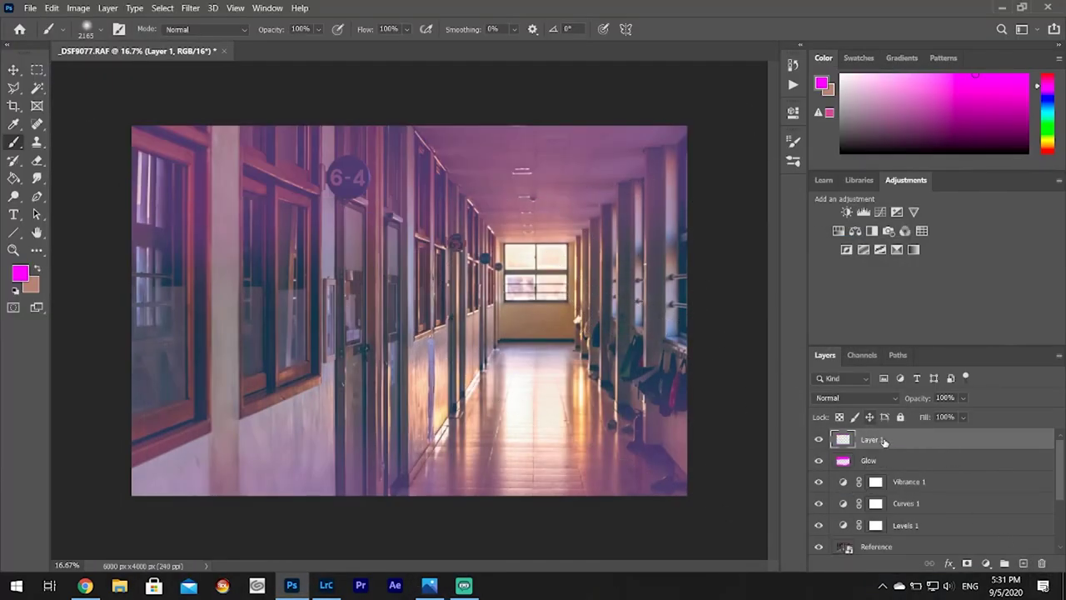
drag(886, 443, 886, 467)
double_click(871, 460)
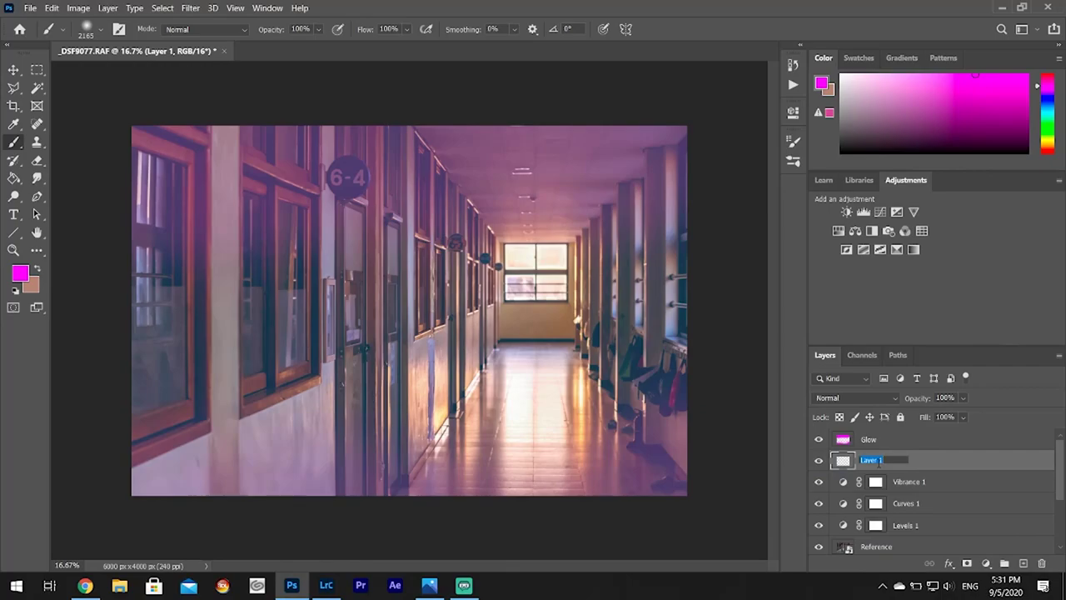
text(Glow)
key(Return)
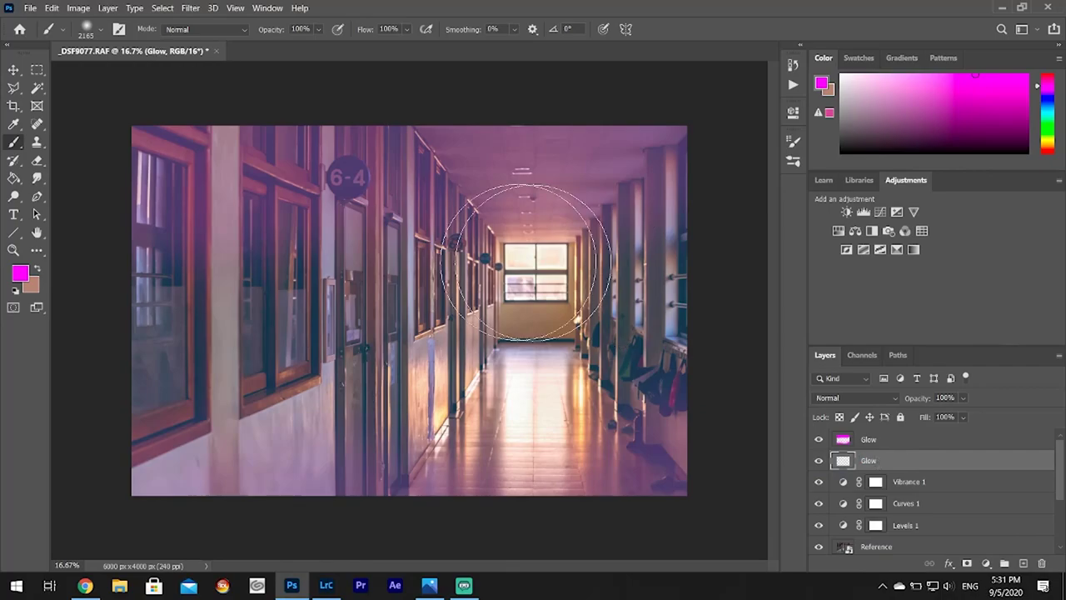
- Sample the pale cream of the far window and paint a soft 2165 px glow over the hallway's end on the lower Glow layer
click(21, 278)
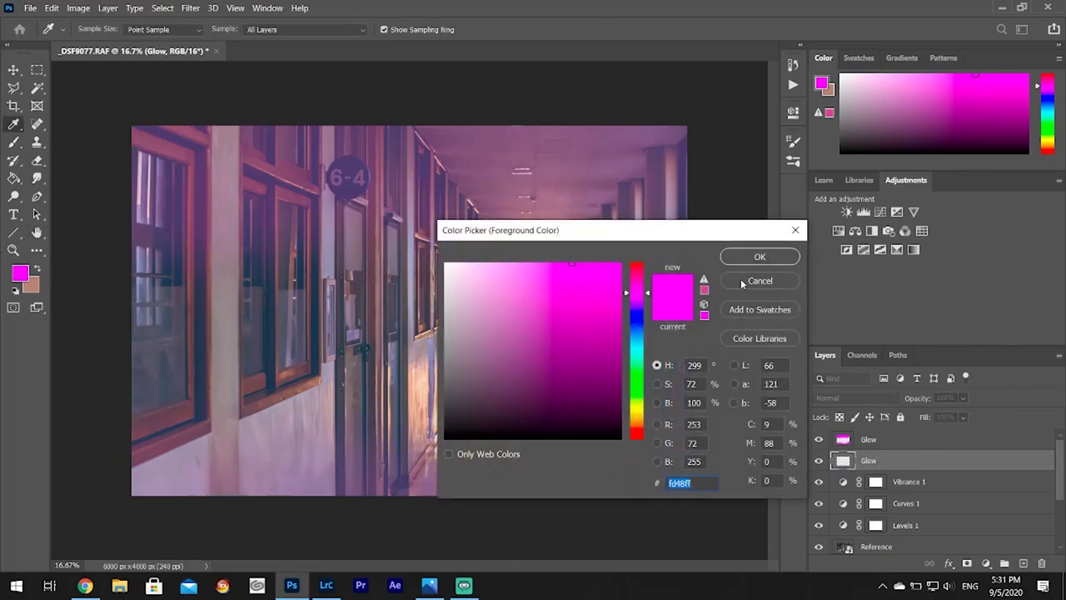
click(742, 284)
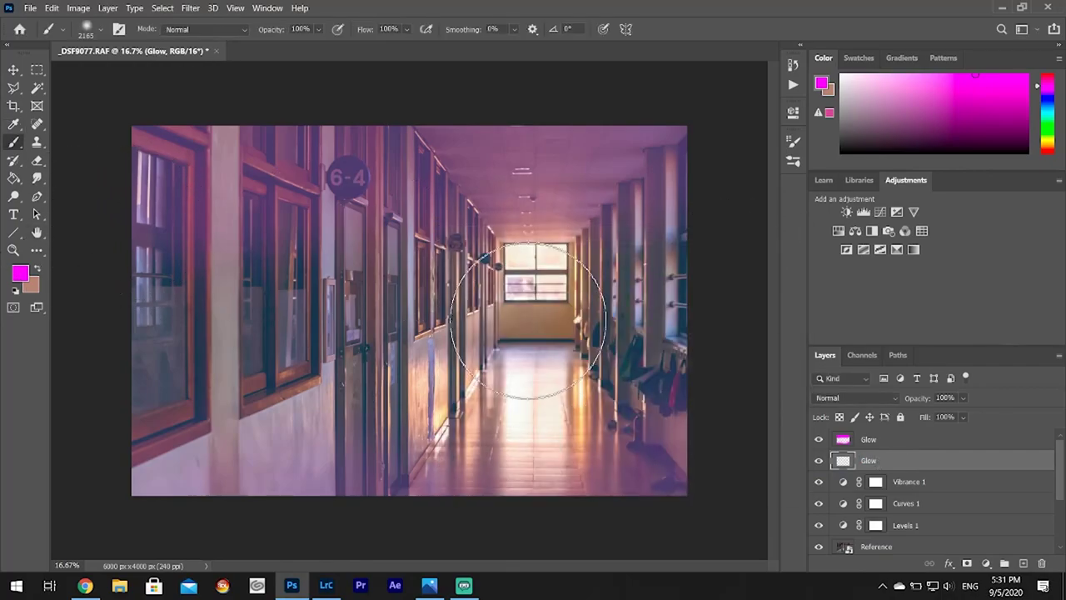
click(19, 125)
click(553, 262)
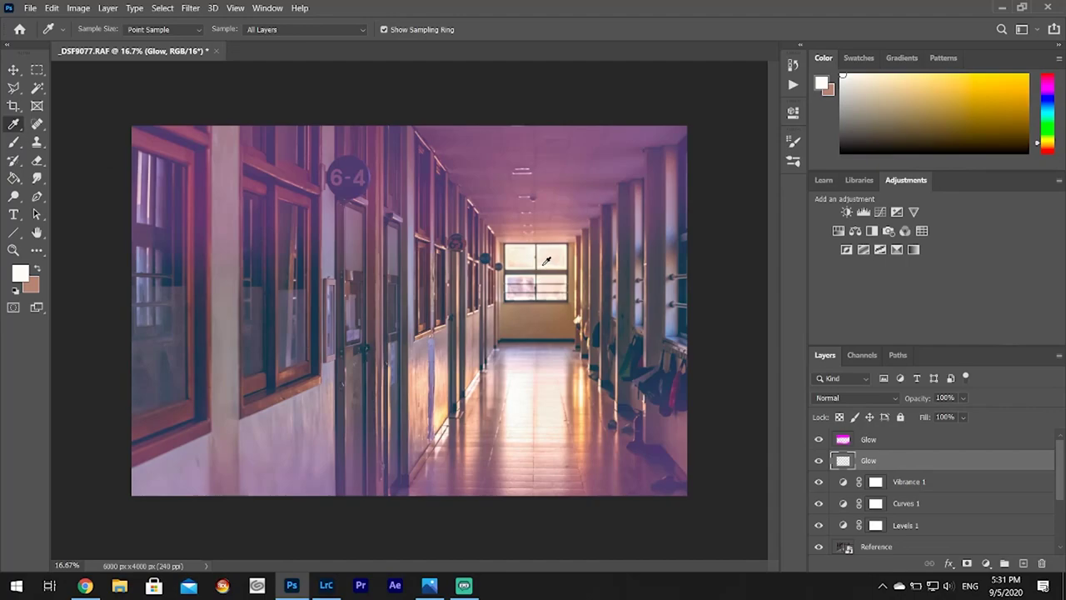
click(547, 261)
click(13, 142)
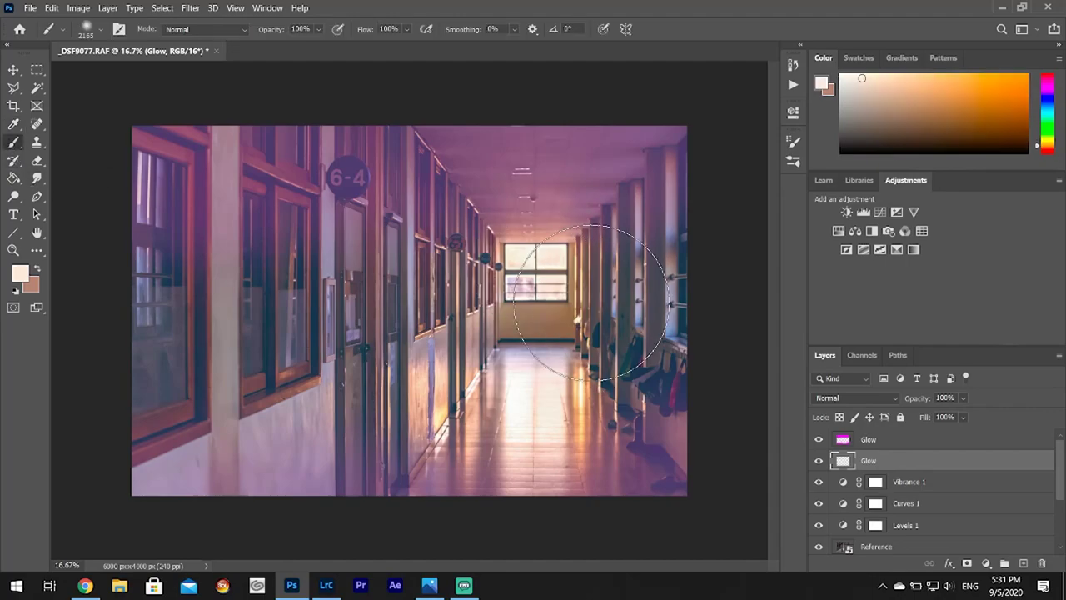
mouse_move(591, 301)
mouse_down()
mouse_move(522, 268)
mouse_move(545, 270)
mouse_move(520, 294)
mouse_move(467, 308)
mouse_move(488, 332)
mouse_up()
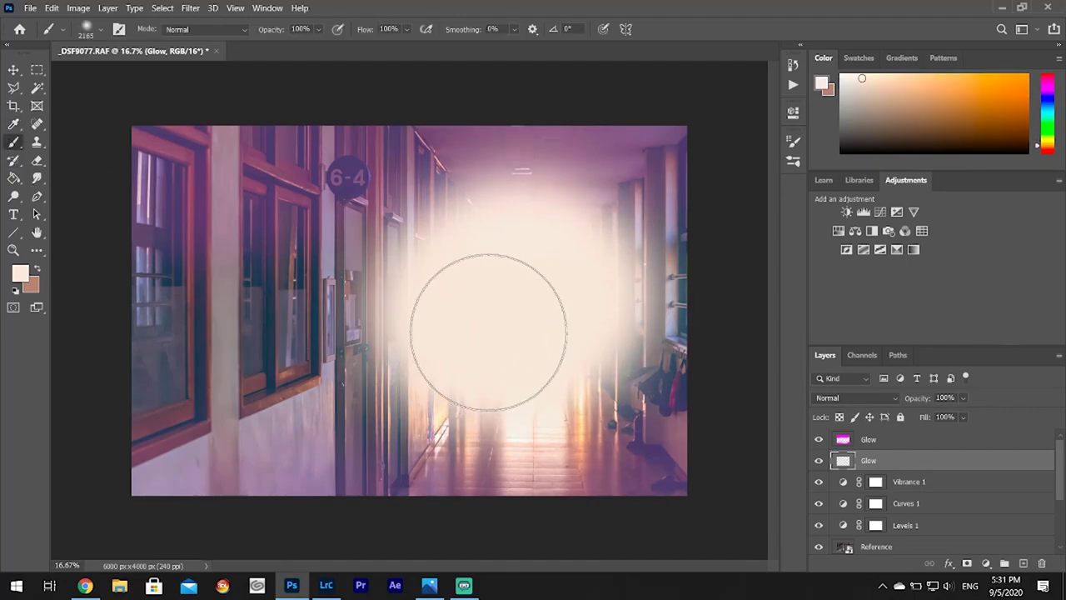
- Set the lower Glow layer's blend mode to Screen and its opacity to 20%
click(893, 399)
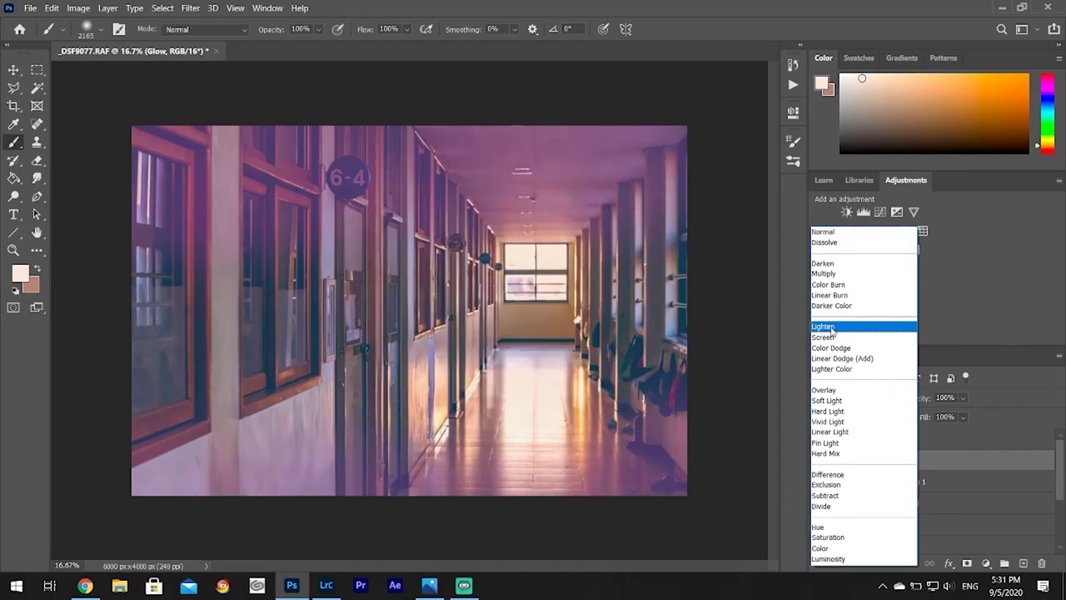
click(831, 337)
click(962, 398)
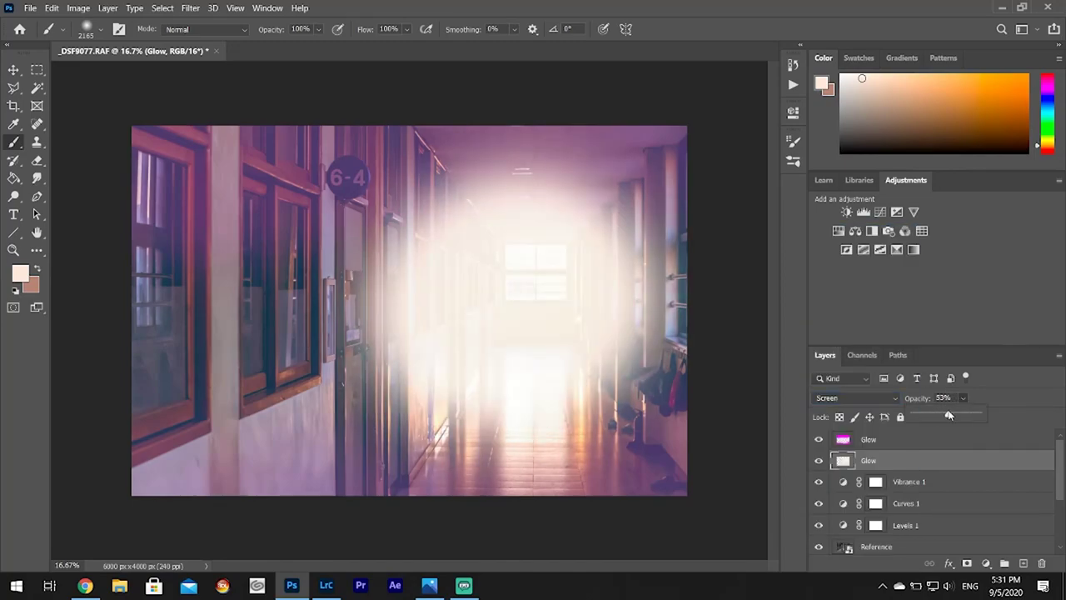
drag(981, 414, 931, 416)
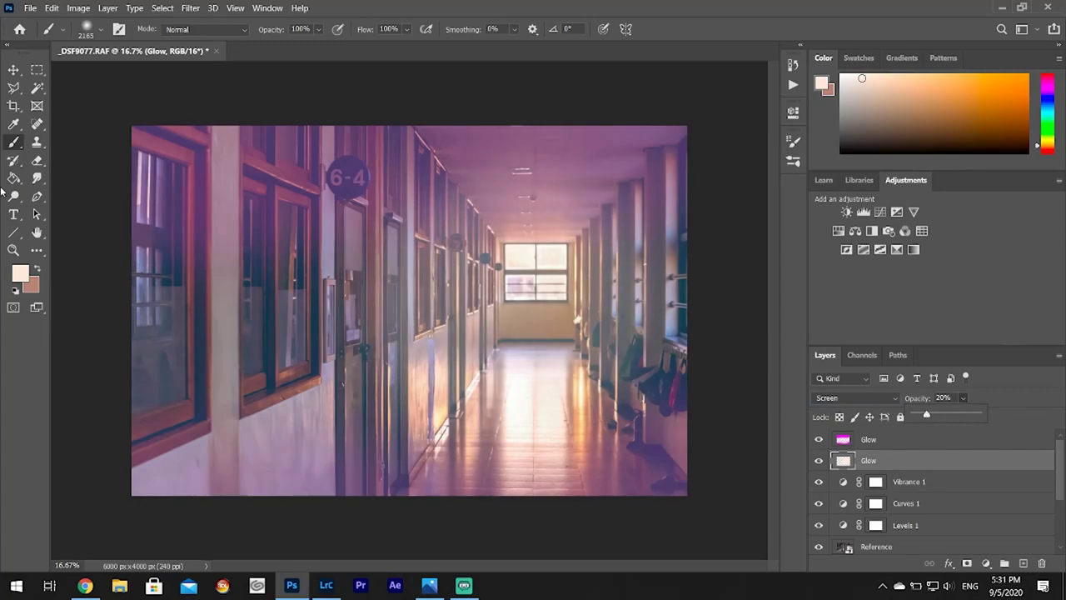
- Erase part of the cream glow on the lower Glow layer with a 2520 px Soft Round eraser at 0% hardness
click(36, 160)
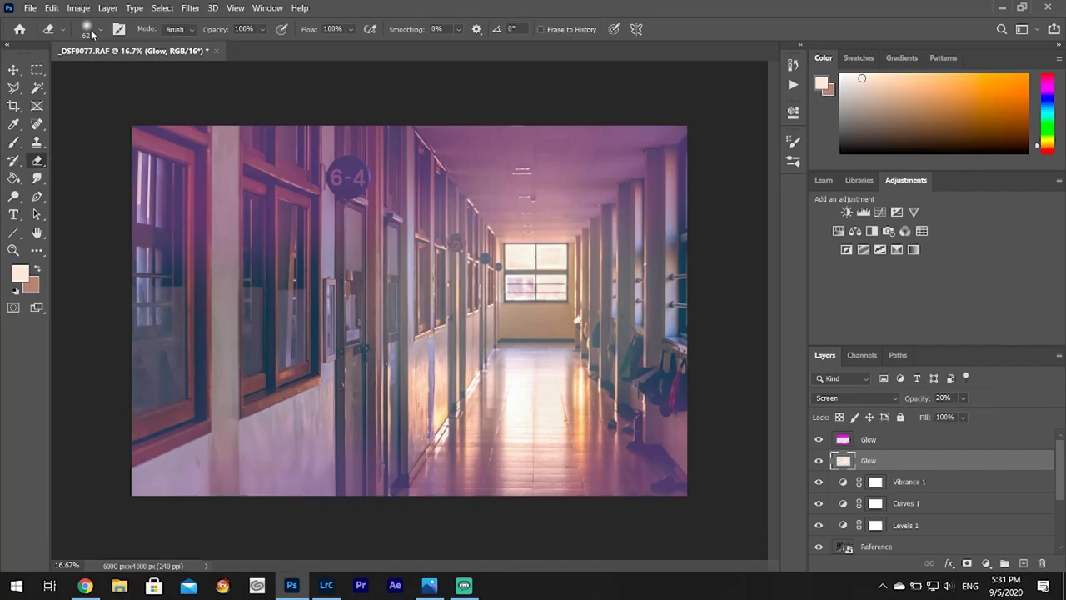
click(93, 34)
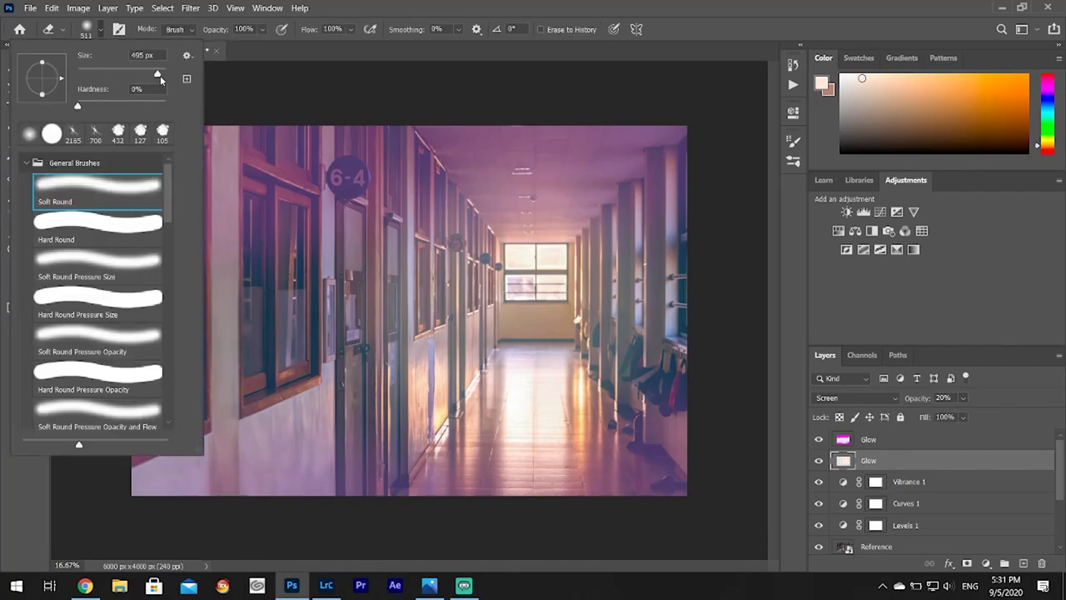
drag(160, 75, 164, 75)
click(691, 158)
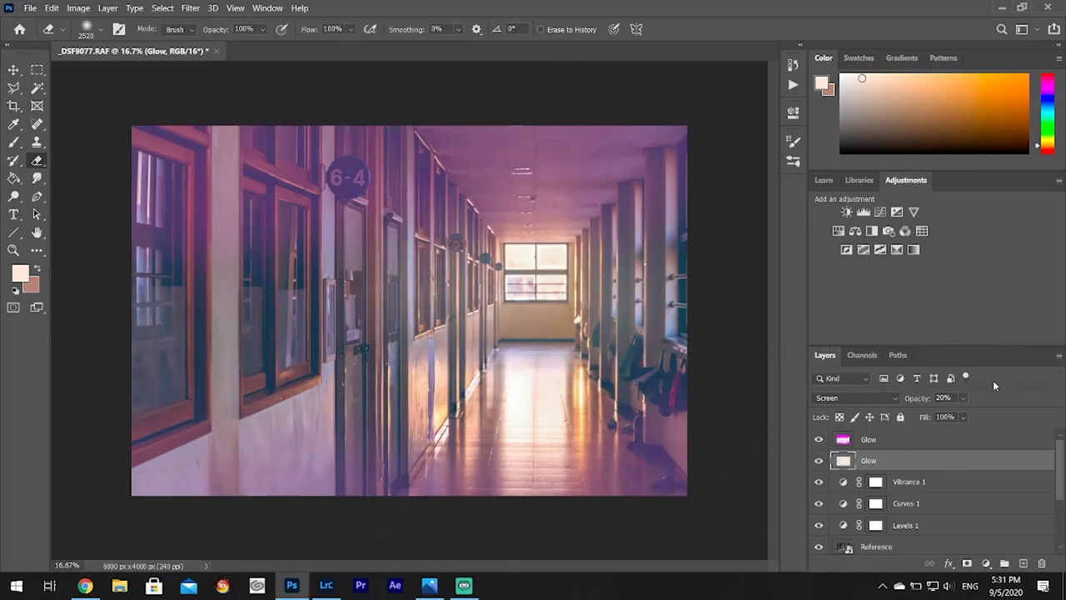
click(15, 69)
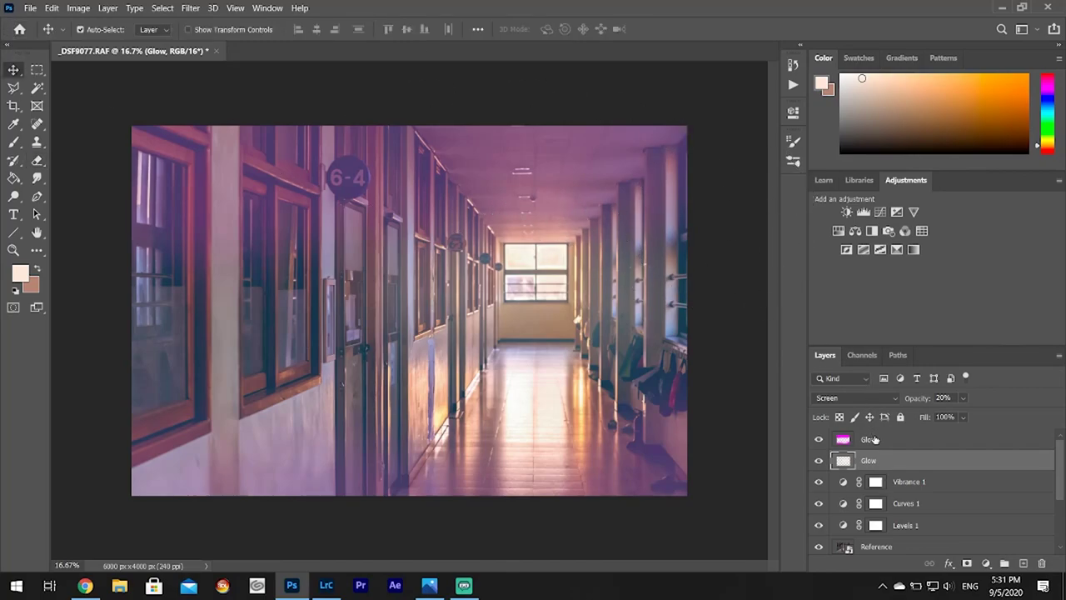
- Compare the image with and without the magenta Glow layer, and lower that layer's opacity to 7%
click(875, 439)
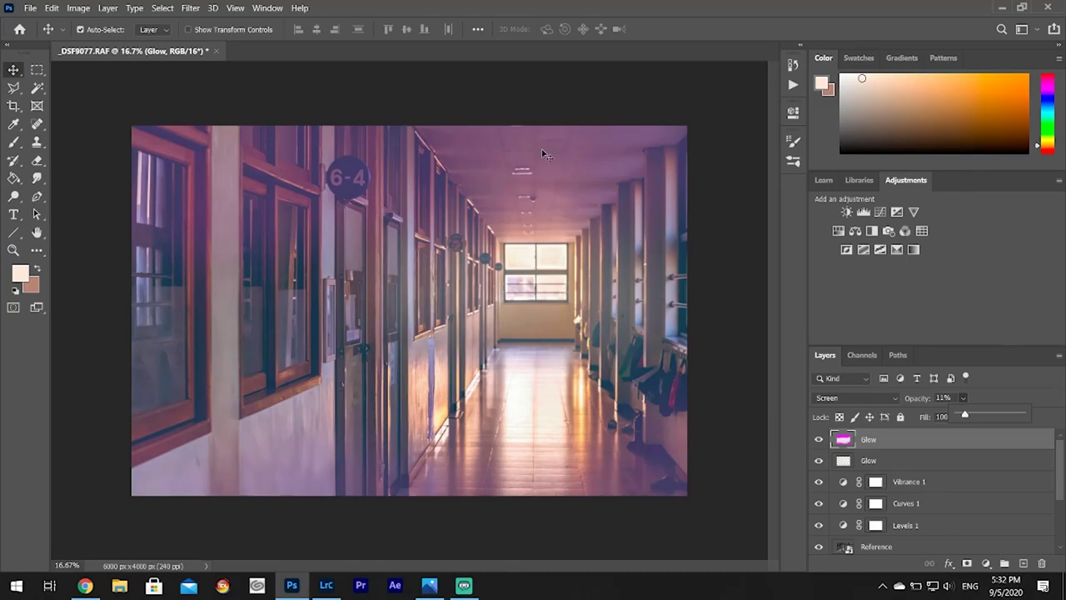
click(819, 439)
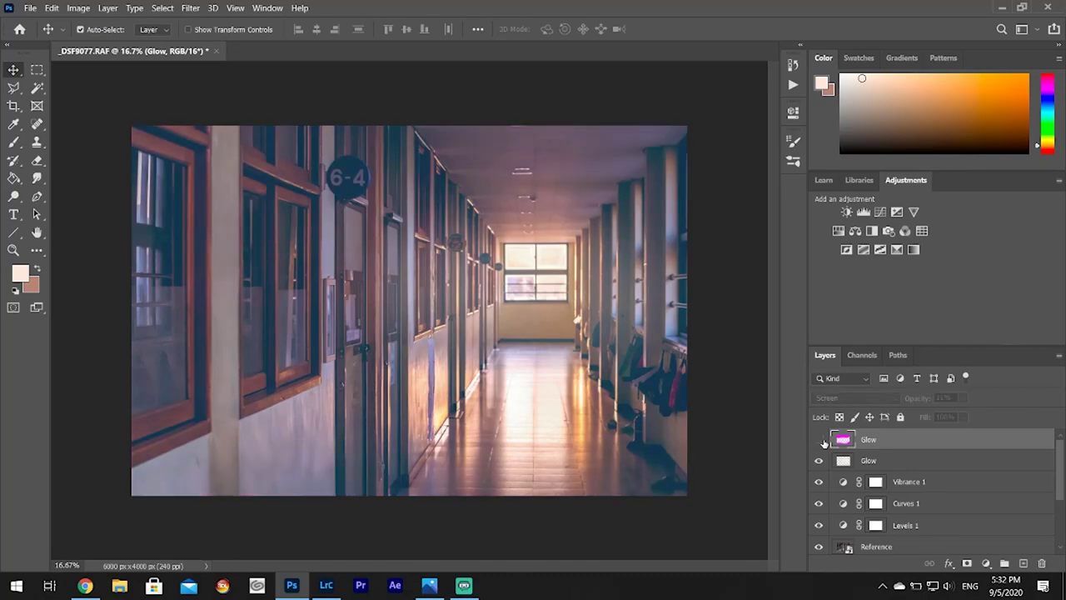
click(822, 440)
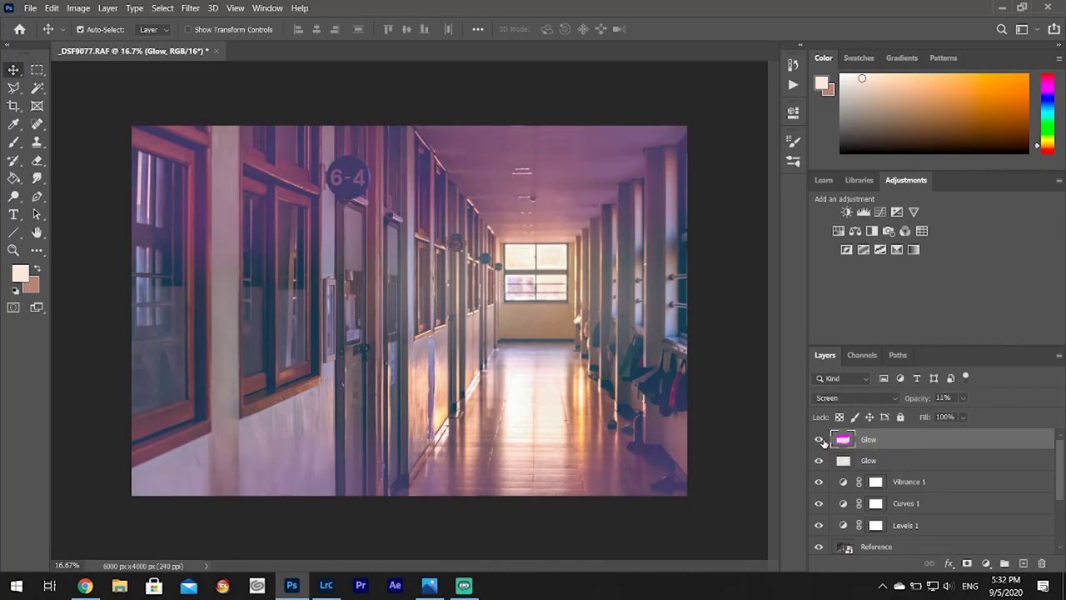
click(962, 400)
drag(968, 416, 964, 417)
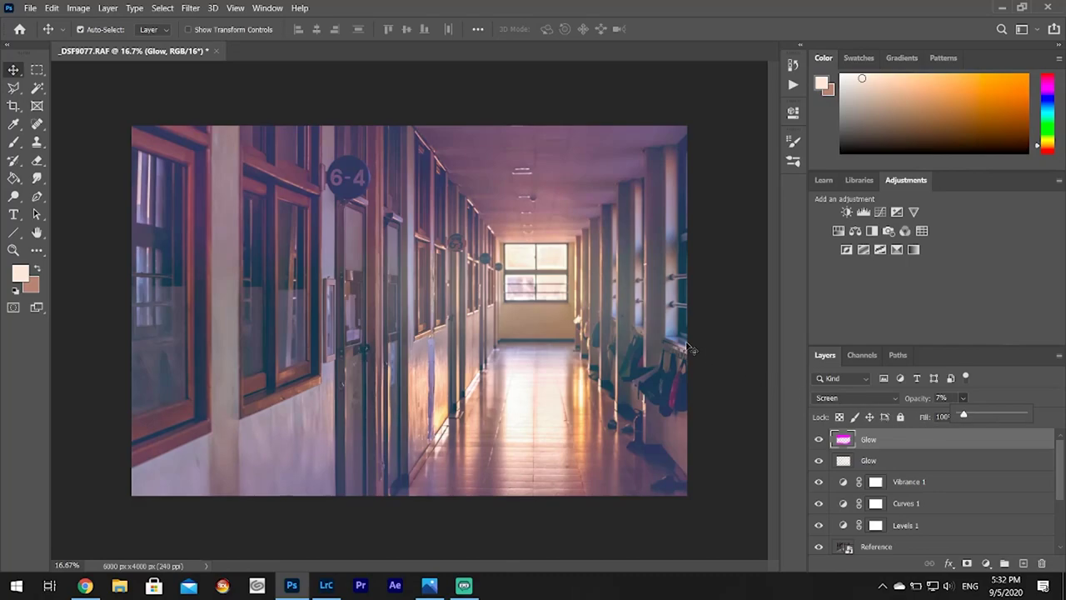
click(715, 25)
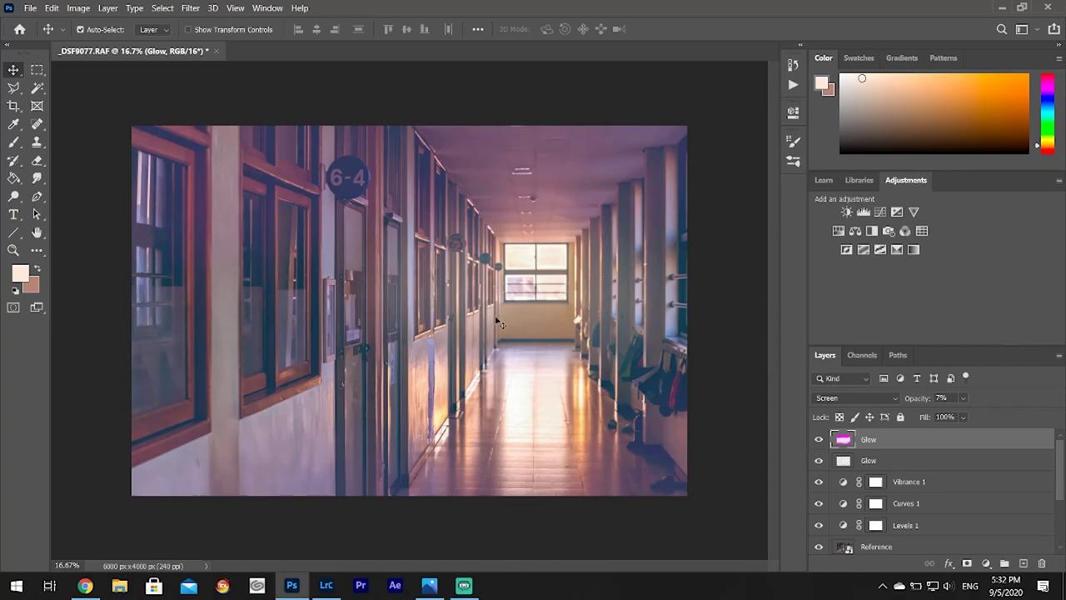
- Switch to Photos to check the reduced magenta glow against the finished hallway image
click(434, 588)
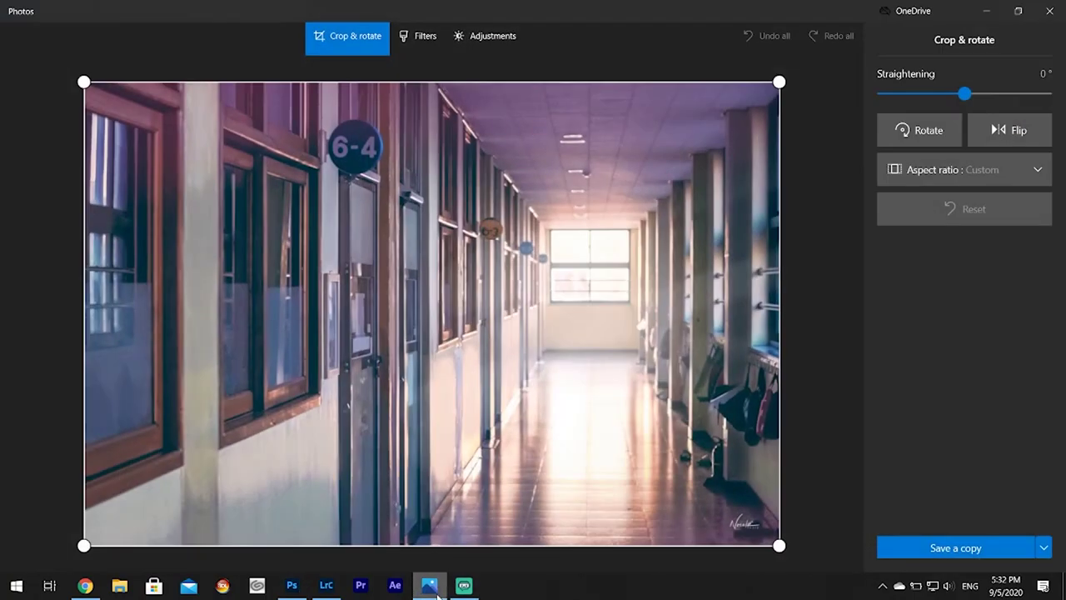
click(434, 590)
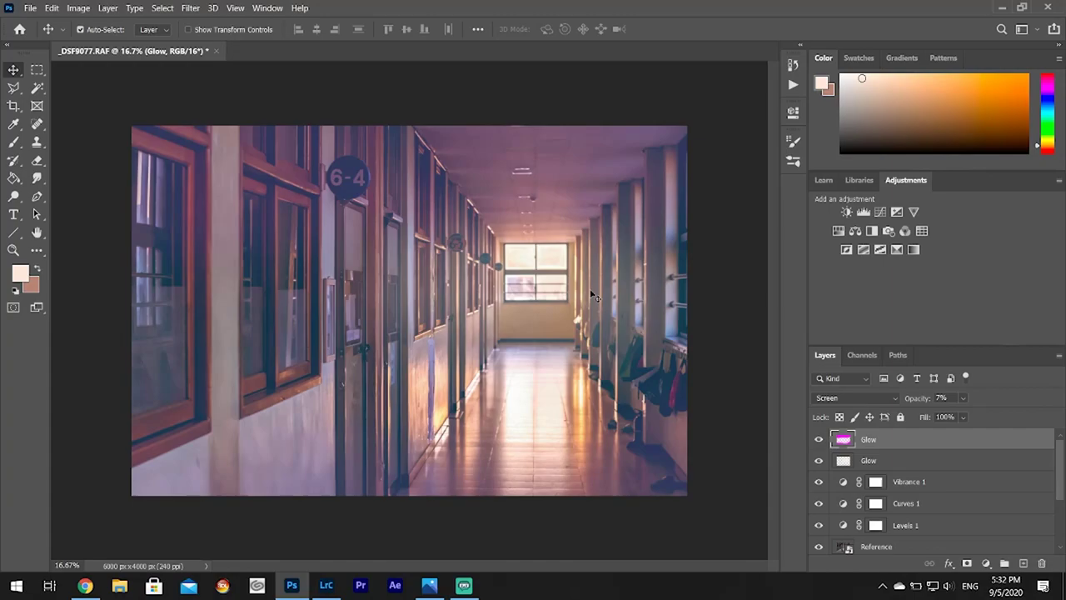
- Switch to Chrome and look over the posts on the creator's Patreon page, returning to Photoshop
click(85, 586)
click(89, 6)
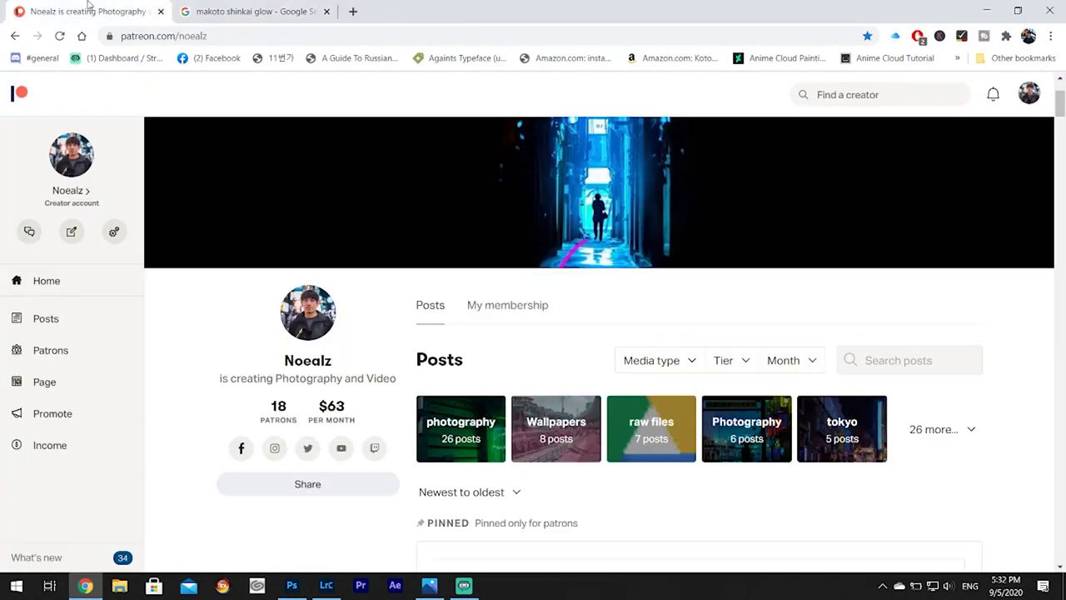
scroll(497, 329, down, 2)
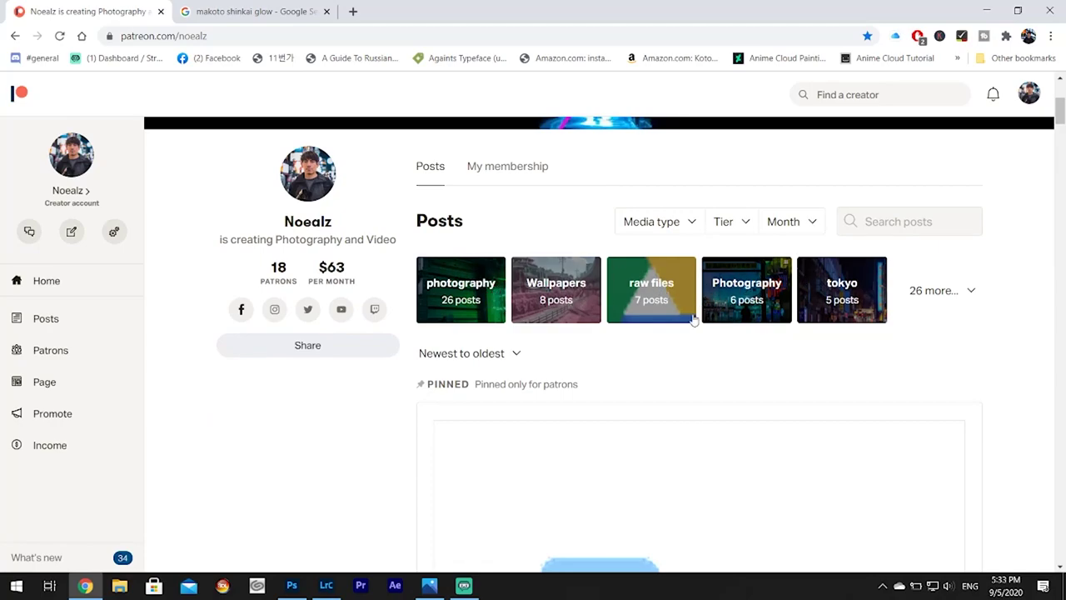
scroll(661, 317, up, 2)
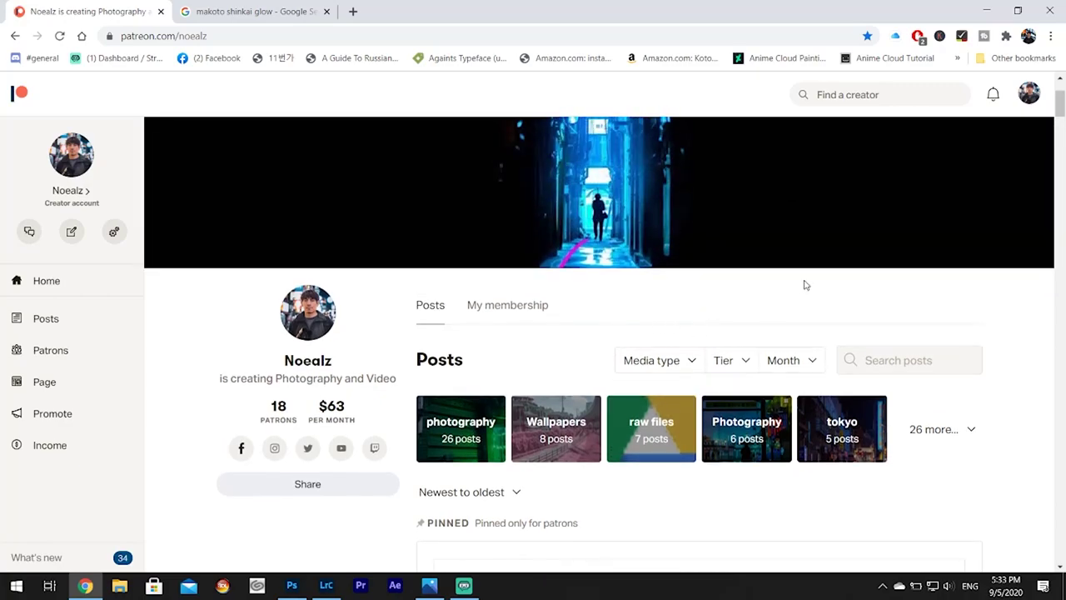
click(987, 11)
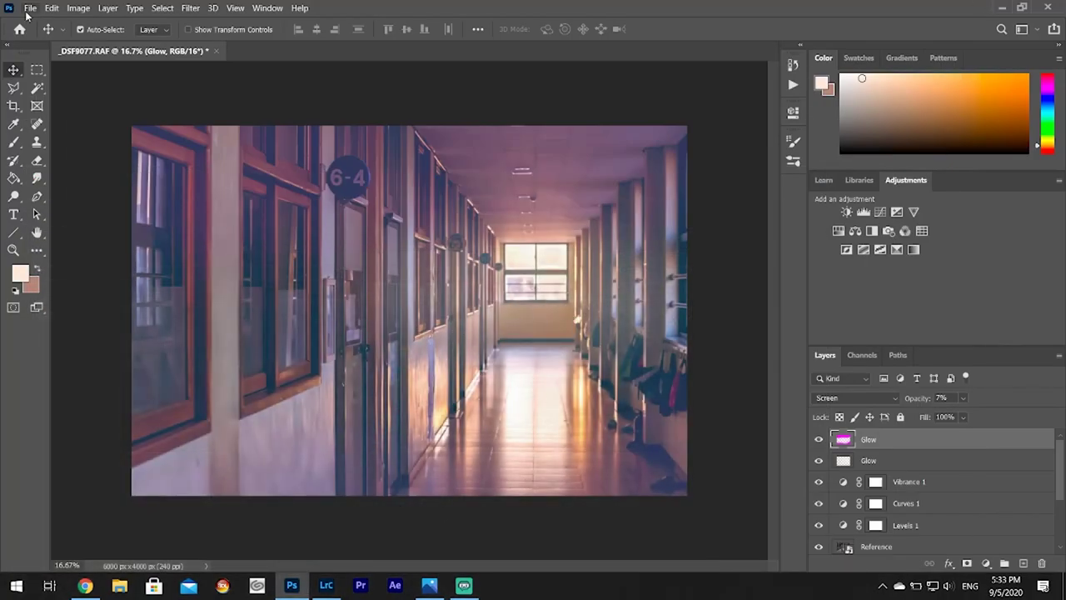
- Save the layered hallway document with its two Glow layers
click(29, 8)
click(104, 157)
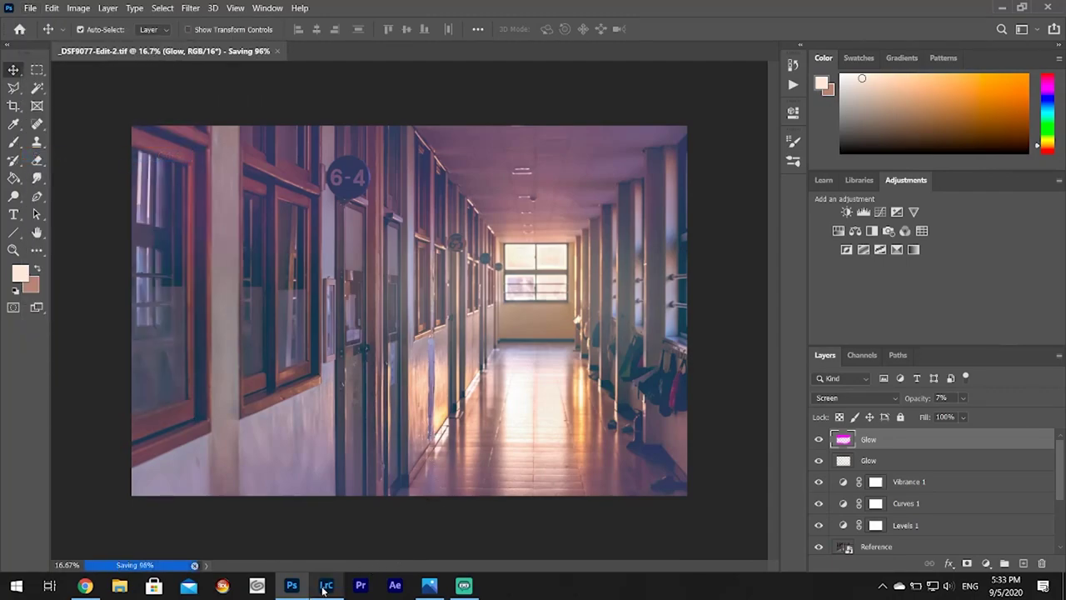
mouse_move(323, 590)
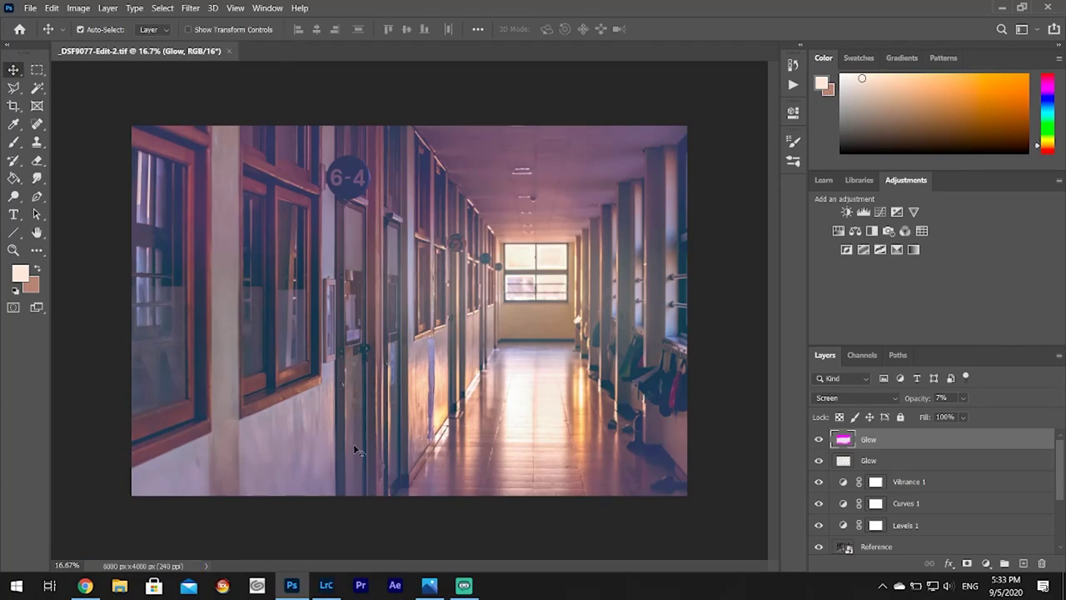
- Switch to Lightroom Classic and cool the edited hallway photo by setting its Temp to -11
click(327, 585)
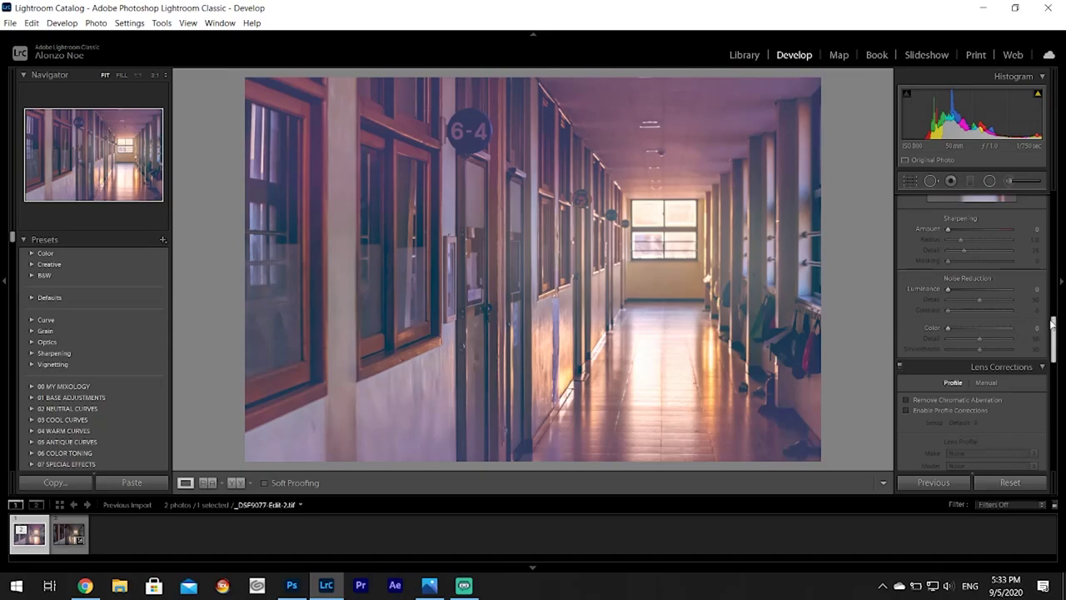
drag(1053, 325, 1053, 202)
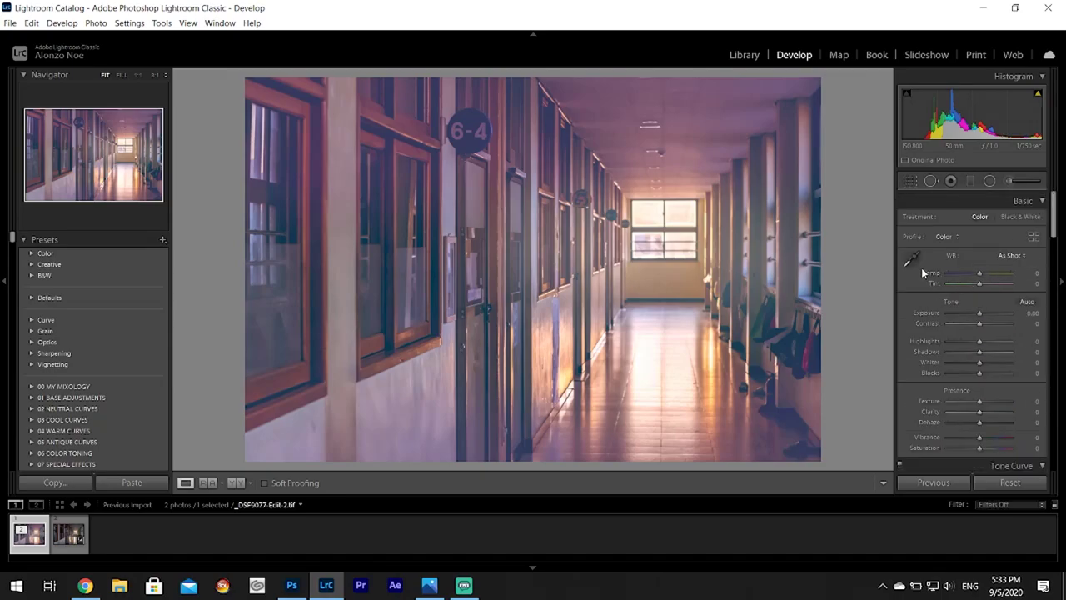
drag(980, 276, 979, 278)
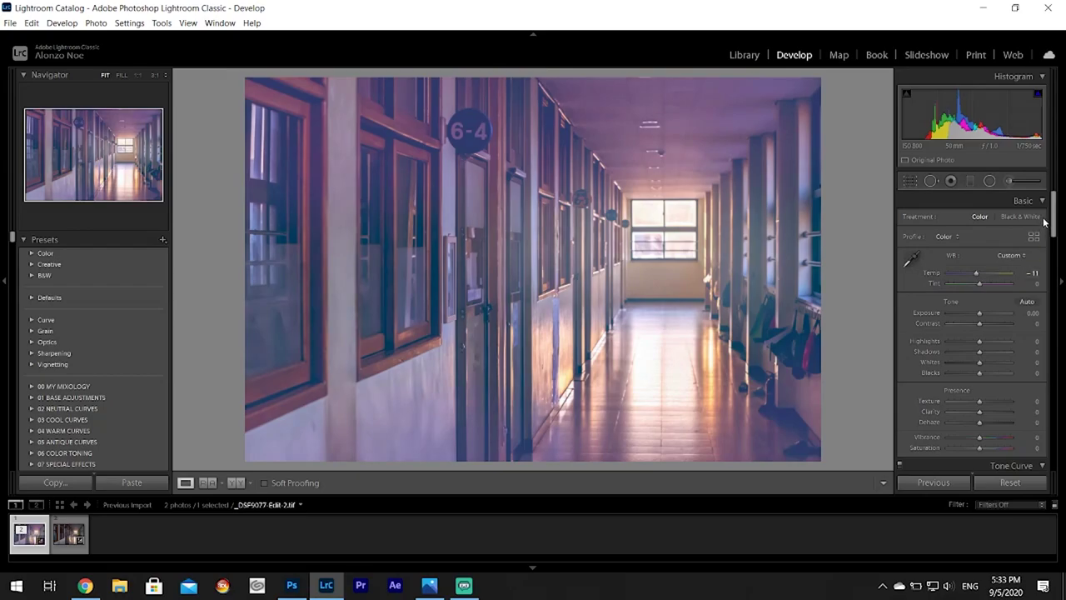
- Darken the hallway photo's edges by setting the Post-Crop Vignetting amount to -16, then return to the Basic adjustments
drag(1053, 218, 1058, 422)
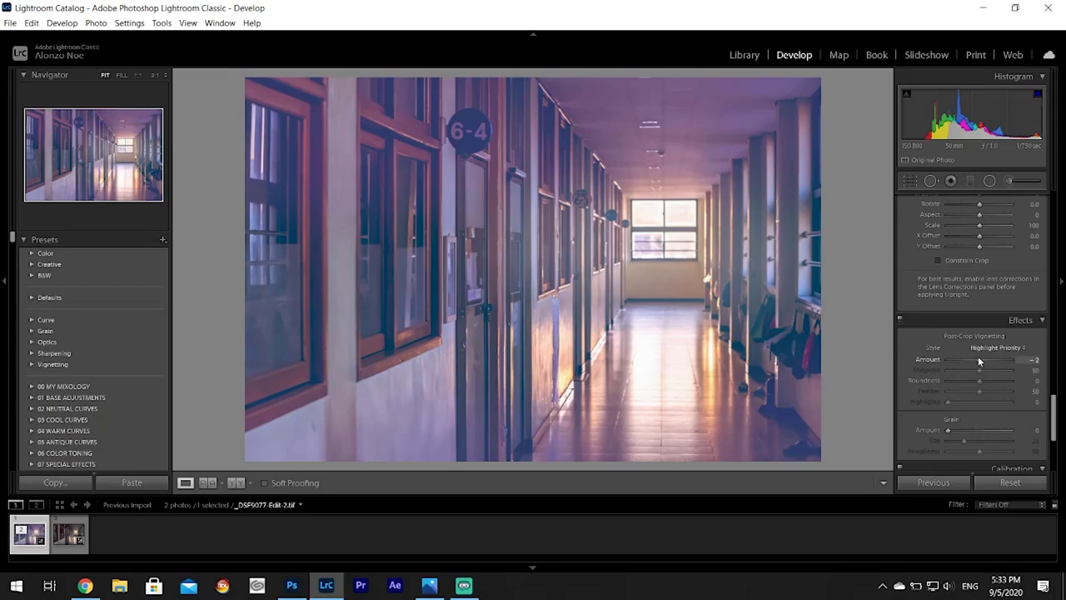
drag(979, 360, 974, 360)
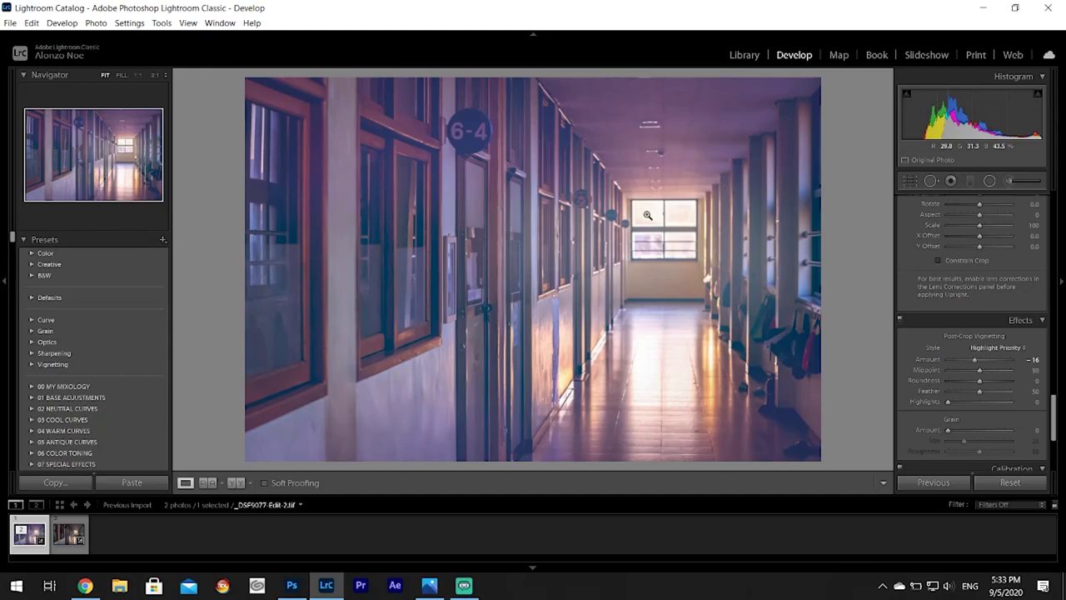
drag(1056, 406, 1063, 190)
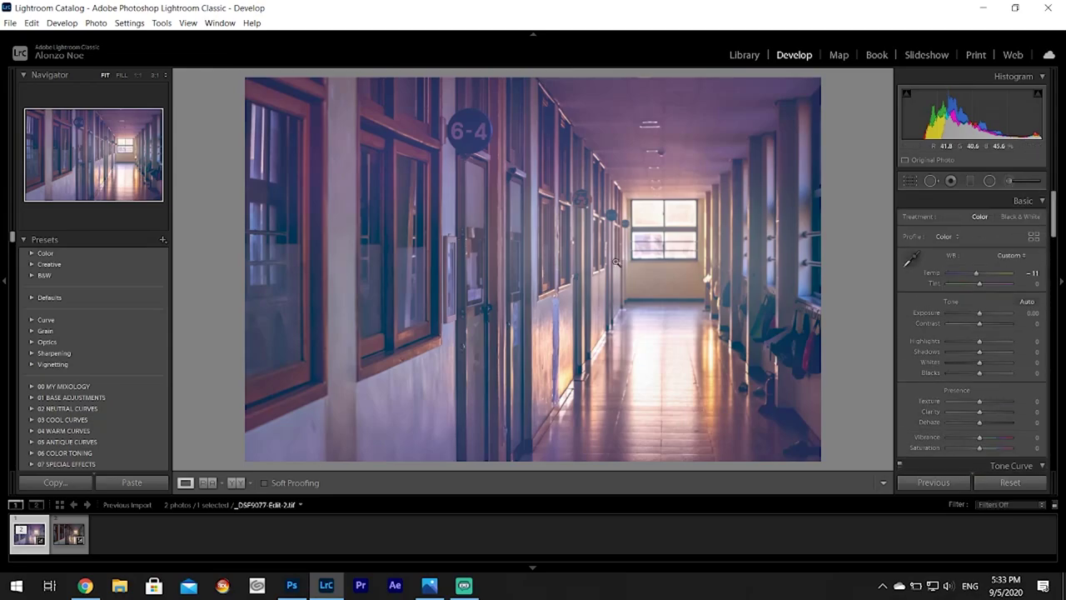